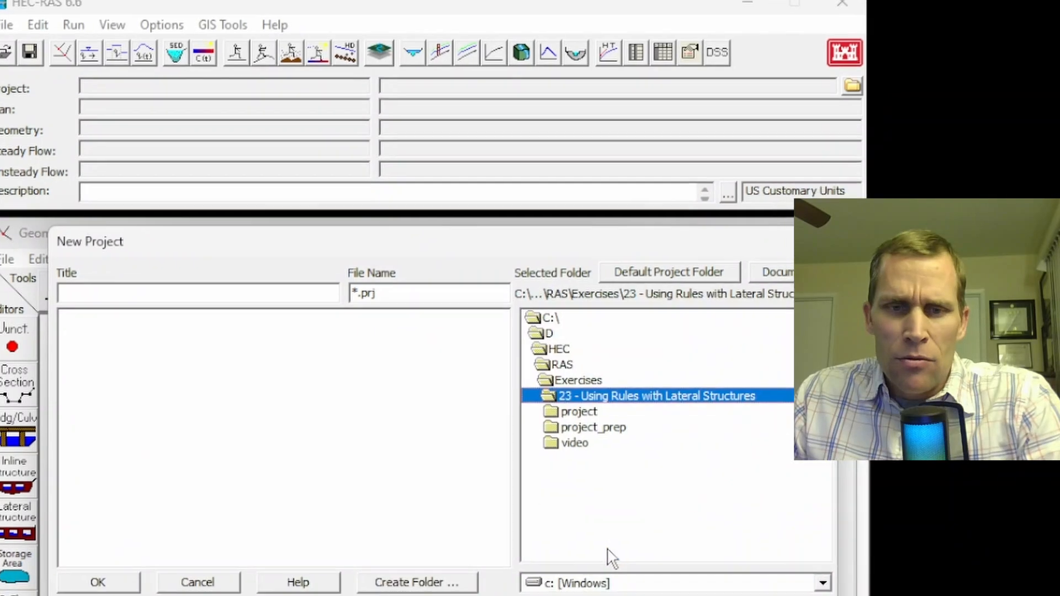
Create a new project titled exercise_23 in the project folder of 23 - Using Rules with Lateral Structures
{"action": "double_click", "coordinate": [590, 428]}
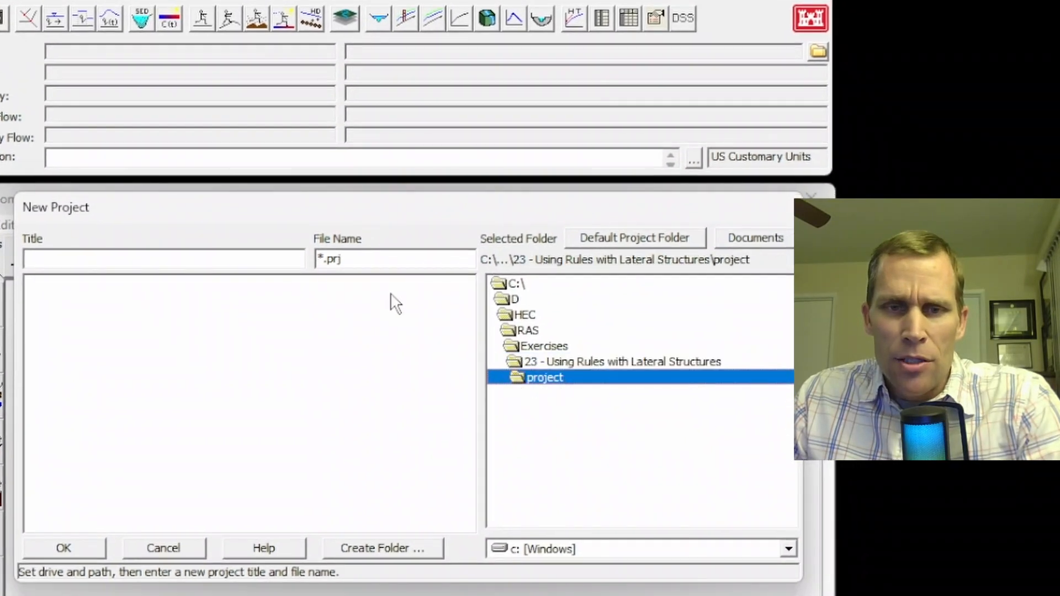
{"action": "left_click", "coordinate": [253, 257]}
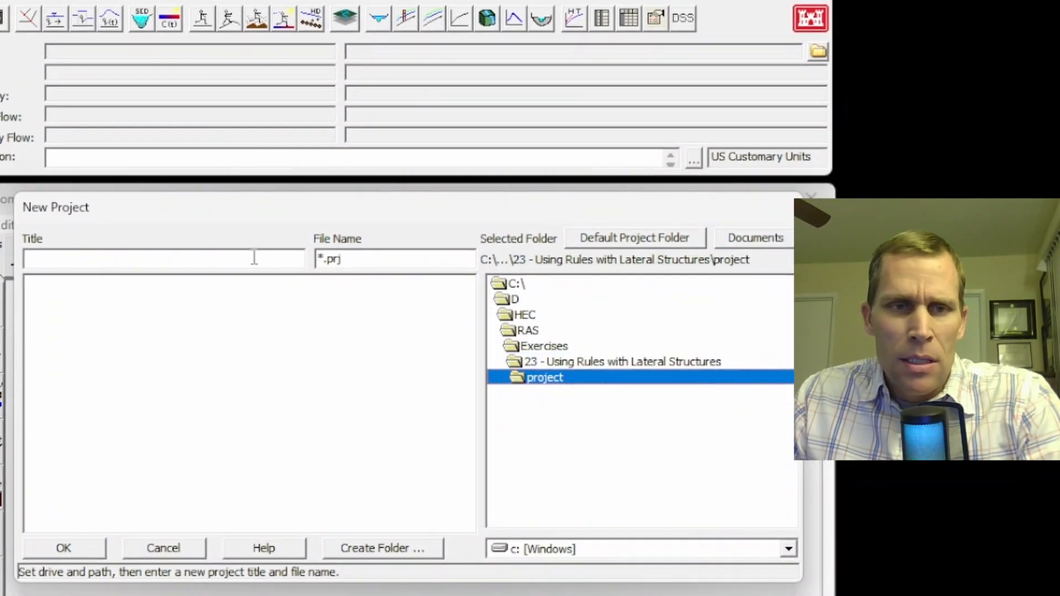
{"action": "type", "text": "exercise_23"}
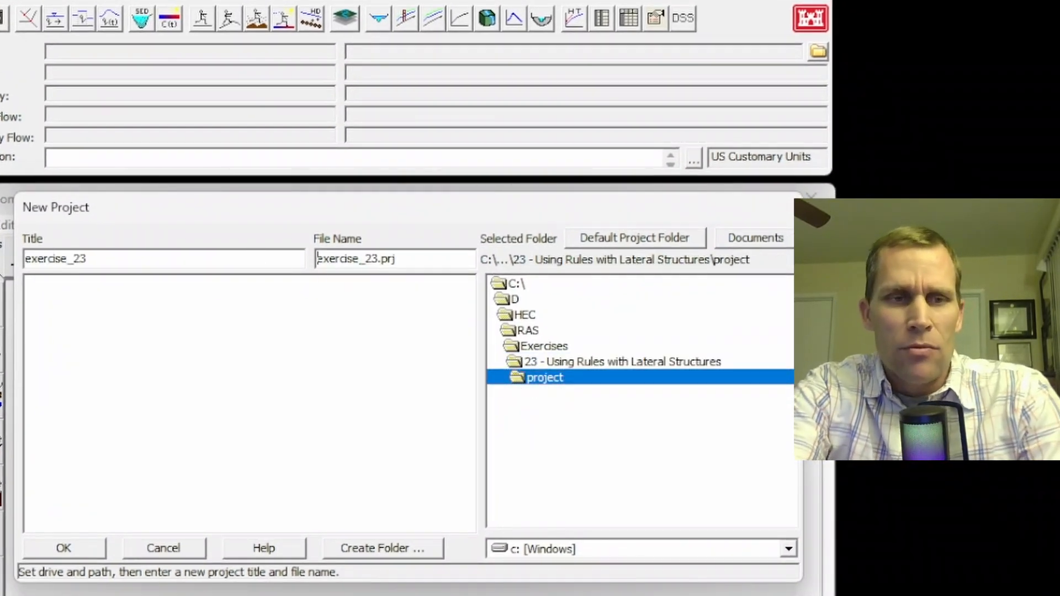
{"action": "key", "text": "Tab"}
{"action": "left_click", "coordinate": [64, 548]}
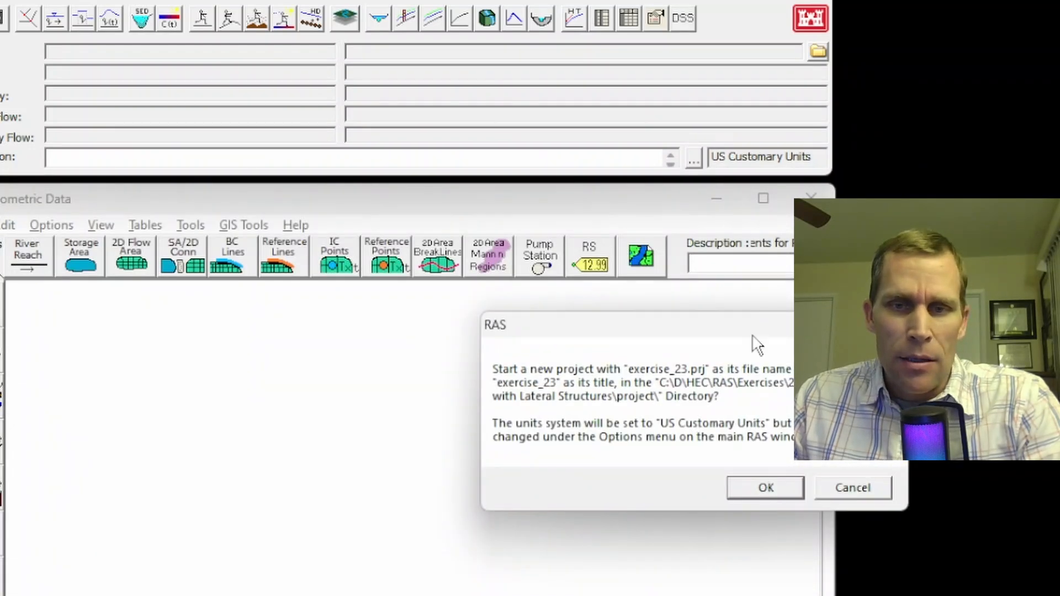
{"action": "left_click_drag", "start_coordinate": [756, 345], "coordinate": [461, 312]}
{"action": "left_click", "coordinate": [443, 456]}
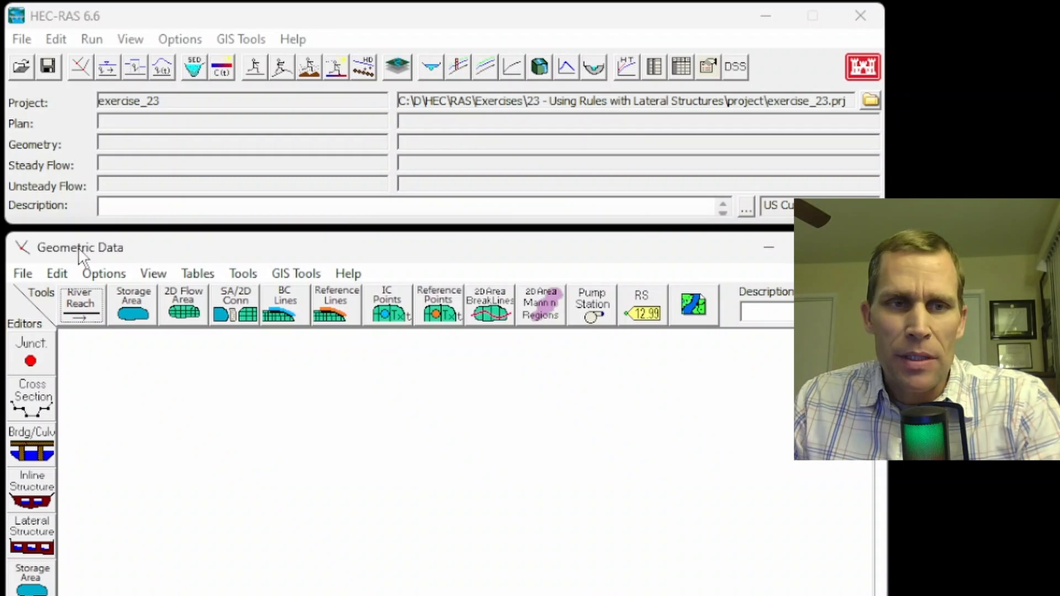
In the geometric data editor, draw a curving river reach line running downward, about 0.89 long
{"action": "left_click", "coordinate": [56, 39]}
{"action": "left_click", "coordinate": [81, 64]}
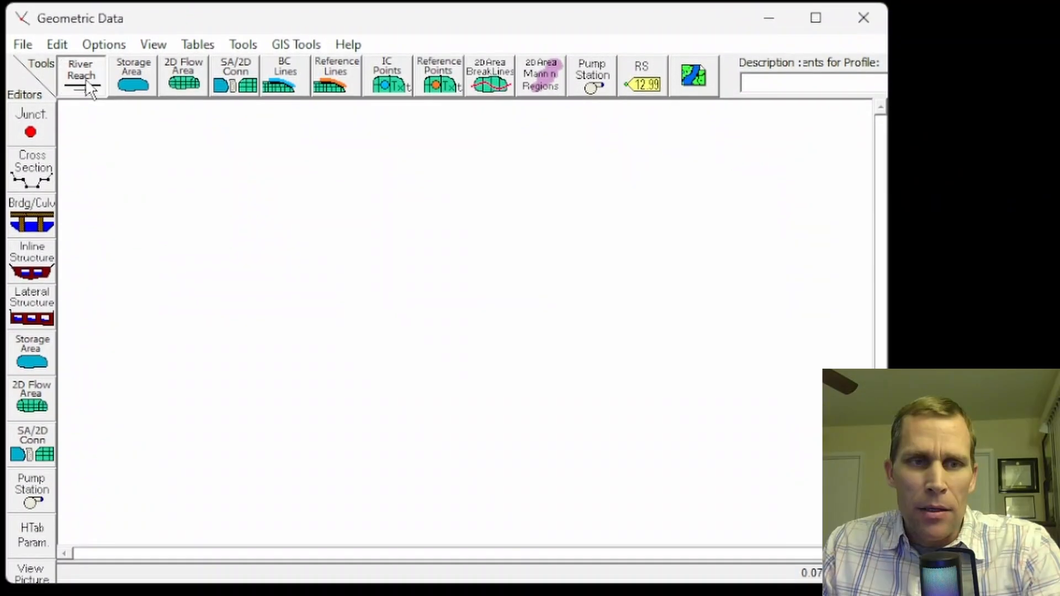
{"action": "left_click", "coordinate": [87, 86]}
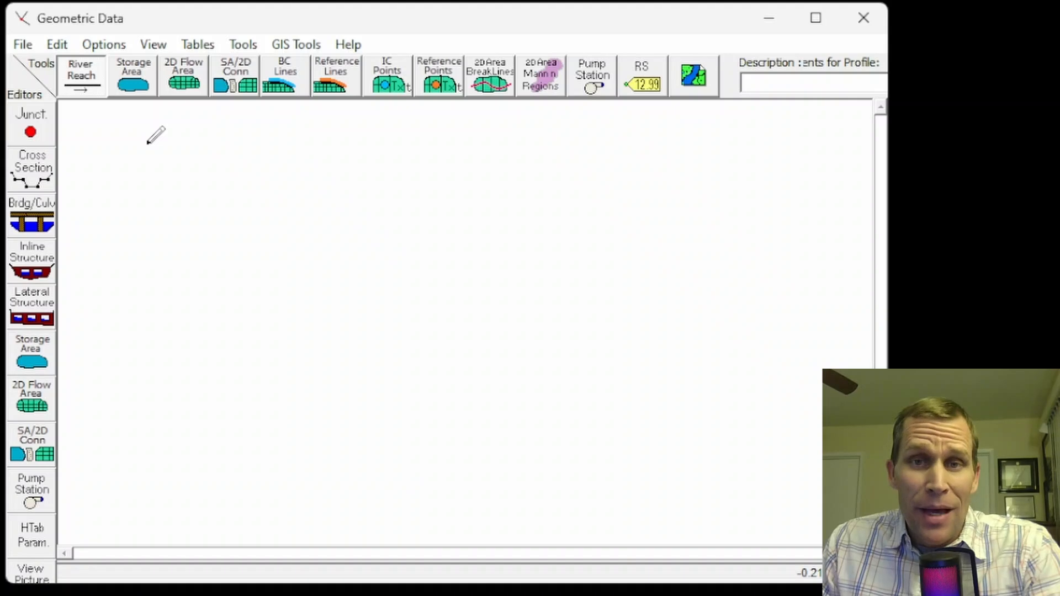
{"action": "left_click", "coordinate": [147, 144]}
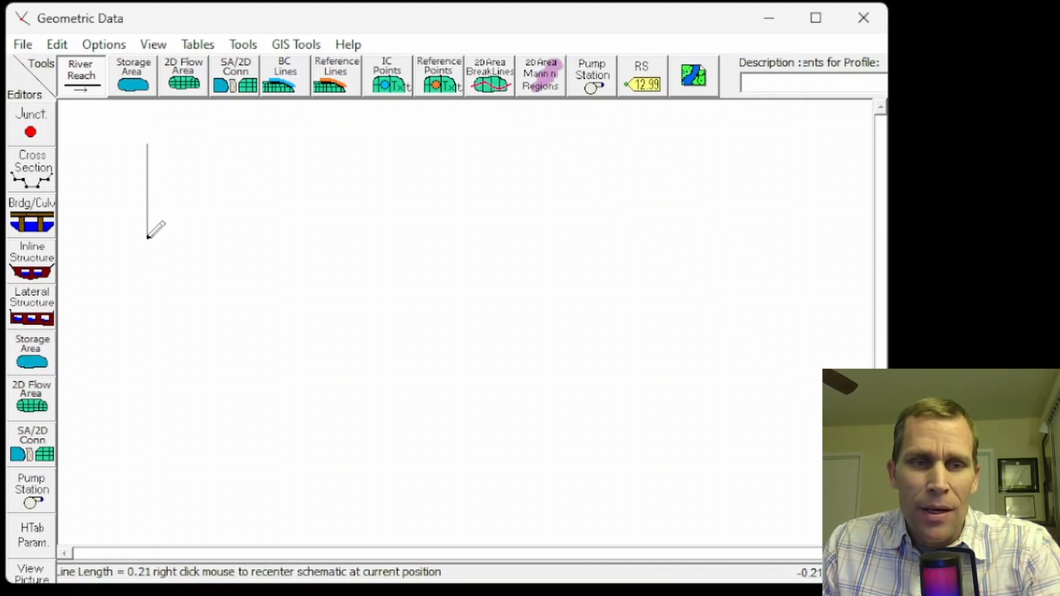
{"action": "left_click", "coordinate": [147, 240]}
{"action": "left_click", "coordinate": [166, 290]}
{"action": "left_click", "coordinate": [206, 338]}
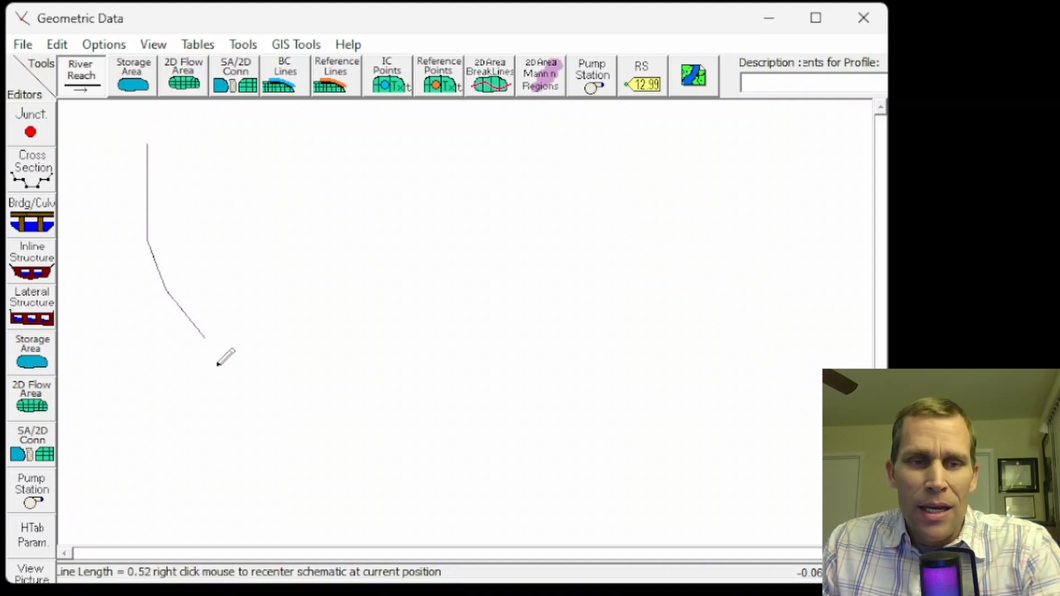
{"action": "left_click", "coordinate": [232, 428]}
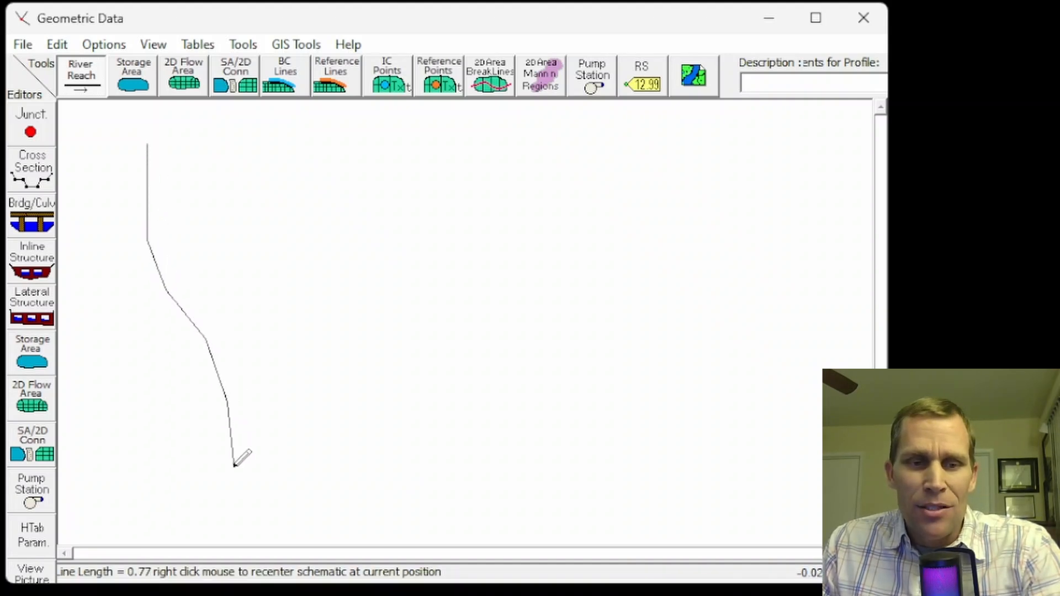
{"action": "double_click", "coordinate": [232, 517]}
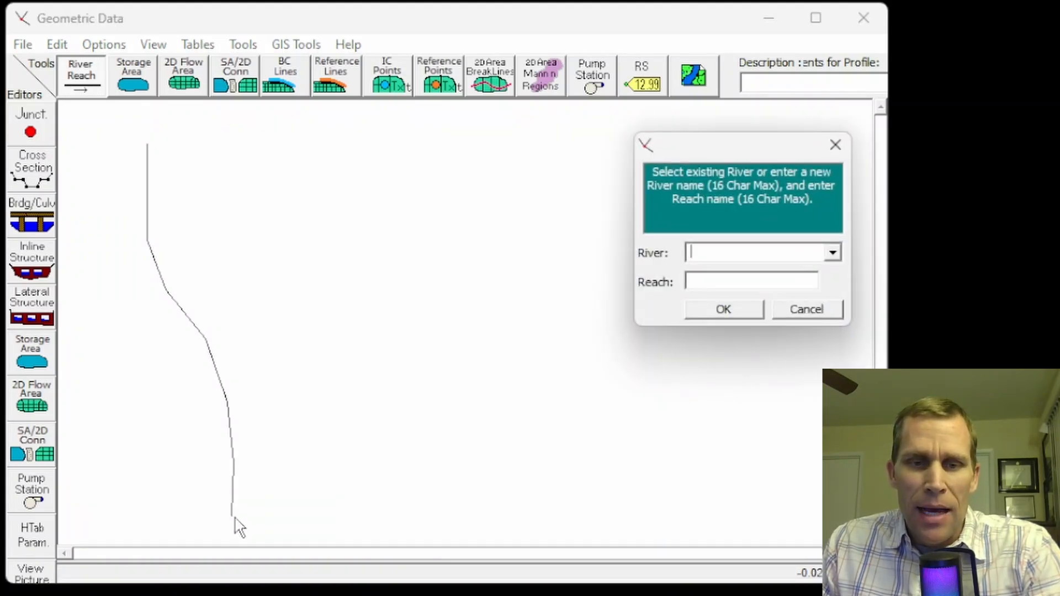
Name the drawn river River A and its reach Reach 1
{"action": "left_click_drag", "start_coordinate": [729, 145], "coordinate": [353, 111]}
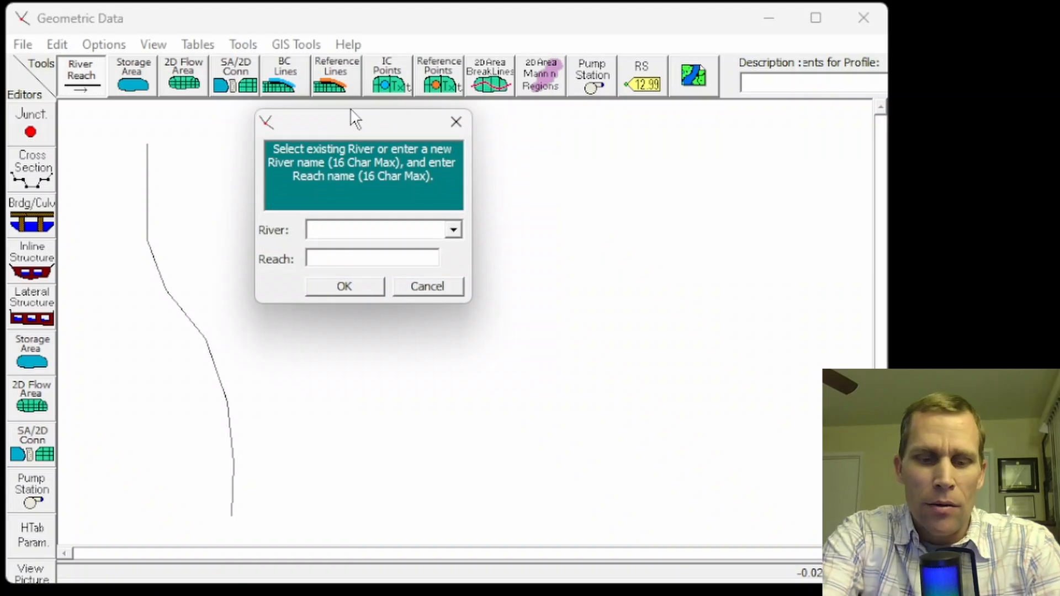
{"action": "type", "text": "River A"}
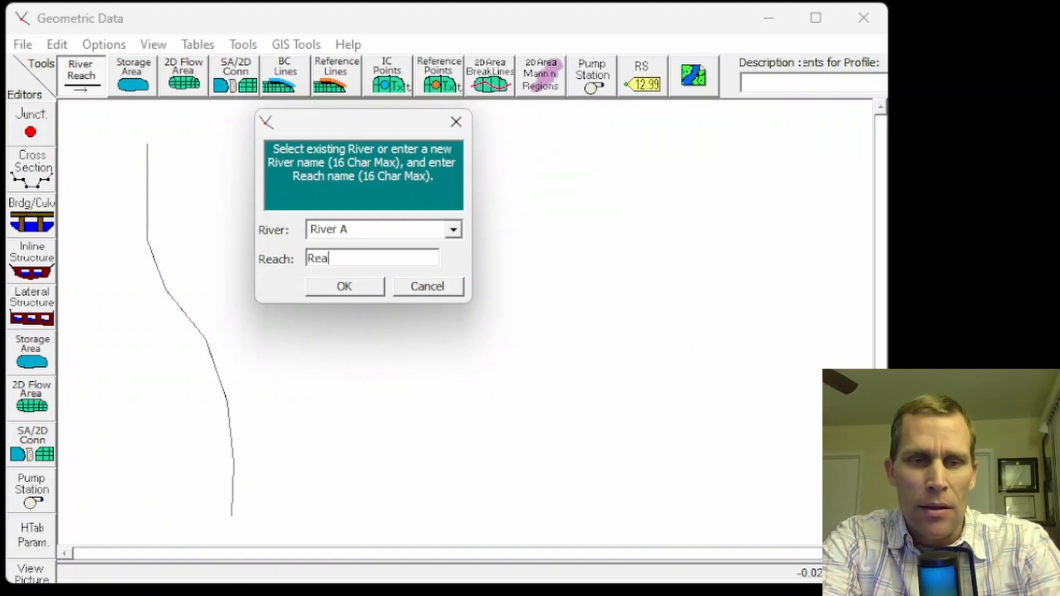
{"action": "key", "text": "Return"}
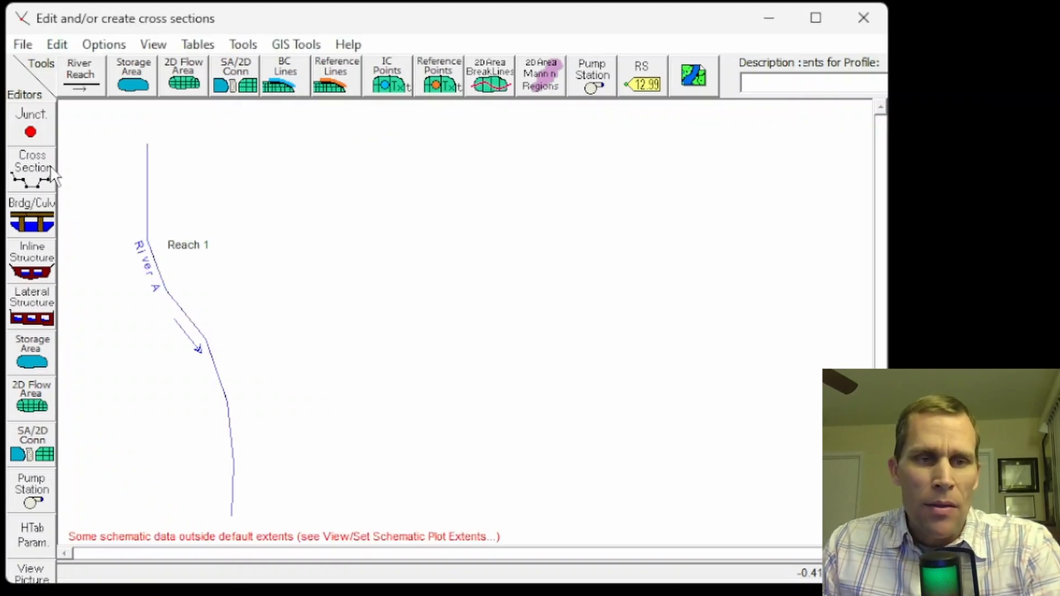
Add a new cross section at river station 0 on River A, Reach 1
{"action": "left_click", "coordinate": [32, 172]}
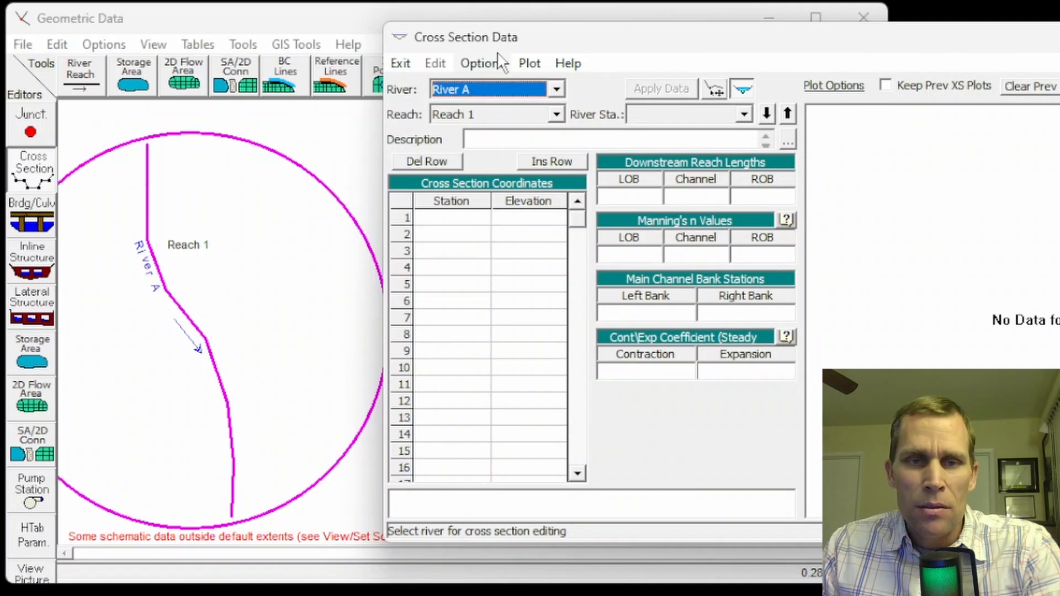
{"action": "left_click_drag", "start_coordinate": [476, 38], "coordinate": [377, 32]}
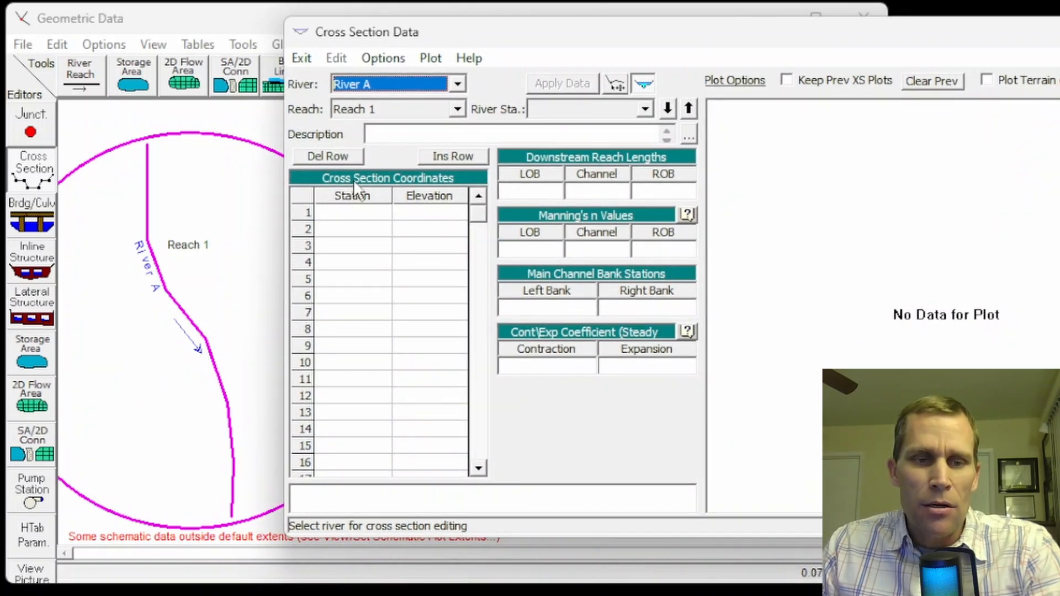
{"action": "left_click", "coordinate": [383, 58]}
{"action": "left_click", "coordinate": [415, 83]}
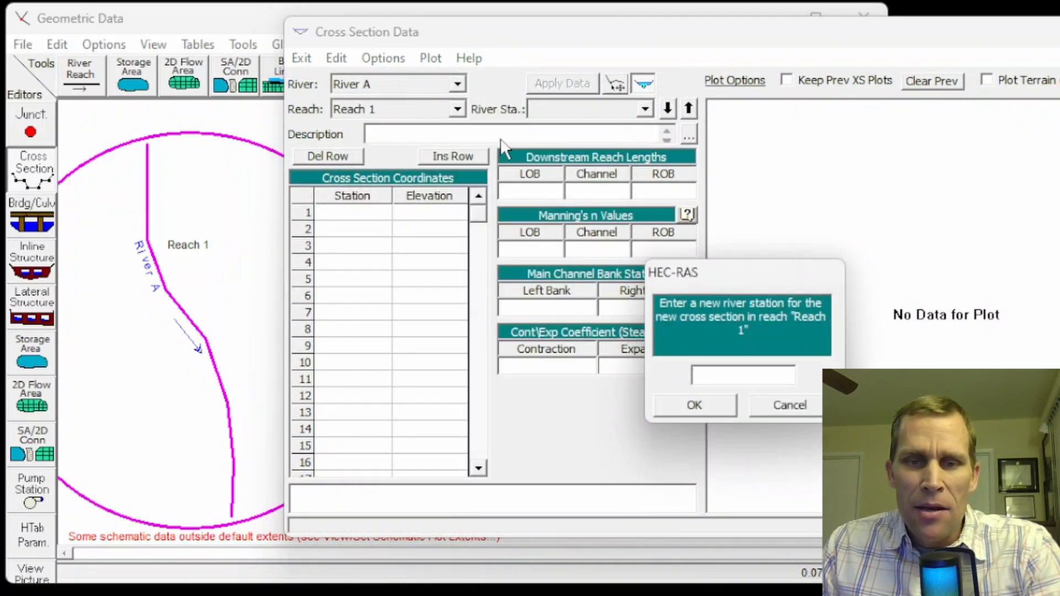
{"action": "left_click", "coordinate": [709, 406]}
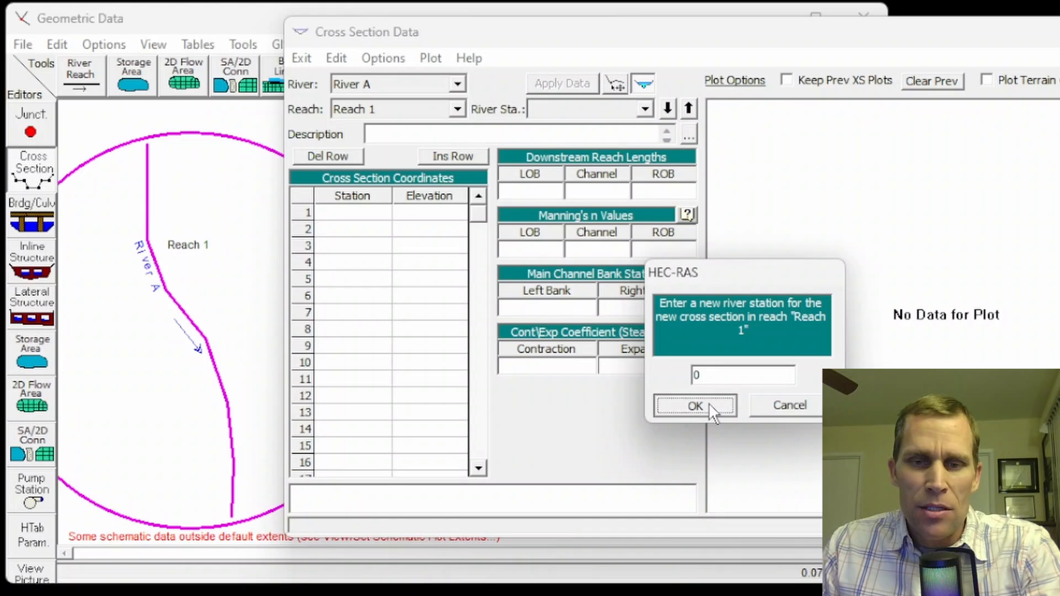
Paste the eight copied station-elevation pairs, from station 0 to 350, into the cross section coordinates
{"action": "left_click_drag", "start_coordinate": [319, 216], "coordinate": [445, 383]}
{"action": "key", "text": "ctrl+v"}
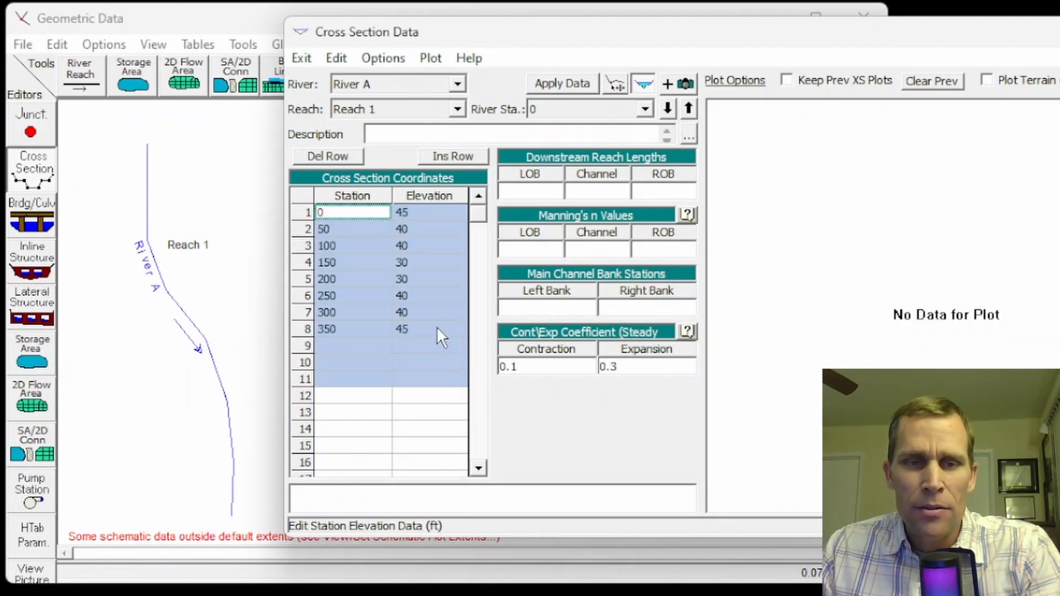
{"action": "left_click", "coordinate": [361, 263]}
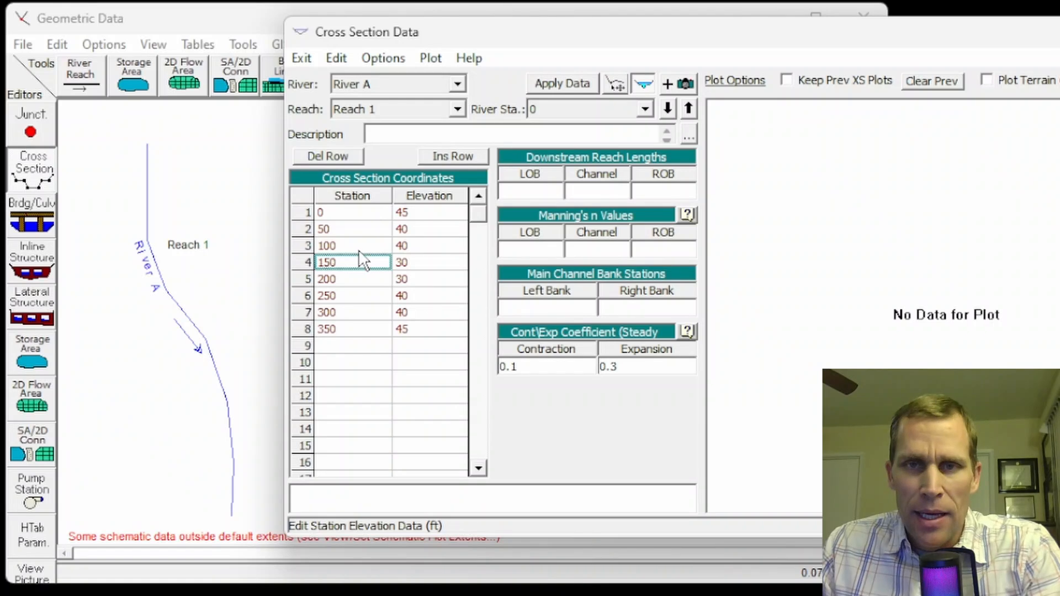
{"action": "left_click", "coordinate": [338, 215]}
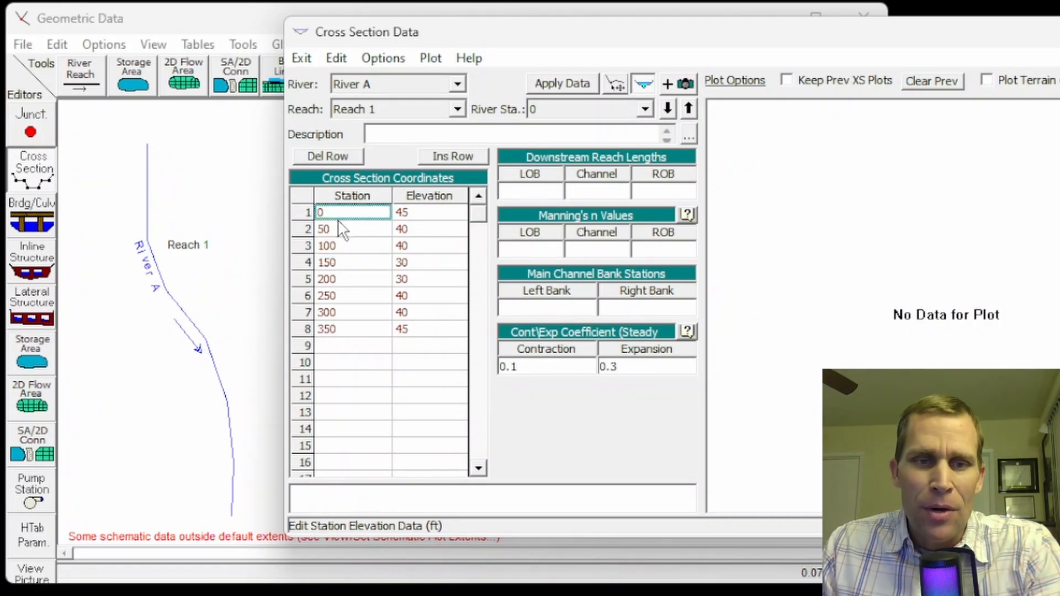
Set the left overbank, channel and right overbank downstream reach lengths to 0 at station 0
{"action": "left_click", "coordinate": [533, 191]}
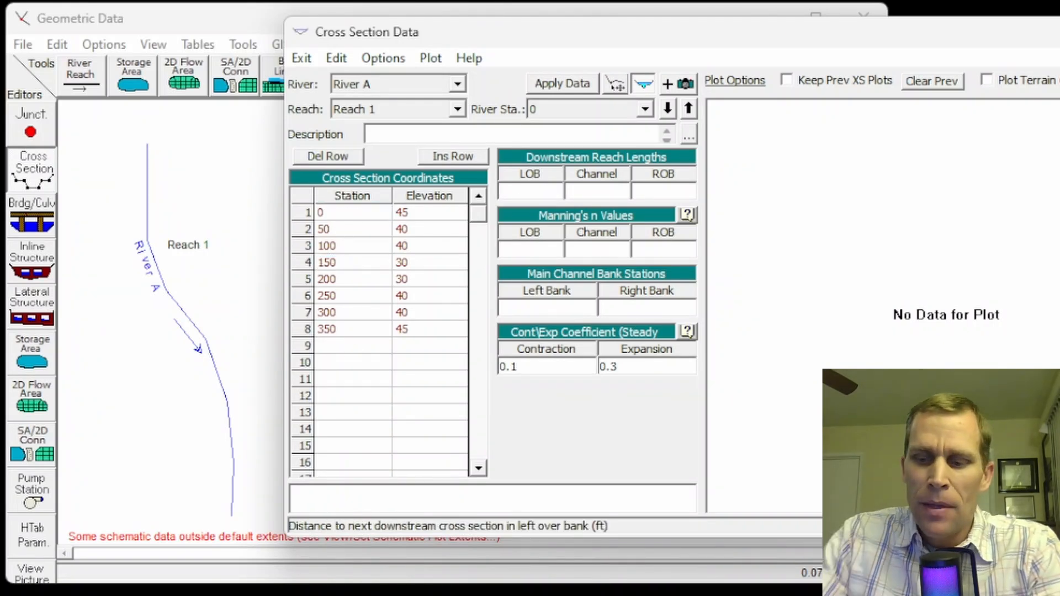
{"action": "type", "text": "0"}
{"action": "key", "text": "Tab"}
{"action": "type", "text": "0"}
{"action": "key", "text": "Tab"}
Set Manning's n values to 0.05 for the left overbank, 0.03 for the channel and 0.05 for the right overbank
{"action": "type", "text": "0"}
{"action": "key", "text": "Tab"}
{"action": "type", "text": "0."}
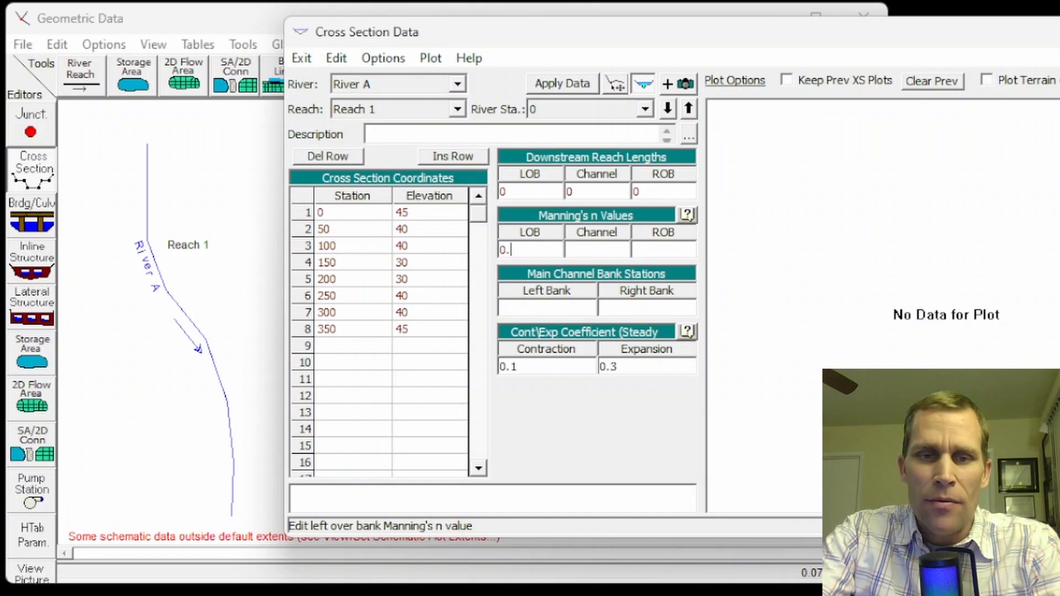
{"action": "type", "text": "05"}
{"action": "key", "text": "Tab"}
{"action": "type", "text": "0"}
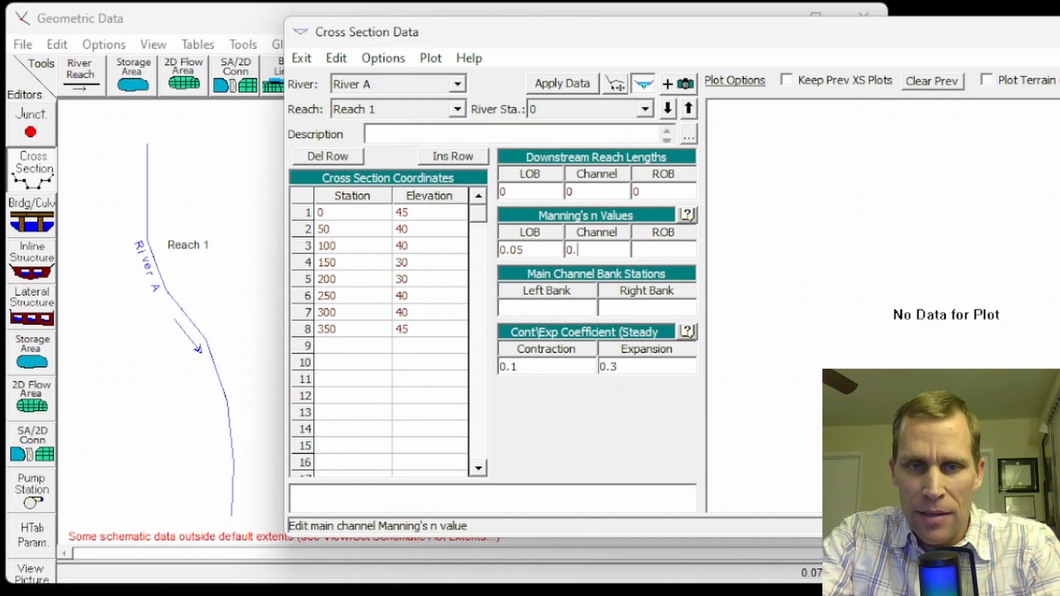
{"action": "type", "text": ".03"}
{"action": "key", "text": "Tab"}
{"action": "type", "text": "0.0"}
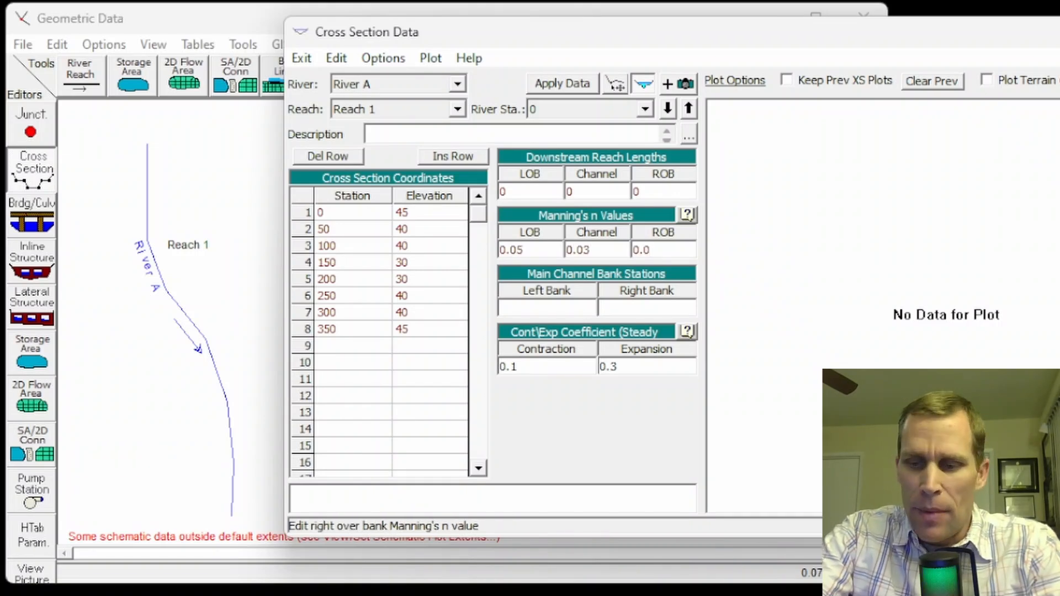
Set the main channel bank stations to 100 on the left and 250 on the right, and apply the cross section data
{"action": "key", "text": "Tab"}
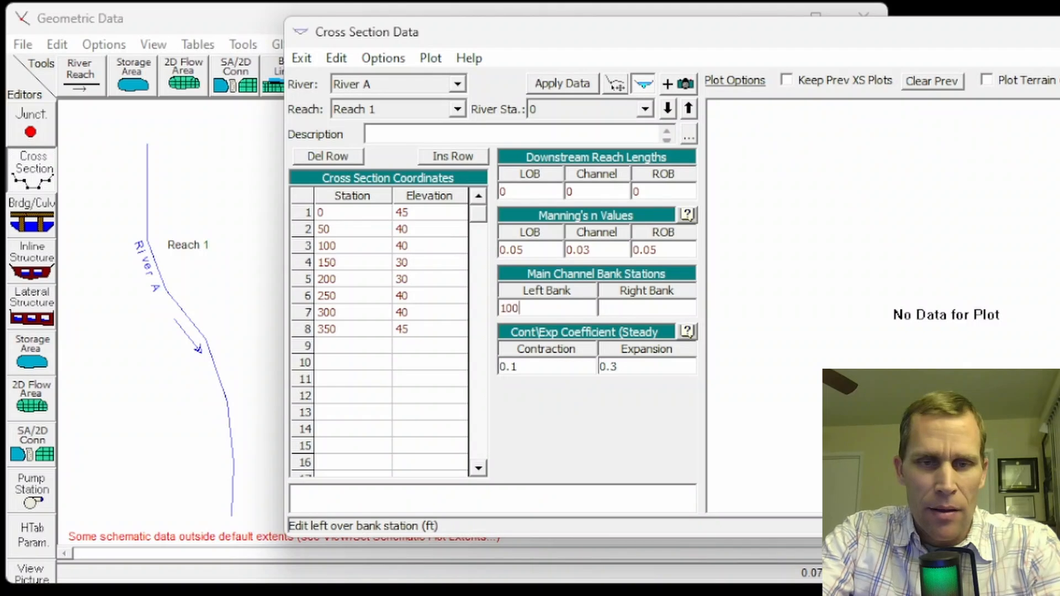
{"action": "key", "text": "Tab"}
{"action": "type", "text": "2500"}
{"action": "key", "text": "BackSpace"}
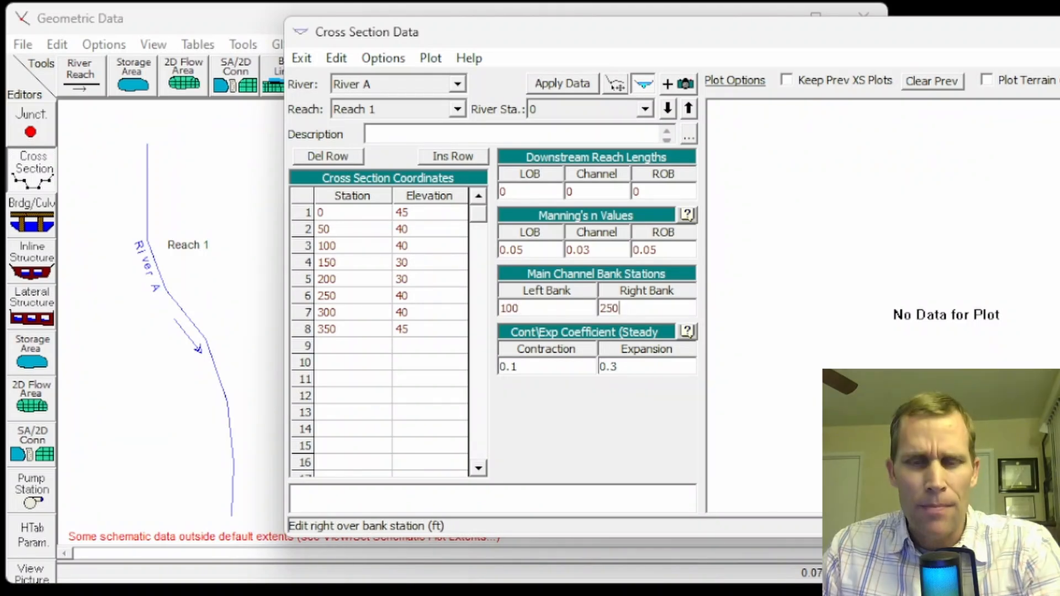
{"action": "left_click", "coordinate": [562, 85]}
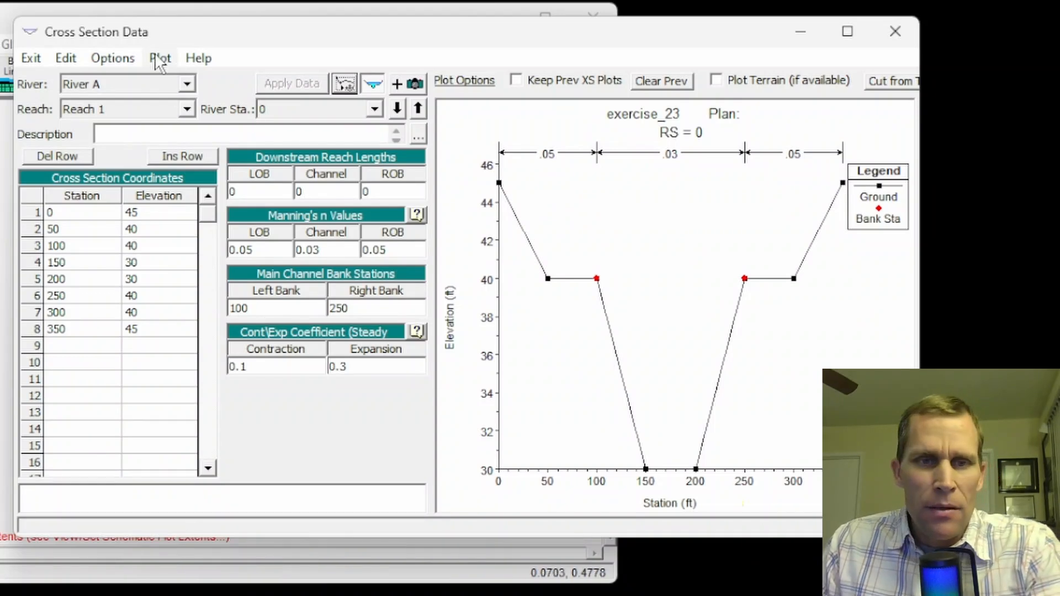
Copy the current cross section to river station 1000 on River A, Reach 1
{"action": "left_click", "coordinate": [123, 62]}
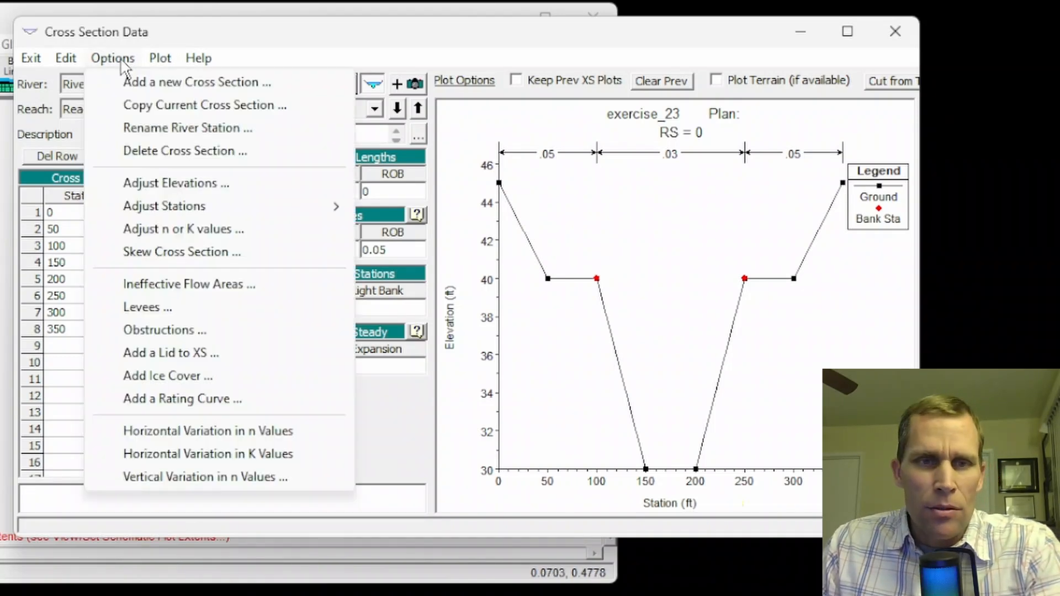
{"action": "left_click", "coordinate": [136, 105]}
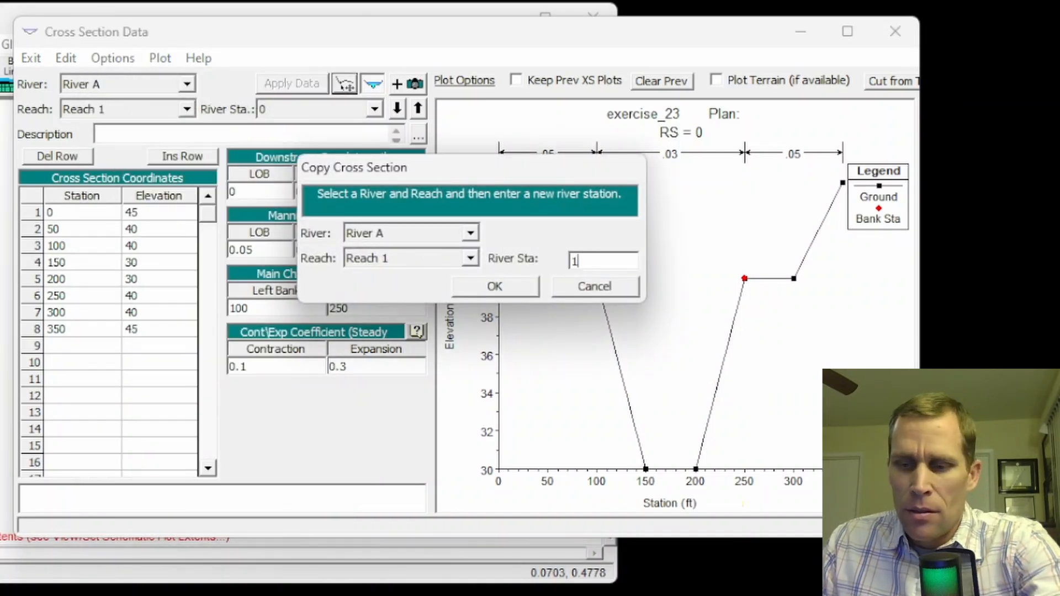
{"action": "left_click_drag", "start_coordinate": [633, 259], "coordinate": [572, 260]}
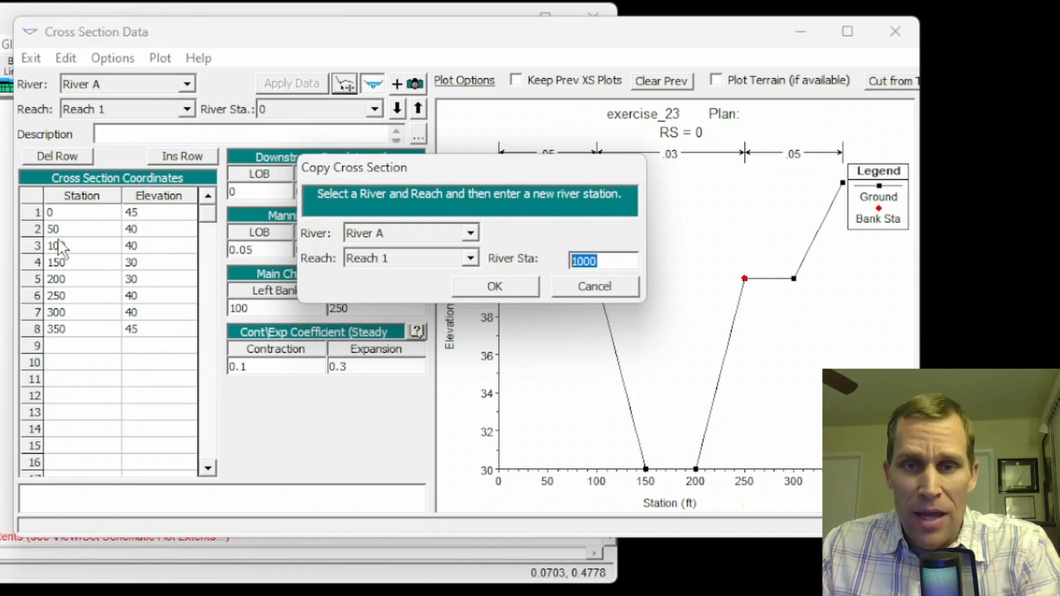
{"action": "left_click", "coordinate": [487, 289]}
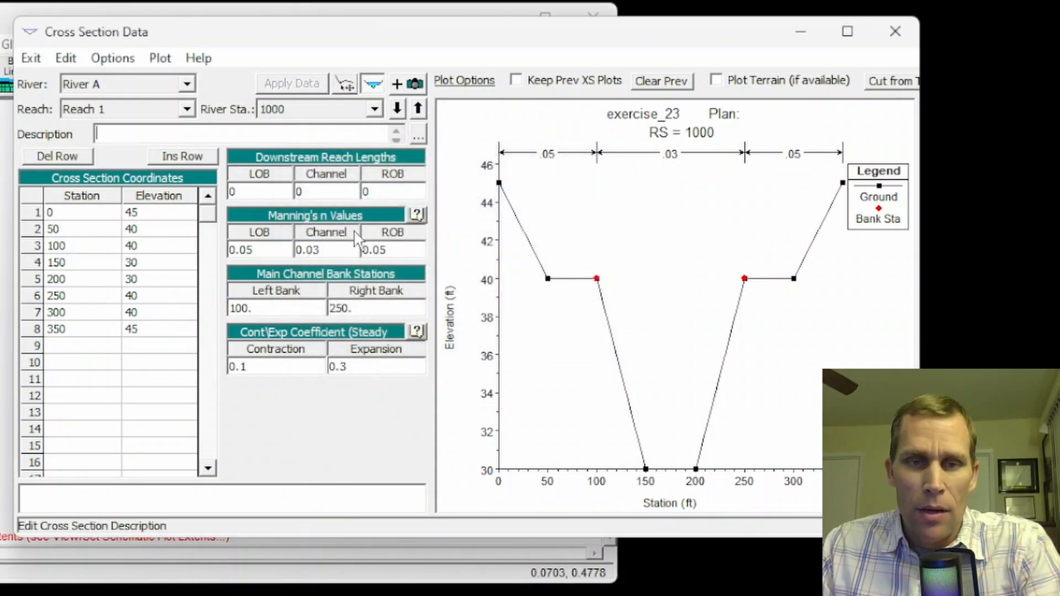
Set all three downstream reach lengths of the station 1000 cross section to 1000
{"action": "type", "text": "1000"}
{"action": "key", "text": "Tab"}
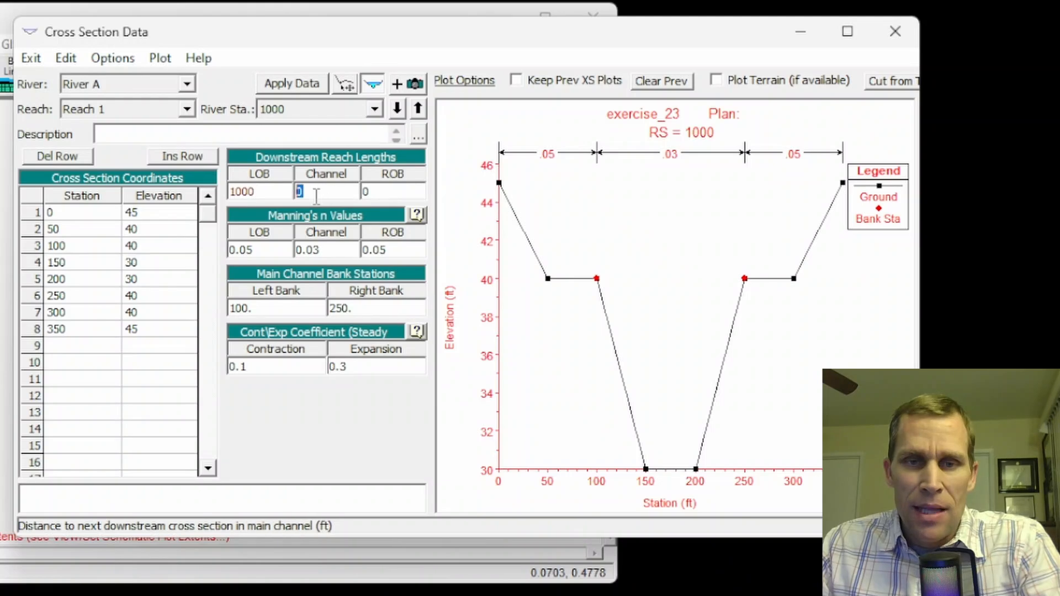
{"action": "type", "text": "1000"}
{"action": "left_click", "coordinate": [381, 193]}
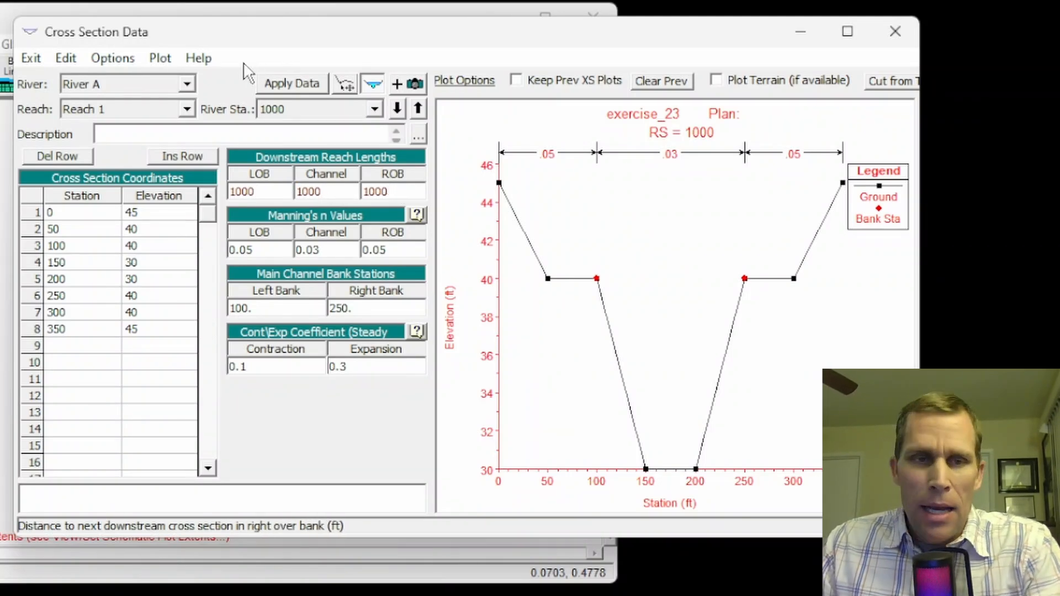
Adjust the elevations of the cross section at river station 1000
{"action": "left_click", "coordinate": [112, 58]}
{"action": "left_click", "coordinate": [159, 182]}
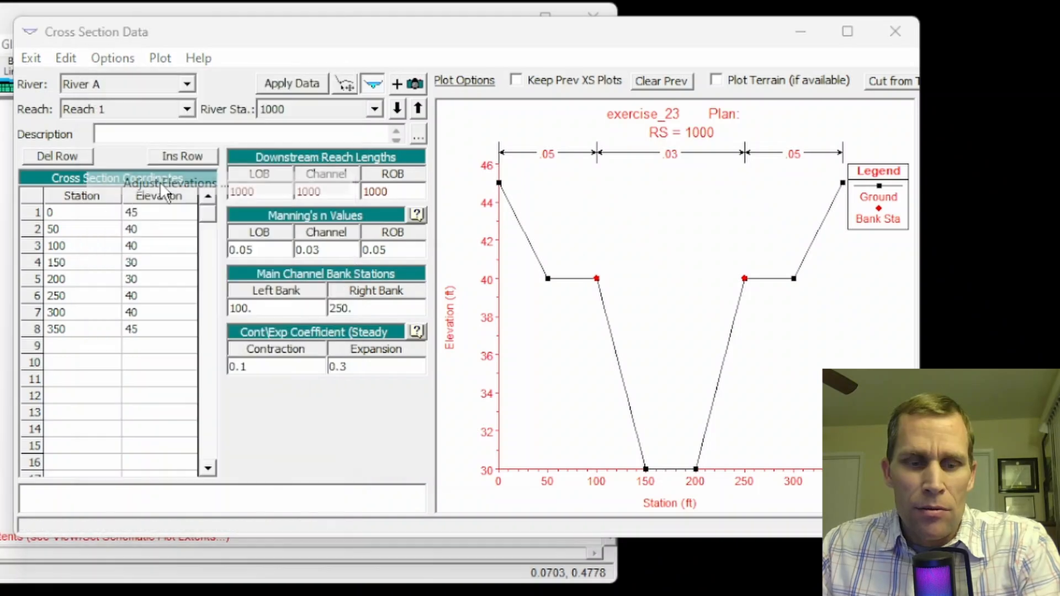
{"action": "left_click", "coordinate": [423, 407]}
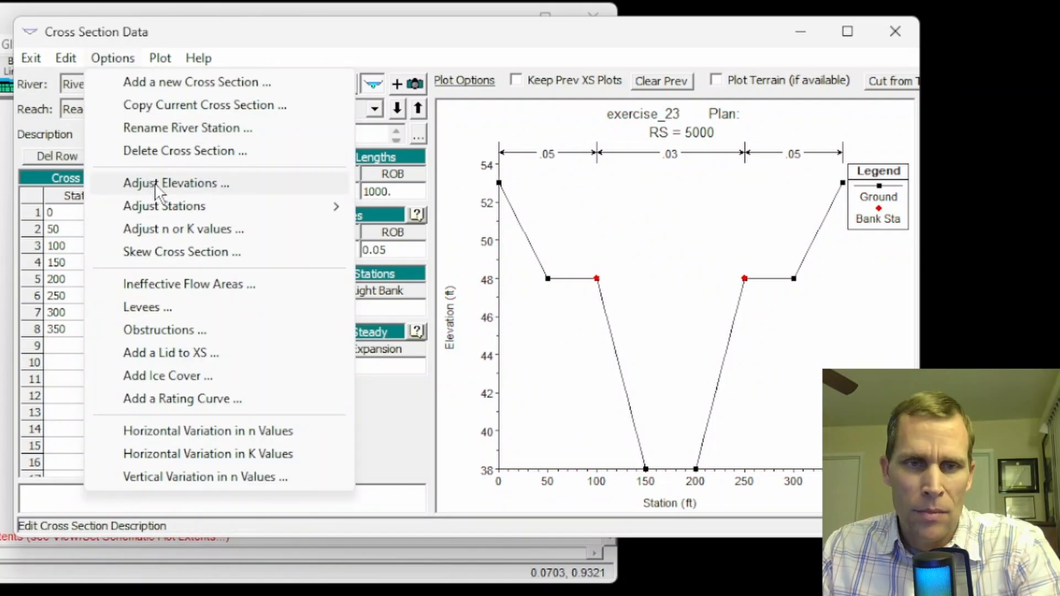
Raise the elevations of the cross section at river station 5000 by 2 and apply the data
{"action": "left_click", "coordinate": [158, 184]}
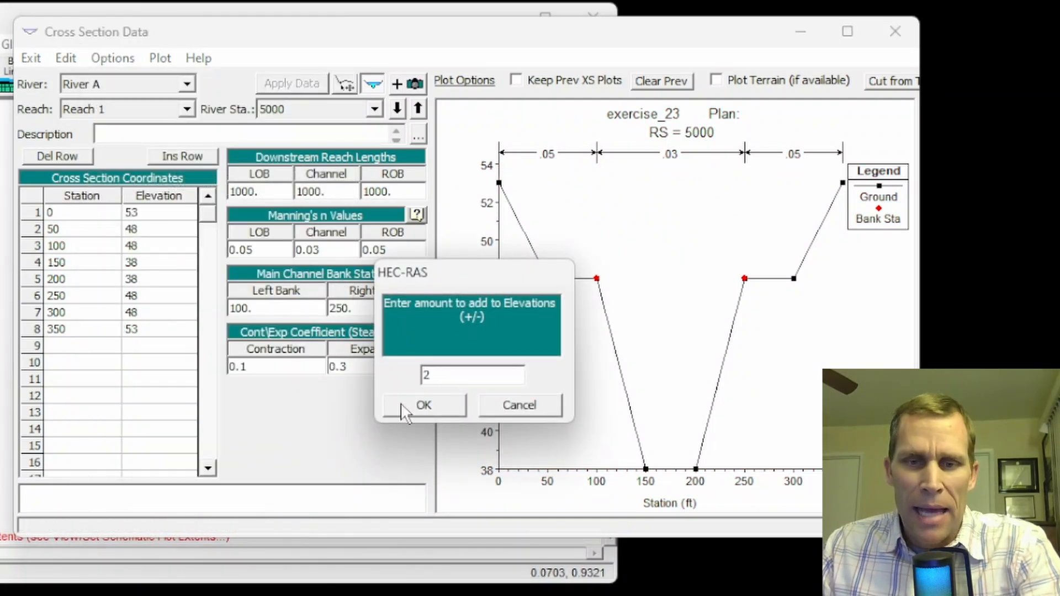
{"action": "left_click", "coordinate": [421, 403]}
{"action": "left_click", "coordinate": [287, 84]}
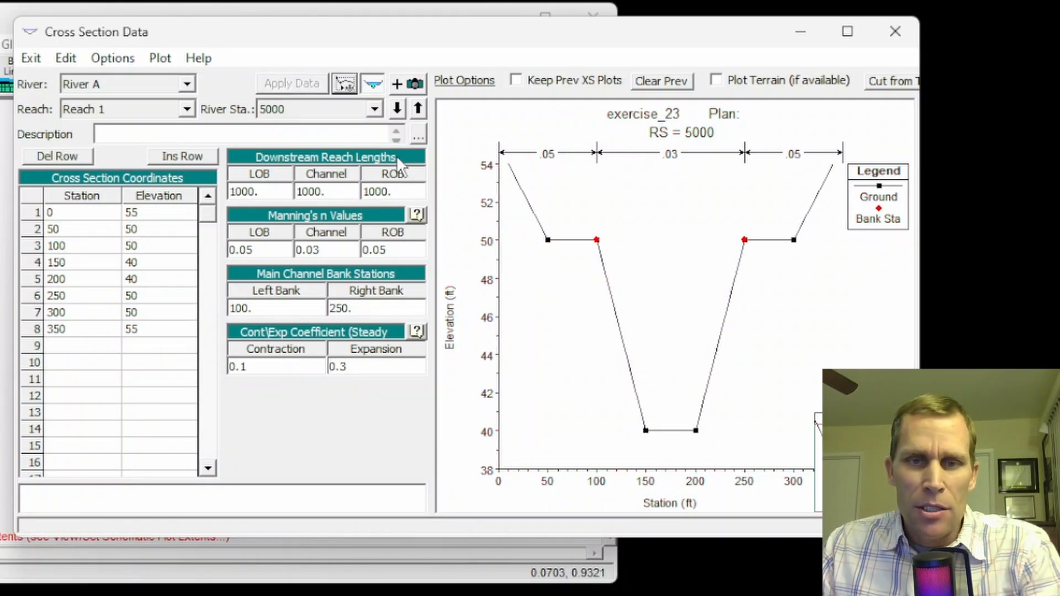
Review the cross sections from river station 0 up to 5000, and close the cross section editor
{"action": "left_click", "coordinate": [417, 109]}
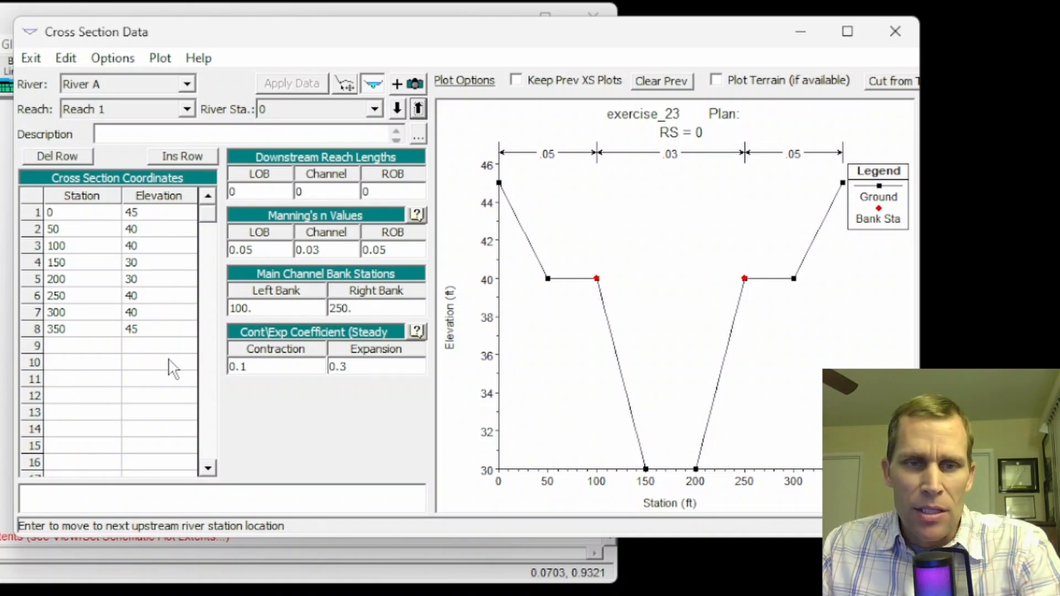
{"action": "left_click", "coordinate": [418, 110]}
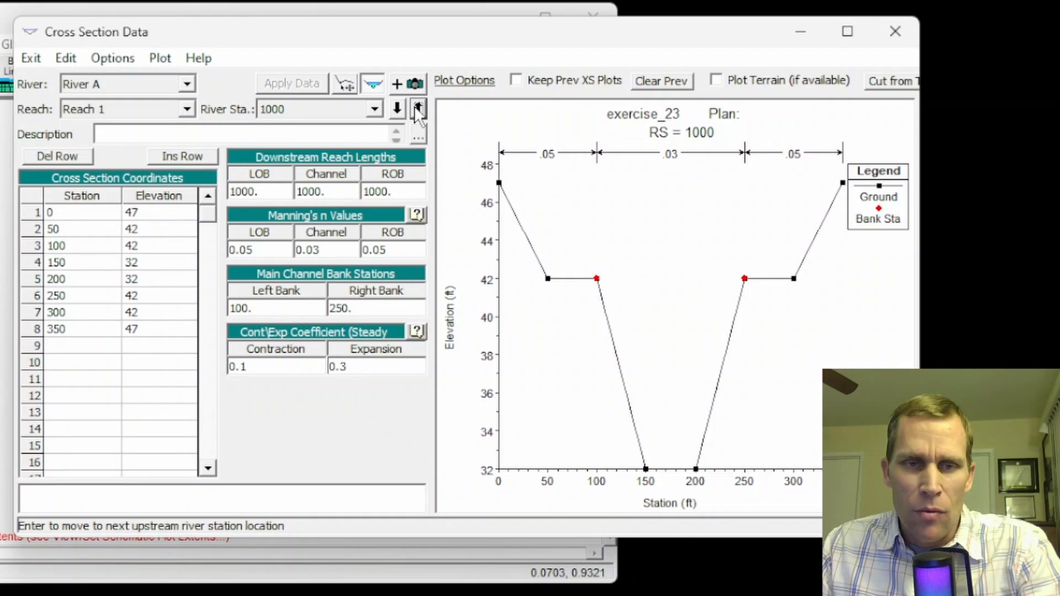
{"action": "left_click", "coordinate": [417, 109]}
{"action": "left_click", "coordinate": [418, 109]}
{"action": "left_click", "coordinate": [418, 109]}
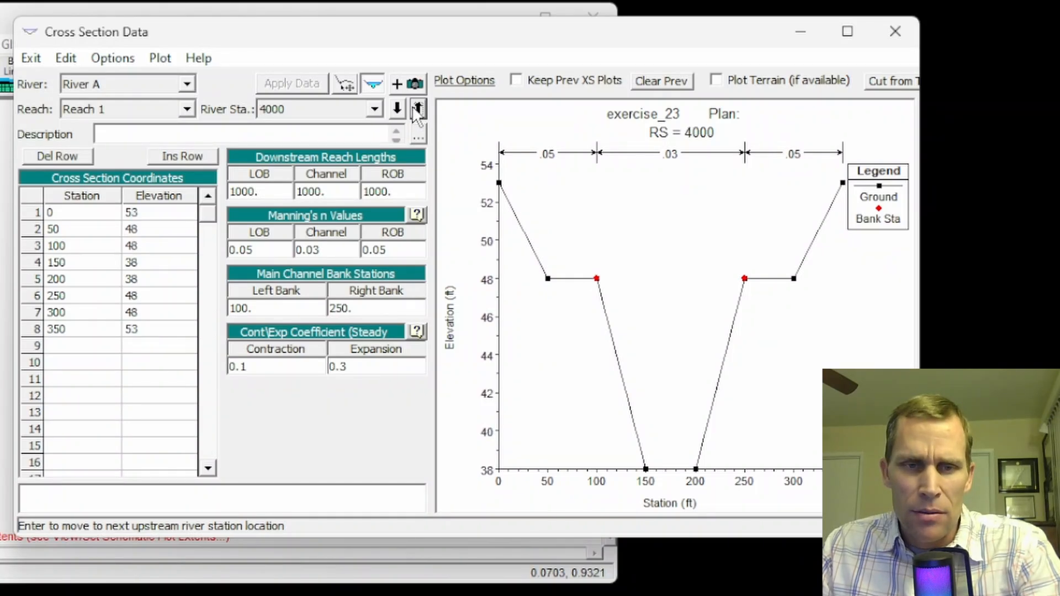
{"action": "left_click", "coordinate": [418, 110]}
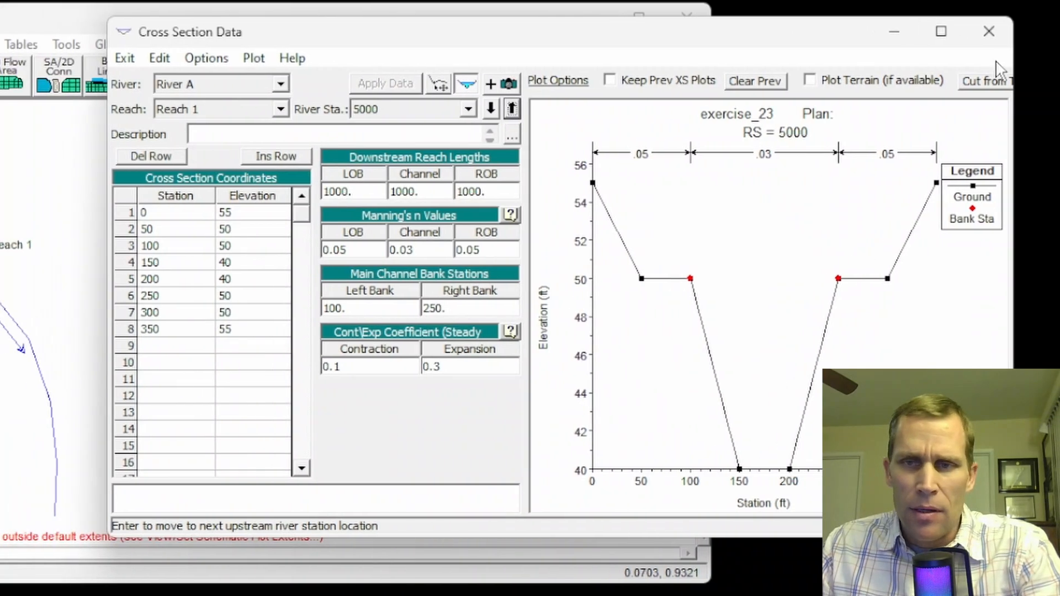
{"action": "left_click", "coordinate": [1025, 39]}
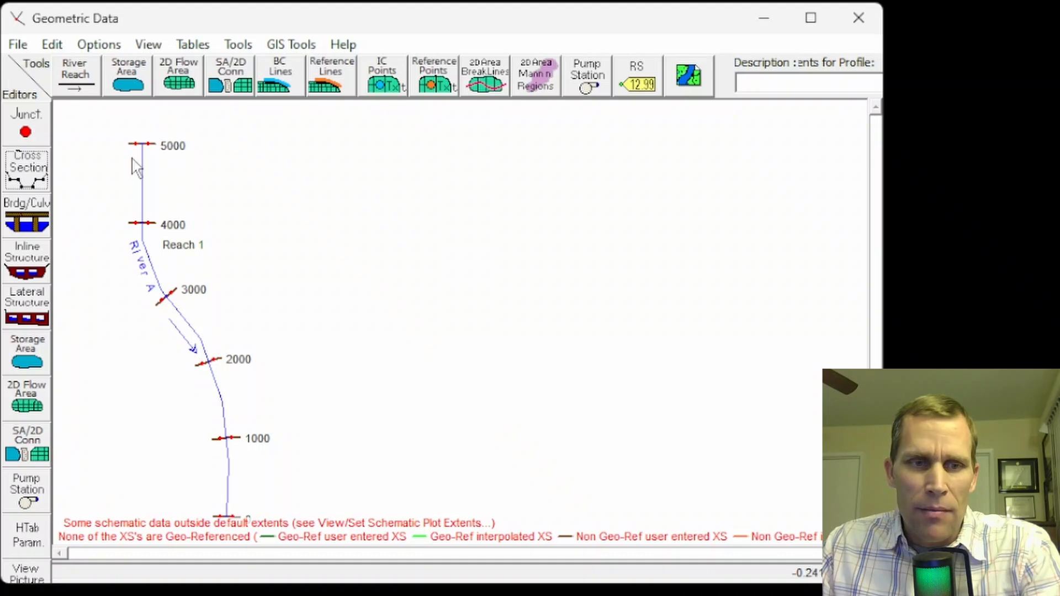
Interpolate cross sections along all of River A, Reach 1 with a maximum distance of 500 between sections
{"action": "left_click", "coordinate": [192, 45]}
{"action": "mouse_move", "coordinate": [238, 45]}
{"action": "mouse_move", "coordinate": [314, 69]}
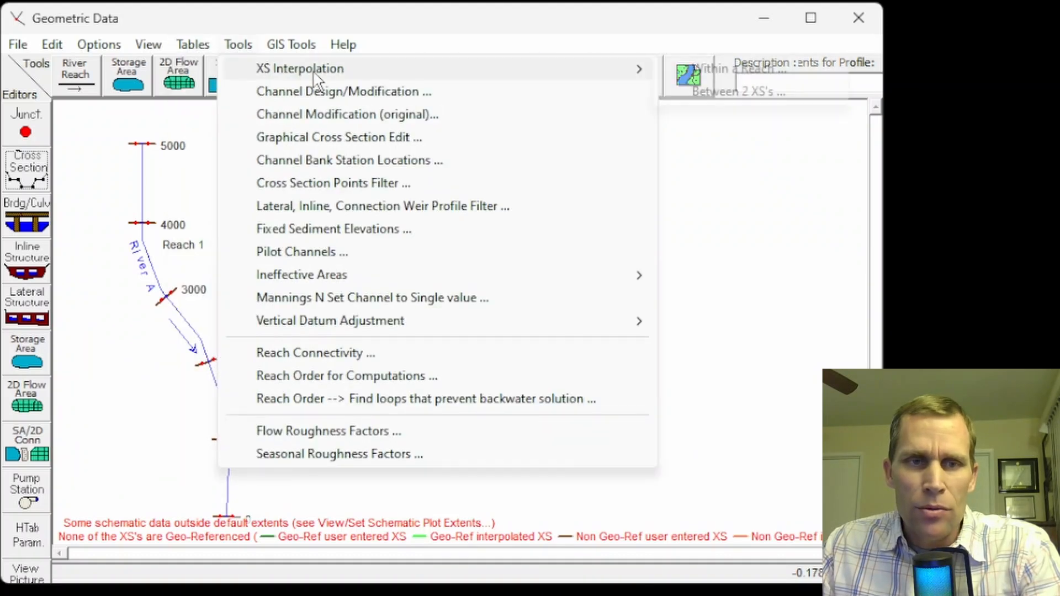
{"action": "left_click", "coordinate": [725, 71]}
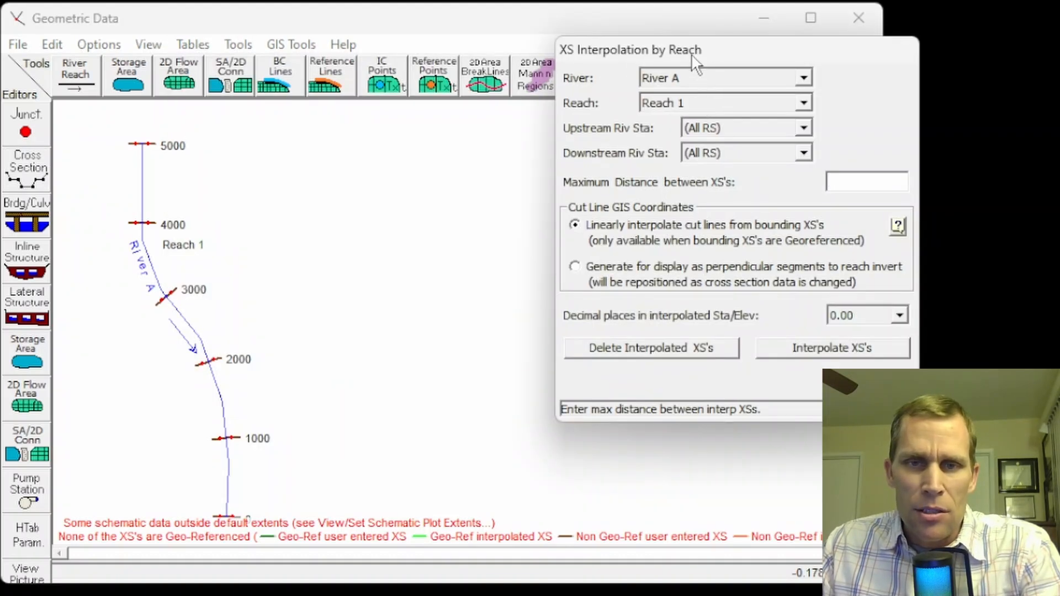
{"action": "left_click_drag", "start_coordinate": [691, 24], "coordinate": [442, 83]}
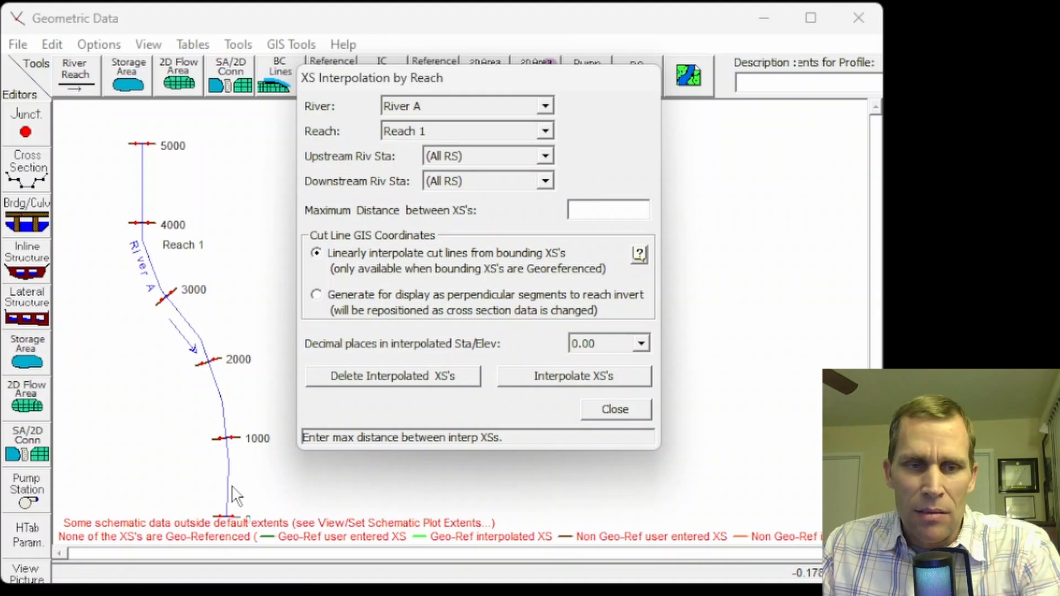
{"action": "type", "text": "500"}
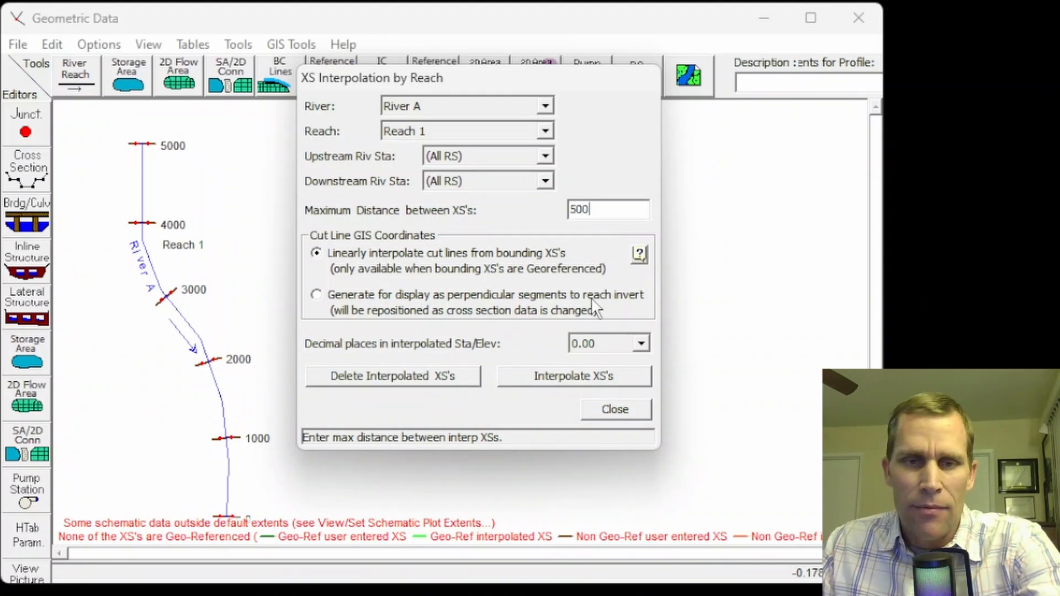
{"action": "left_click", "coordinate": [519, 380]}
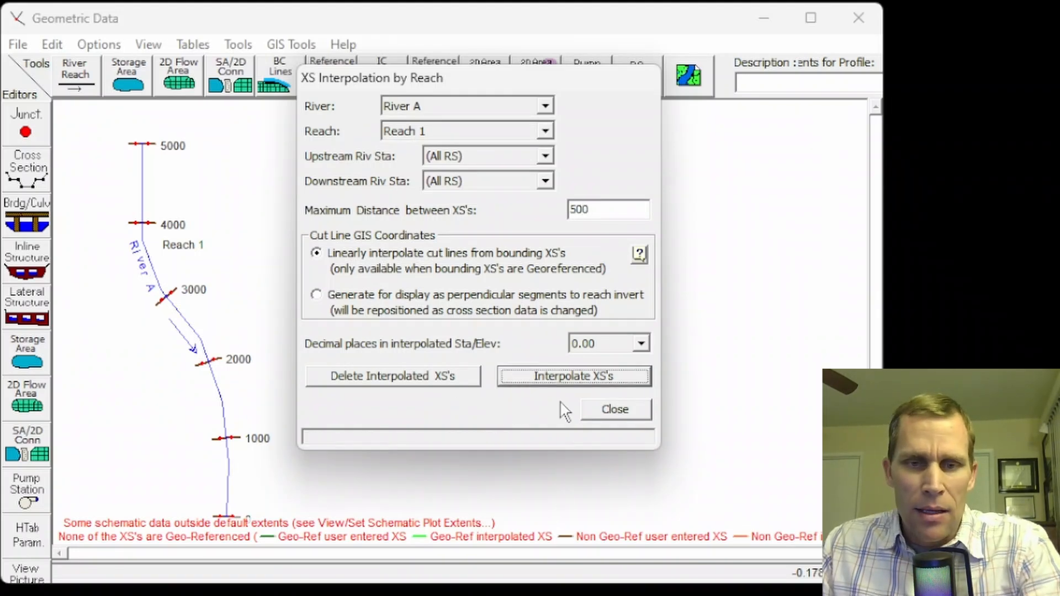
{"action": "left_click", "coordinate": [615, 410]}
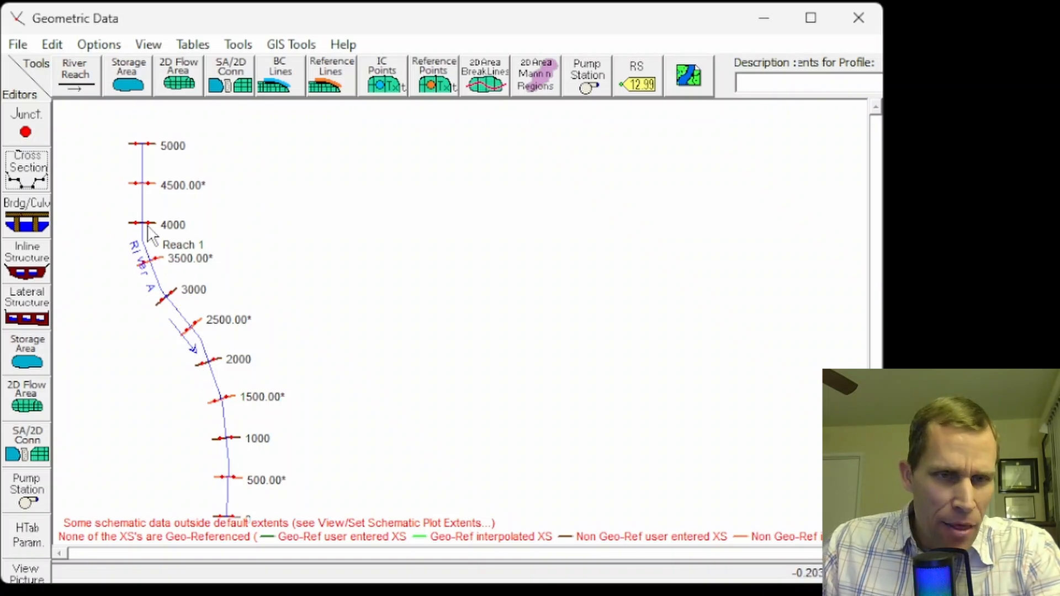
Add a new lateral structure at river station 1900 on River A, Reach 1
{"action": "left_click", "coordinate": [28, 260]}
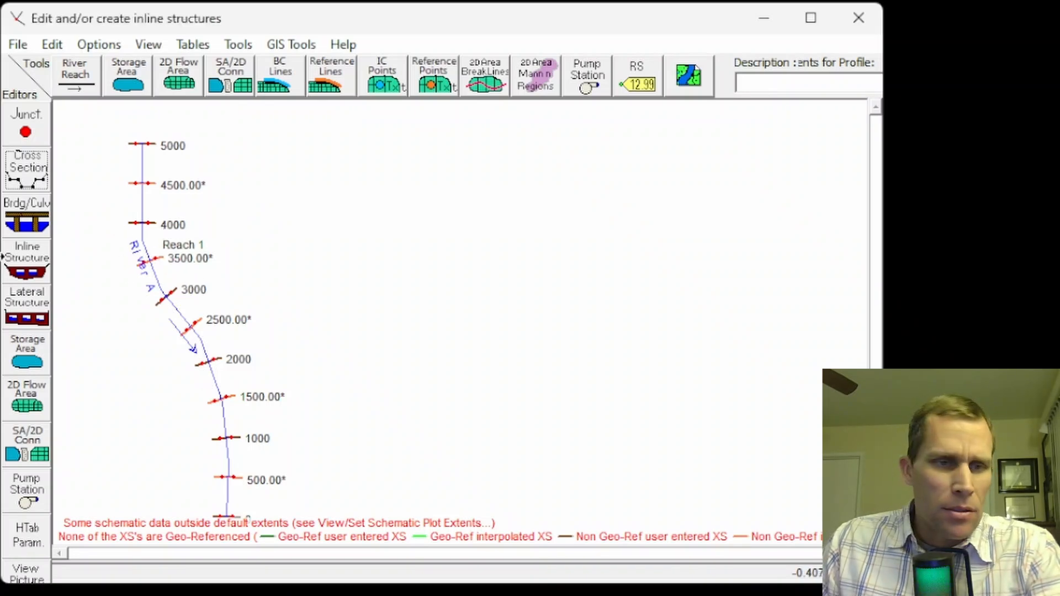
{"action": "left_click", "coordinate": [27, 307]}
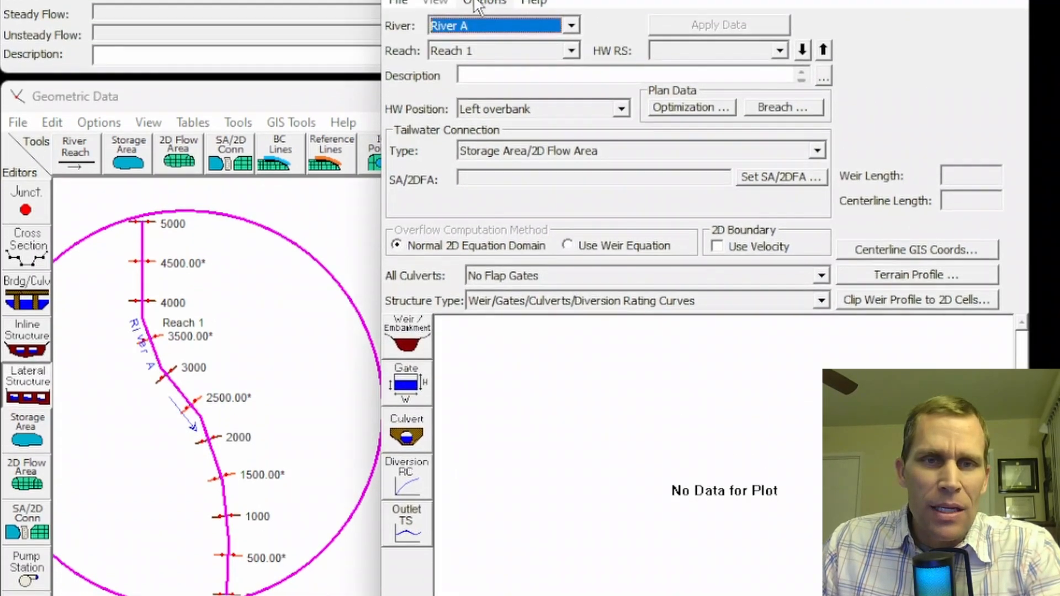
{"action": "left_click", "coordinate": [484, 44]}
{"action": "left_click", "coordinate": [507, 70]}
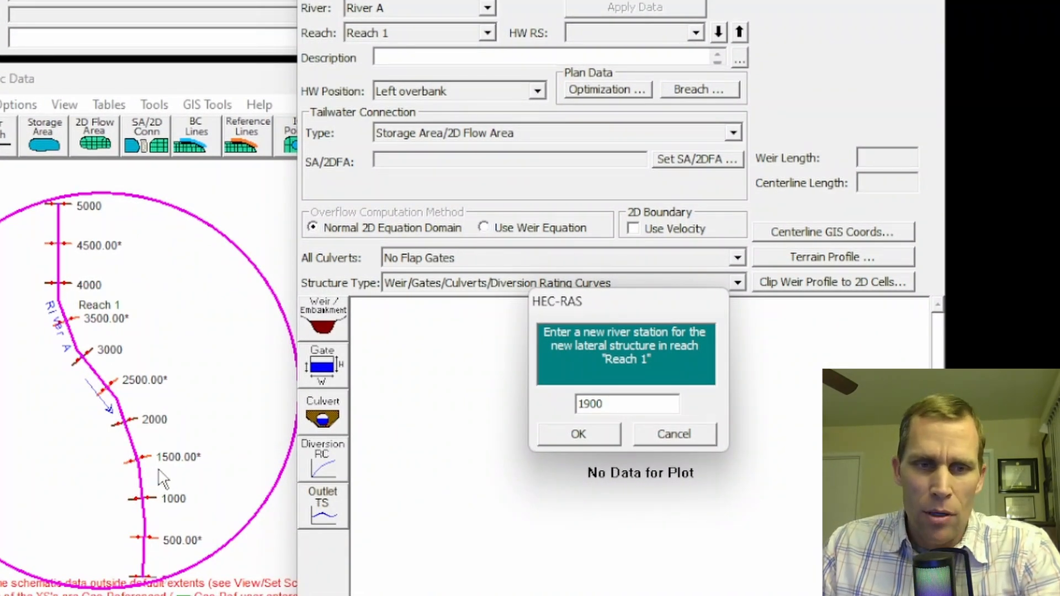
{"action": "left_click", "coordinate": [574, 433]}
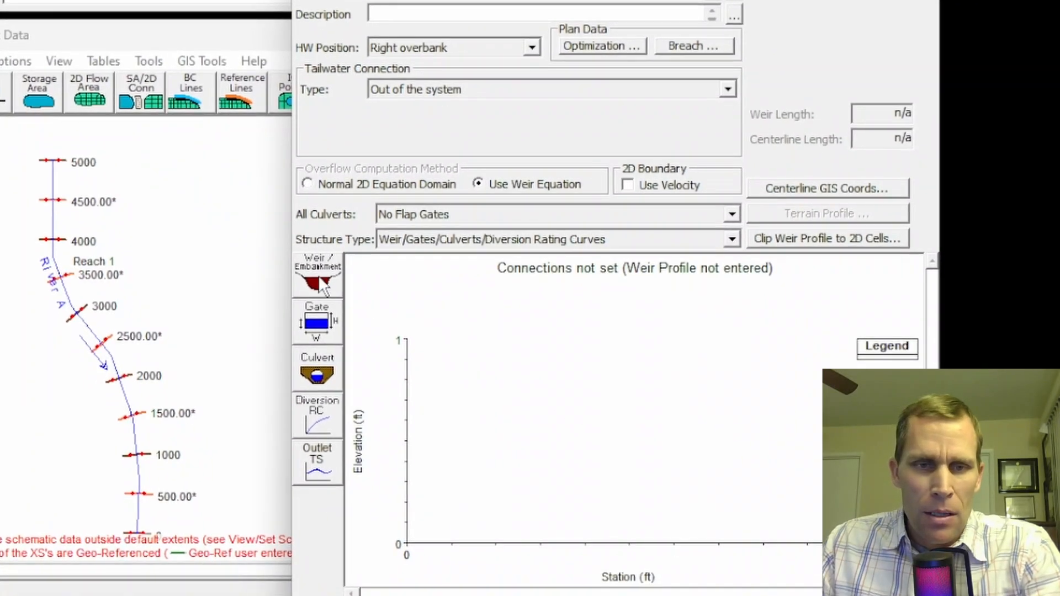
Define the lateral weir embankment with width 50, upstream distance 100, and station/elevation points 0/32, 0/52, 100/52 and 100/32
{"action": "left_click", "coordinate": [319, 282]}
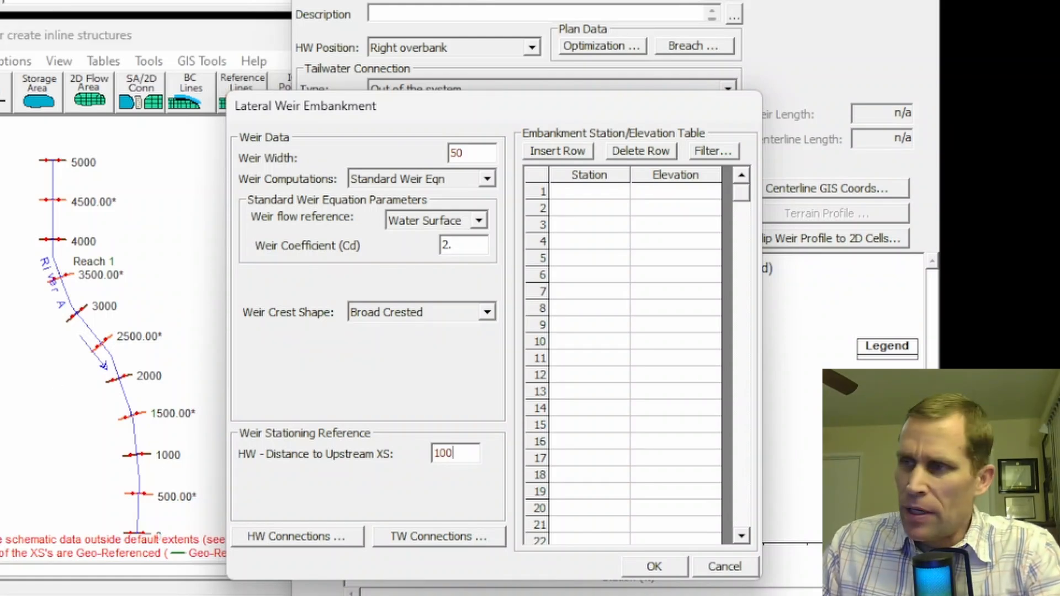
{"action": "left_click", "coordinate": [591, 176]}
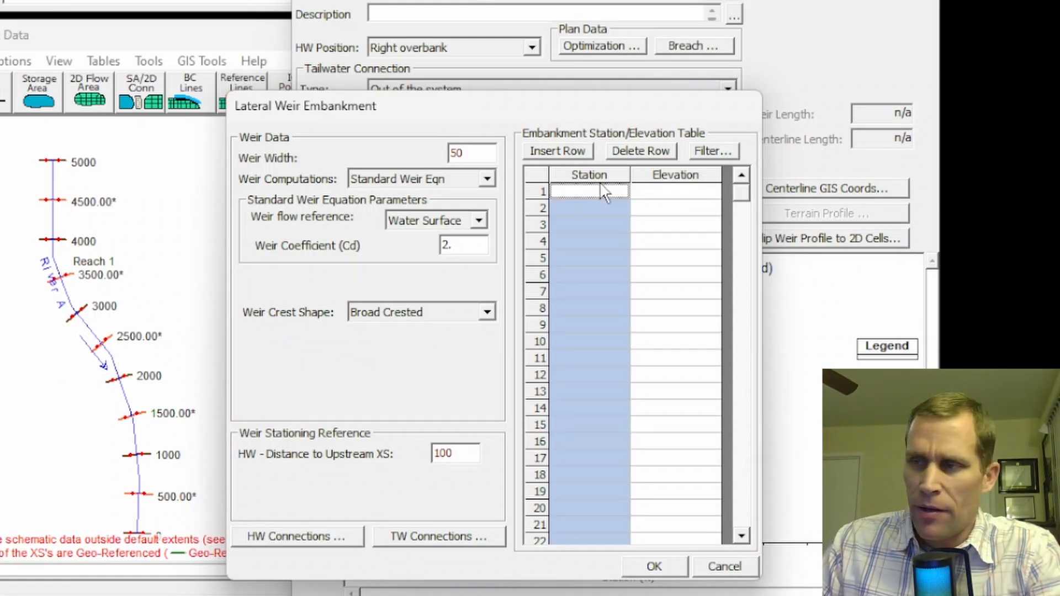
{"action": "type", "text": "0"}
{"action": "key", "text": "Tab"}
{"action": "type", "text": "32"}
{"action": "key", "text": "Tab"}
{"action": "type", "text": "0"}
{"action": "key", "text": "Tab"}
{"action": "type", "text": "3"}
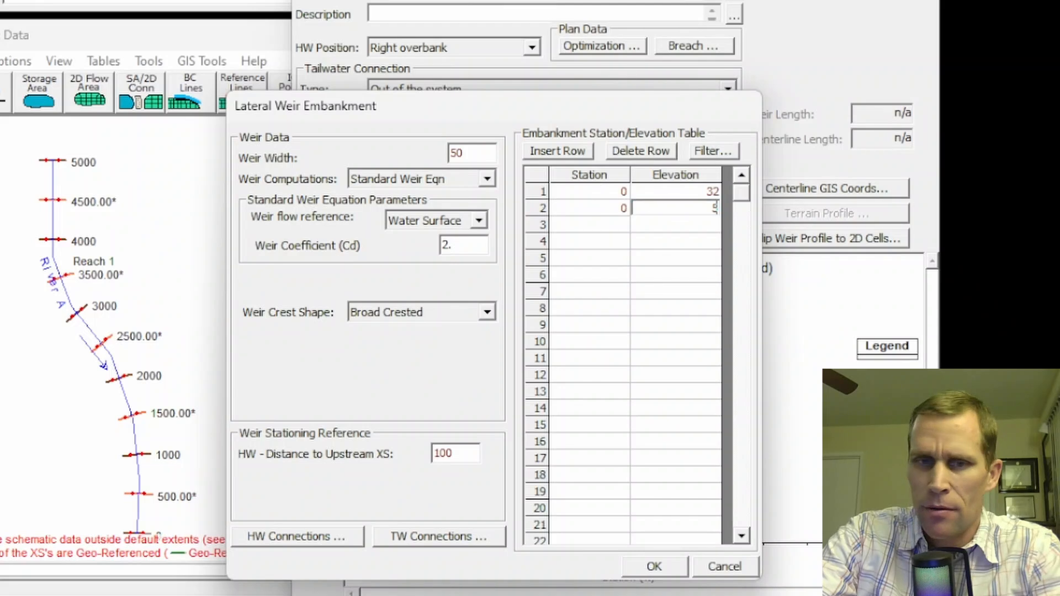
{"action": "key", "text": "Tab"}
{"action": "type", "text": "100"}
{"action": "key", "text": "Tab"}
{"action": "type", "text": "52"}
{"action": "key", "text": "Tab"}
{"action": "type", "text": "100"}
{"action": "key", "text": "Tab"}
{"action": "type", "text": "32"}
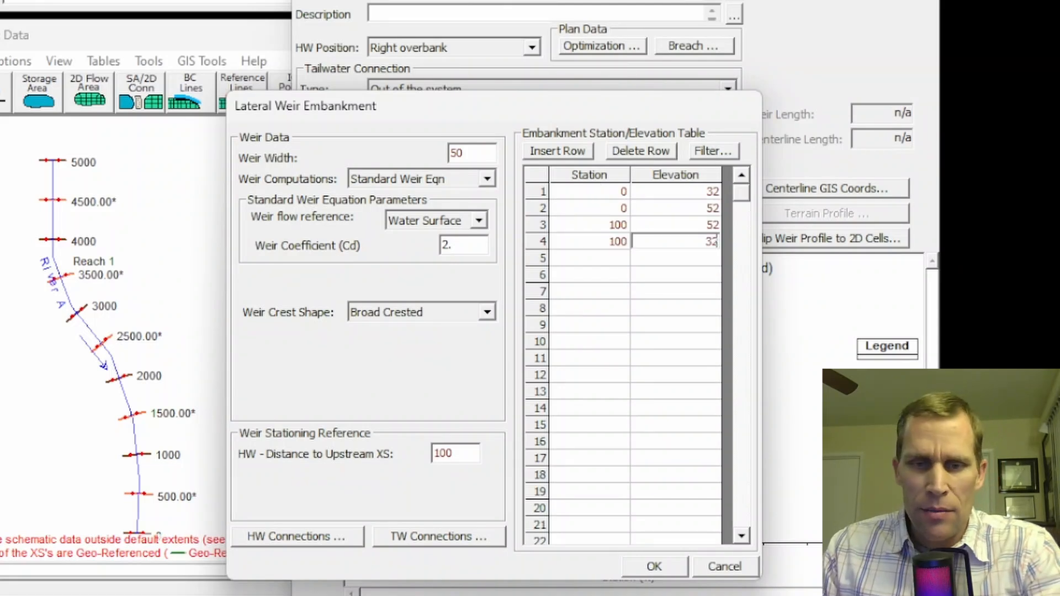
{"action": "left_click", "coordinate": [668, 564]}
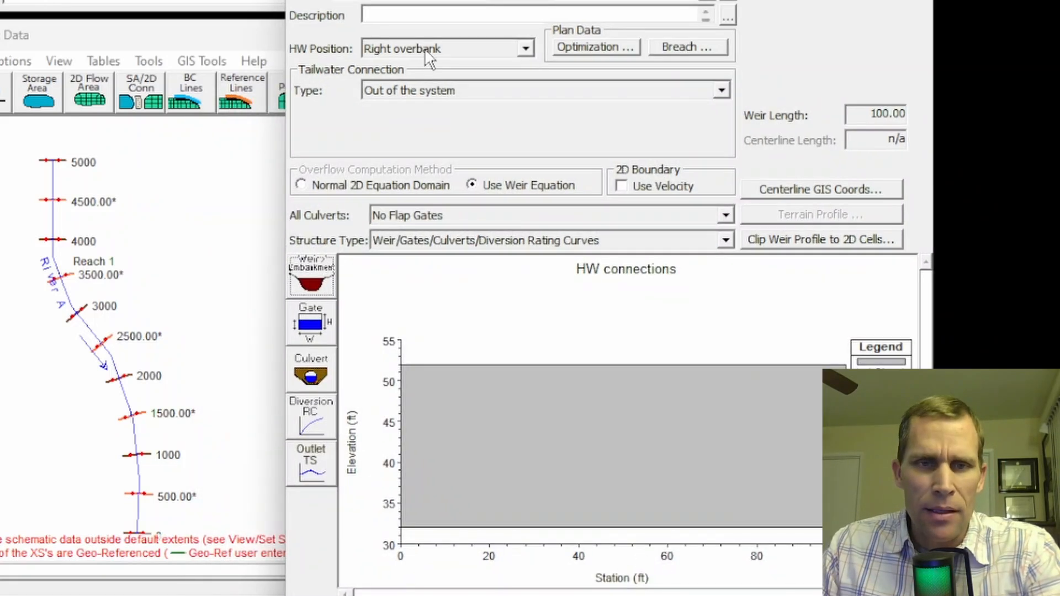
Set the lateral structure's headwater position to Next to left bank station, keeping the tailwater connection Out of the system
{"action": "left_click", "coordinate": [430, 53]}
{"action": "left_click", "coordinate": [444, 79]}
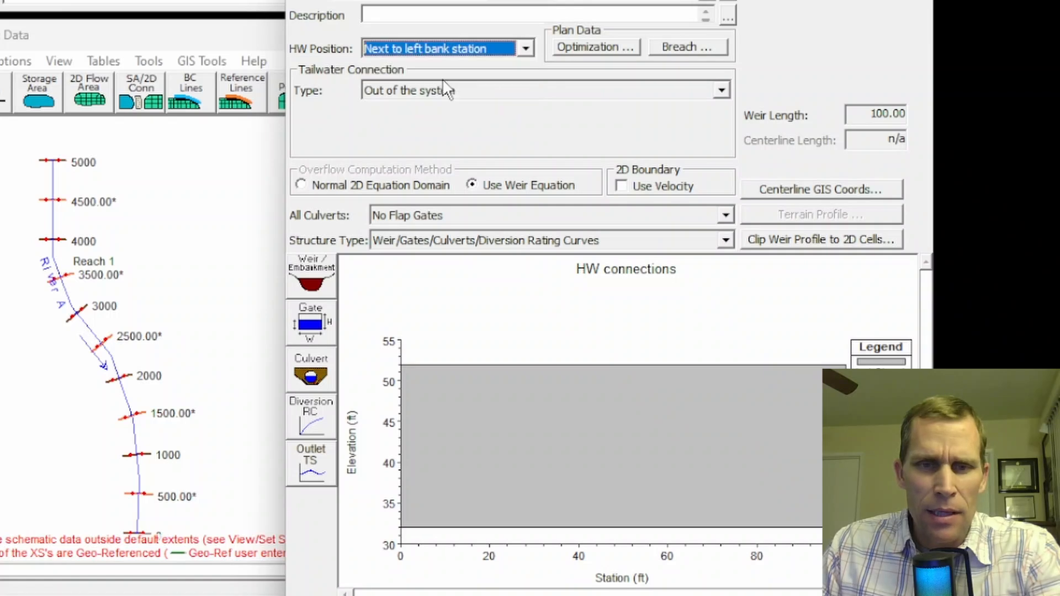
{"action": "left_click", "coordinate": [457, 93]}
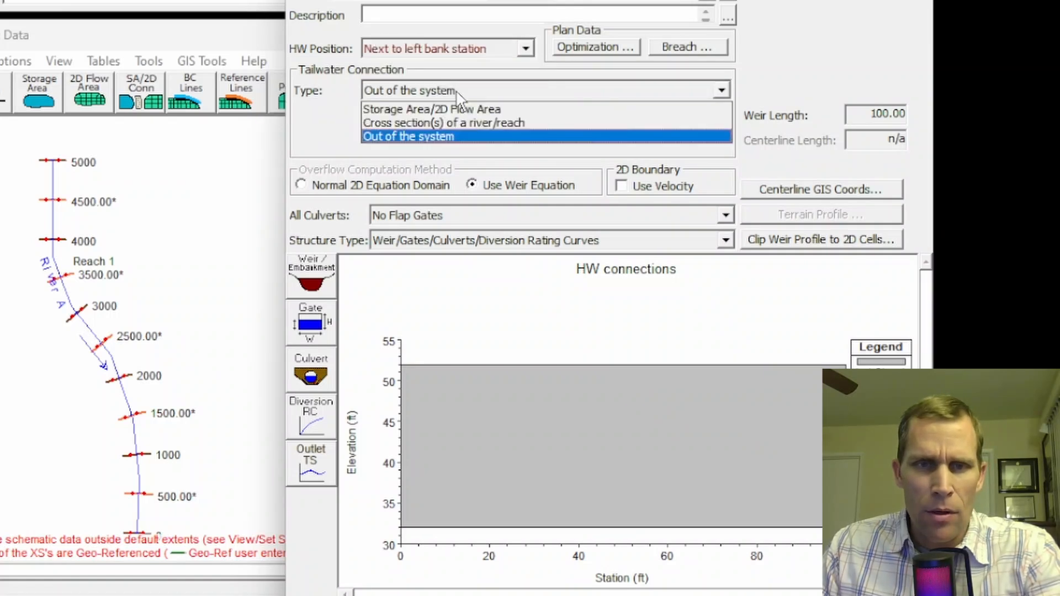
{"action": "left_click", "coordinate": [457, 93]}
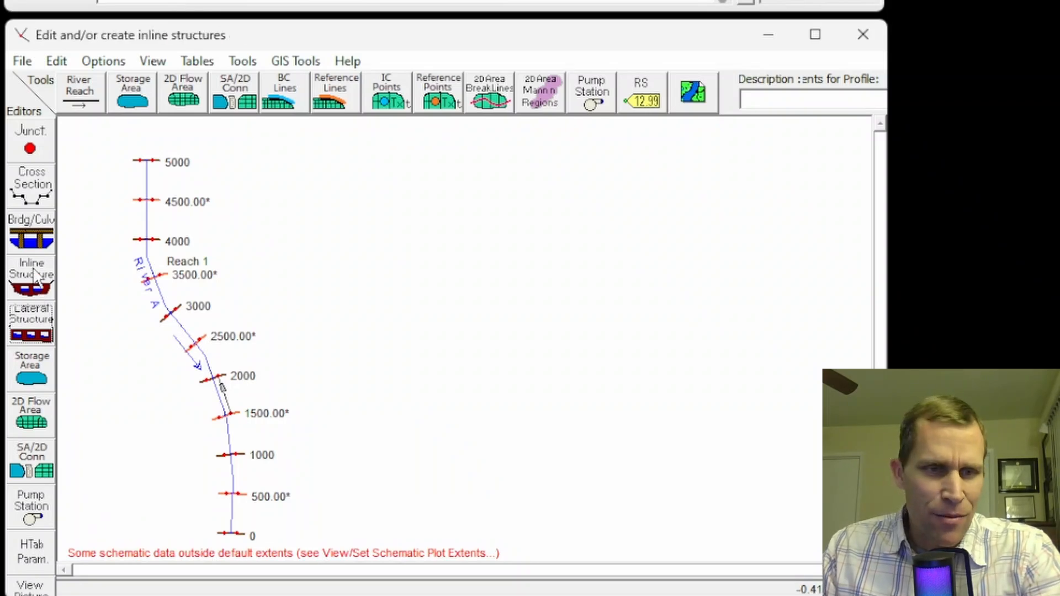
Define sluice gate group Gate #1 on the lateral structure with discharge coefficient 0.5, height 6, width 12 and invert 35
{"action": "left_click", "coordinate": [44, 331]}
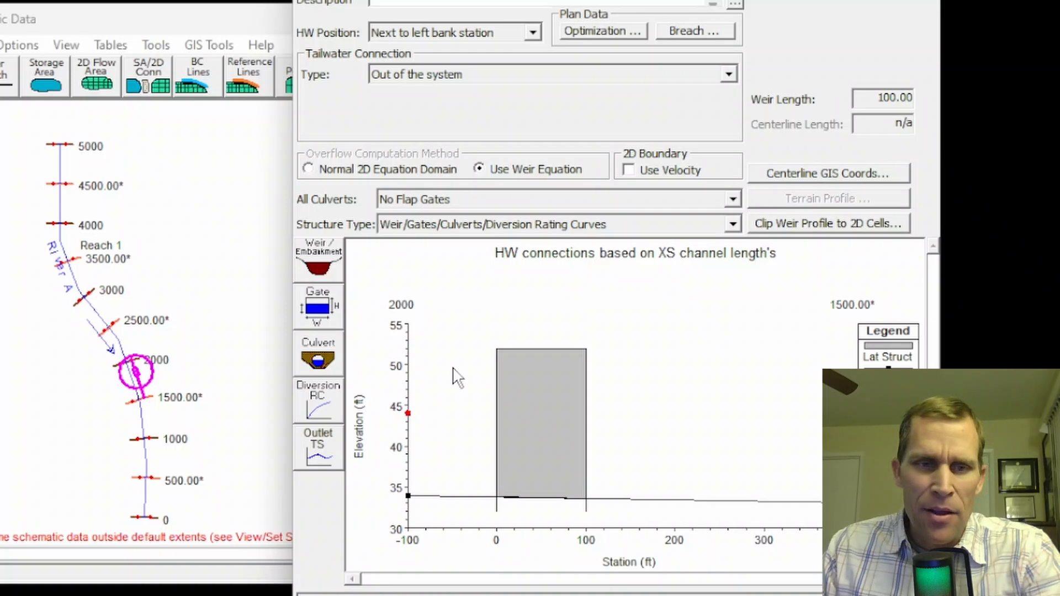
{"action": "left_click", "coordinate": [318, 325]}
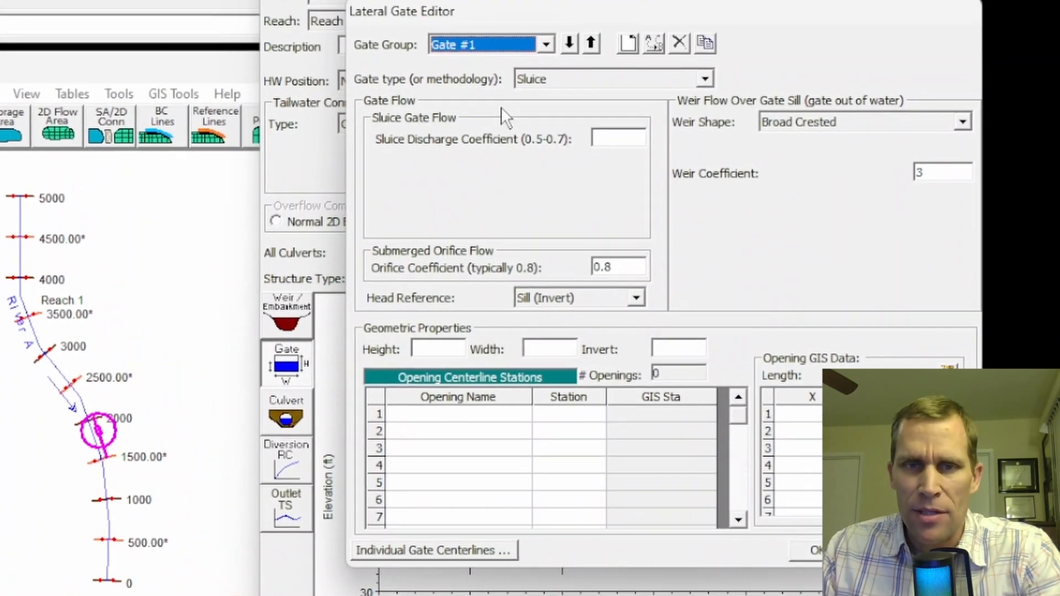
{"action": "left_click", "coordinate": [609, 142]}
{"action": "type", "text": "0.5"}
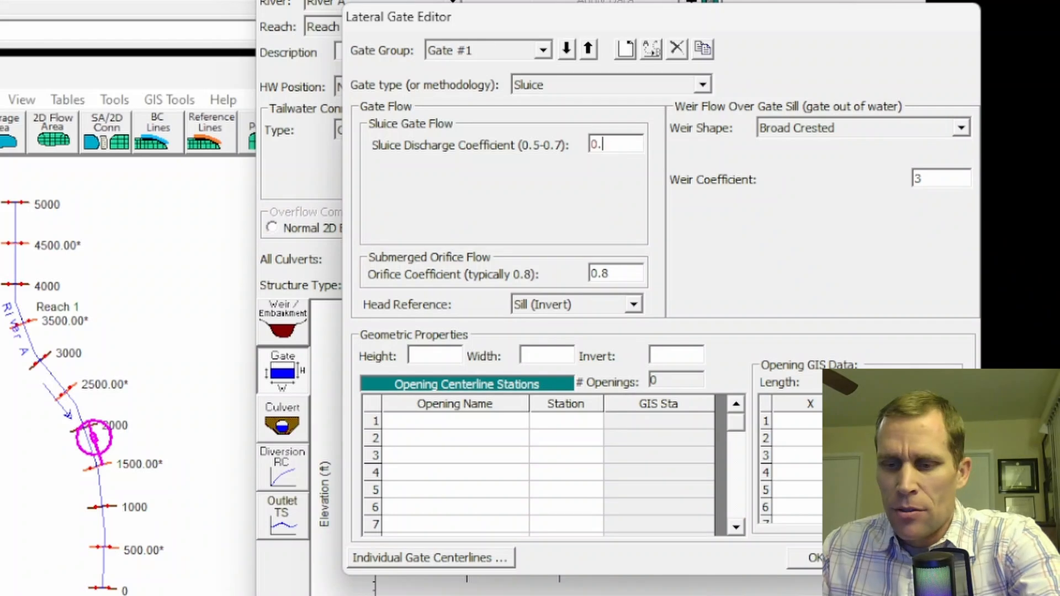
{"action": "left_click", "coordinate": [446, 354]}
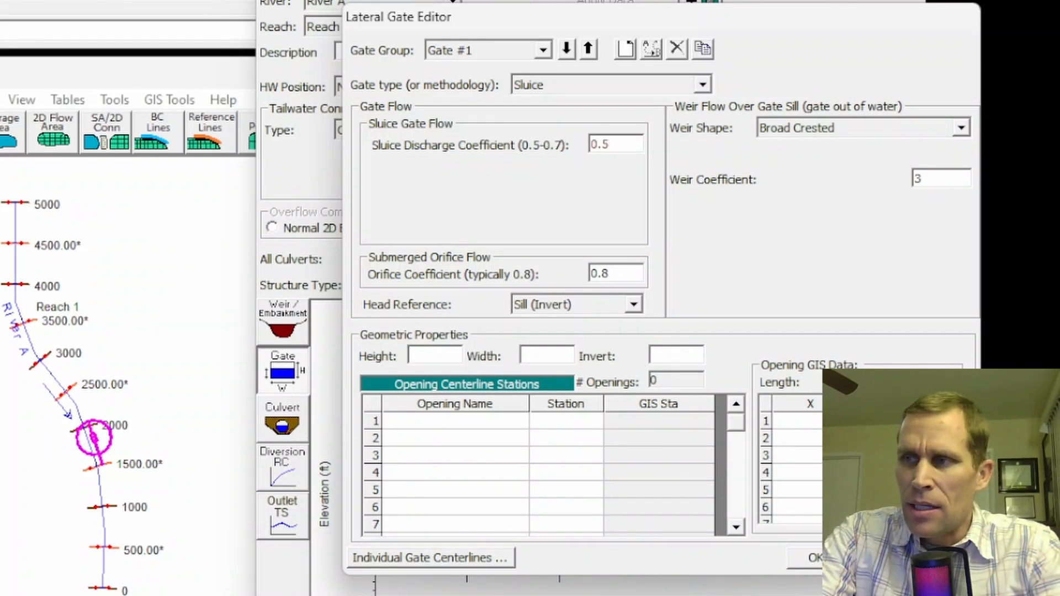
{"action": "type", "text": "6"}
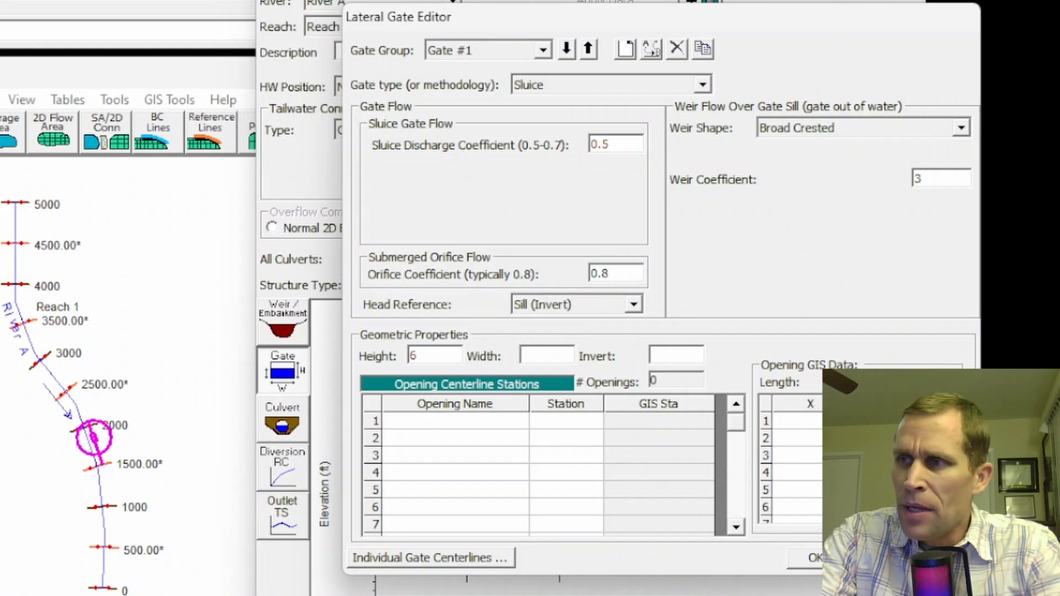
{"action": "key", "text": "Tab"}
{"action": "type", "text": "12"}
{"action": "key", "text": "Tab"}
{"action": "type", "text": "3"}
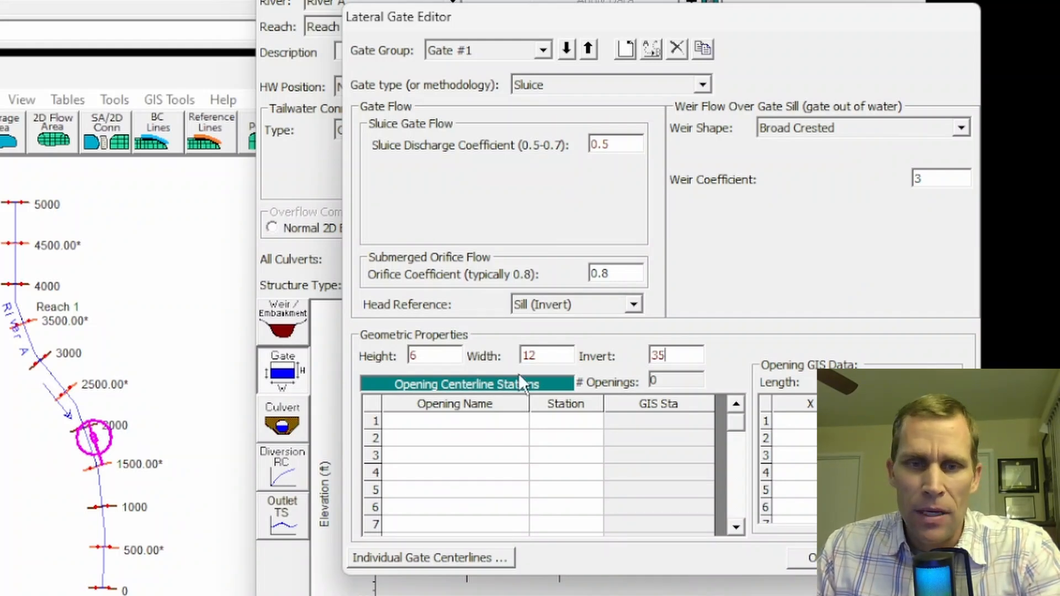
Name three openings g1, g2 and g3 in gate group Gate #1 of the lateral structure
{"action": "left_click", "coordinate": [489, 428]}
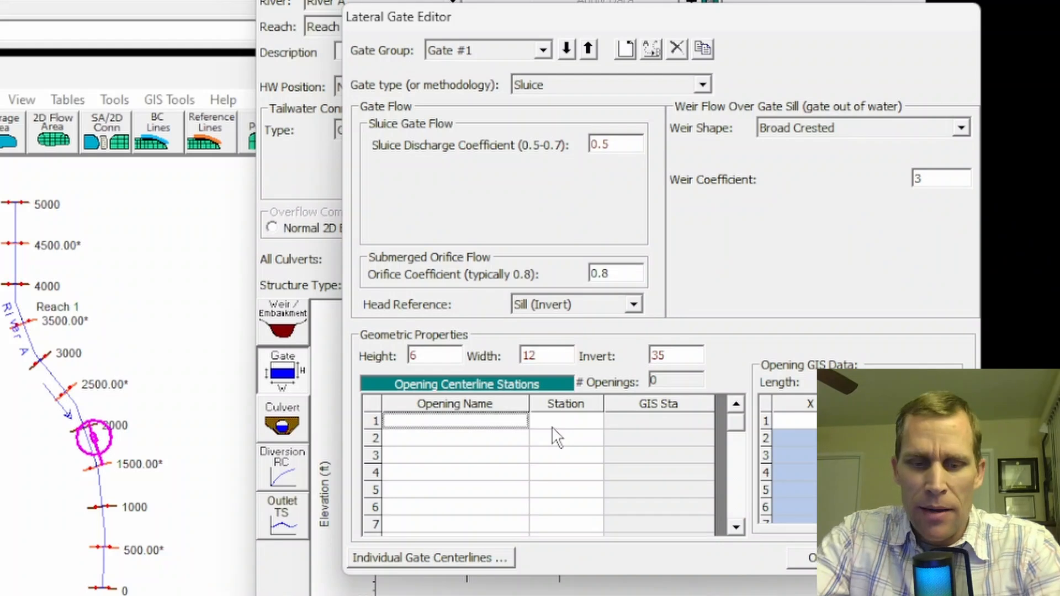
{"action": "type", "text": "g1"}
{"action": "key", "text": "Return"}
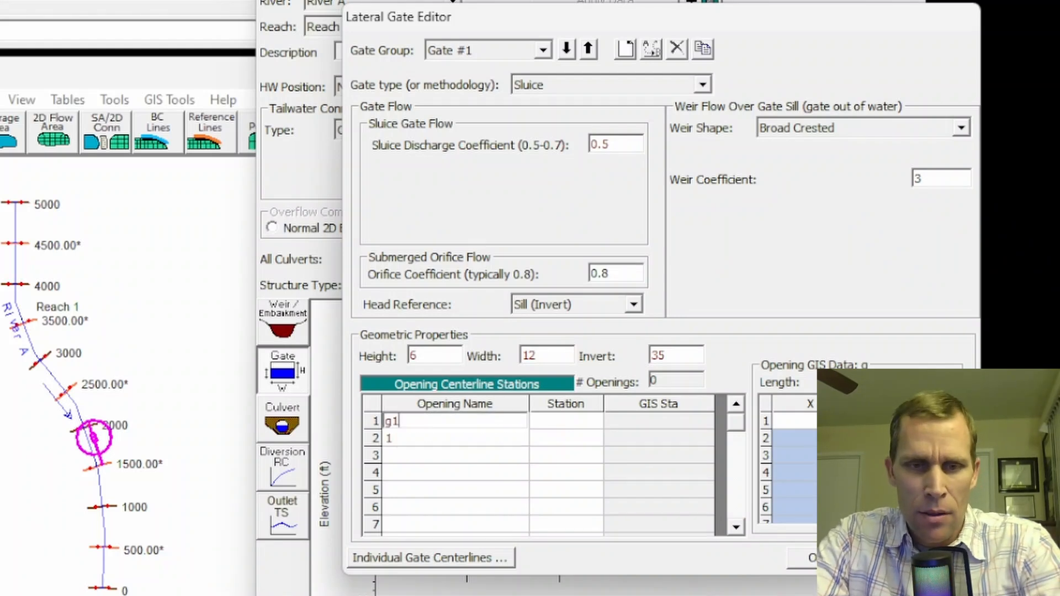
{"action": "type", "text": "g2"}
{"action": "key", "text": "Return"}
{"action": "type", "text": "g3"}
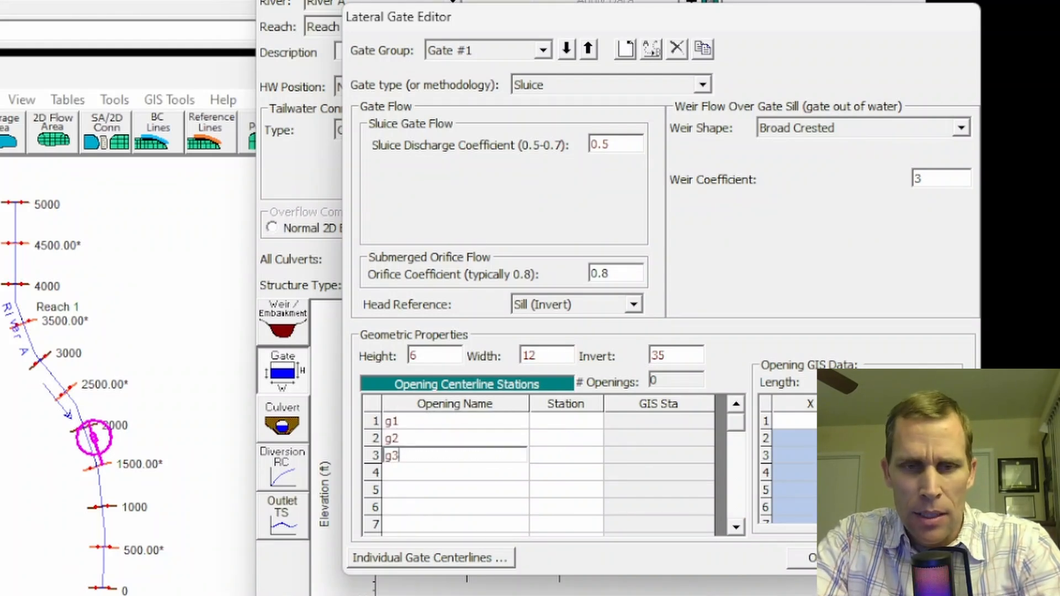
Set the opening centerline stations to 35 for g1, 50 for g2 and 65 for g3, and accept the gate data
{"action": "left_click", "coordinate": [556, 436]}
{"action": "type", "text": "50"}
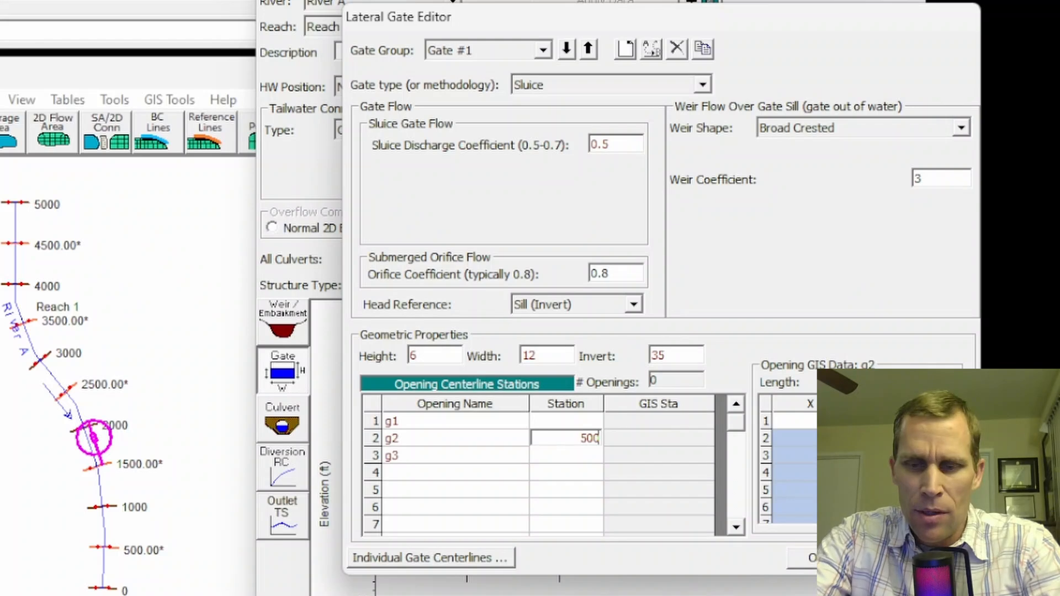
{"action": "left_click", "coordinate": [552, 423]}
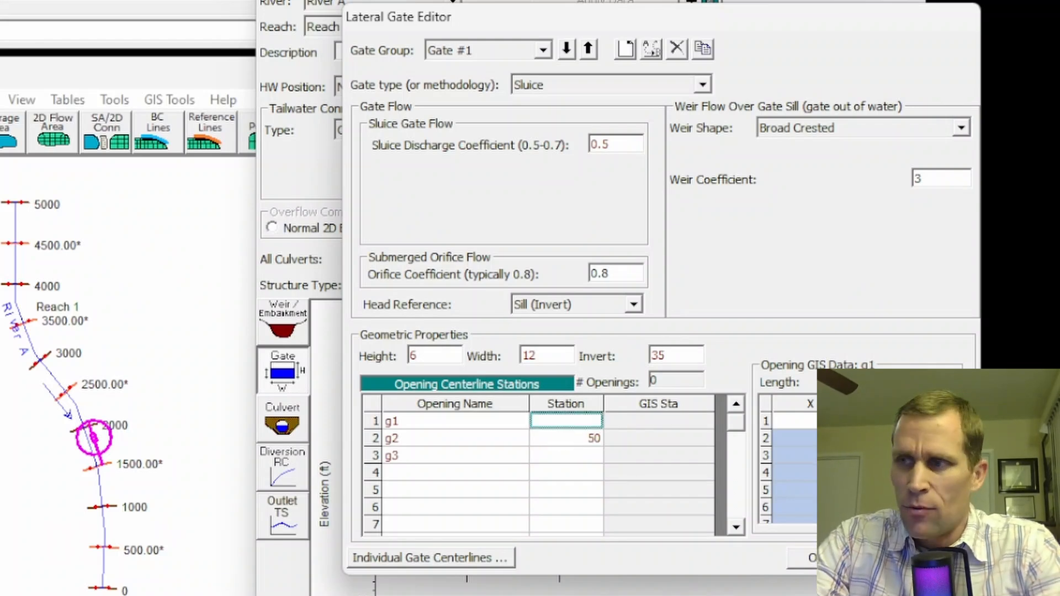
{"action": "type", "text": "35"}
{"action": "key", "text": "Return"}
{"action": "key", "text": "Return"}
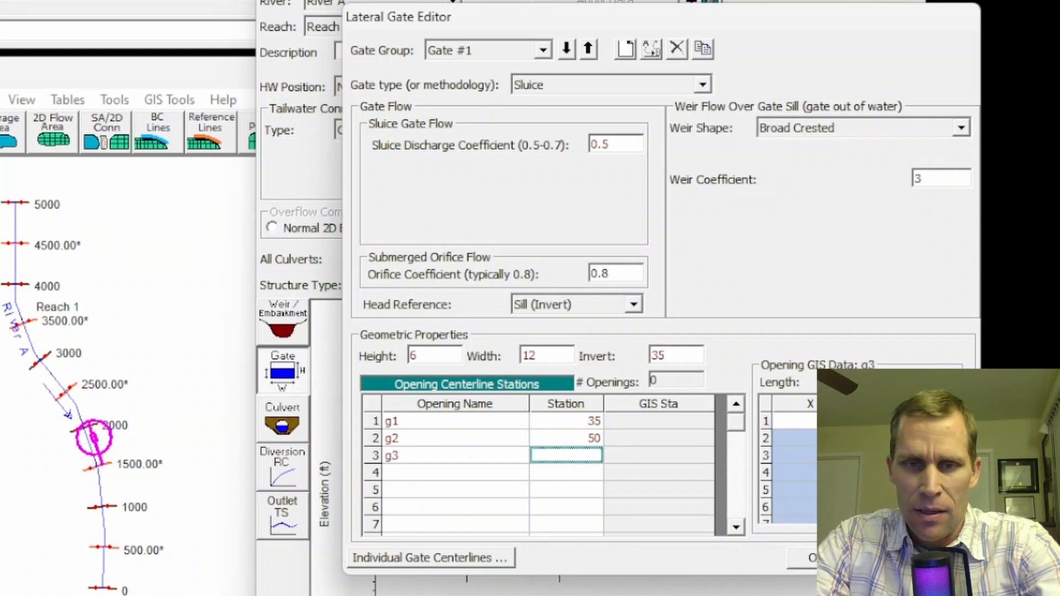
{"action": "type", "text": "65"}
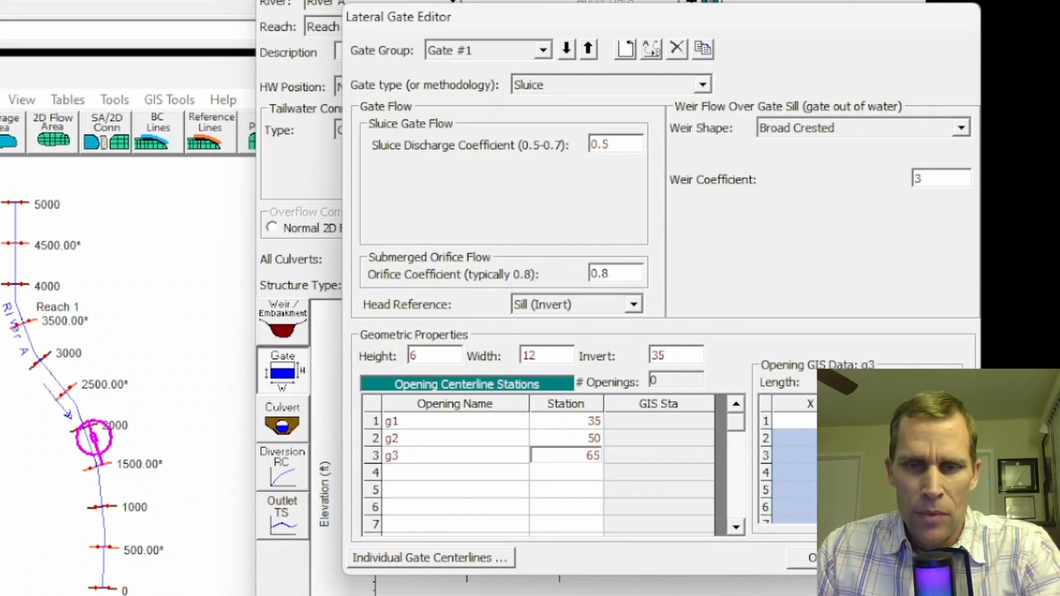
{"action": "left_click", "coordinate": [797, 556]}
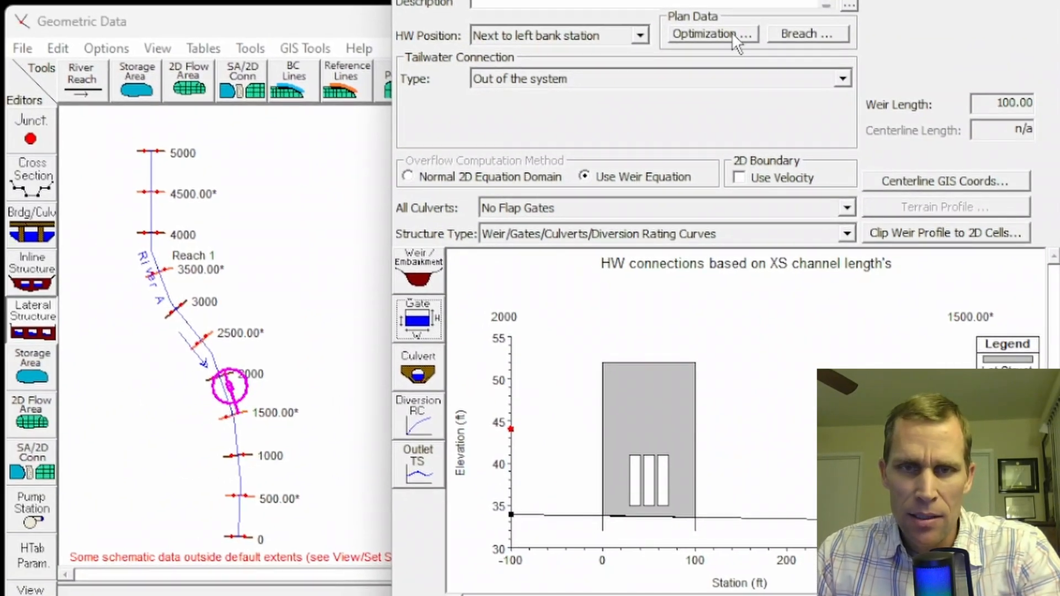
Copy the lateral structure at station 1900 to river station 3900 on River A, Reach 1
{"action": "left_click_drag", "start_coordinate": [725, 0], "coordinate": [655, 0]}
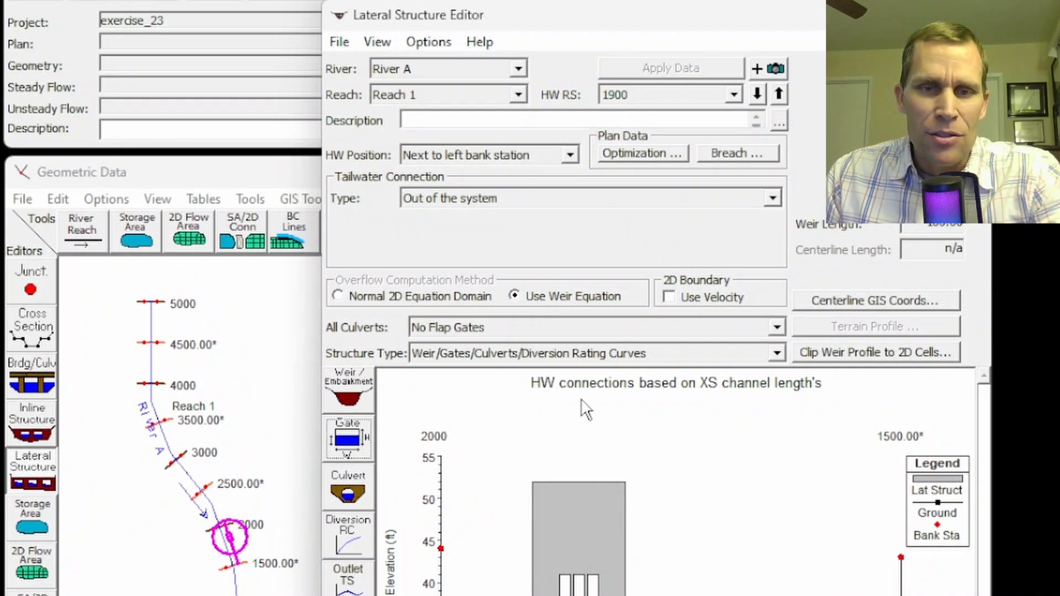
{"action": "left_click", "coordinate": [430, 42]}
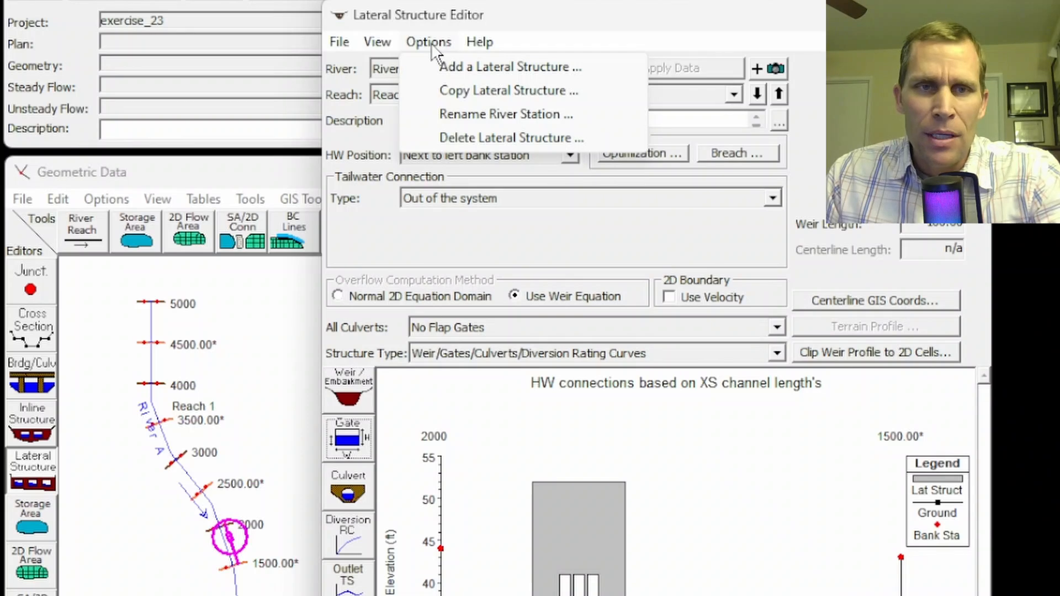
{"action": "left_click", "coordinate": [465, 90]}
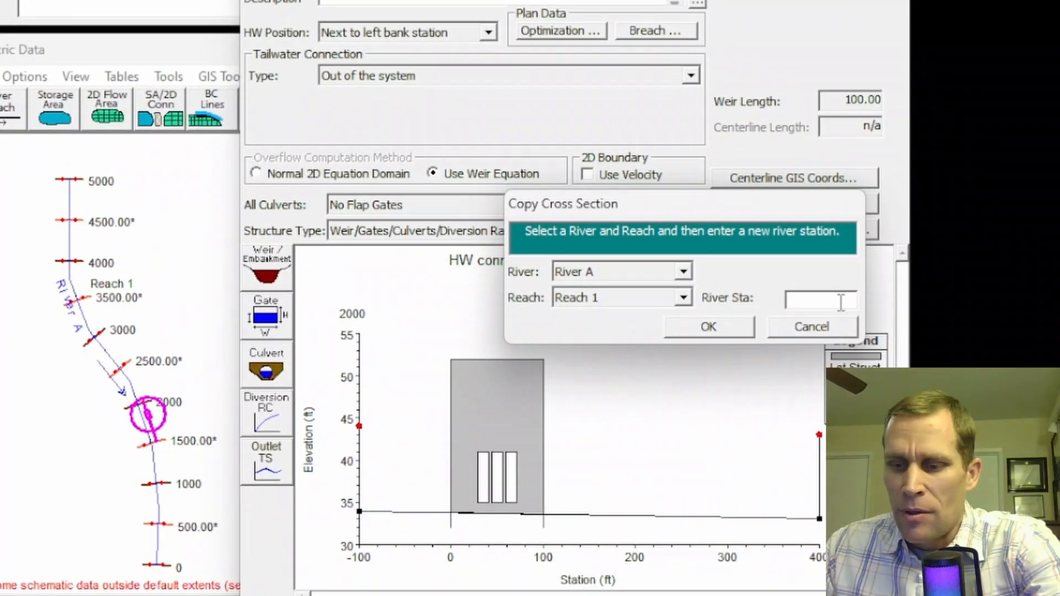
{"action": "left_click", "coordinate": [840, 301]}
{"action": "type", "text": "3900"}
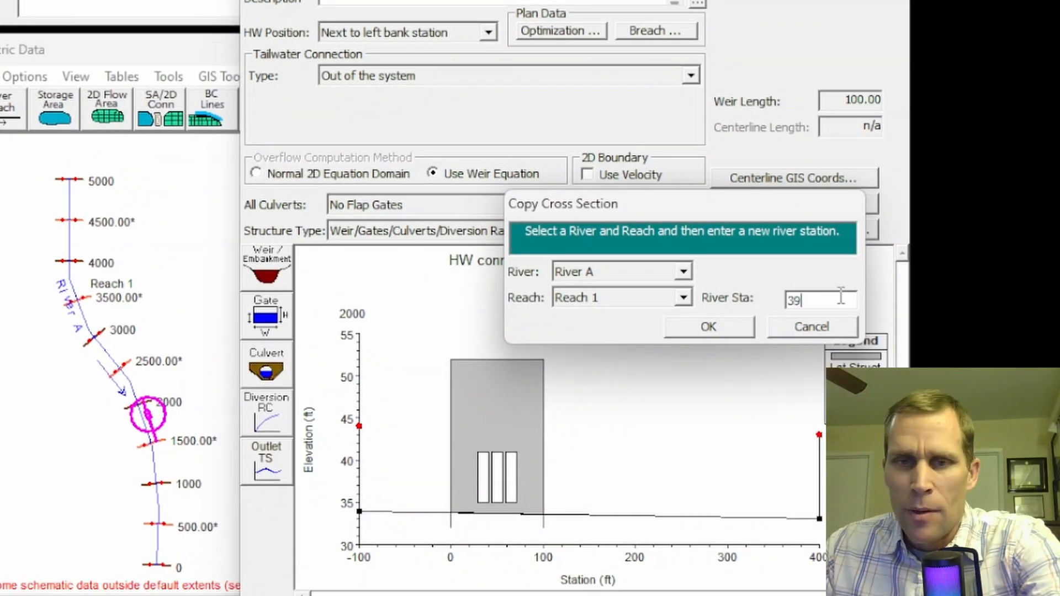
{"action": "left_click", "coordinate": [724, 330]}
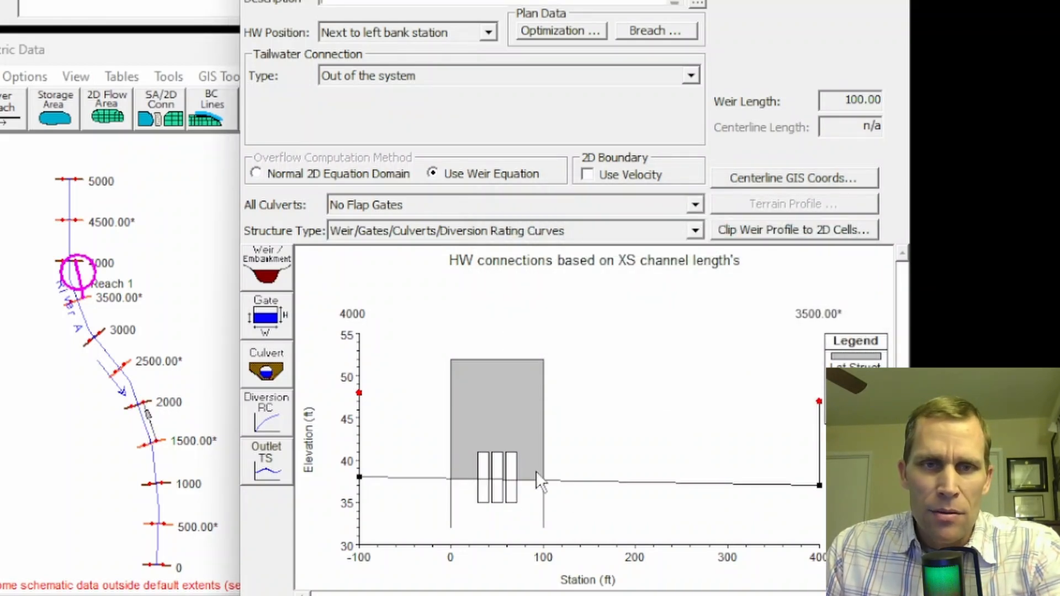
Set the embankment elevations of the station 3900 lateral structure to 36, 56, 56 and 36
{"action": "left_click", "coordinate": [265, 273]}
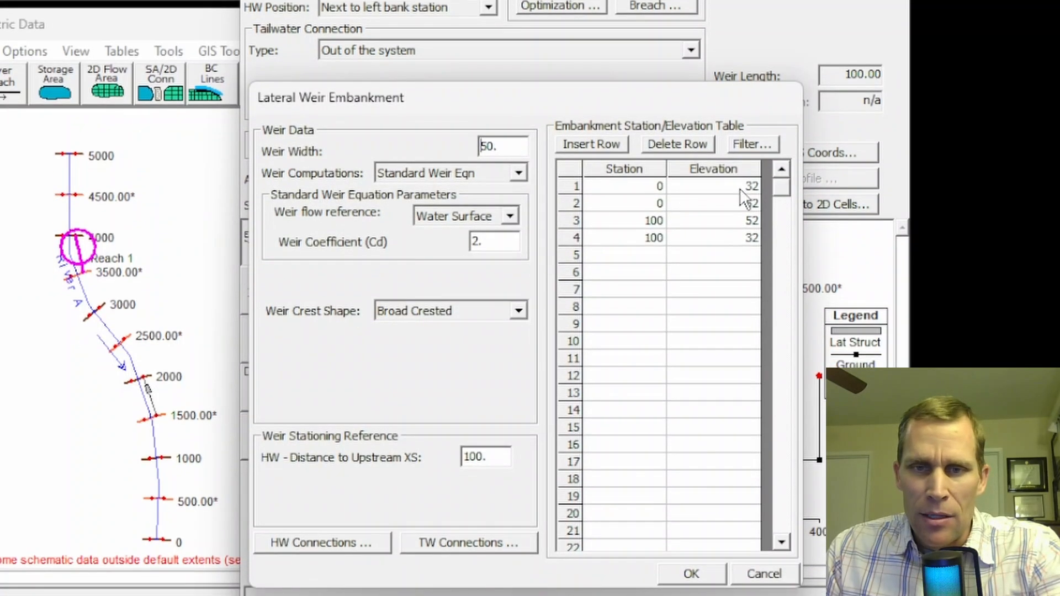
{"action": "left_click", "coordinate": [740, 190]}
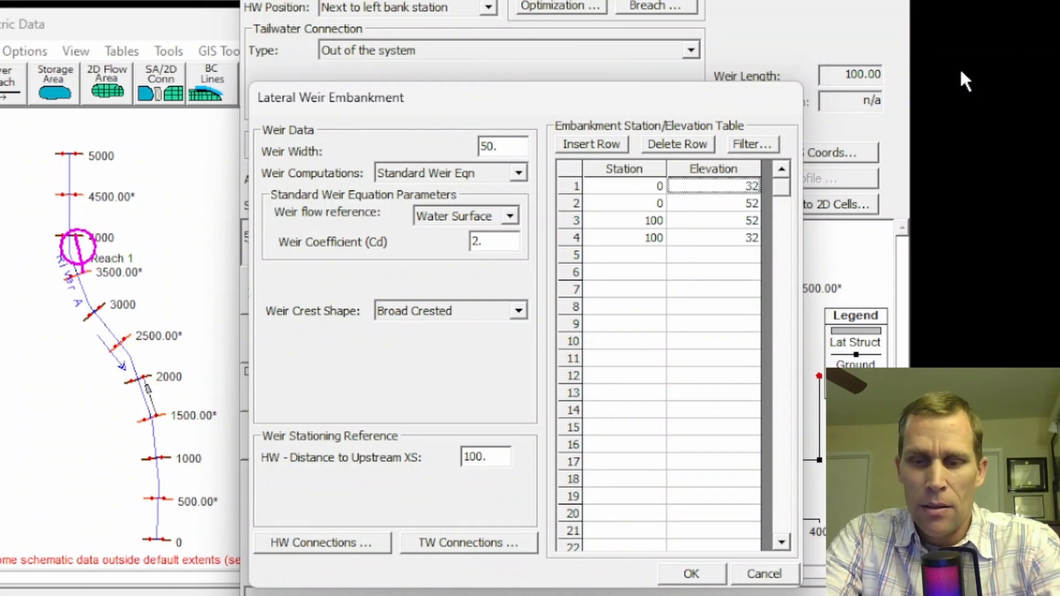
{"action": "key", "text": "BackSpace"}
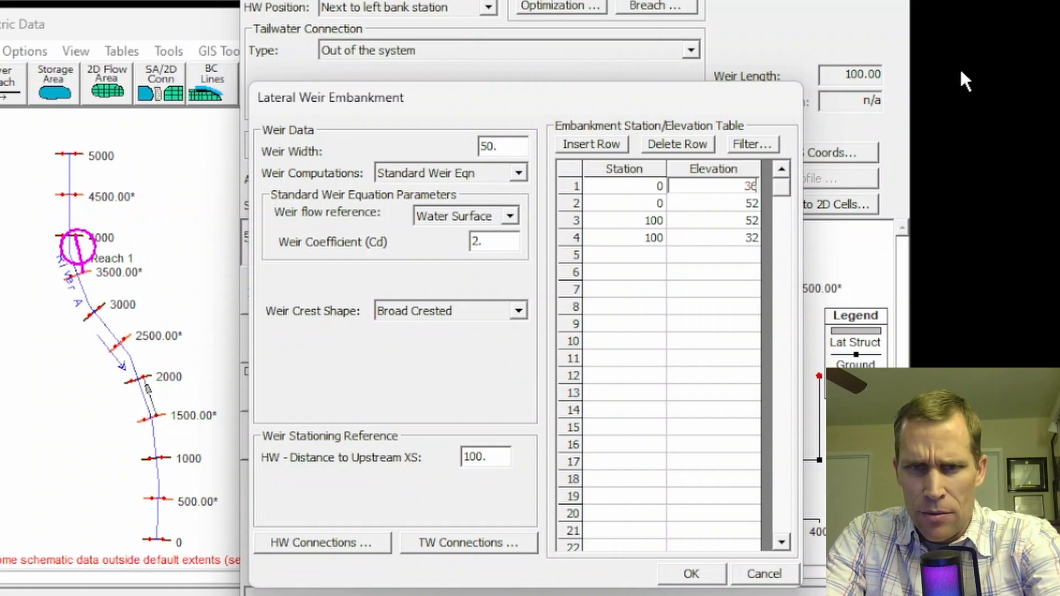
{"action": "key", "text": "Return"}
{"action": "key", "text": "BackSpace"}
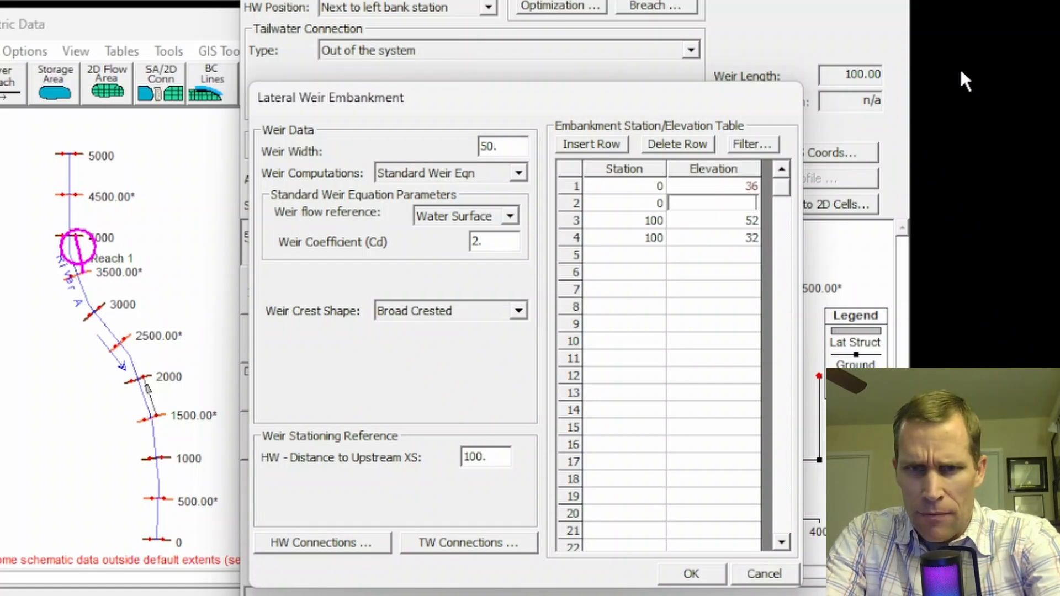
{"action": "type", "text": "56"}
{"action": "key", "text": "Return"}
{"action": "key", "text": "BackSpace"}
{"action": "type", "text": "56"}
{"action": "key", "text": "Return"}
{"action": "key", "text": "BackSpace"}
{"action": "type", "text": "36"}
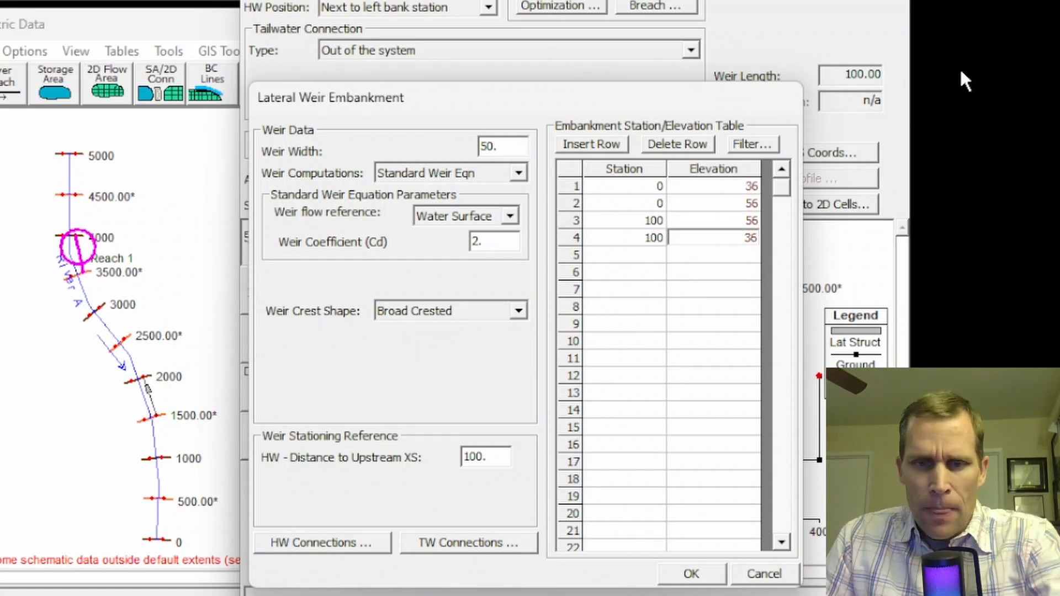
{"action": "left_click", "coordinate": [687, 574]}
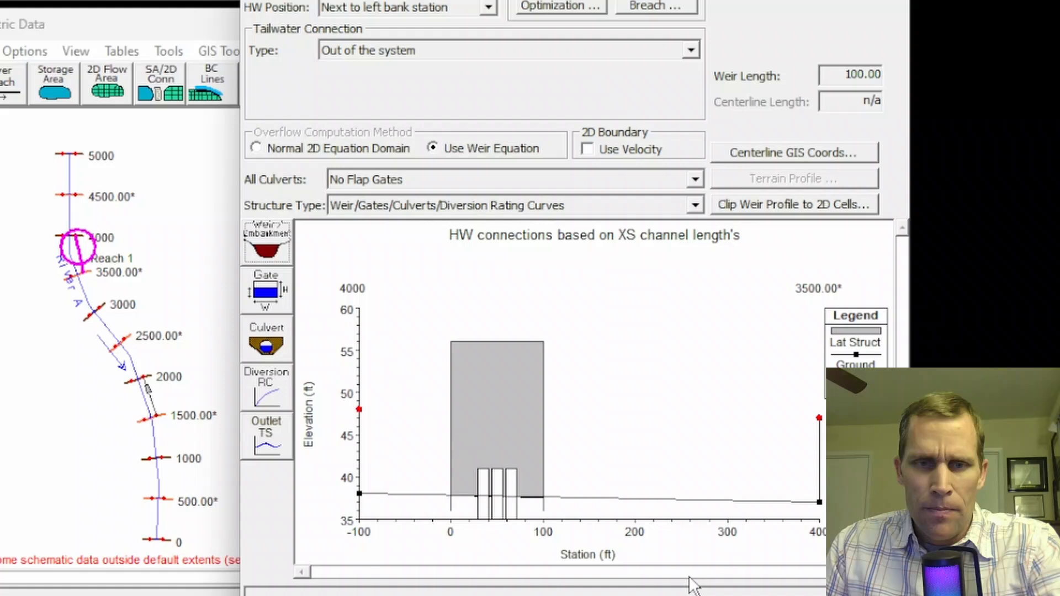
Set the invert of Gate #1 on the station 3900 lateral structure to 39
{"action": "left_click", "coordinate": [273, 292]}
{"action": "double_click", "coordinate": [732, 307]}
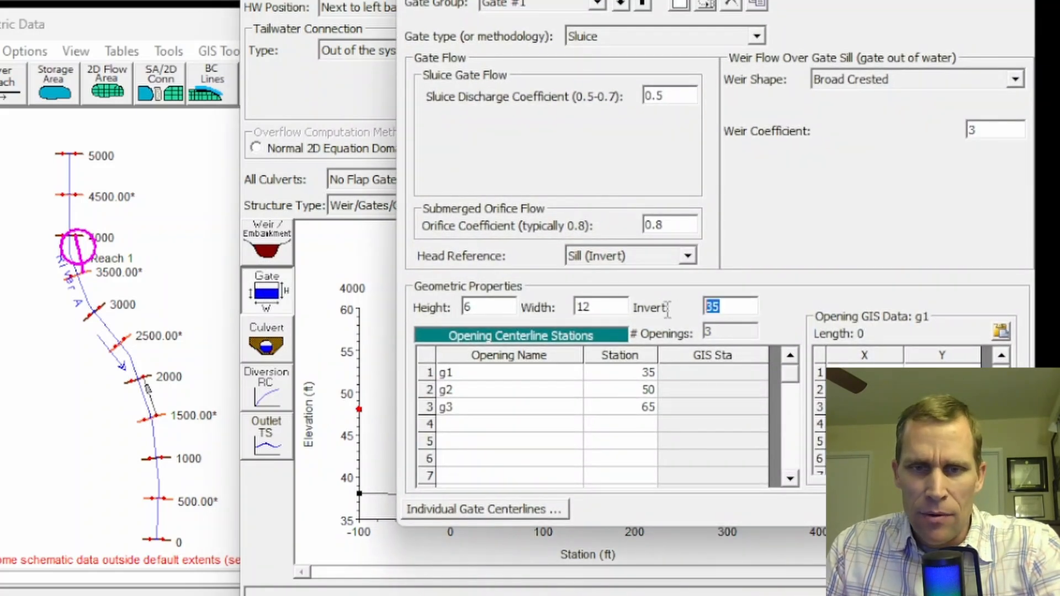
{"action": "type", "text": "39"}
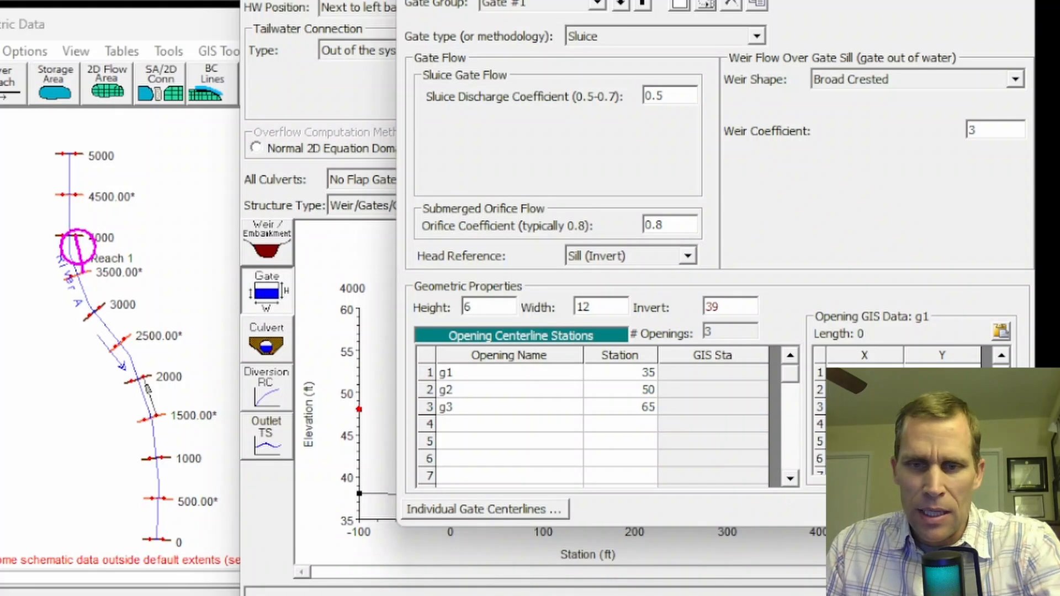
{"action": "left_click", "coordinate": [868, 509]}
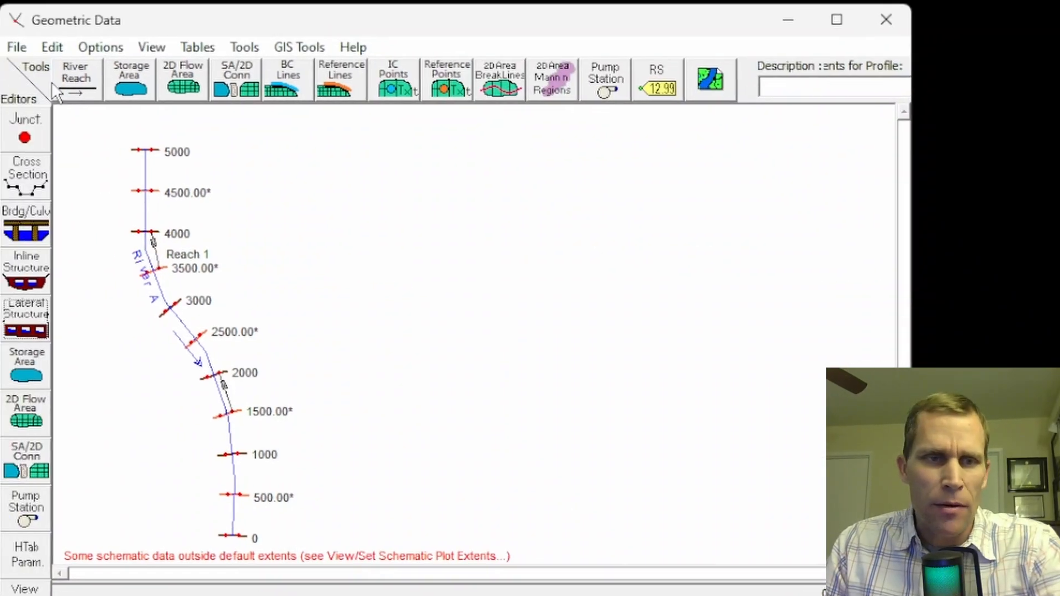
Save the geometry data under the title base in the exercise's project folder
{"action": "left_click", "coordinate": [24, 46]}
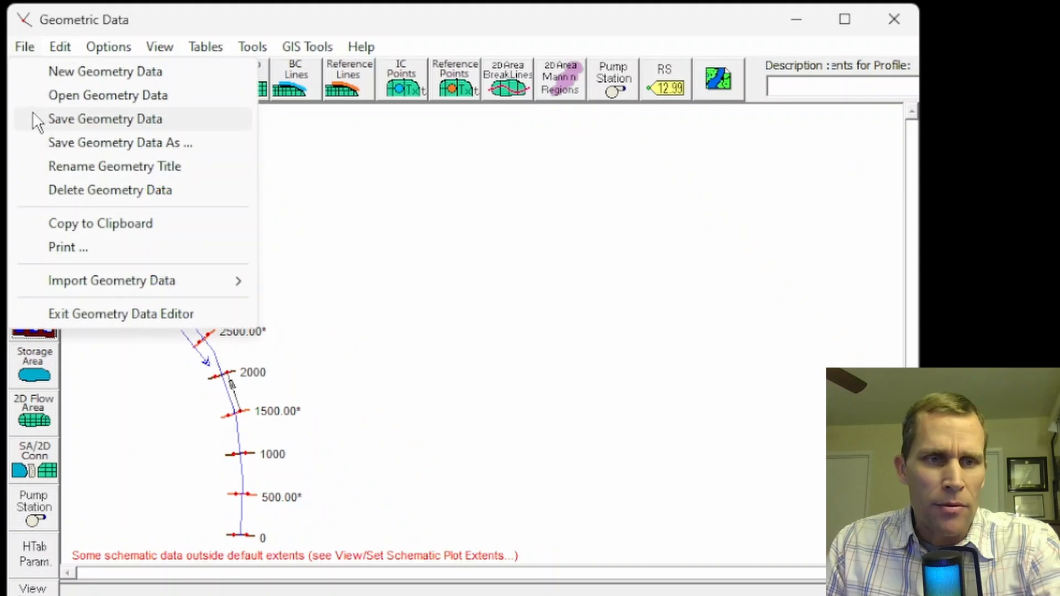
{"action": "left_click", "coordinate": [64, 142]}
{"action": "type", "text": "base"}
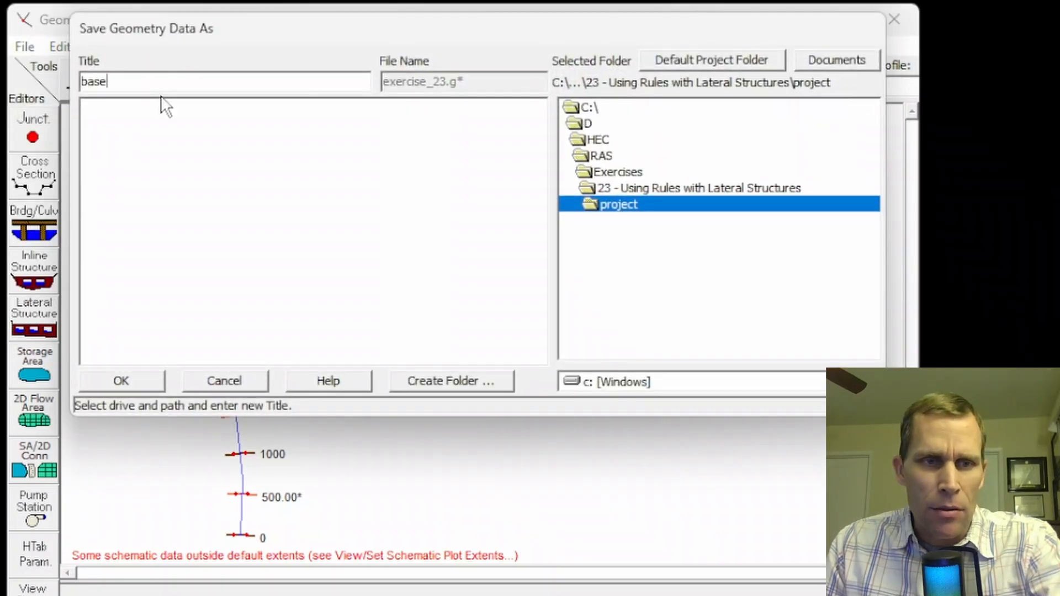
{"action": "left_click", "coordinate": [128, 383]}
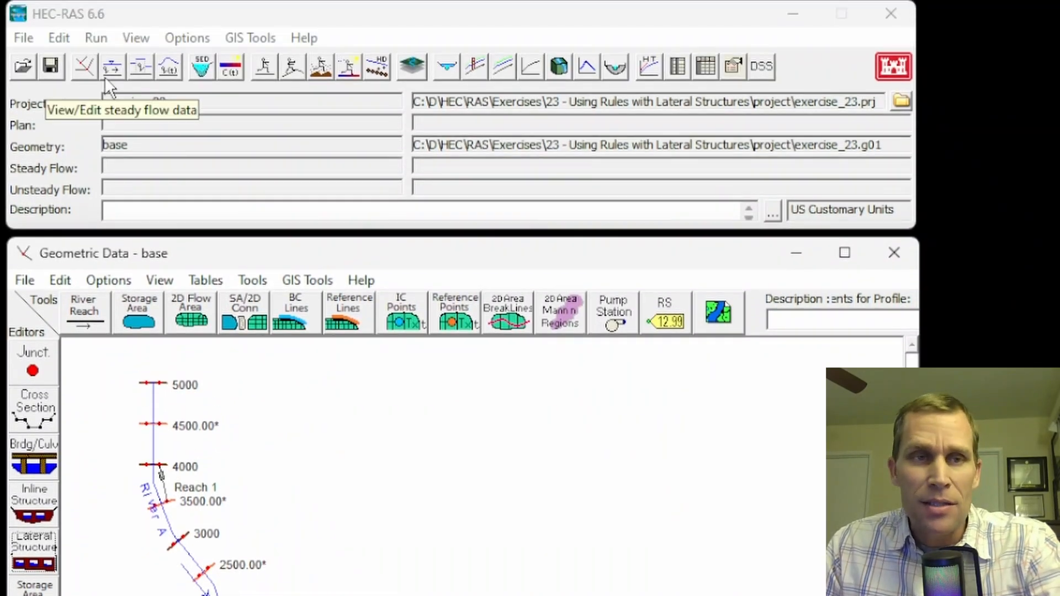
Open the unsteady flow data and assign River A station 0 a normal depth boundary with friction slope 0.002
{"action": "left_click", "coordinate": [59, 38]}
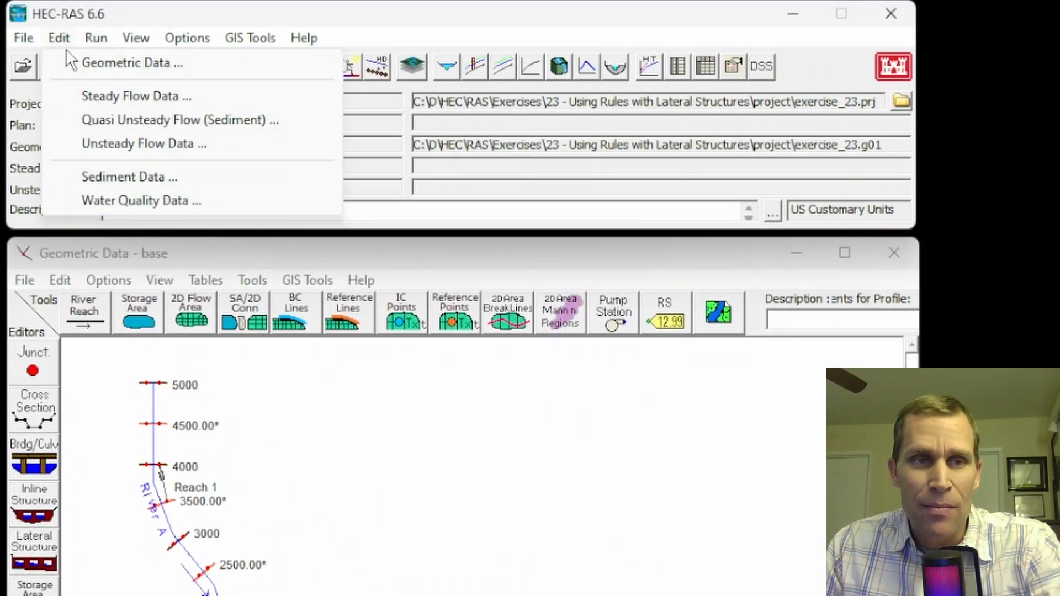
{"action": "left_click", "coordinate": [127, 146]}
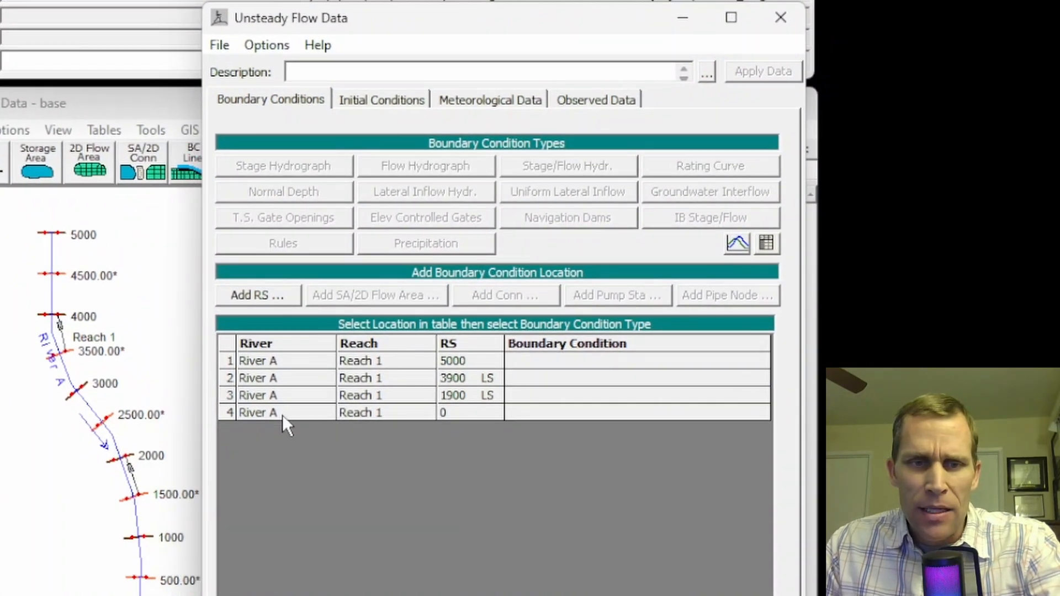
{"action": "left_click", "coordinate": [532, 409]}
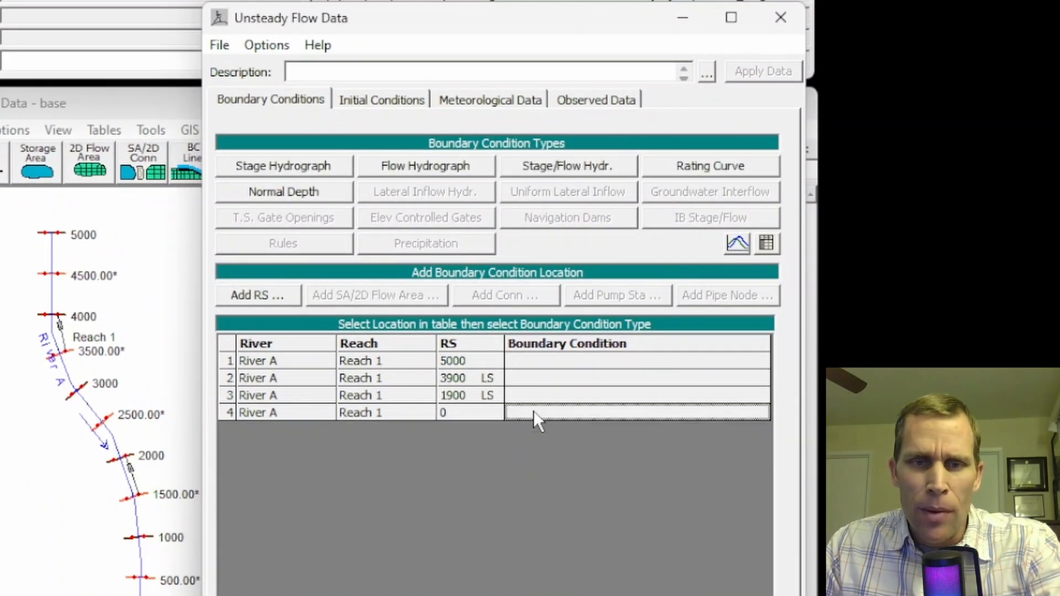
{"action": "left_click", "coordinate": [534, 363]}
{"action": "left_click", "coordinate": [535, 375]}
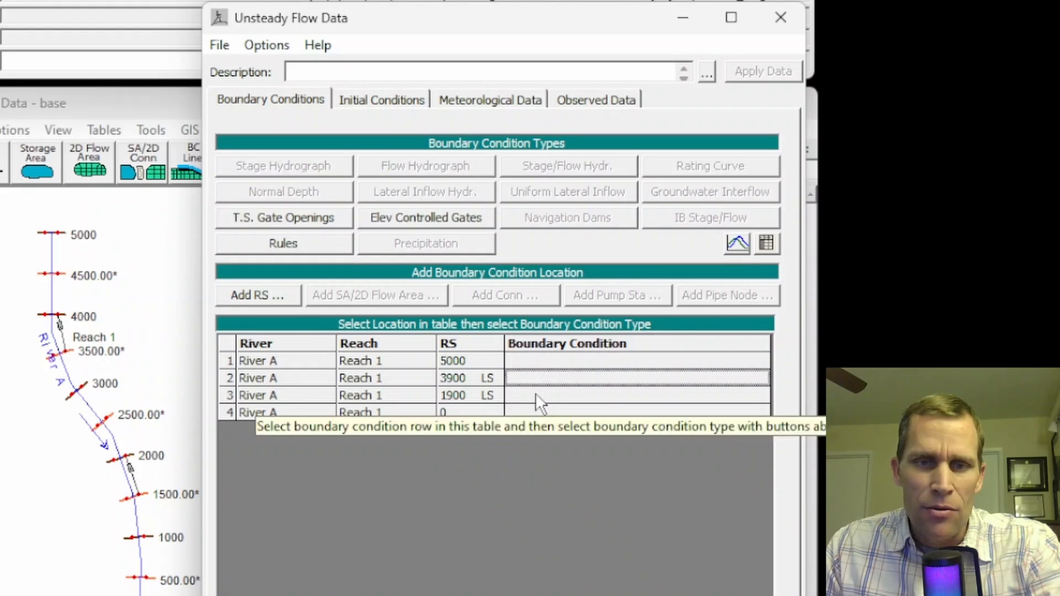
{"action": "left_click", "coordinate": [534, 395]}
{"action": "left_click", "coordinate": [522, 412]}
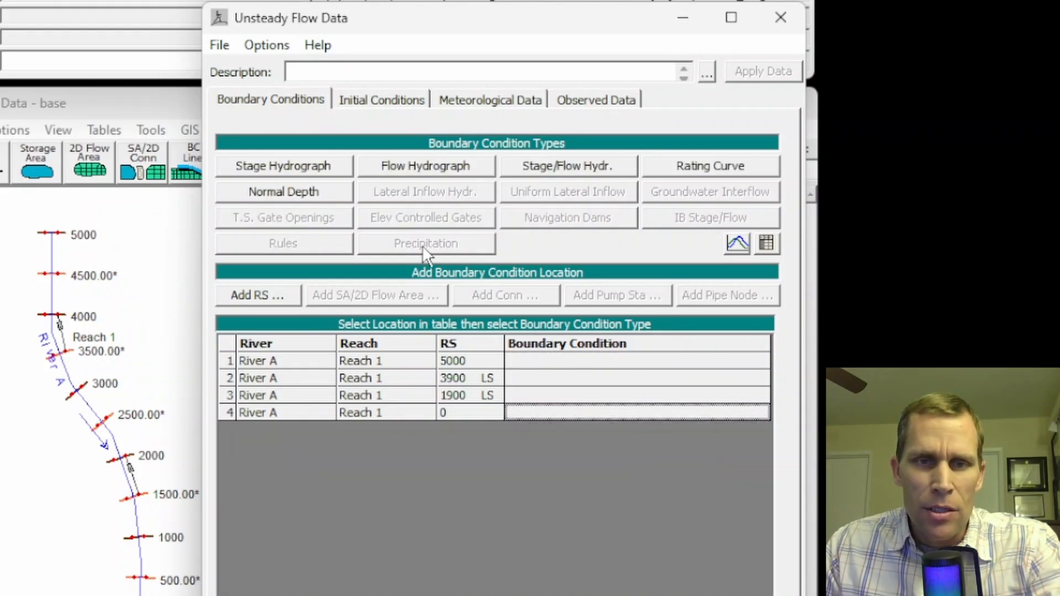
{"action": "left_click", "coordinate": [284, 188]}
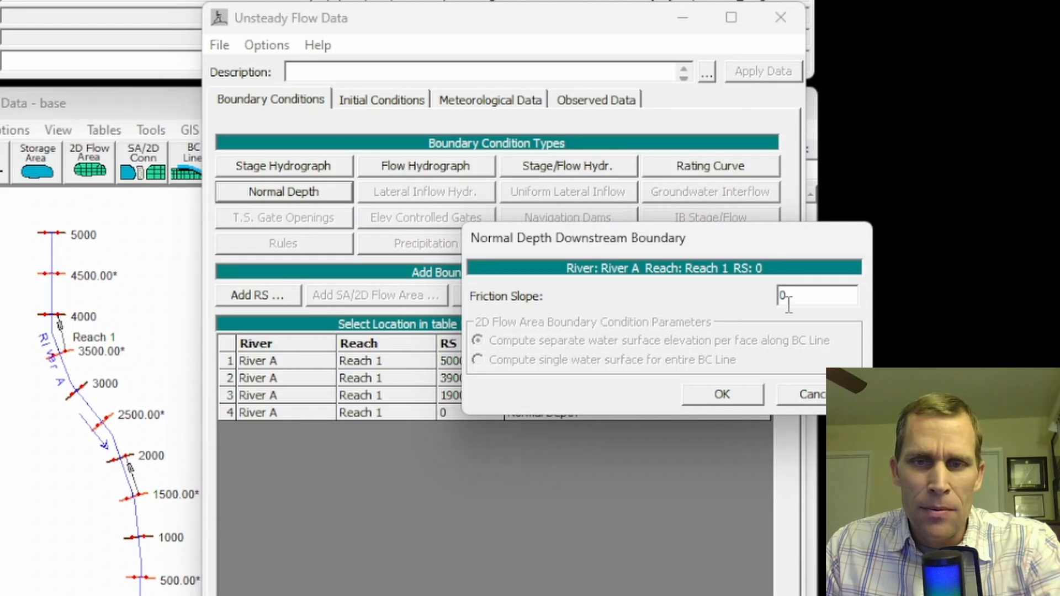
{"action": "double_click", "coordinate": [786, 298]}
{"action": "left_click_drag", "start_coordinate": [702, 243], "coordinate": [527, 249]}
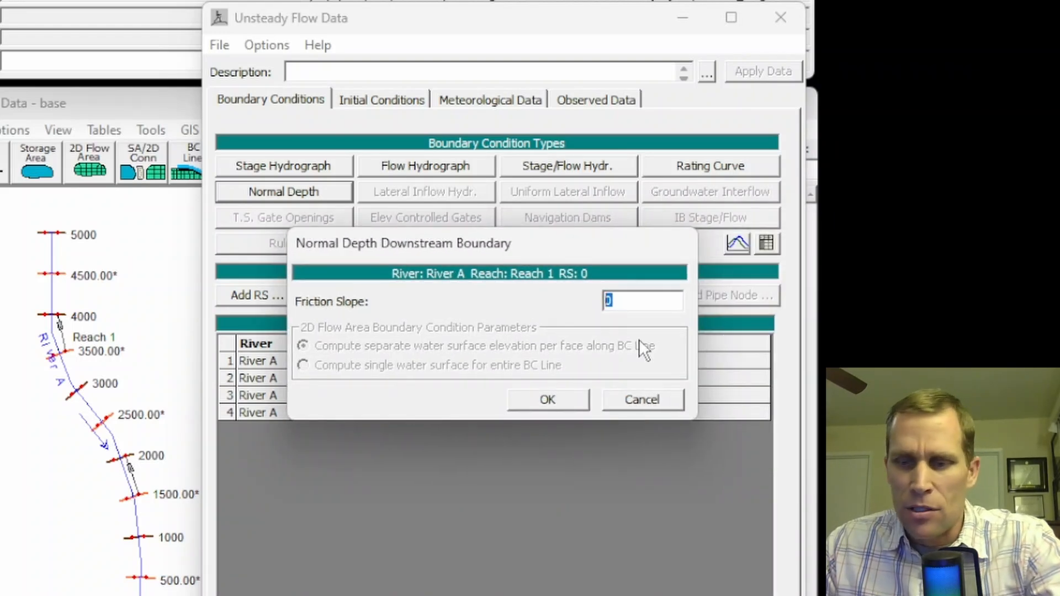
{"action": "type", "text": "0.002"}
{"action": "left_click", "coordinate": [548, 400]}
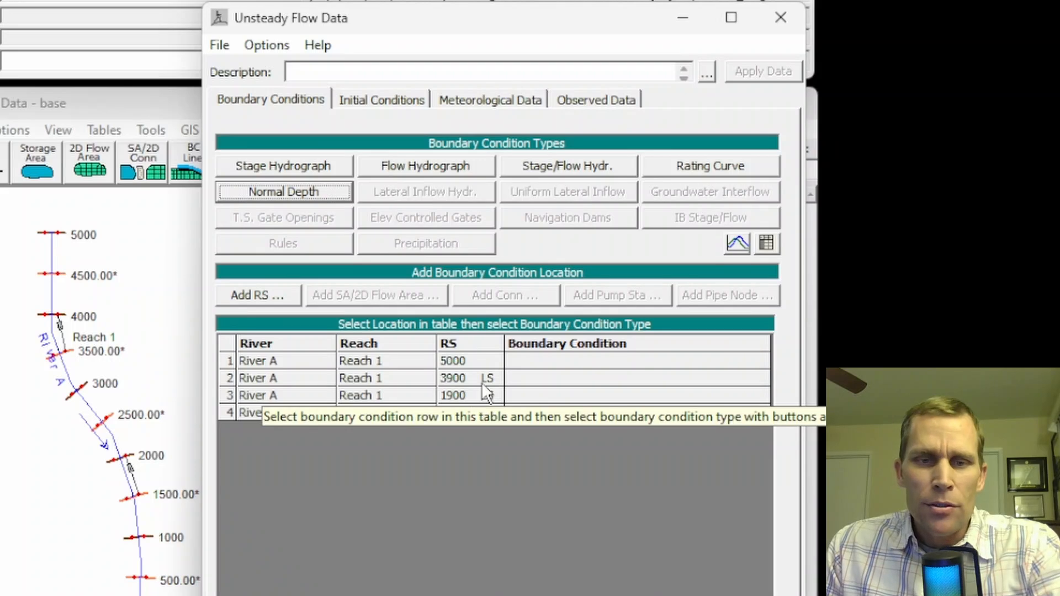
Assign a Rules boundary to the station 1900 lateral structure, with Gate #1 open and close rates 1, maximum opening 6, minimum and initial opening 0
{"action": "left_click", "coordinate": [530, 393]}
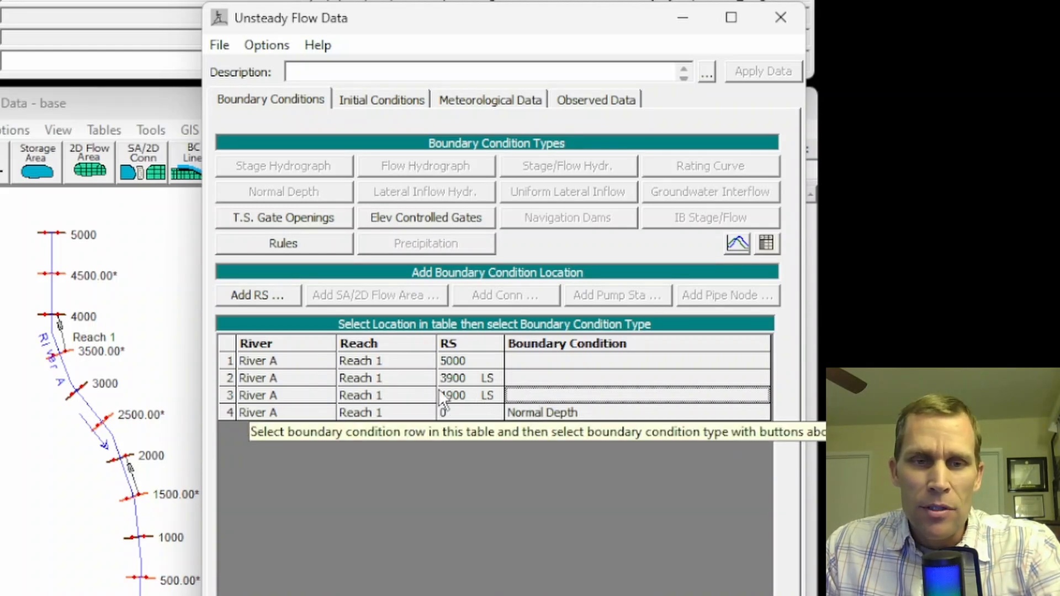
{"action": "left_click", "coordinate": [271, 240]}
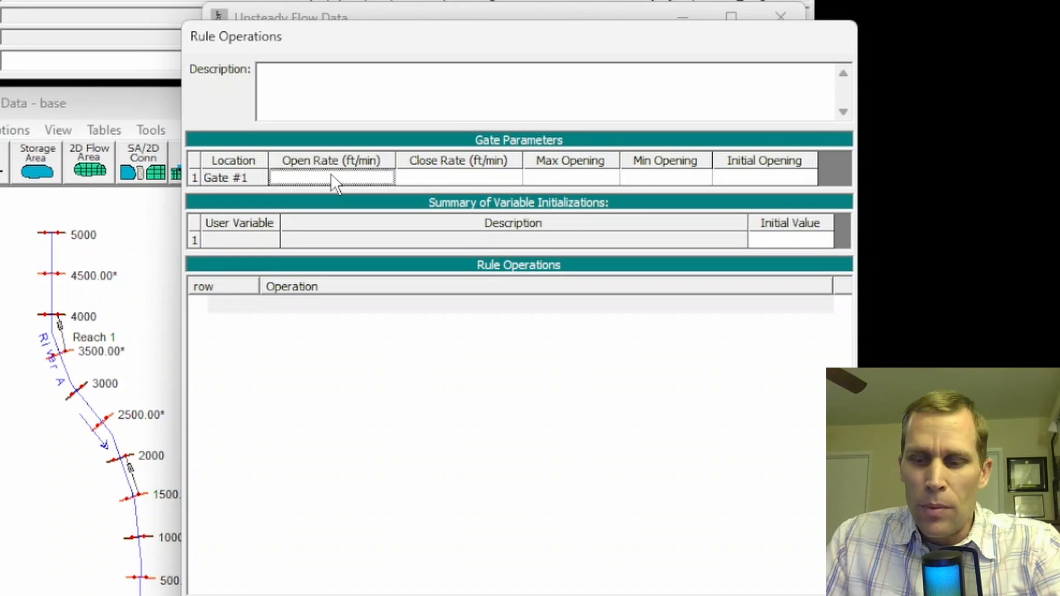
{"action": "type", "text": "1"}
{"action": "key", "text": "Tab"}
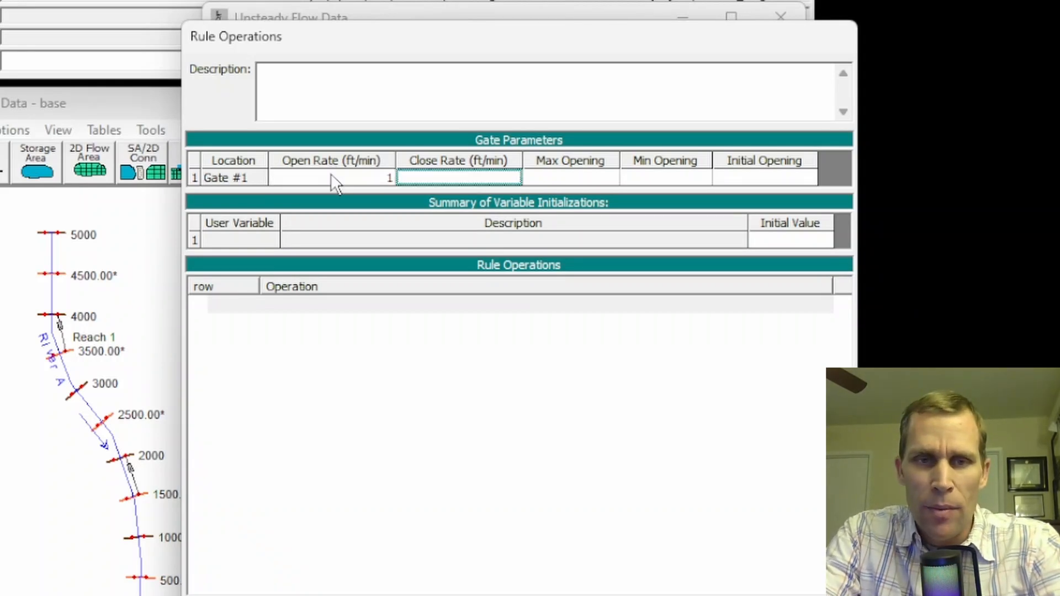
{"action": "type", "text": "1"}
{"action": "key", "text": "Tab"}
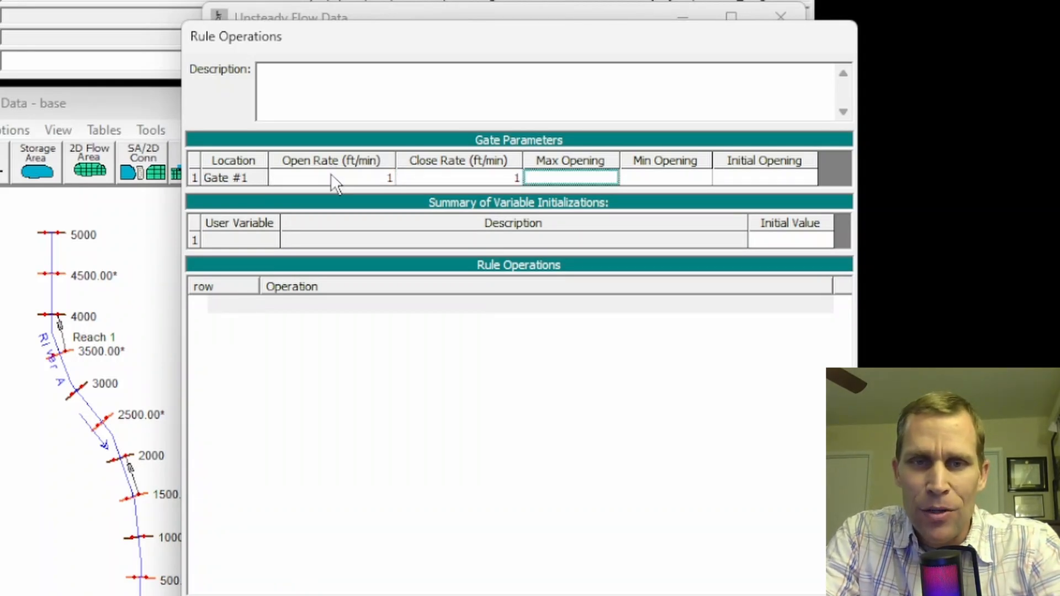
{"action": "type", "text": "6"}
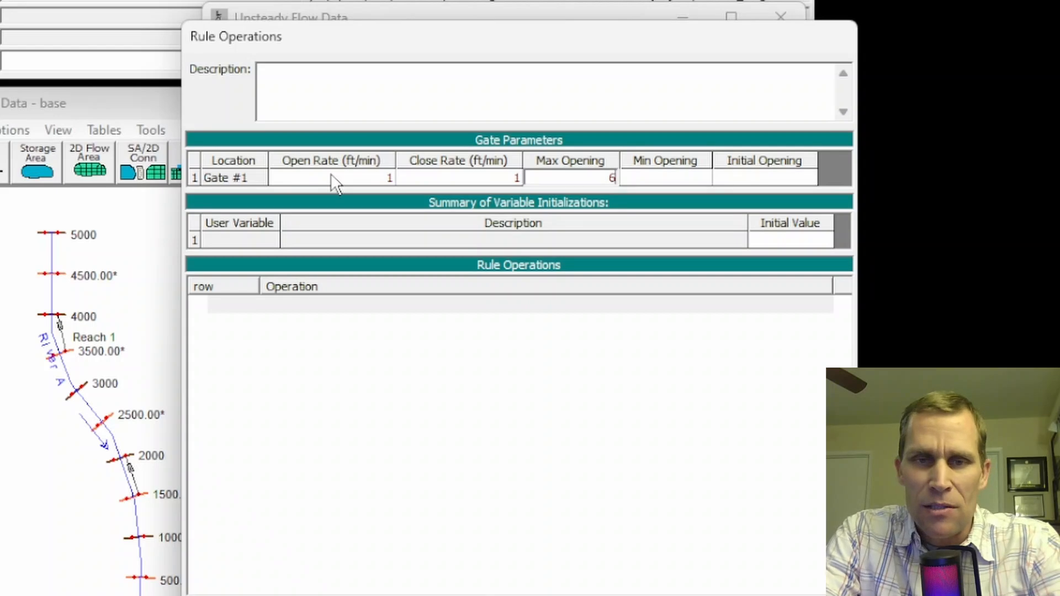
{"action": "key", "text": "Tab"}
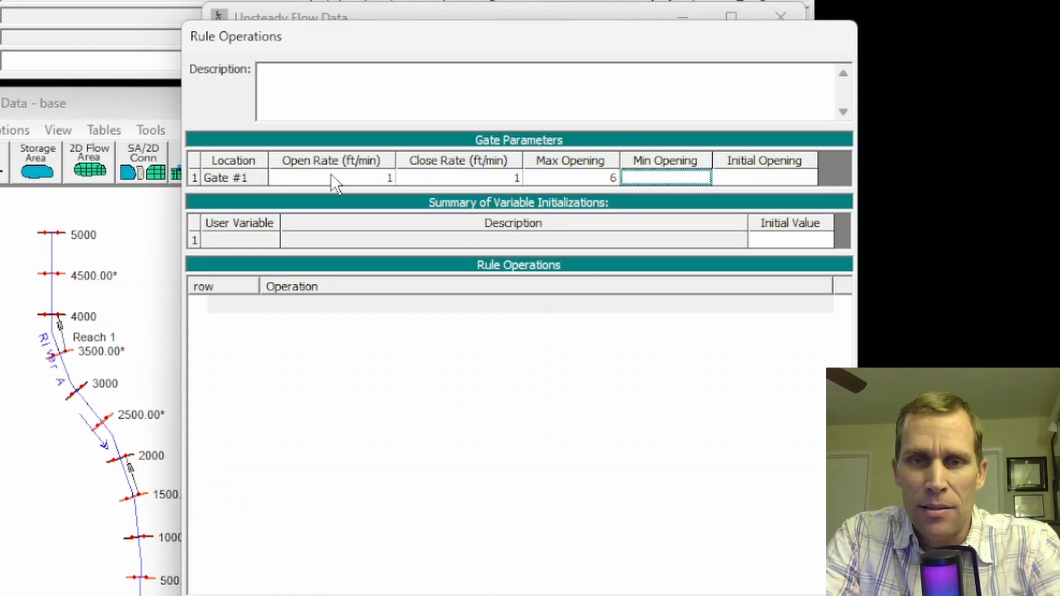
{"action": "type", "text": "0"}
{"action": "key", "text": "Tab"}
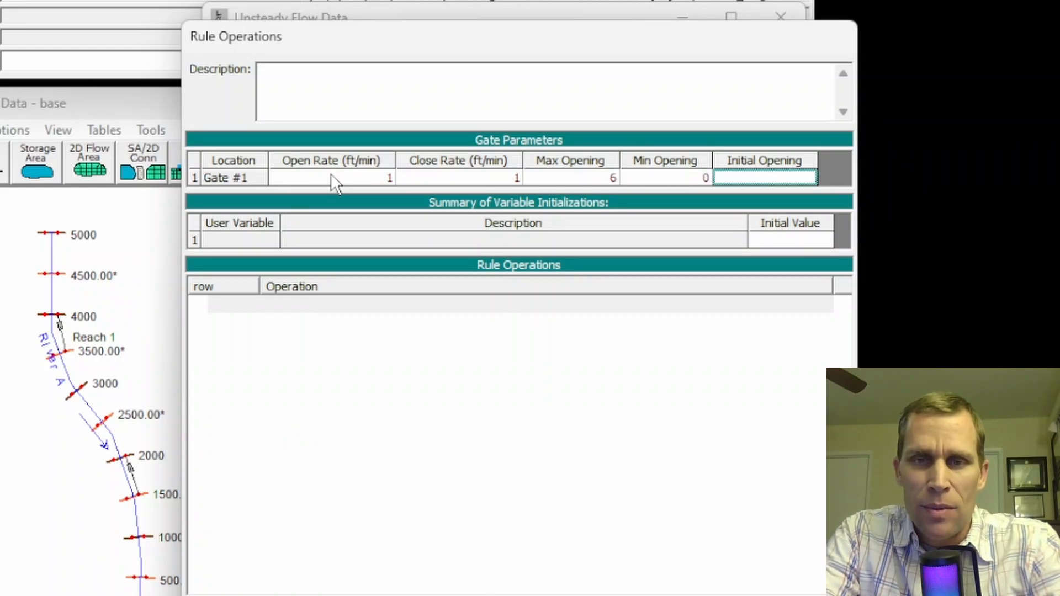
{"action": "type", "text": "0"}
{"action": "left_click", "coordinate": [330, 177]}
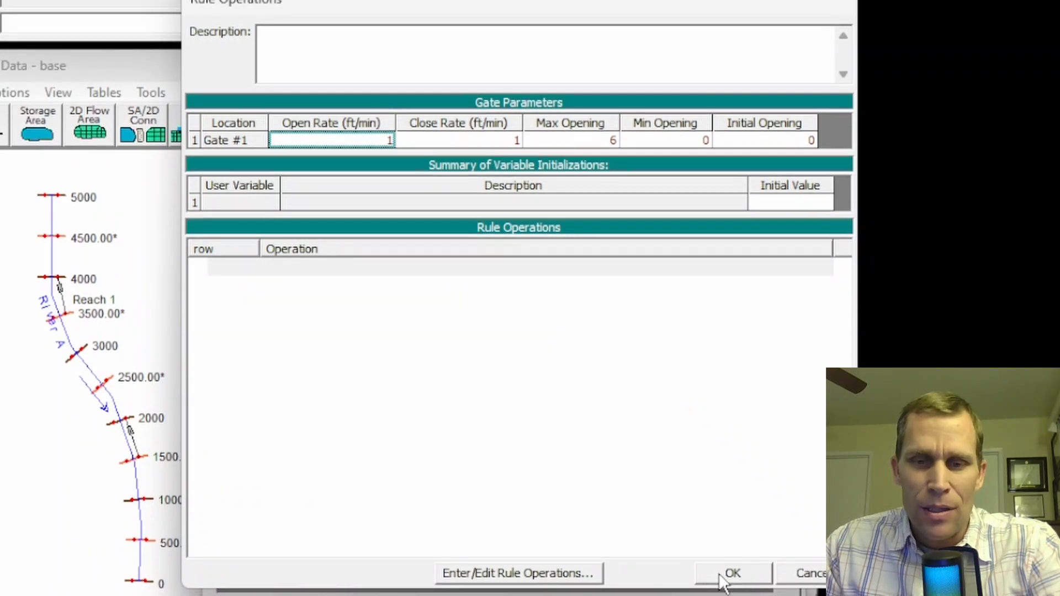
{"action": "left_click", "coordinate": [720, 575]}
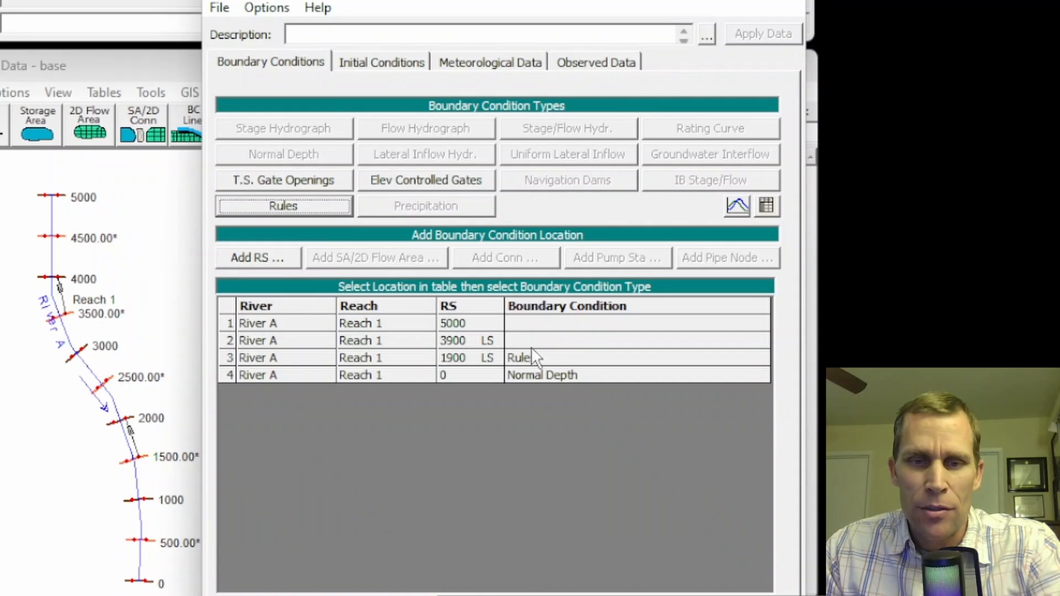
Assign a Rules boundary to the station 3900 lateral structure, with Gate #1 open and close rates 1, maximum opening 6, minimum and initial opening 0
{"action": "left_click", "coordinate": [523, 341]}
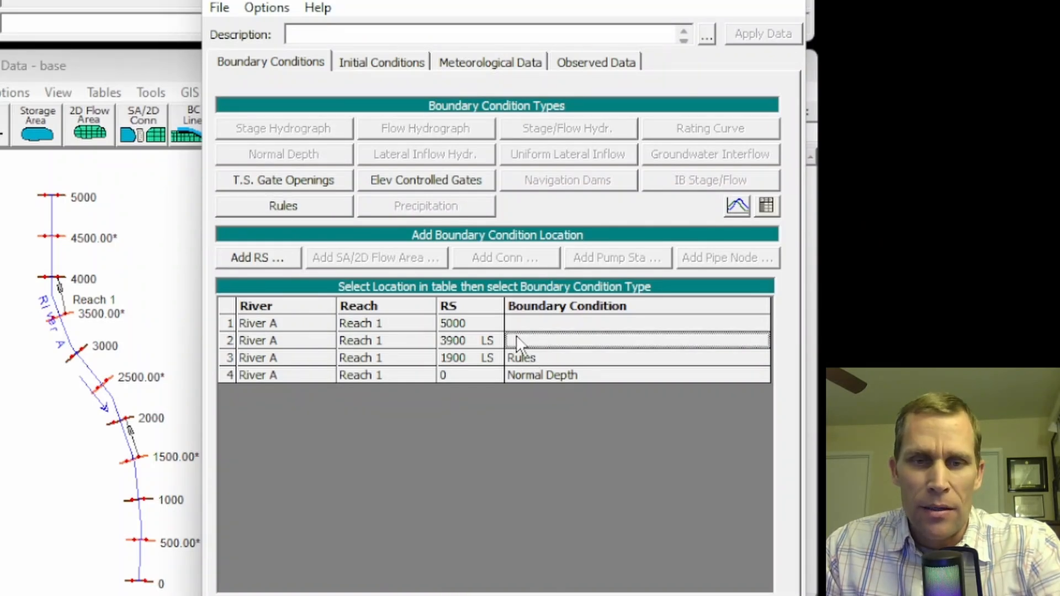
{"action": "left_click", "coordinate": [305, 204]}
{"action": "left_click", "coordinate": [320, 140]}
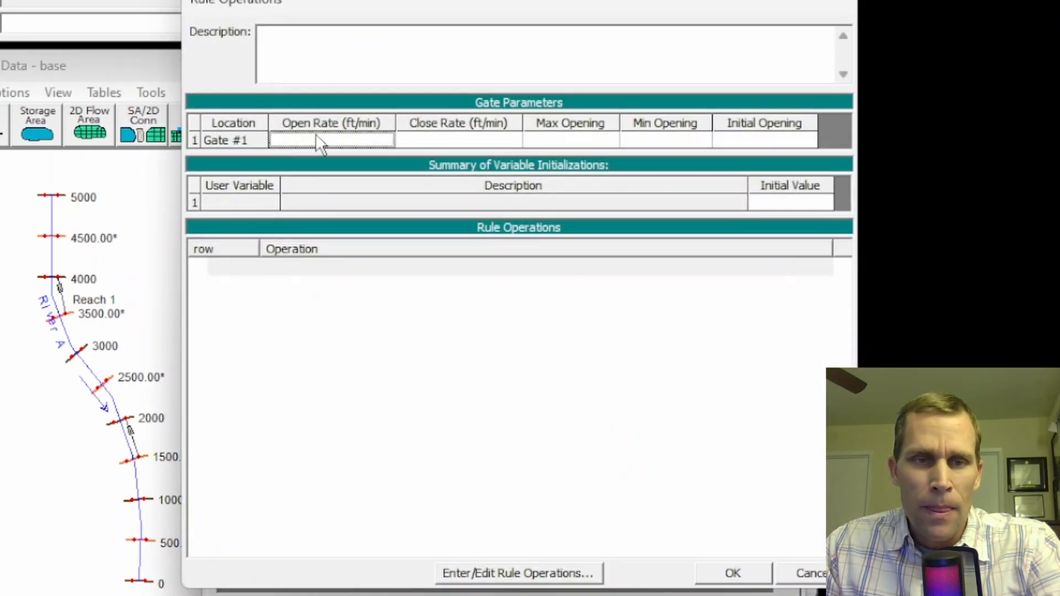
{"action": "type", "text": "1"}
{"action": "key", "text": "Tab"}
{"action": "type", "text": "1"}
{"action": "key", "text": "Tab"}
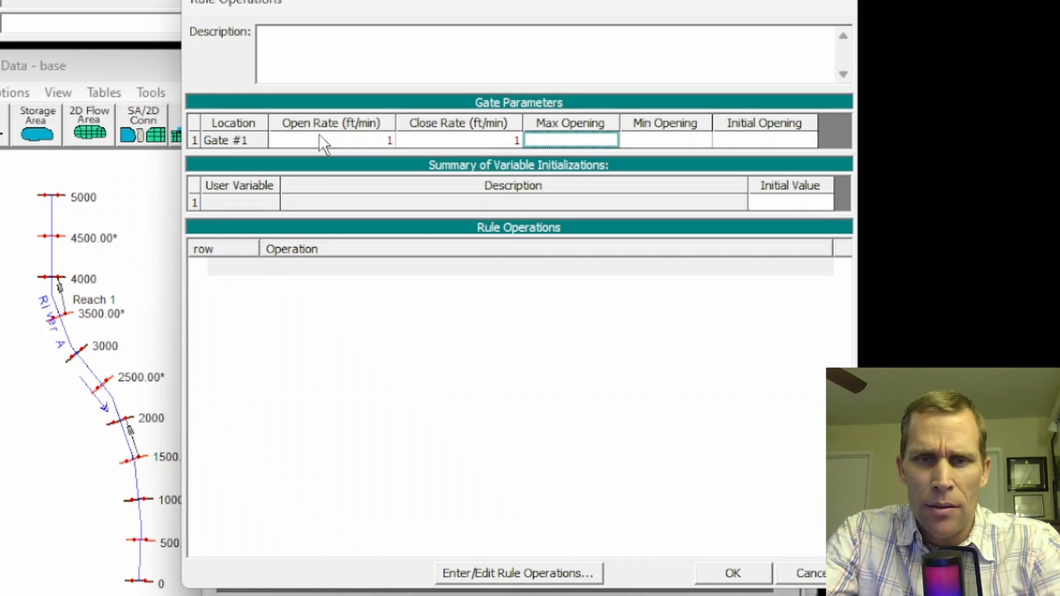
{"action": "type", "text": "6"}
{"action": "key", "text": "Tab"}
{"action": "type", "text": "0"}
{"action": "key", "text": "Tab"}
{"action": "type", "text": "0"}
{"action": "key", "text": "Tab"}
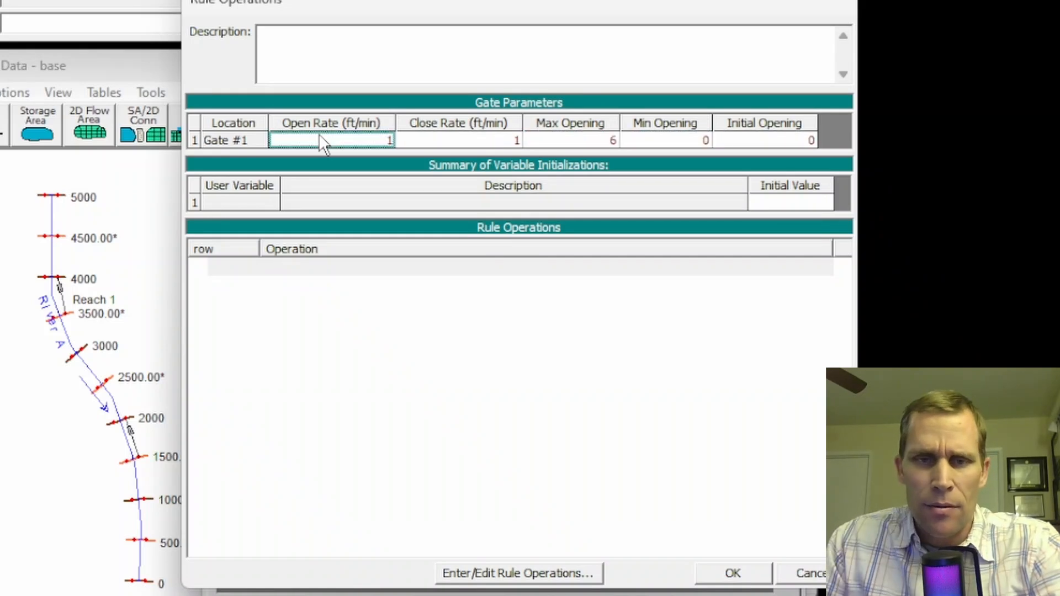
{"action": "left_click", "coordinate": [730, 576]}
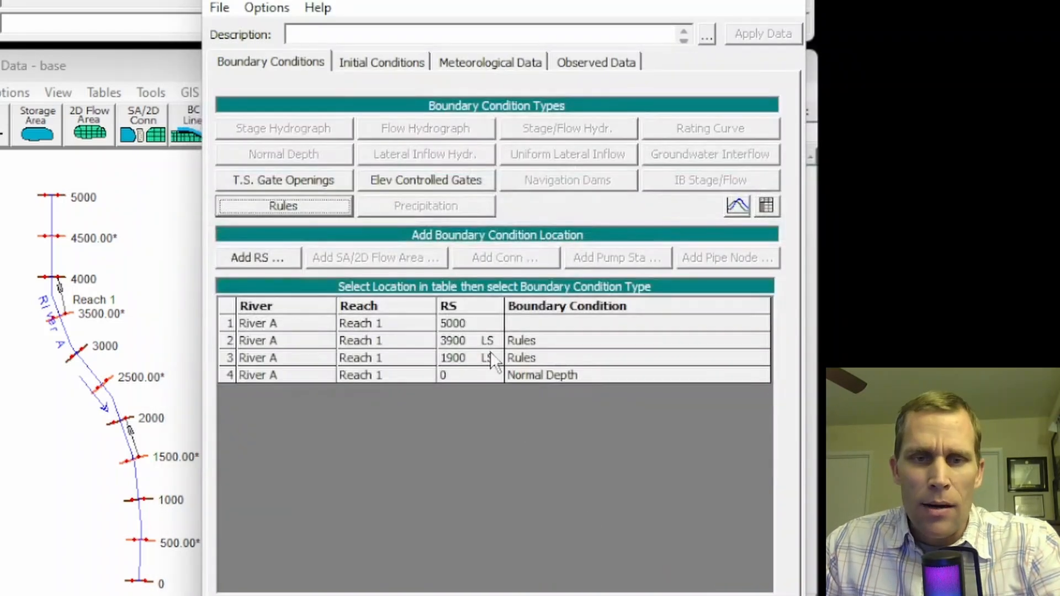
Start a flow hydrograph for River A station 5000 using simulation time and a 1 Hour data interval
{"action": "left_click", "coordinate": [534, 323]}
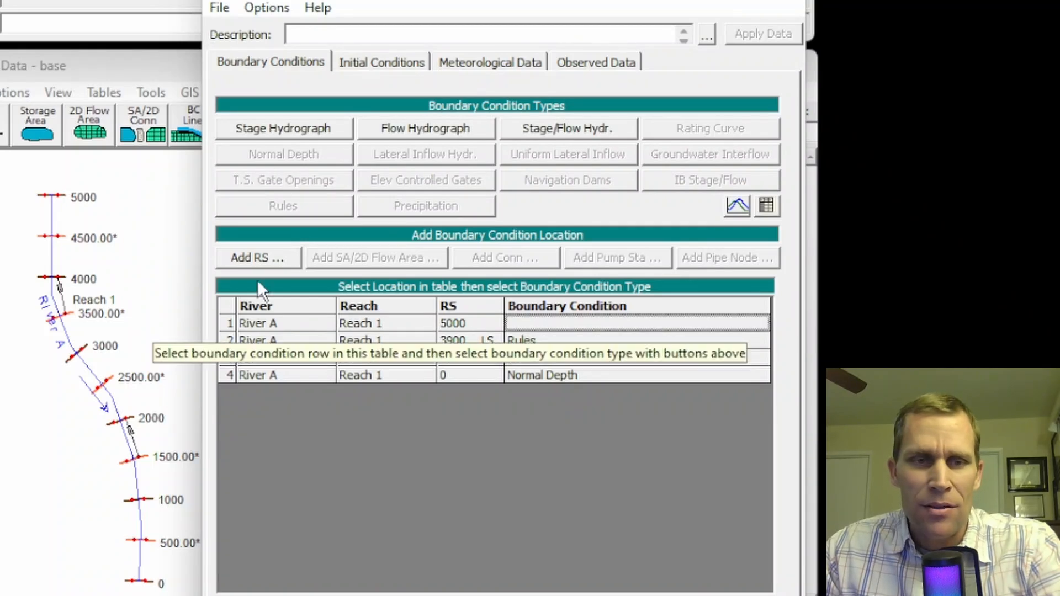
{"action": "left_click", "coordinate": [389, 128]}
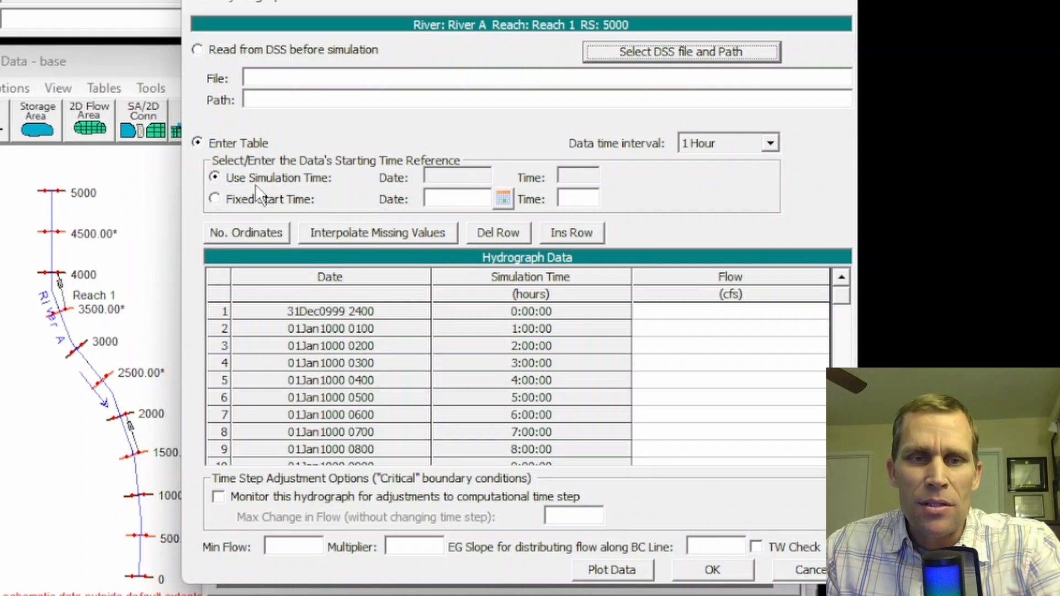
{"action": "left_click", "coordinate": [215, 178]}
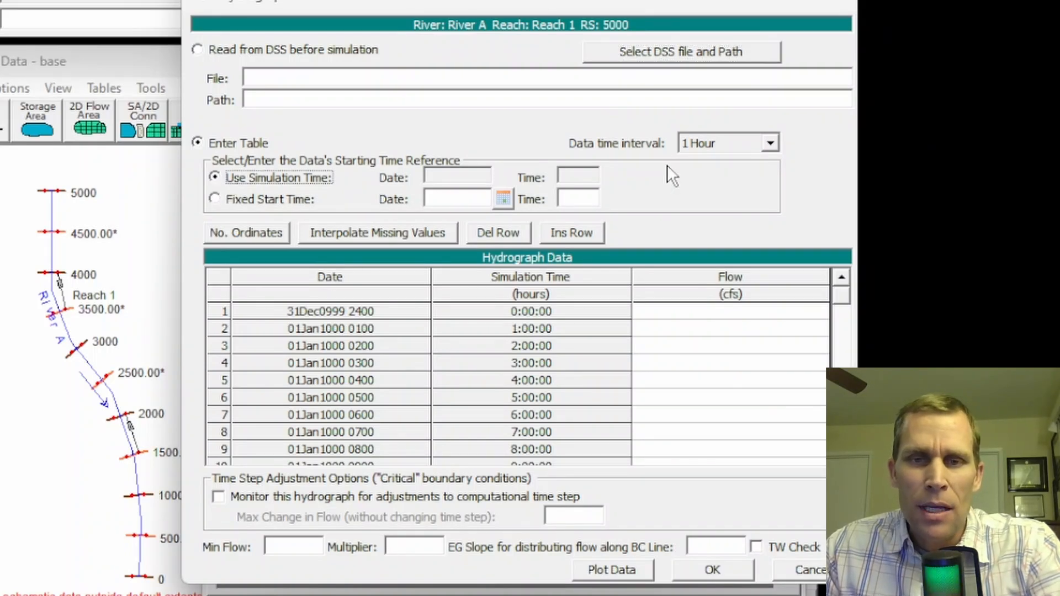
{"action": "left_click", "coordinate": [726, 150]}
{"action": "left_click", "coordinate": [727, 150]}
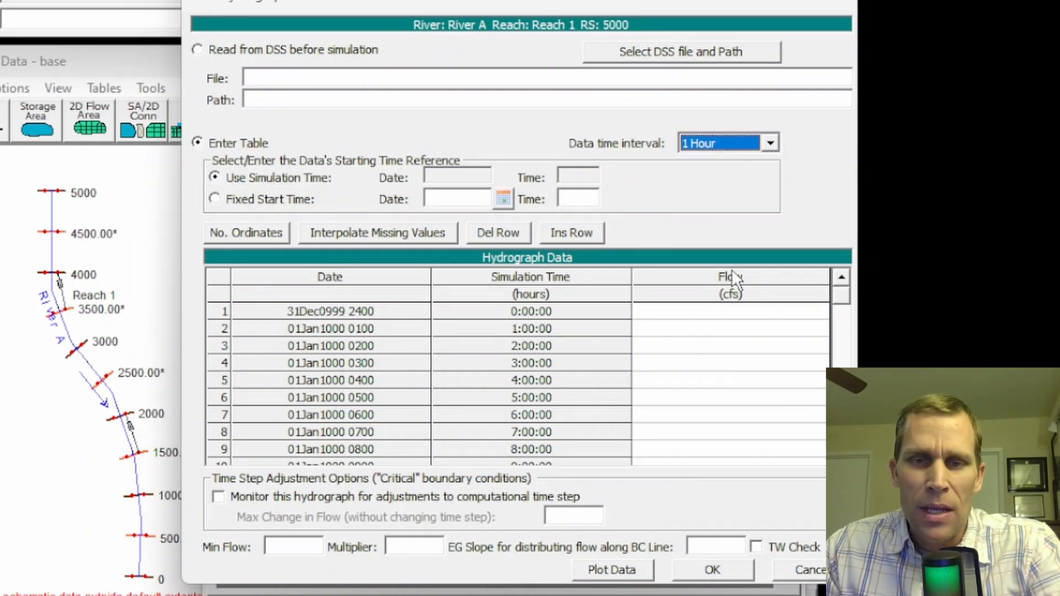
{"action": "left_click_drag", "start_coordinate": [735, 312], "coordinate": [742, 423]}
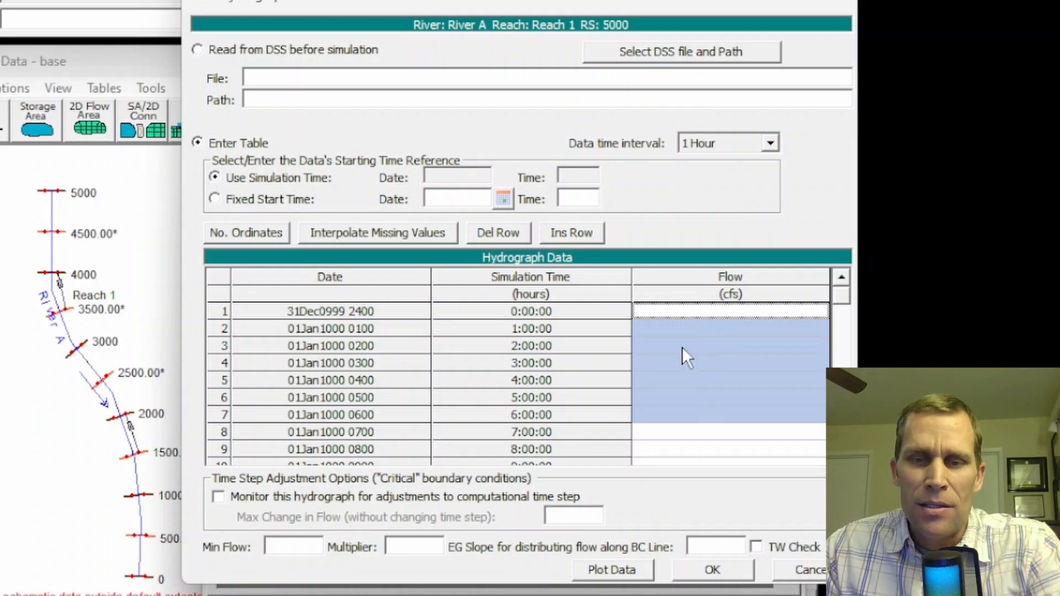
Switch to the Excel workbook and copy all flow values in the ex23 column, starting at hour 0
{"action": "key", "text": "alt+Tab"}
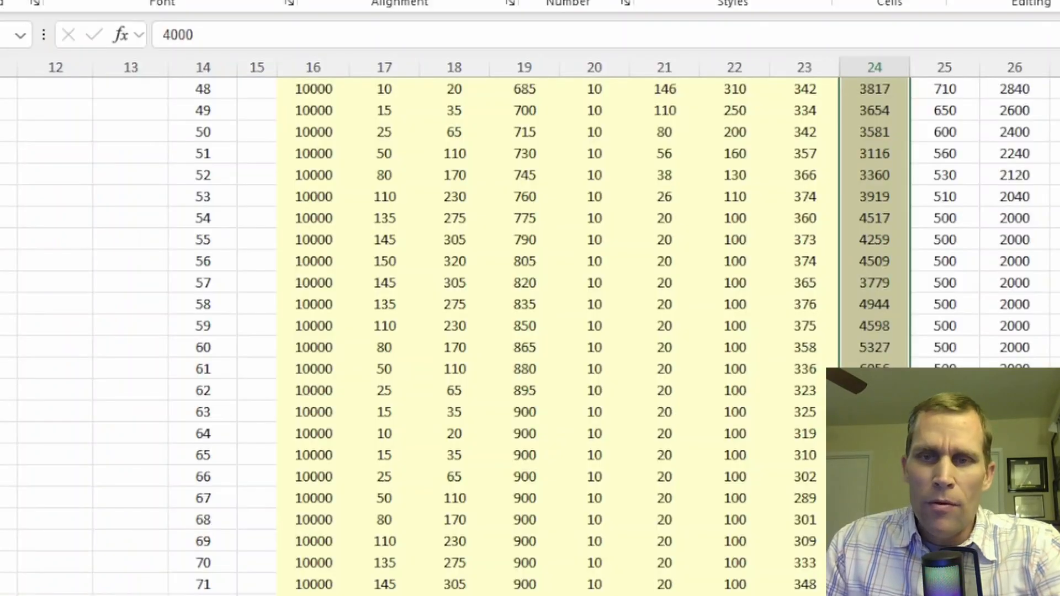
{"action": "scroll", "coordinate": [963, 196], "scroll_direction": "up", "scroll_amount": 18}
{"action": "left_click", "coordinate": [882, 219]}
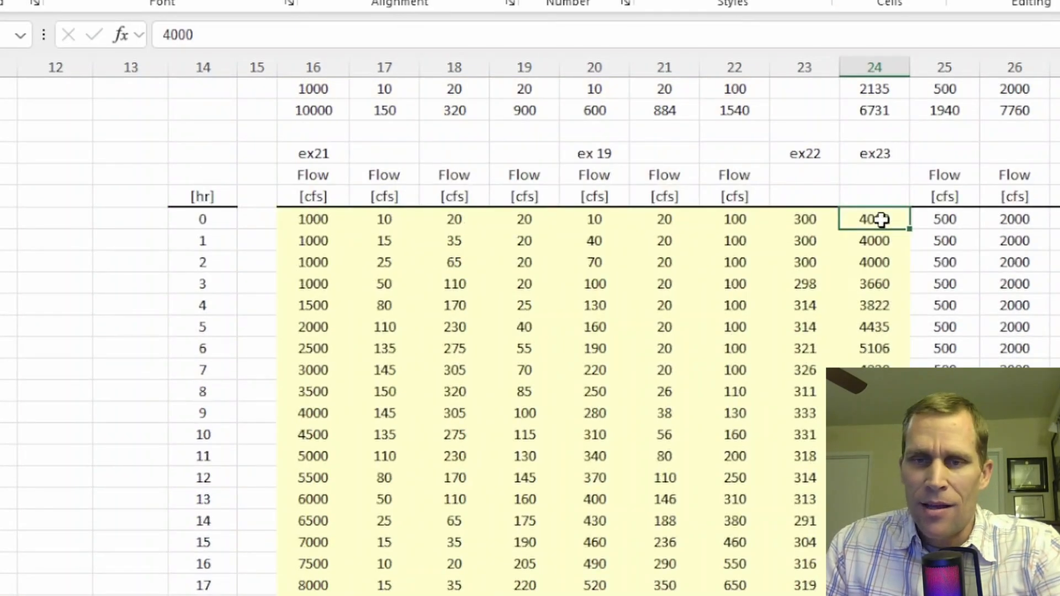
{"action": "key", "text": "ctrl+shift+Down"}
{"action": "key", "text": "ctrl+c"}
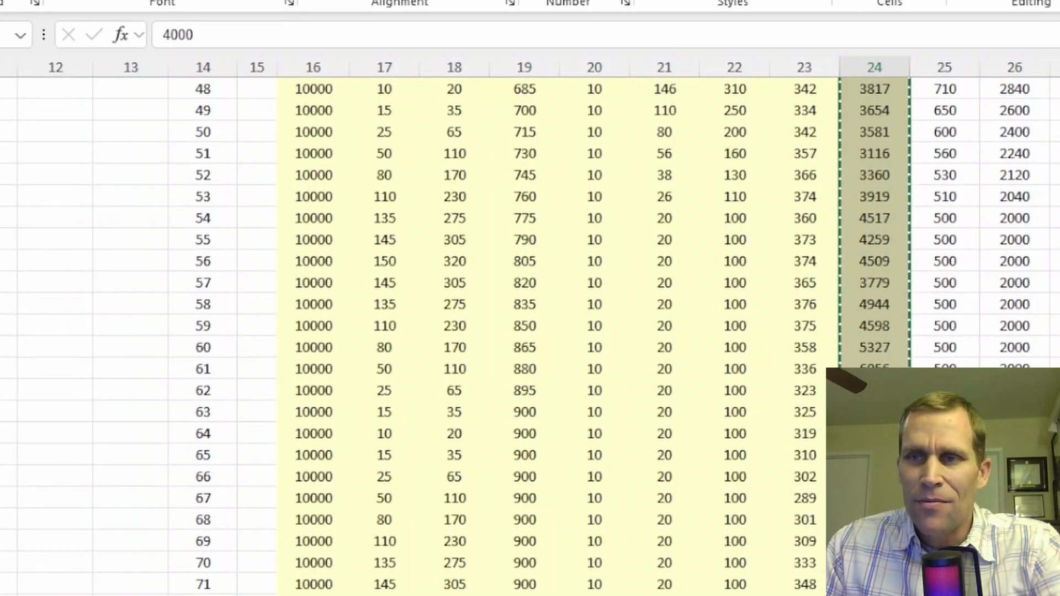
Return to HEC-RAS and paste the copied ex23 flows into the Flow column of the station 5000 hydrograph
{"action": "key", "text": "alt+Tab"}
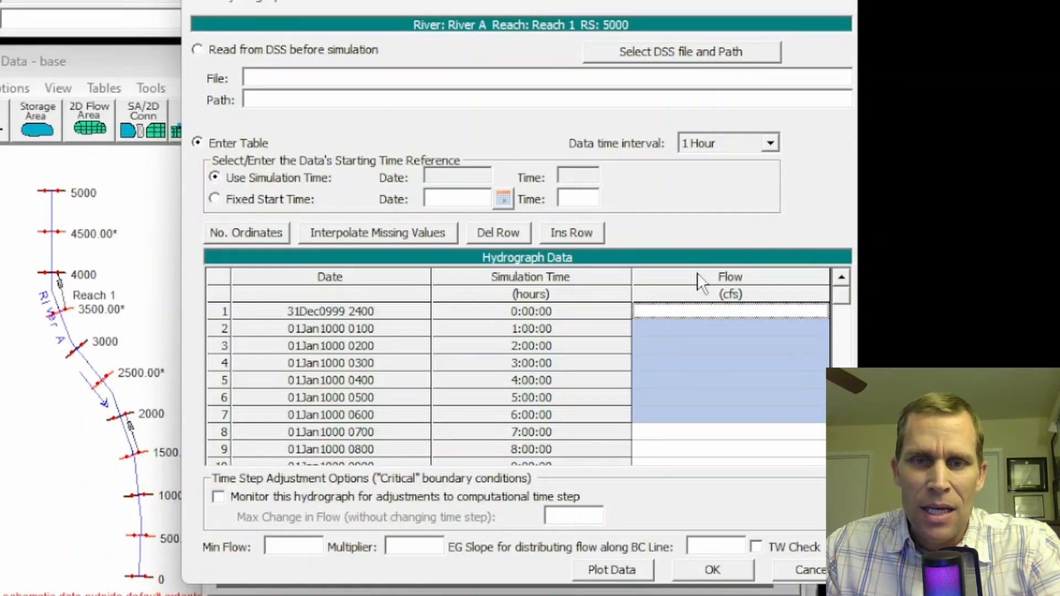
{"action": "left_click", "coordinate": [694, 348]}
{"action": "left_click_drag", "start_coordinate": [684, 310], "coordinate": [709, 594]}
{"action": "left_click_drag", "start_coordinate": [694, 472], "coordinate": [694, 434]}
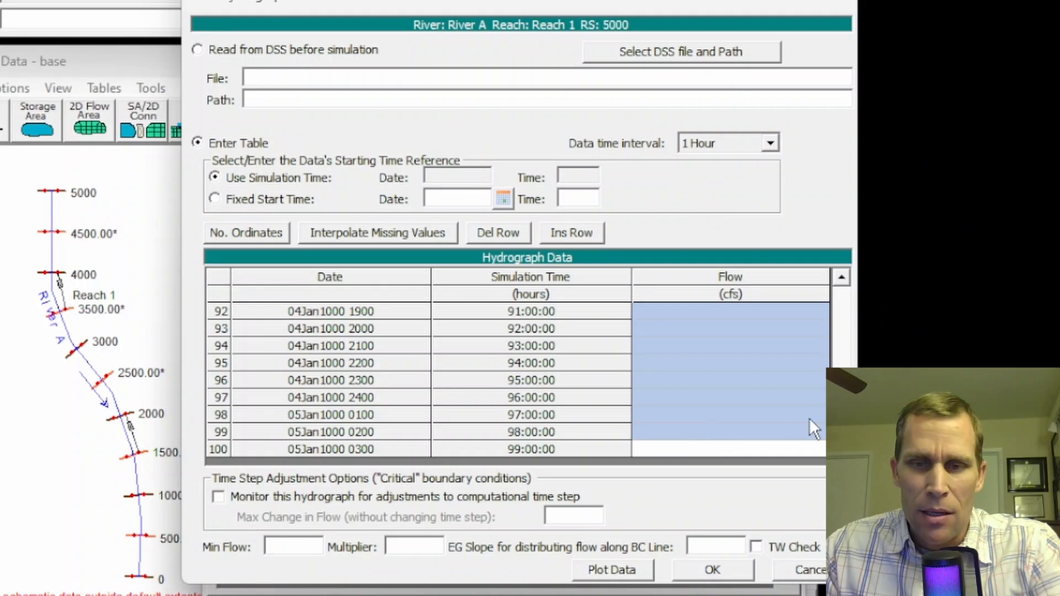
Plot the station 5000 flow hydrograph to check its shape, and accept the hydrograph data
{"action": "left_click", "coordinate": [622, 569]}
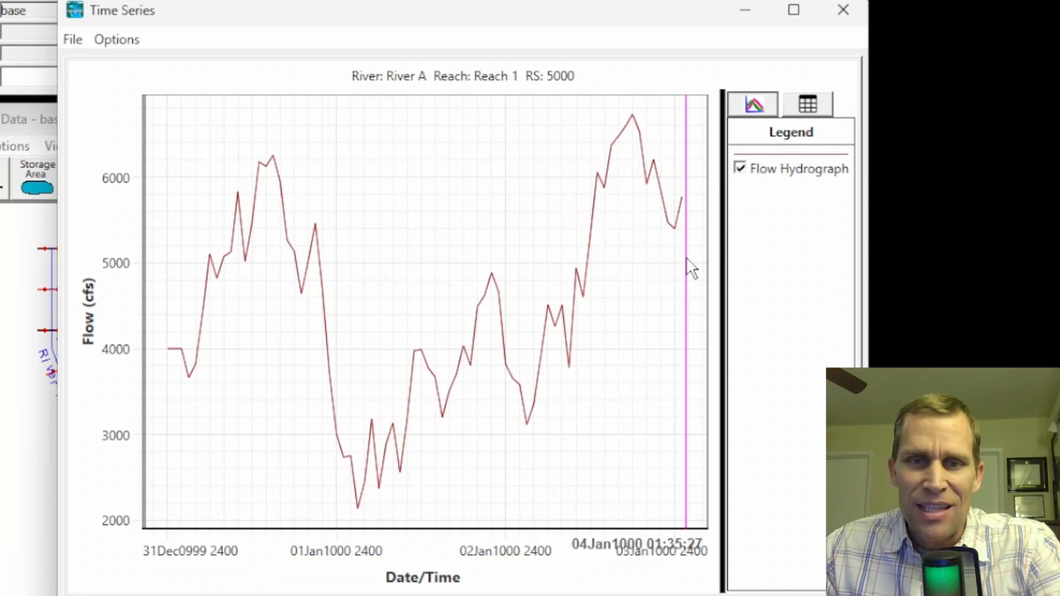
{"action": "left_click", "coordinate": [841, 12]}
{"action": "left_click", "coordinate": [729, 595]}
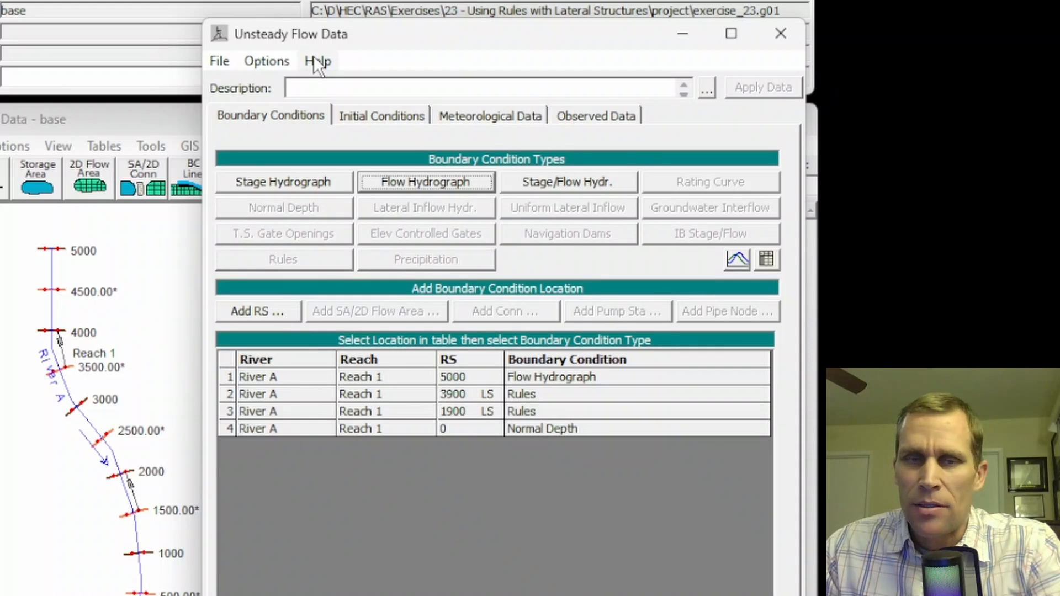
Save the unsteady flow data under the title 1k-7k_r1_closed in the exercise's project folder
{"action": "left_click", "coordinate": [218, 62]}
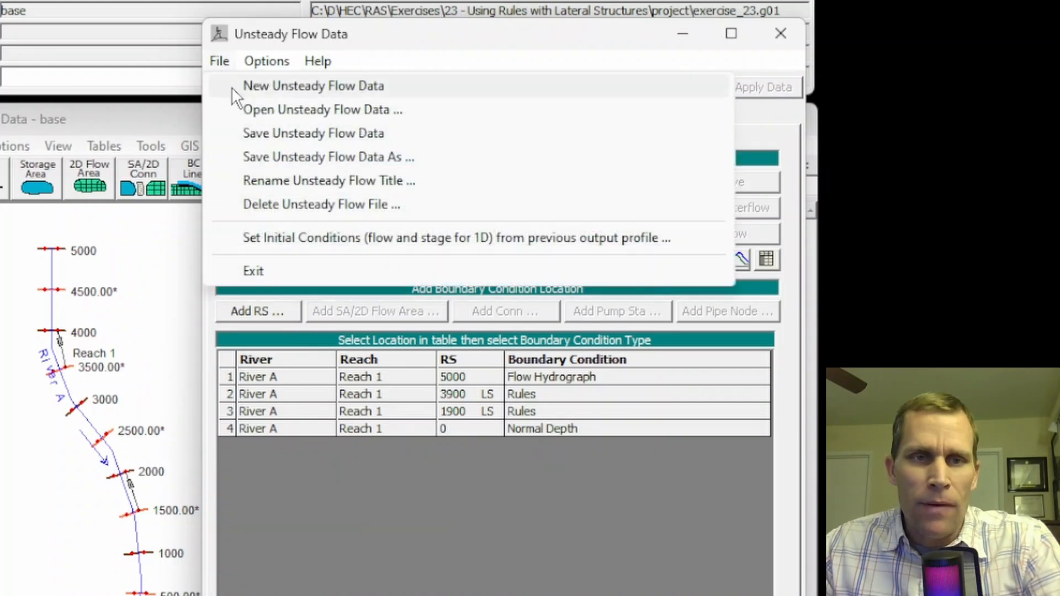
{"action": "left_click", "coordinate": [277, 134]}
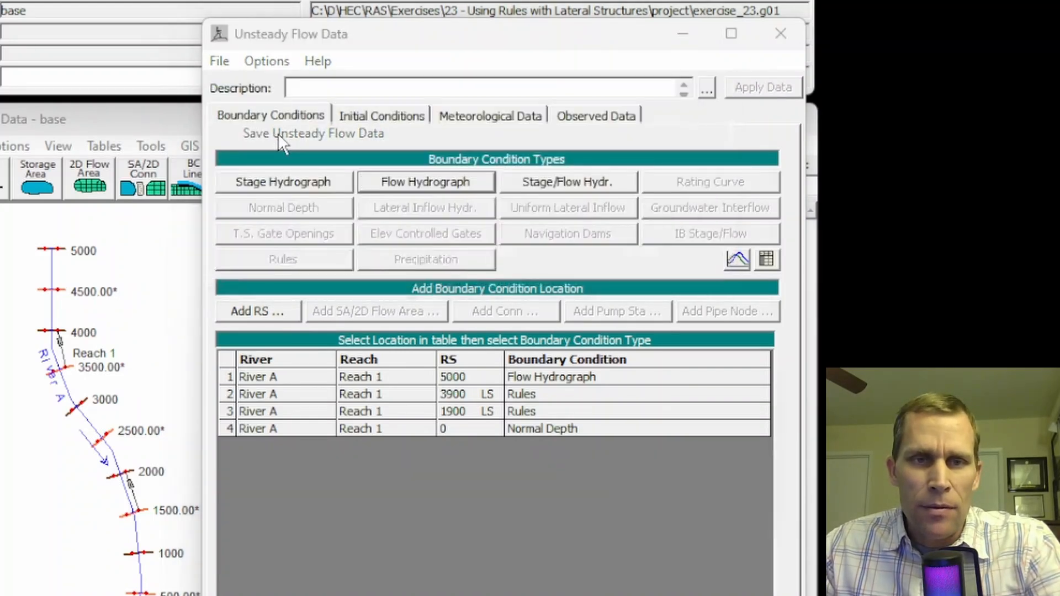
{"action": "key", "text": "ctrl+v"}
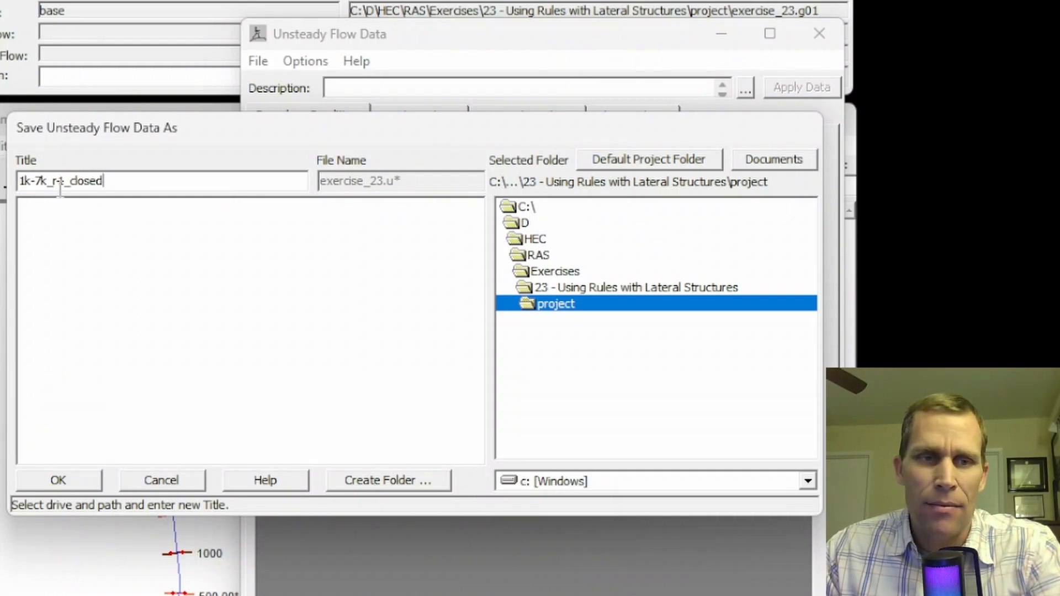
{"action": "left_click_drag", "start_coordinate": [104, 182], "coordinate": [74, 185]}
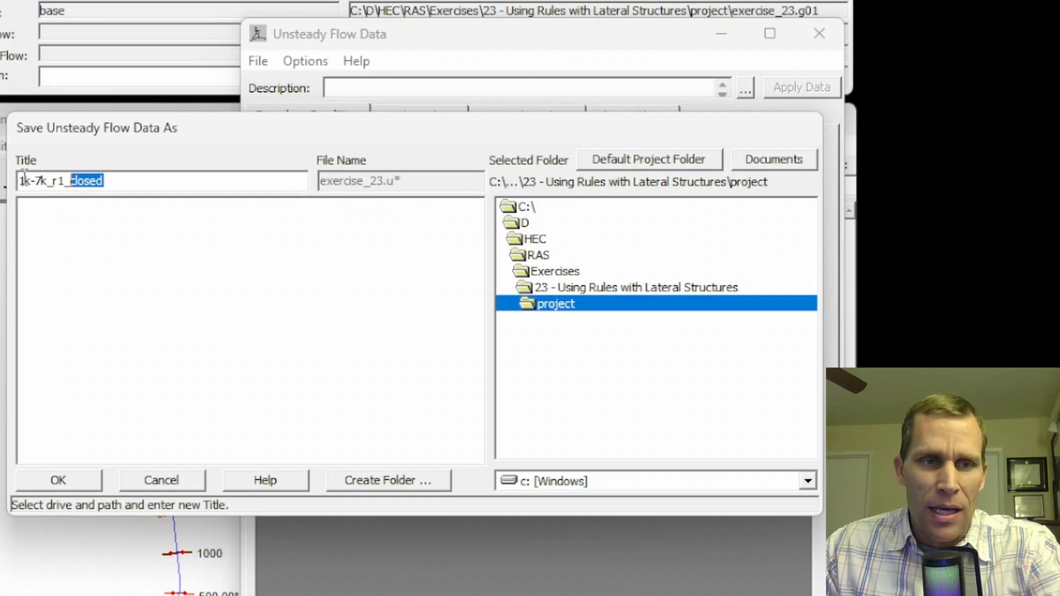
{"action": "left_click_drag", "start_coordinate": [24, 181], "coordinate": [48, 181]}
{"action": "left_click", "coordinate": [52, 180]}
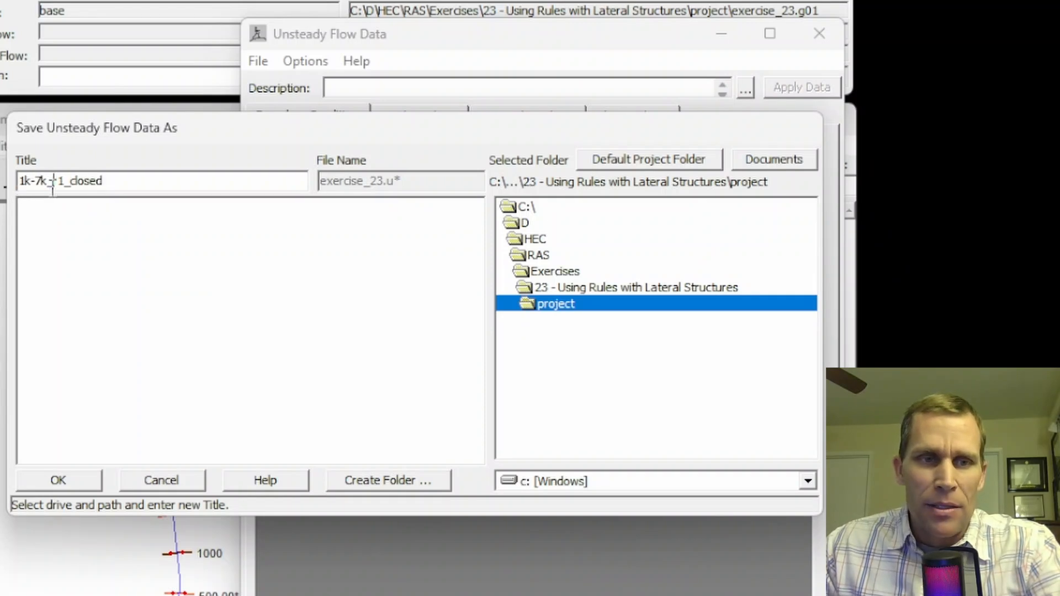
{"action": "key", "text": "ctrl+a"}
{"action": "left_click", "coordinate": [64, 476]}
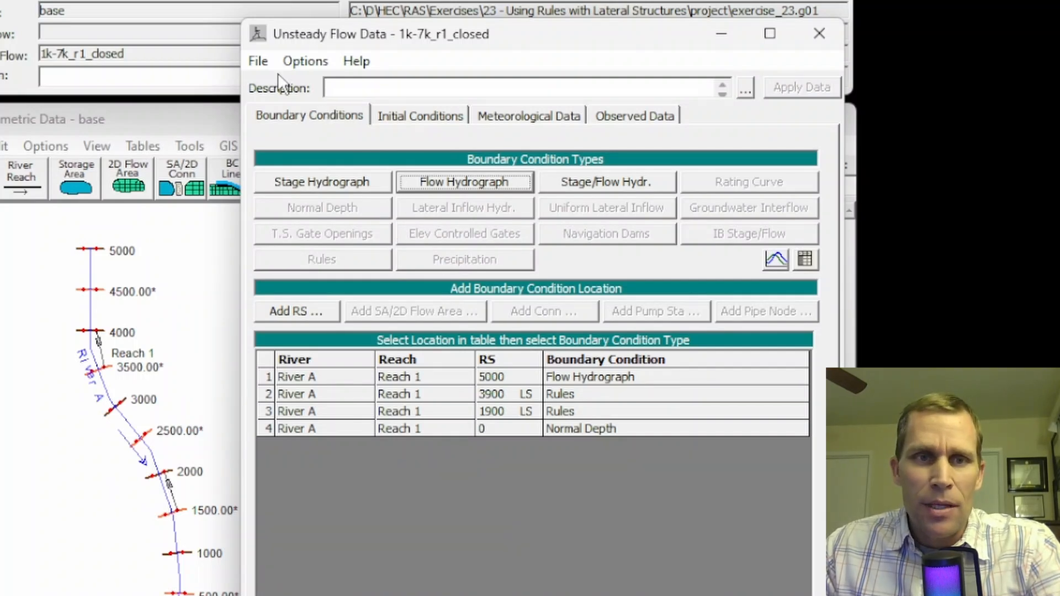
{"action": "left_click", "coordinate": [257, 62]}
{"action": "left_click", "coordinate": [295, 133]}
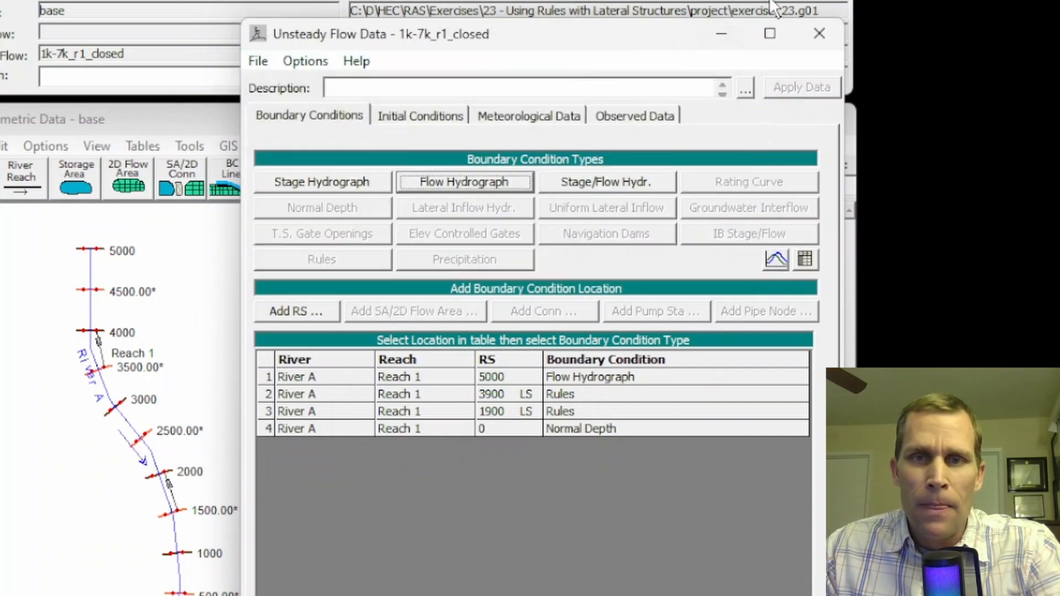
Close the unsteady flow data and save a new unsteady plan titled 1k-7k_r1_closed, using the same text as its short identifier
{"action": "left_click", "coordinate": [819, 34]}
{"action": "left_click", "coordinate": [229, 0]}
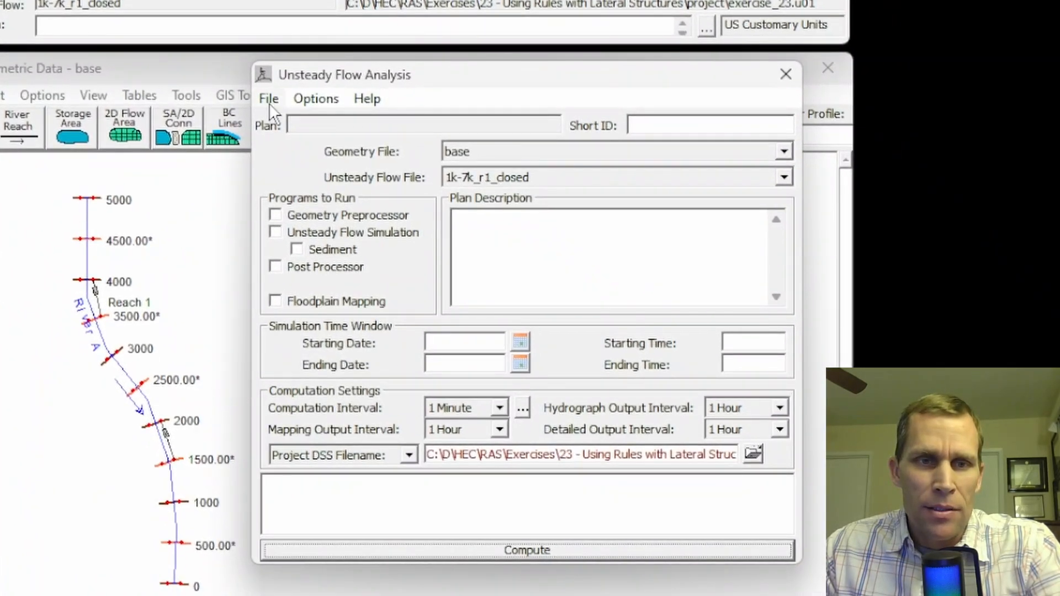
{"action": "left_click", "coordinate": [269, 99]}
{"action": "left_click", "coordinate": [307, 171]}
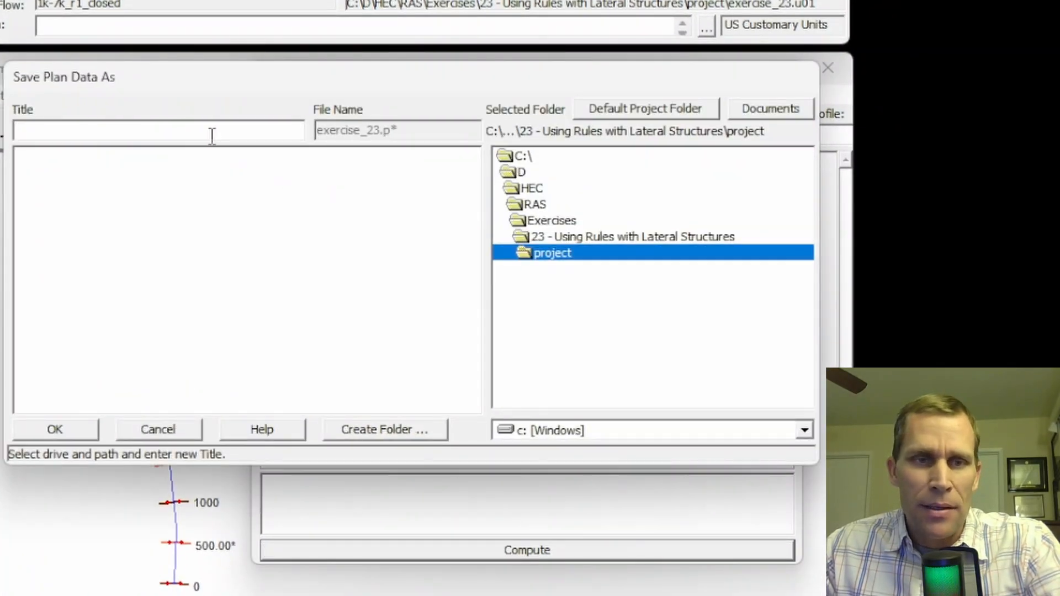
{"action": "key", "text": "ctrl+v"}
{"action": "left_click", "coordinate": [55, 429]}
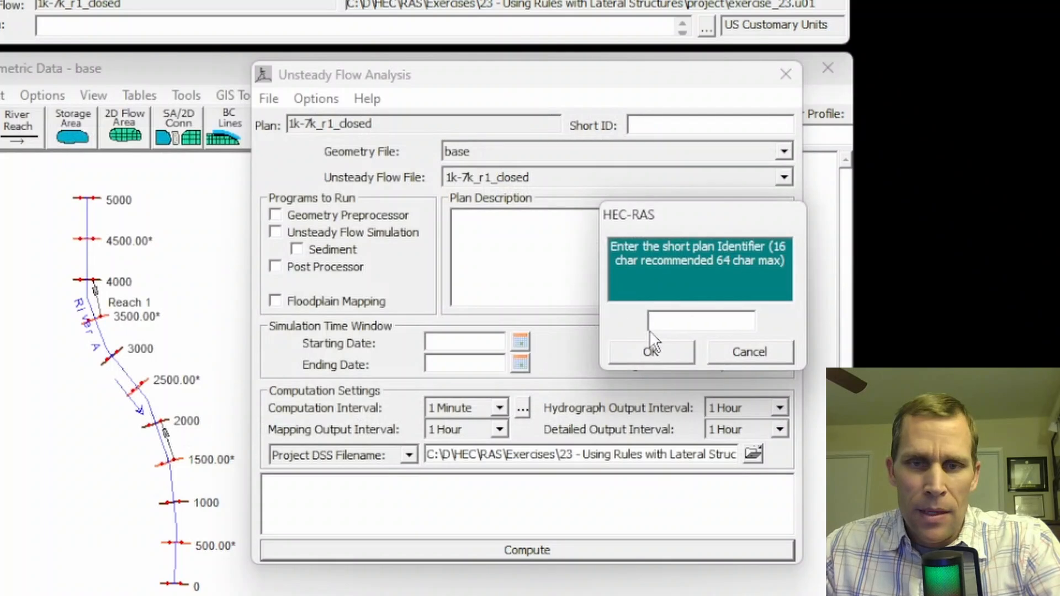
{"action": "key", "text": "ctrl+v"}
{"action": "left_click", "coordinate": [654, 346]}
Enable the Geometry Preprocessor and Unsteady Flow Simulation for the plan, leaving the Post Processor off
{"action": "left_click", "coordinate": [276, 215]}
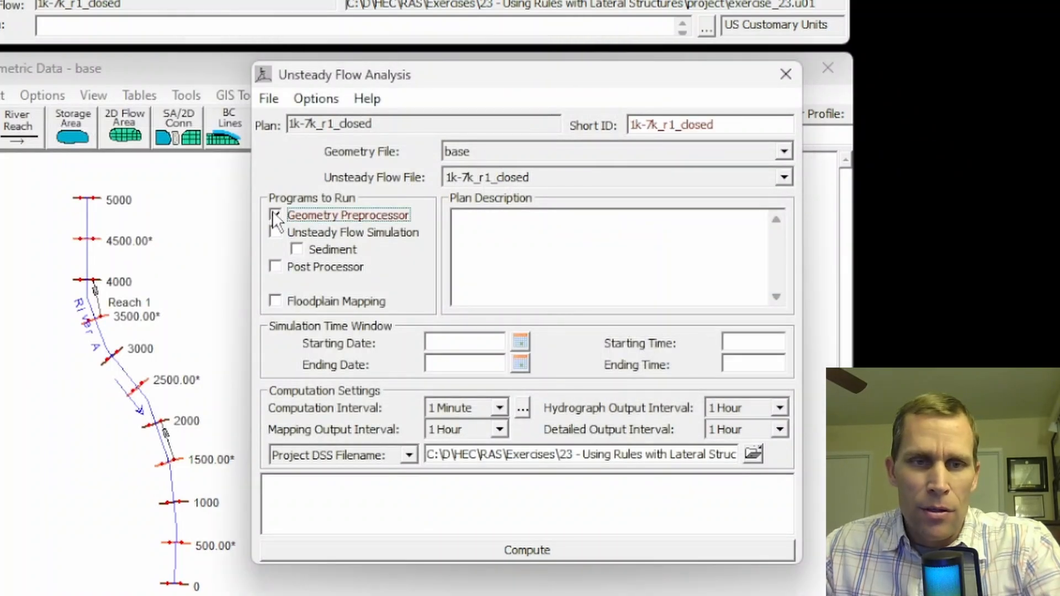
{"action": "left_click", "coordinate": [275, 231]}
{"action": "left_click", "coordinate": [271, 270]}
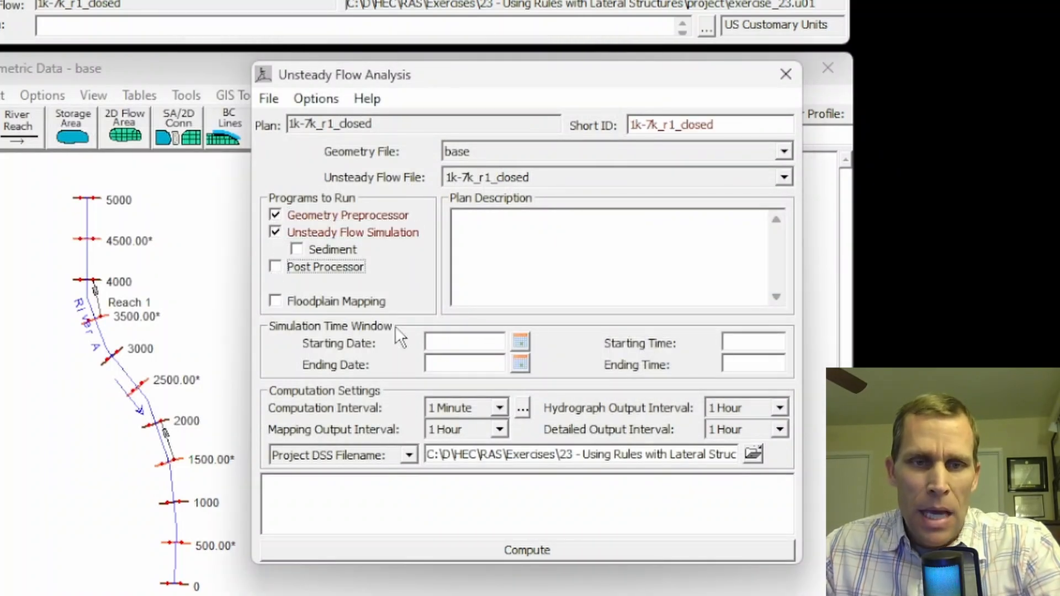
Set the simulation time window from 01JAN2020 at 00:00 to 04JAN2020 at 00:00
{"action": "left_click", "coordinate": [489, 344]}
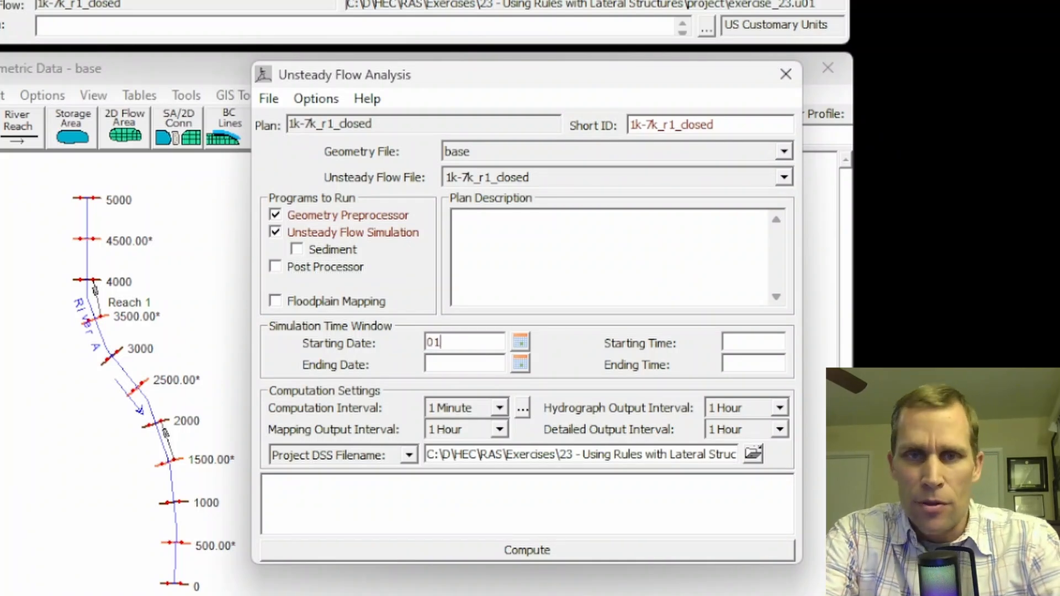
{"action": "type", "text": "01JAN2020"}
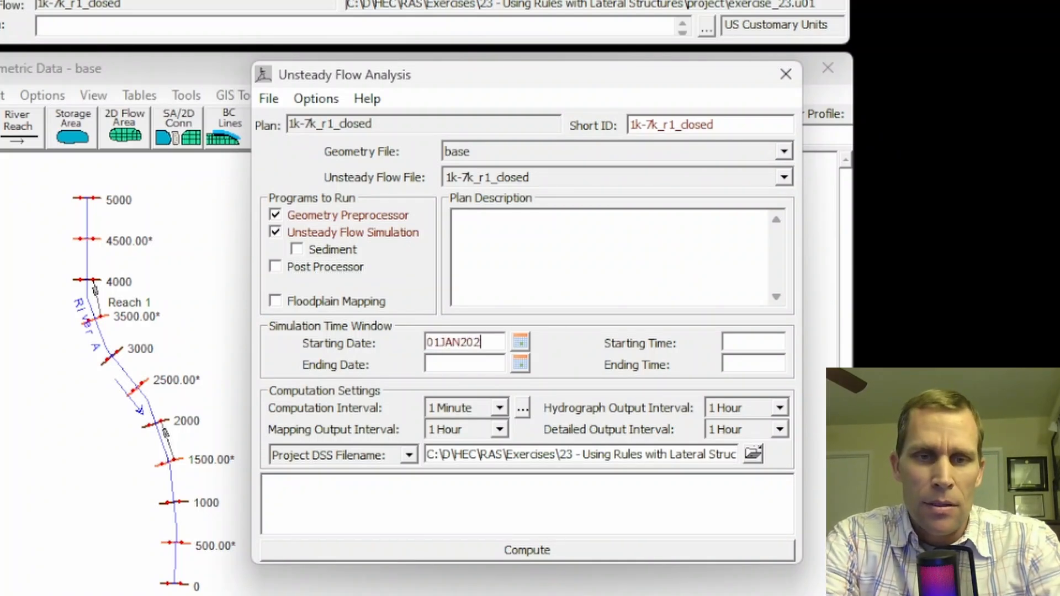
{"action": "key", "text": "Tab"}
{"action": "key", "text": "Tab"}
{"action": "type", "text": "00"}
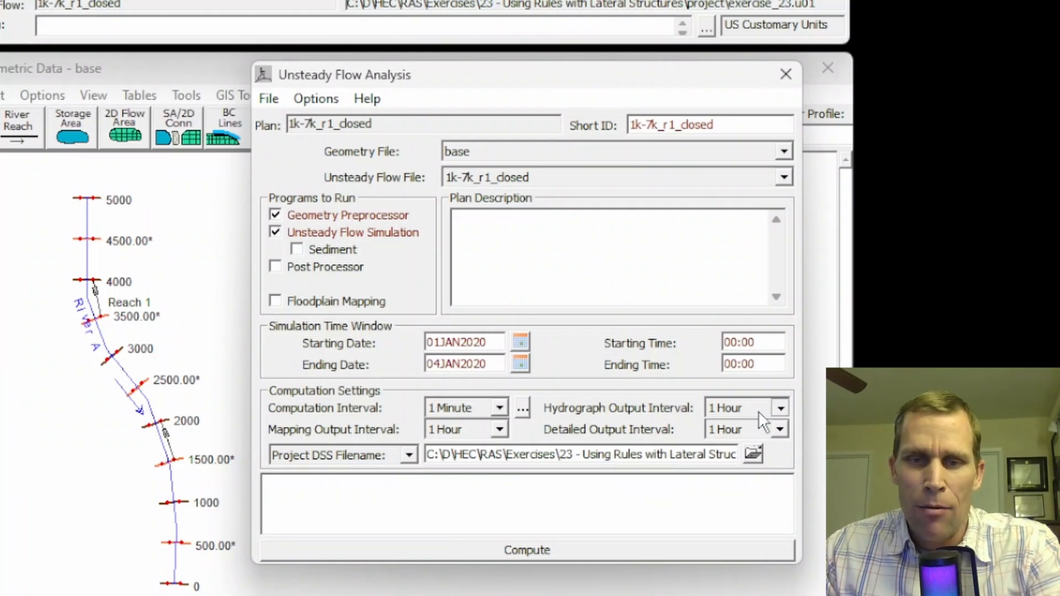
Set both the hydrograph output interval and the detailed output interval to 15 minutes
{"action": "left_click", "coordinate": [761, 412]}
{"action": "scroll", "coordinate": [744, 456], "scroll_direction": "up", "scroll_amount": 2}
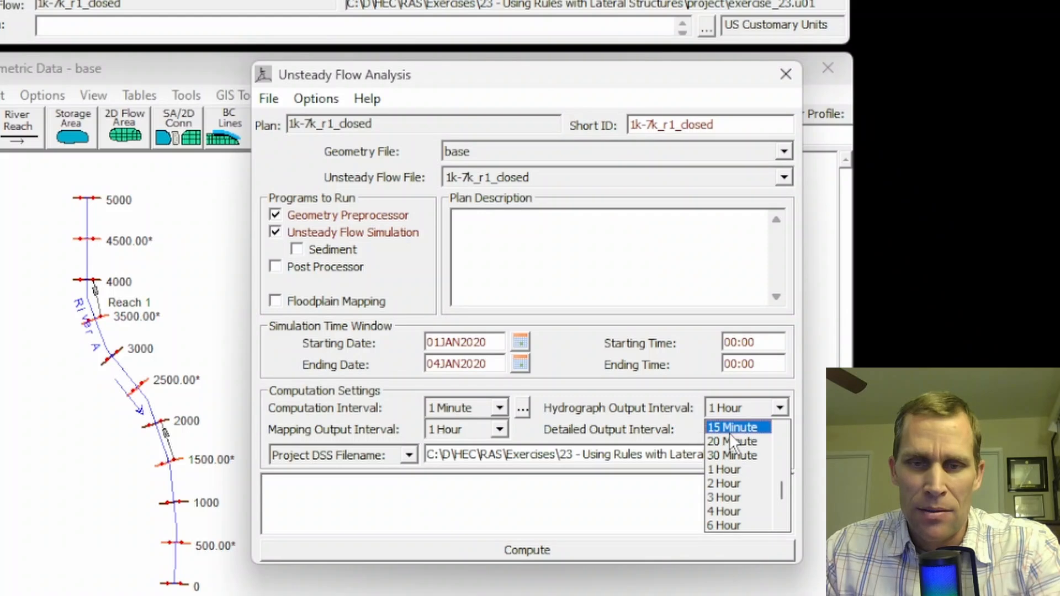
{"action": "left_click", "coordinate": [730, 431]}
{"action": "left_click", "coordinate": [760, 428]}
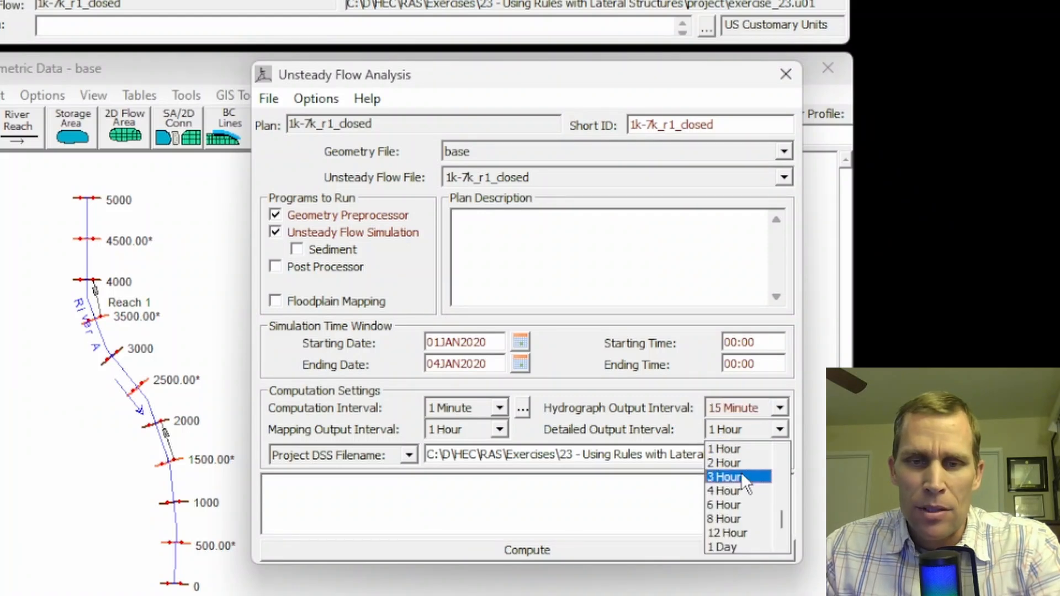
{"action": "scroll", "coordinate": [741, 473], "scroll_direction": "up", "scroll_amount": 1}
{"action": "left_click", "coordinate": [736, 448]}
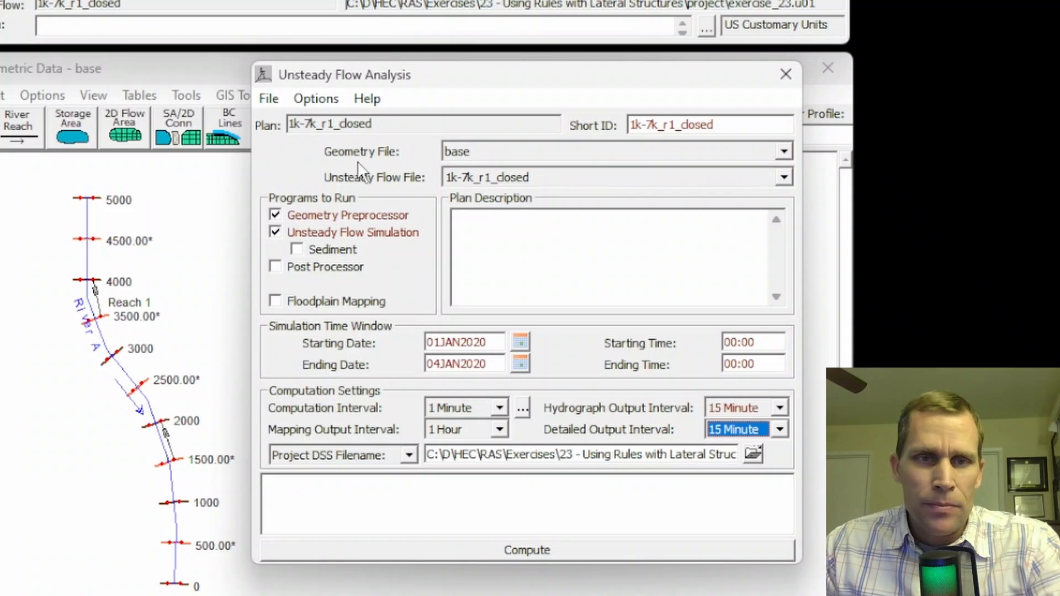
Save the plan, run the unsteady flow computation, and close the computation window when it finishes
{"action": "left_click", "coordinate": [271, 101]}
{"action": "left_click", "coordinate": [302, 171]}
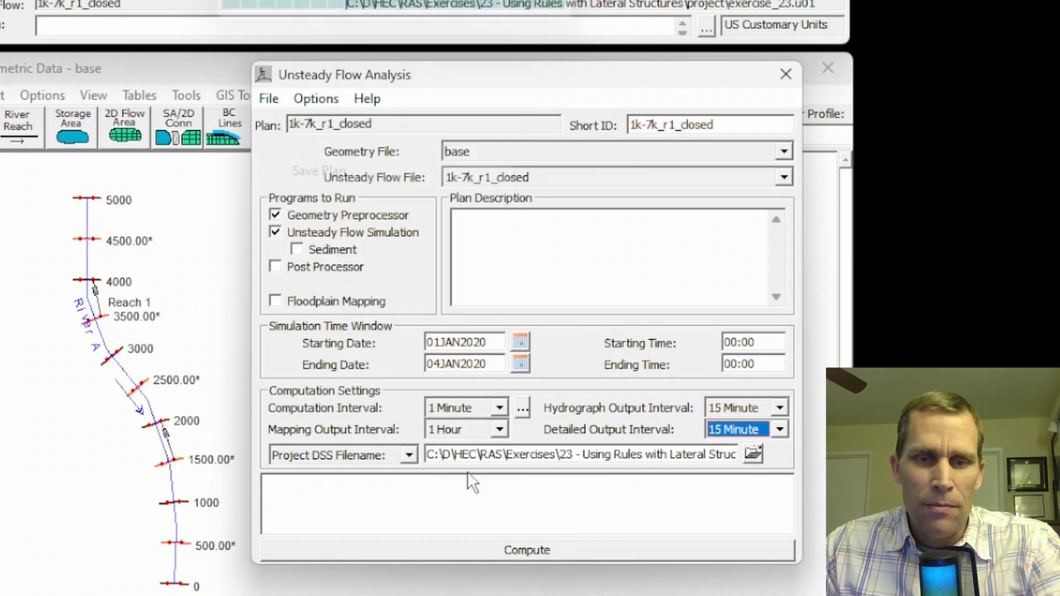
{"action": "left_click", "coordinate": [527, 550]}
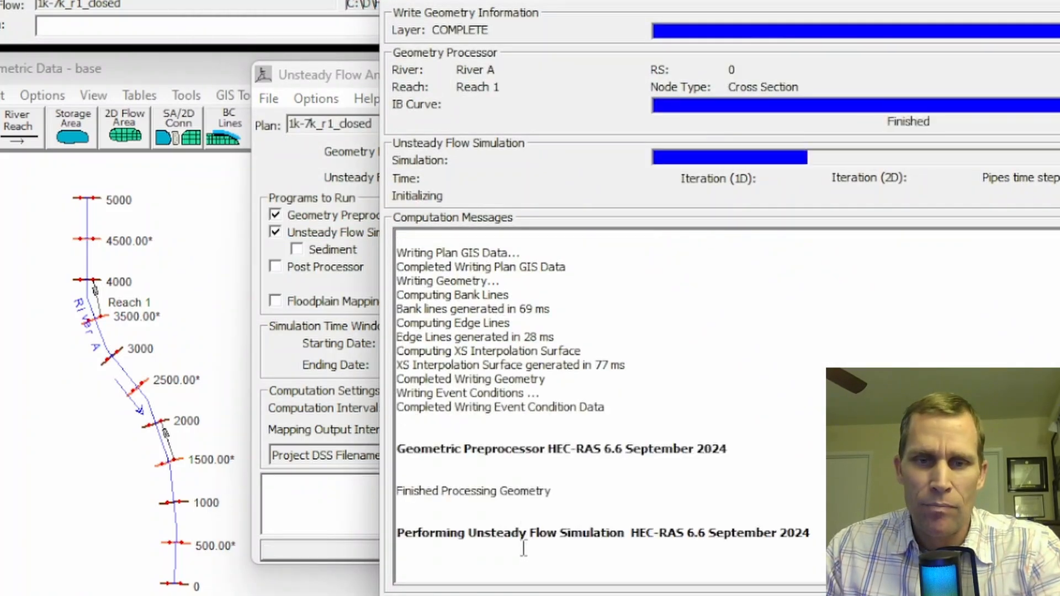
{"action": "left_click", "coordinate": [1038, 591]}
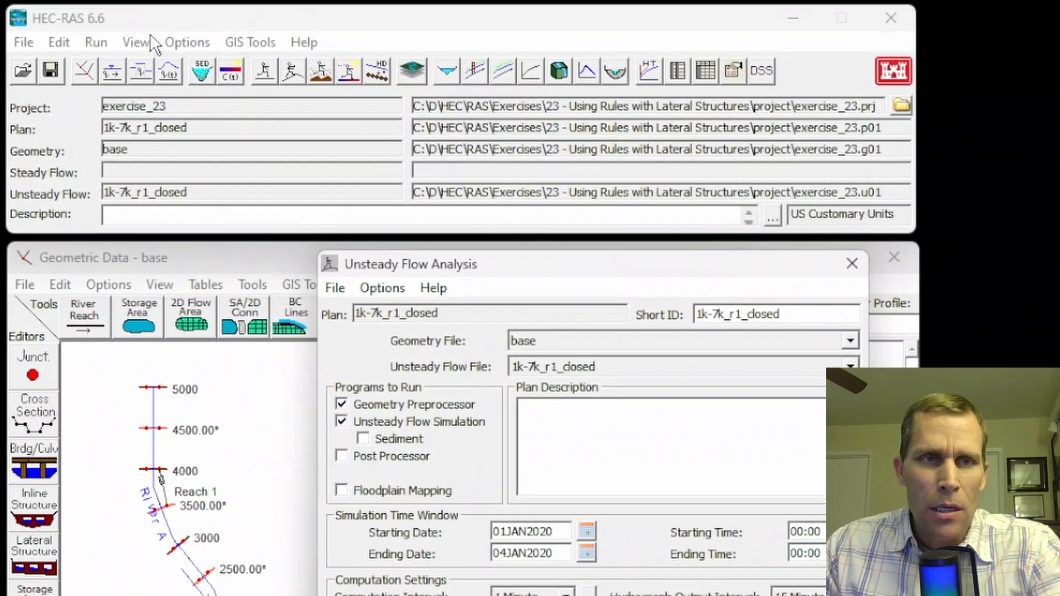
View the cross section plot at station 5000 to look for water surface results, and close it
{"action": "left_click", "coordinate": [136, 42]}
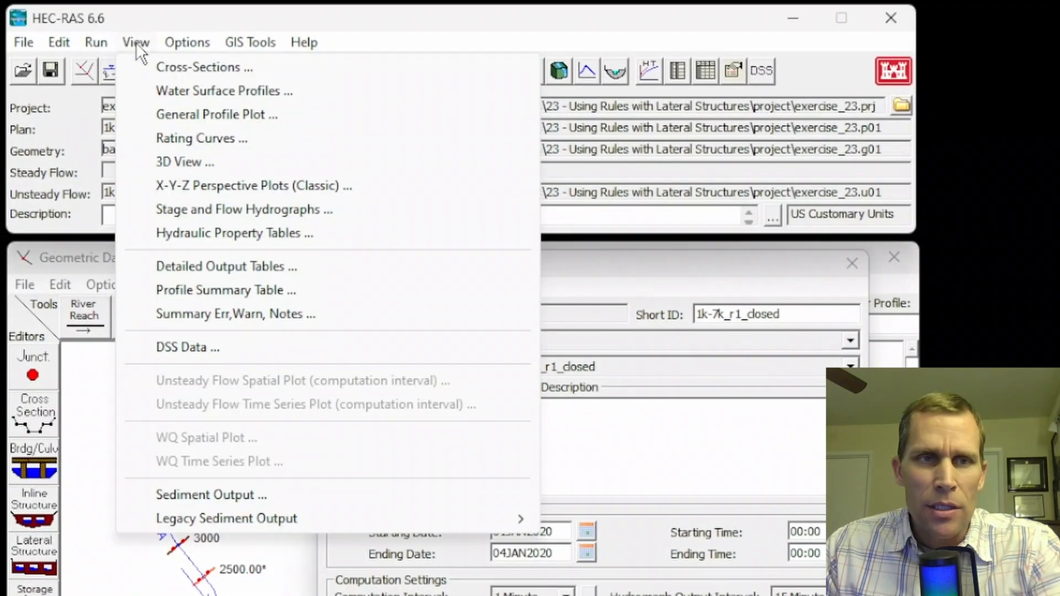
{"action": "left_click", "coordinate": [164, 68]}
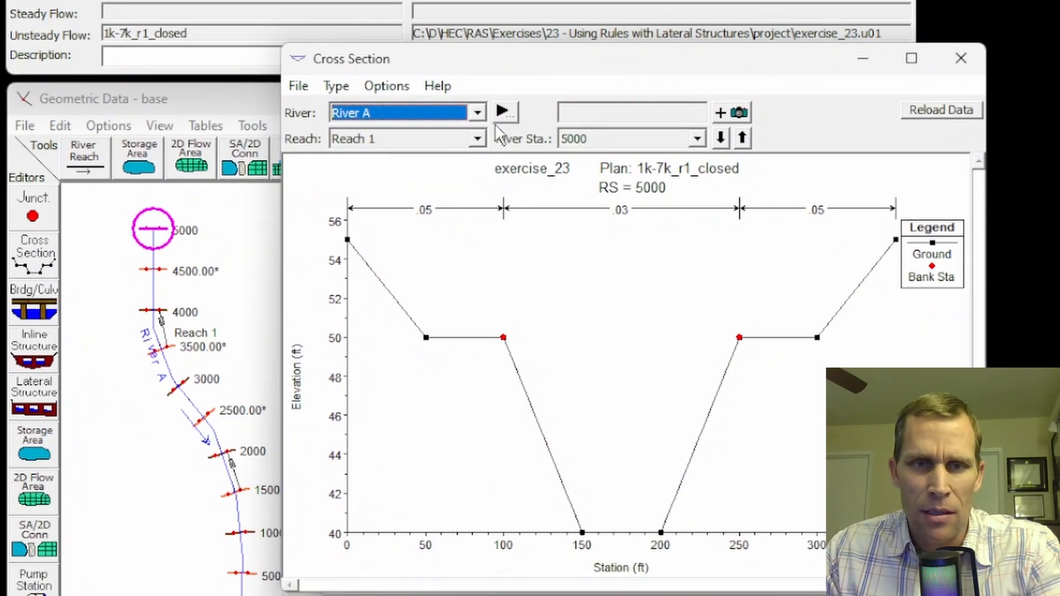
{"action": "left_click", "coordinate": [385, 87]}
{"action": "left_click", "coordinate": [960, 59]}
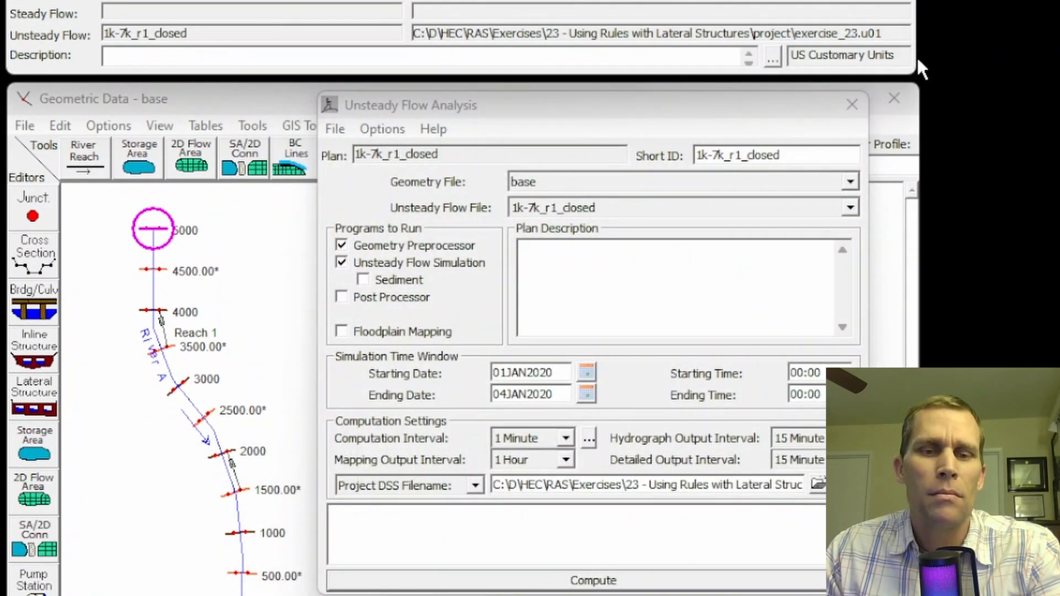
Add the Post Processor to the programs to run, save the plan, and compute it again
{"action": "left_click", "coordinate": [329, 198]}
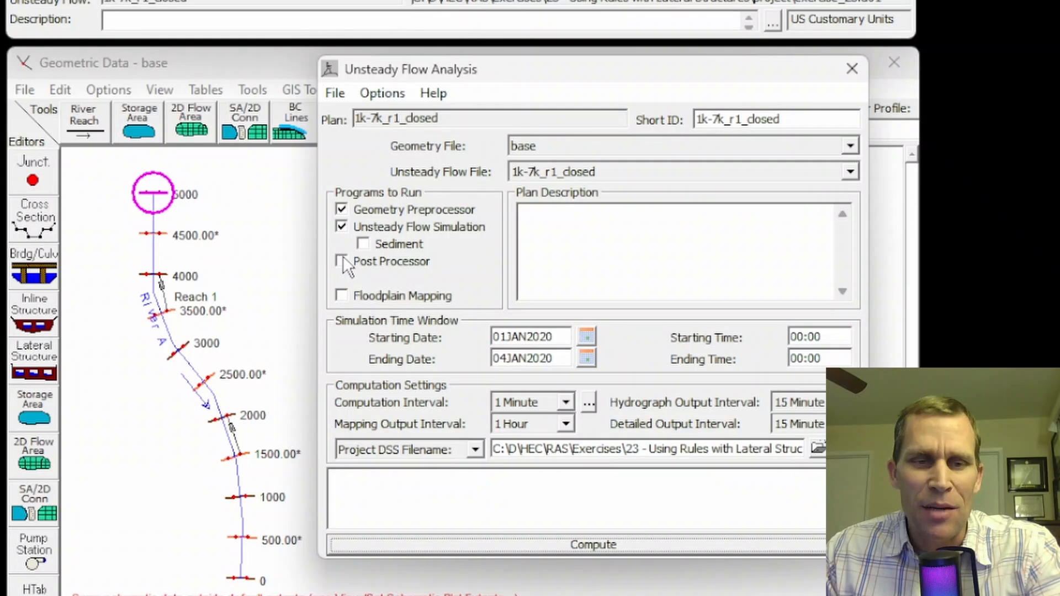
{"action": "left_click", "coordinate": [342, 266]}
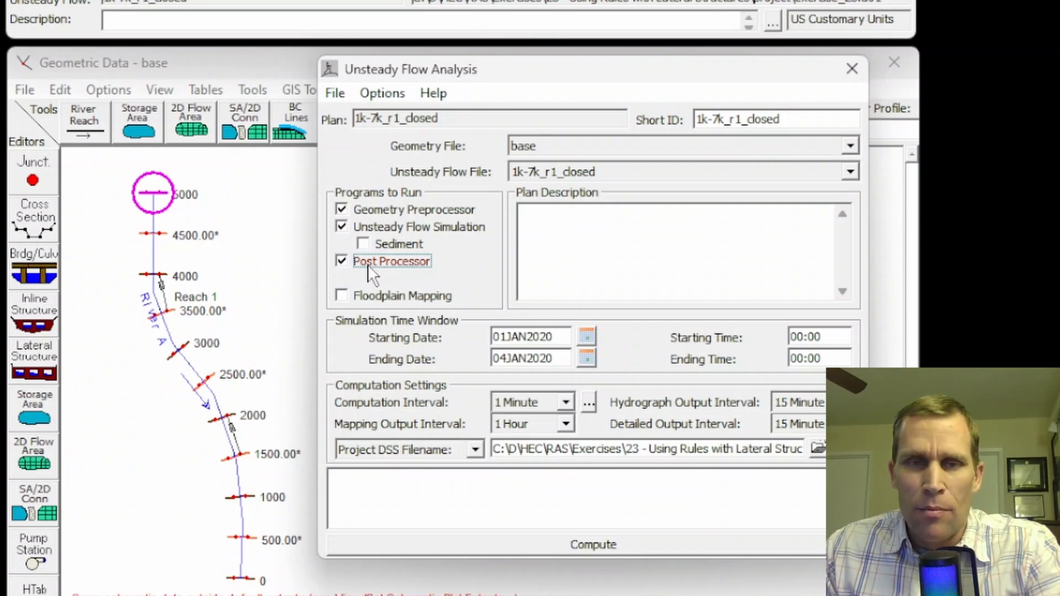
{"action": "left_click", "coordinate": [336, 93]}
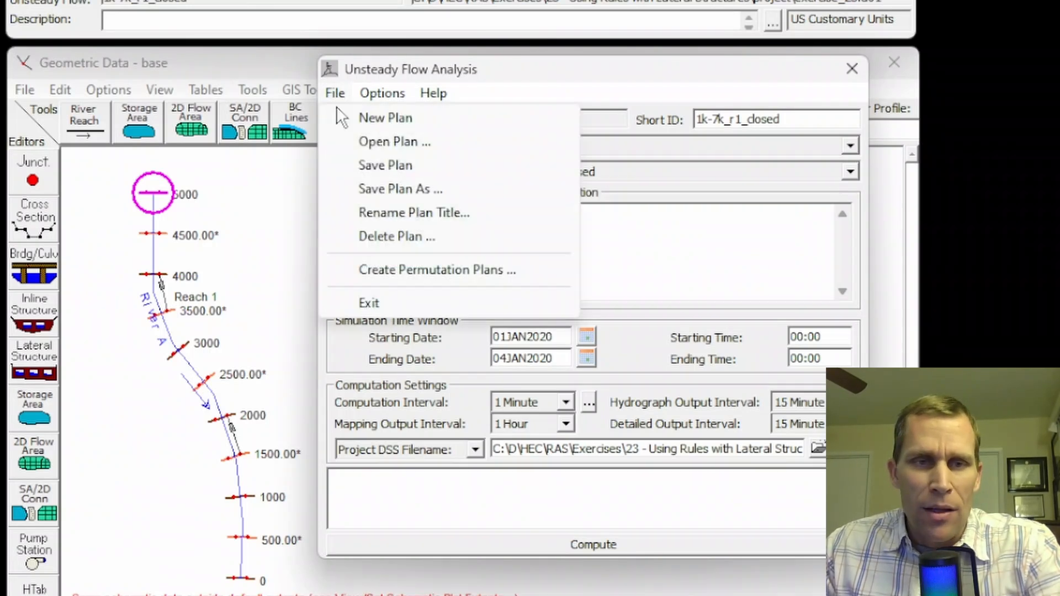
{"action": "left_click", "coordinate": [372, 165]}
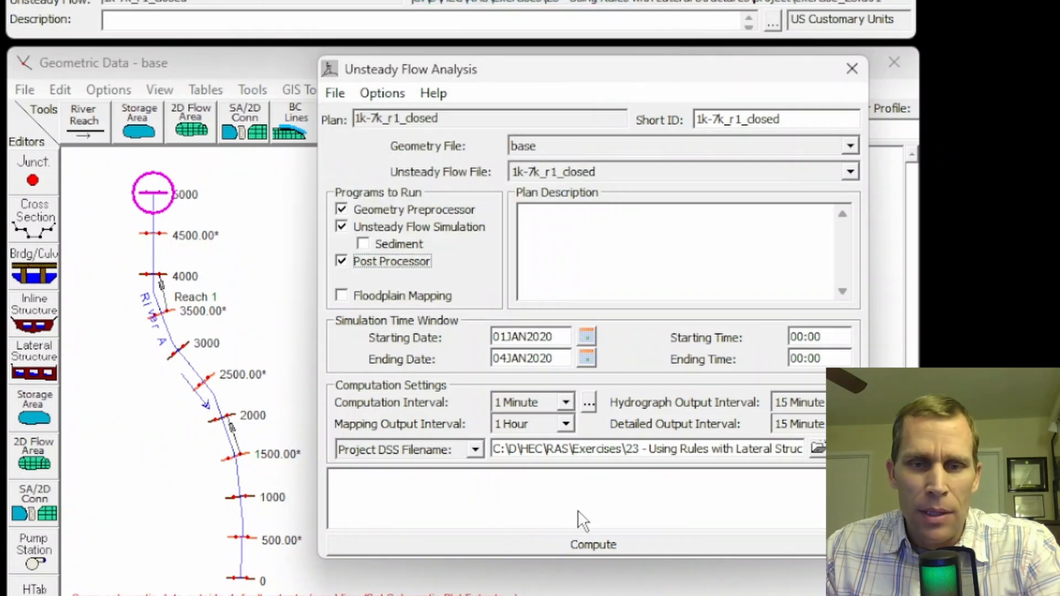
{"action": "left_click", "coordinate": [602, 544]}
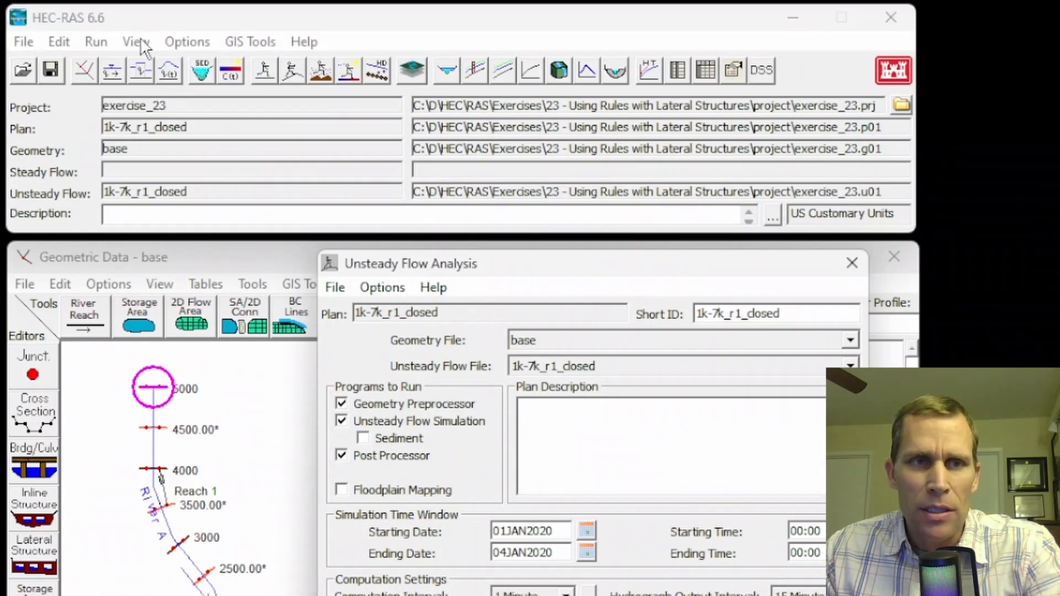
Animate the water surface in the station 5000 cross section plot over the simulation, and close the plot
{"action": "left_click", "coordinate": [137, 42]}
{"action": "left_click", "coordinate": [166, 66]}
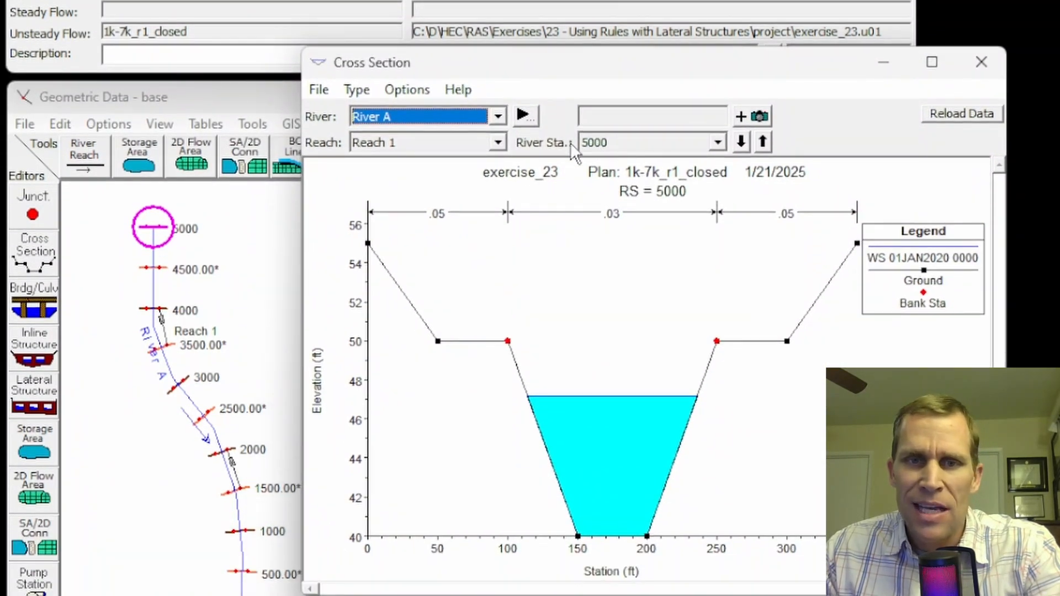
{"action": "left_click", "coordinate": [408, 92]}
{"action": "left_click", "coordinate": [436, 232]}
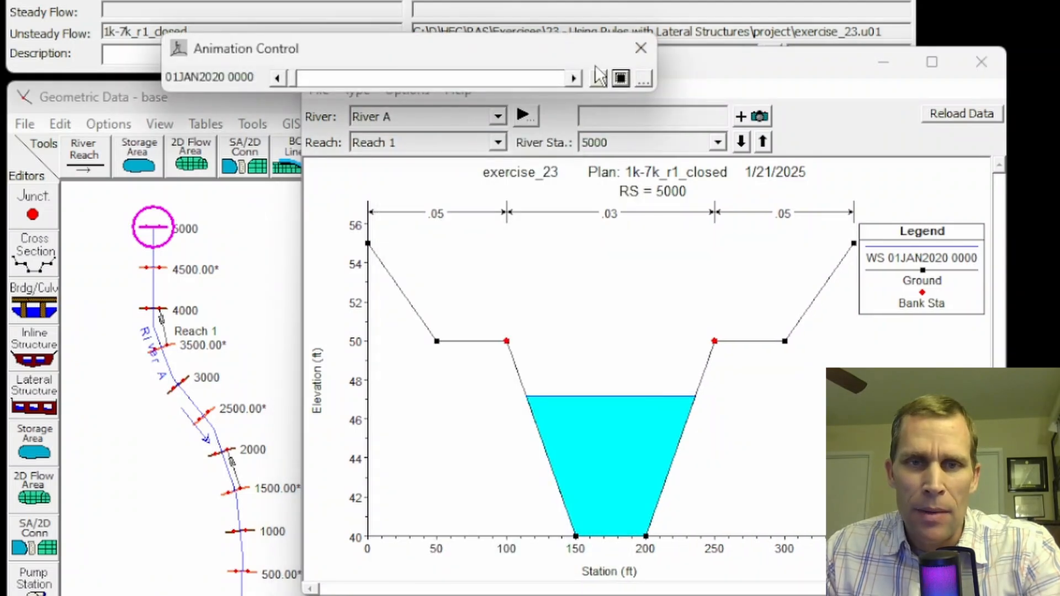
{"action": "left_click", "coordinate": [598, 77]}
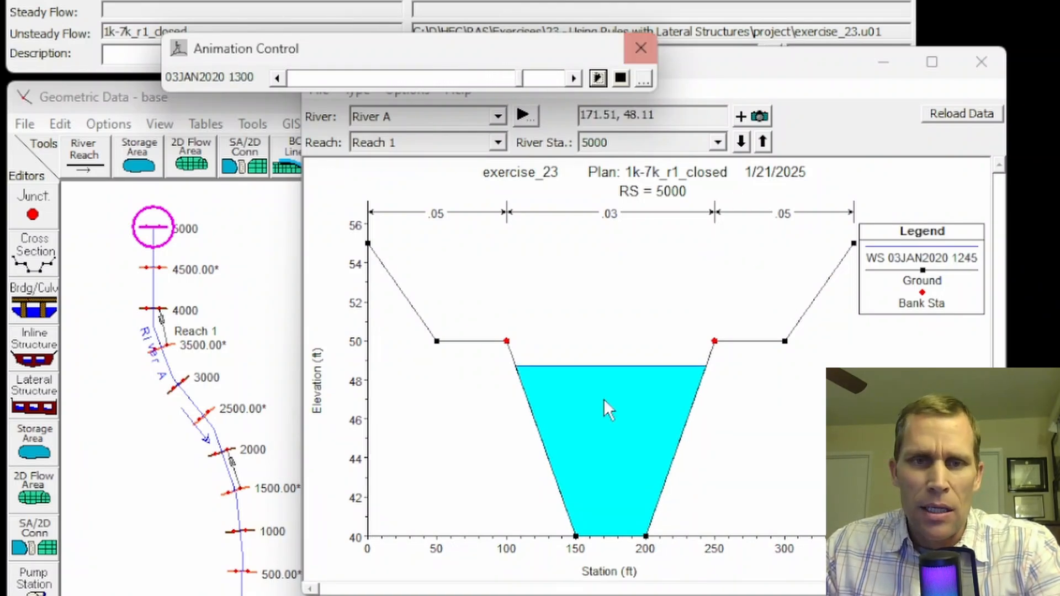
{"action": "left_click", "coordinate": [641, 49]}
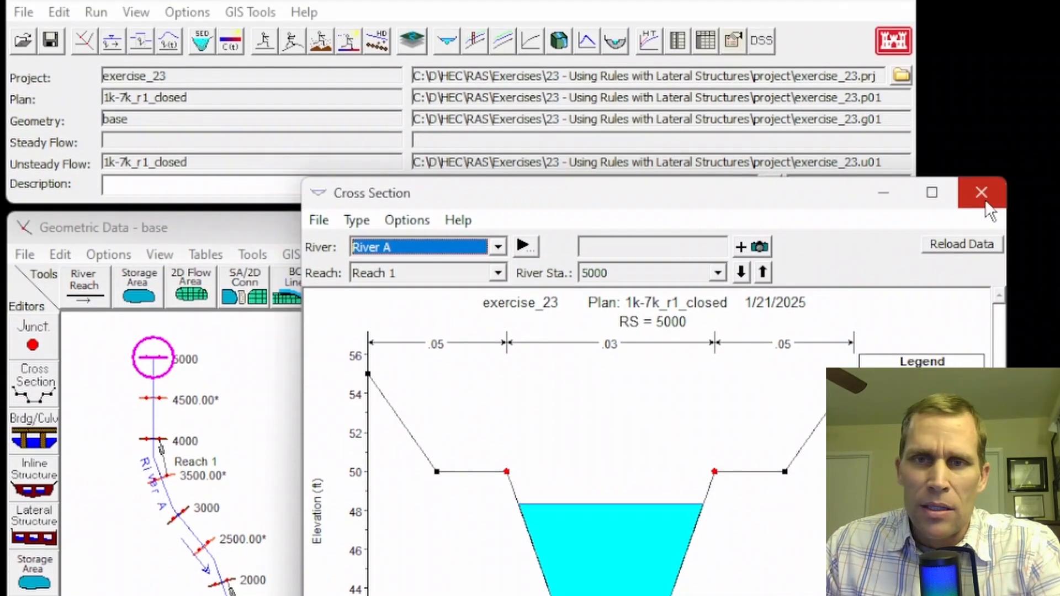
{"action": "left_click", "coordinate": [980, 61]}
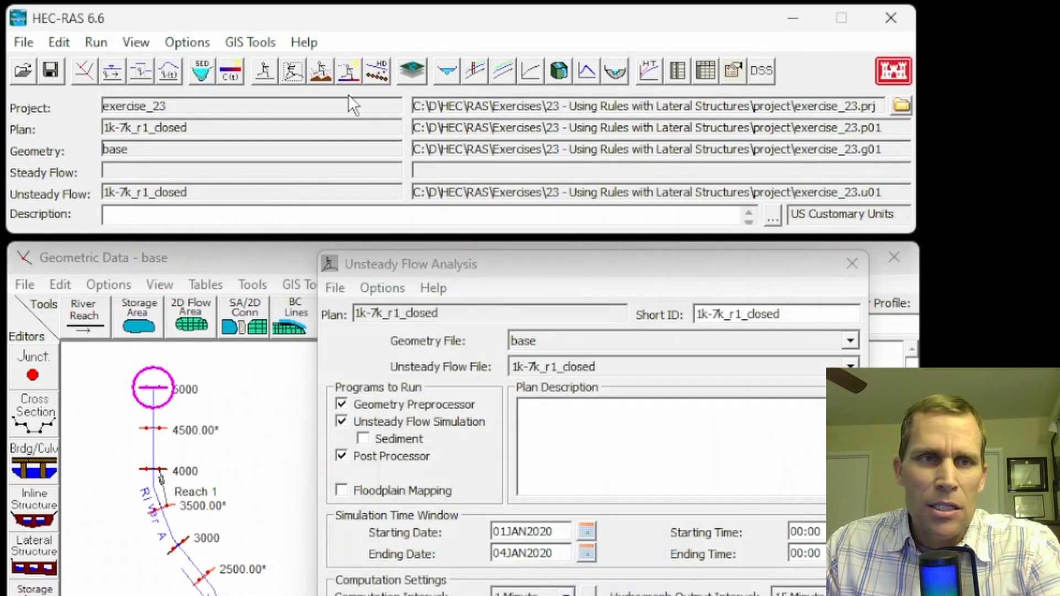
View the stage and flow hydrographs at station 5000, isolating the stage curve and the flow curve in turn
{"action": "left_click", "coordinate": [135, 43]}
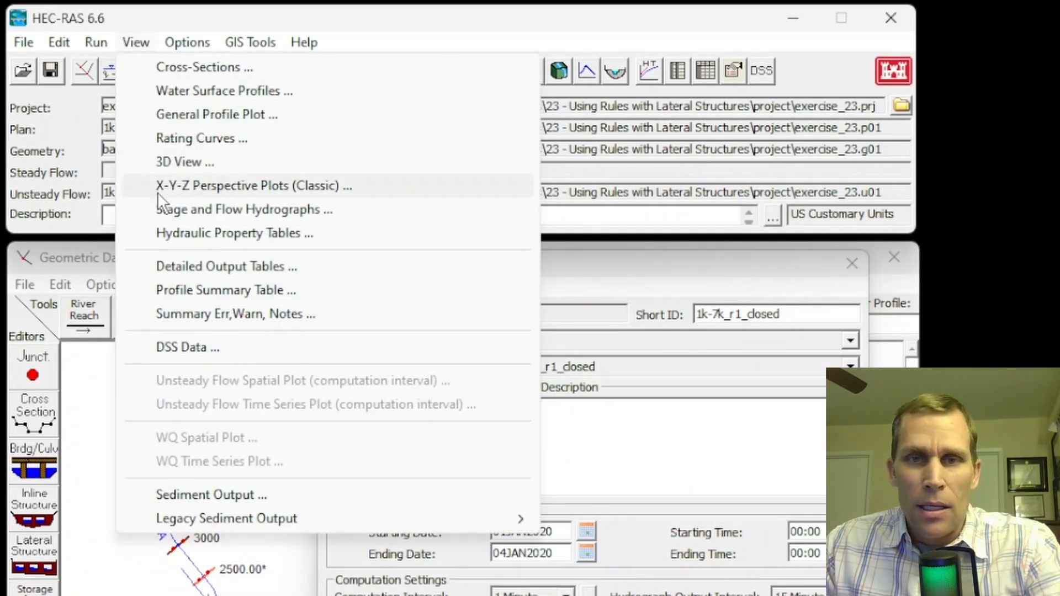
{"action": "left_click", "coordinate": [176, 210]}
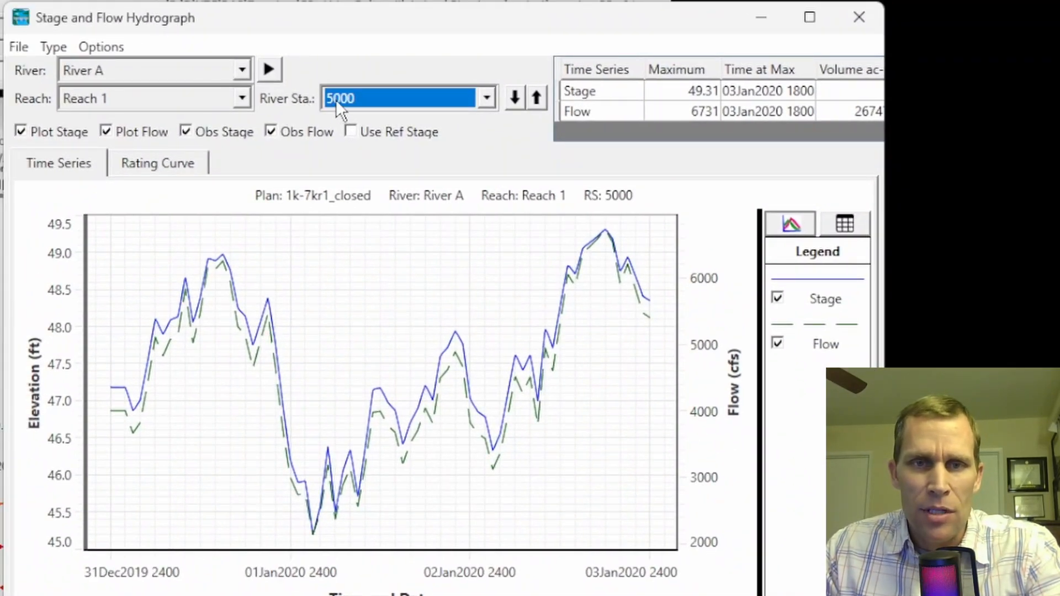
{"action": "left_click", "coordinate": [777, 343]}
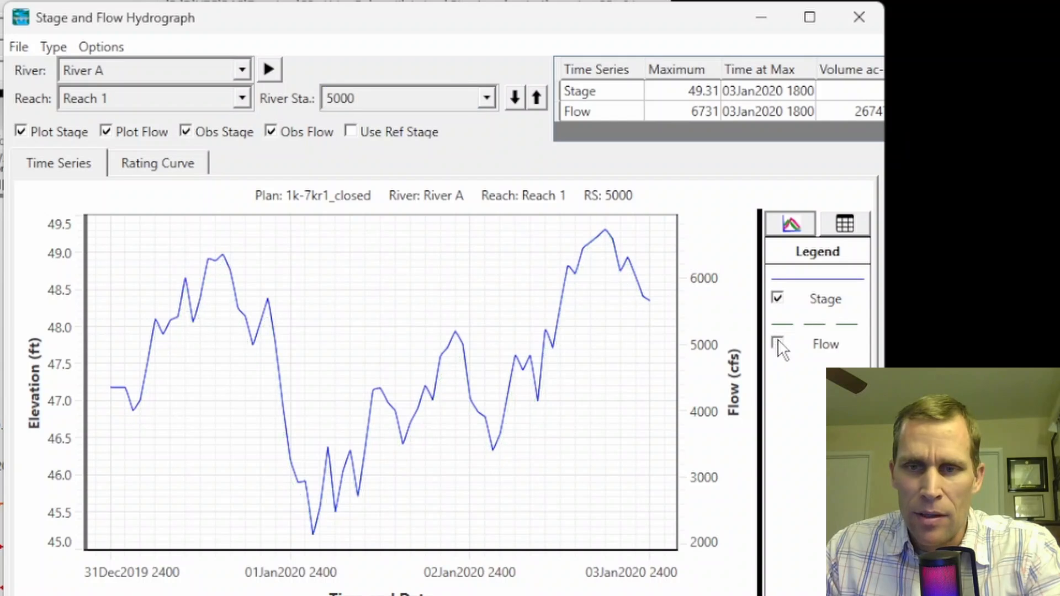
{"action": "left_click", "coordinate": [776, 298]}
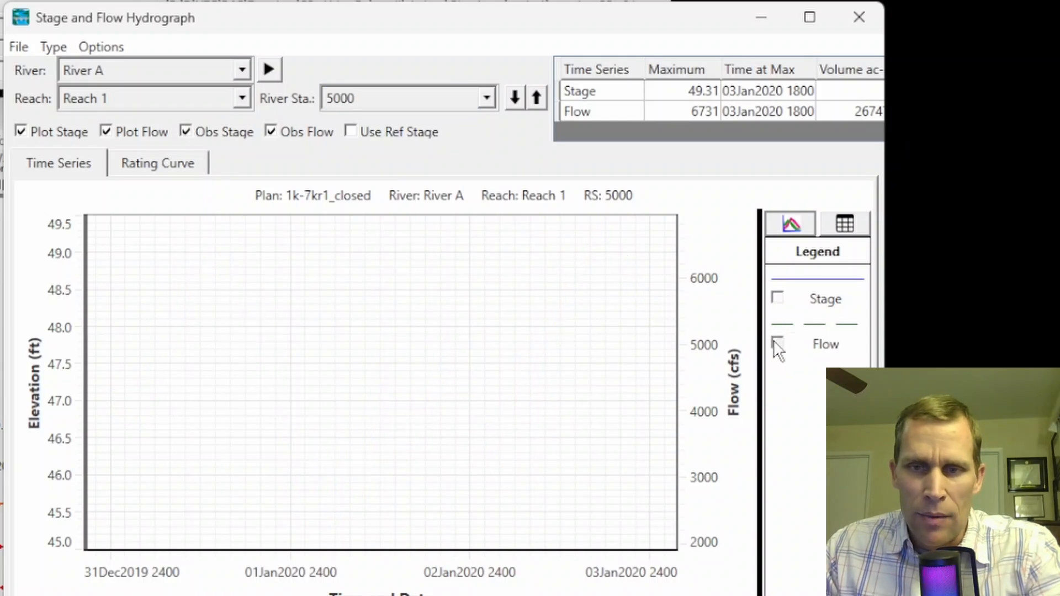
{"action": "left_click", "coordinate": [777, 344]}
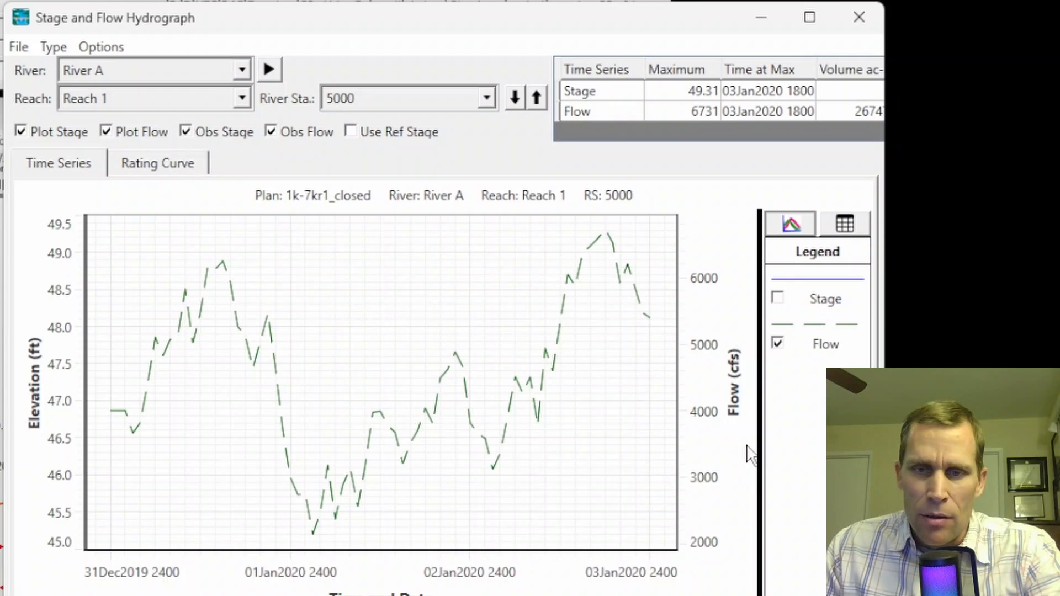
Switch to the notes to review the 3,000 cfs in-stream flow requirement, check the station 5000 flow hydrograph against it, and close the hydrograph
{"action": "left_click", "coordinate": [221, 595]}
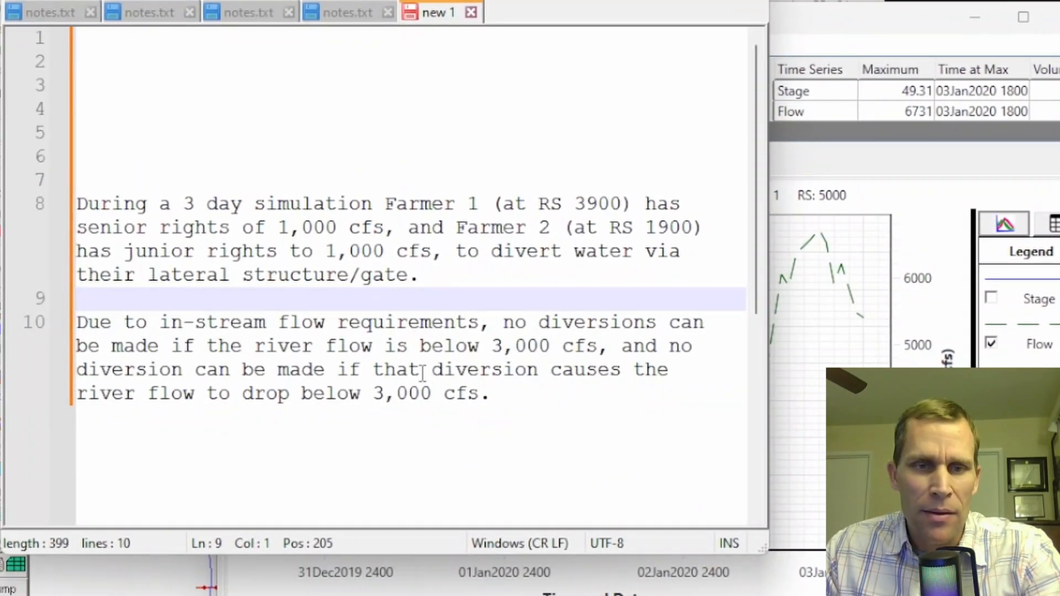
{"action": "left_click_drag", "start_coordinate": [489, 393], "coordinate": [188, 405]}
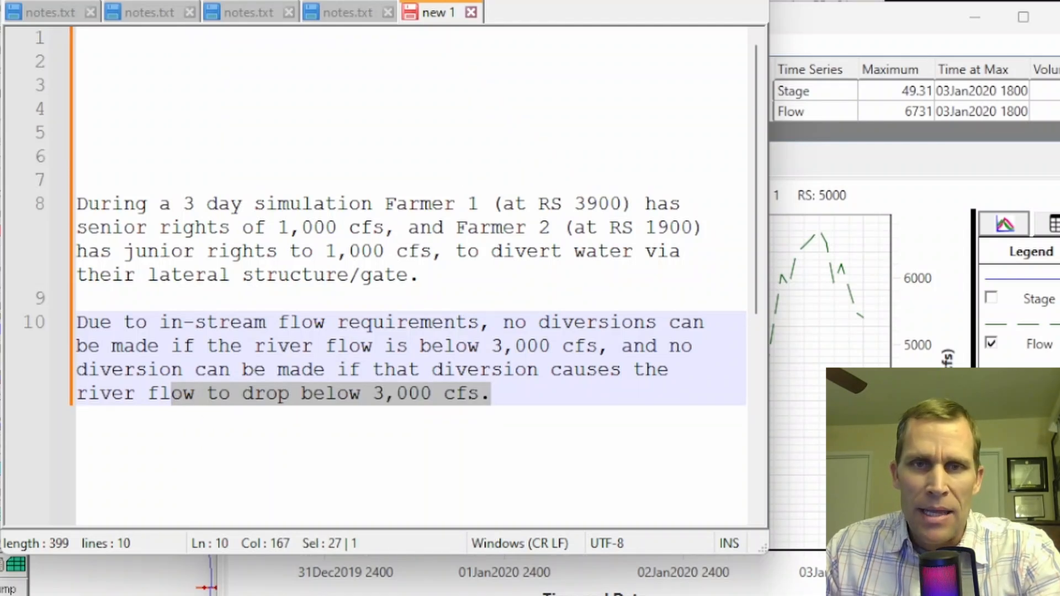
{"action": "left_click", "coordinate": [645, 0]}
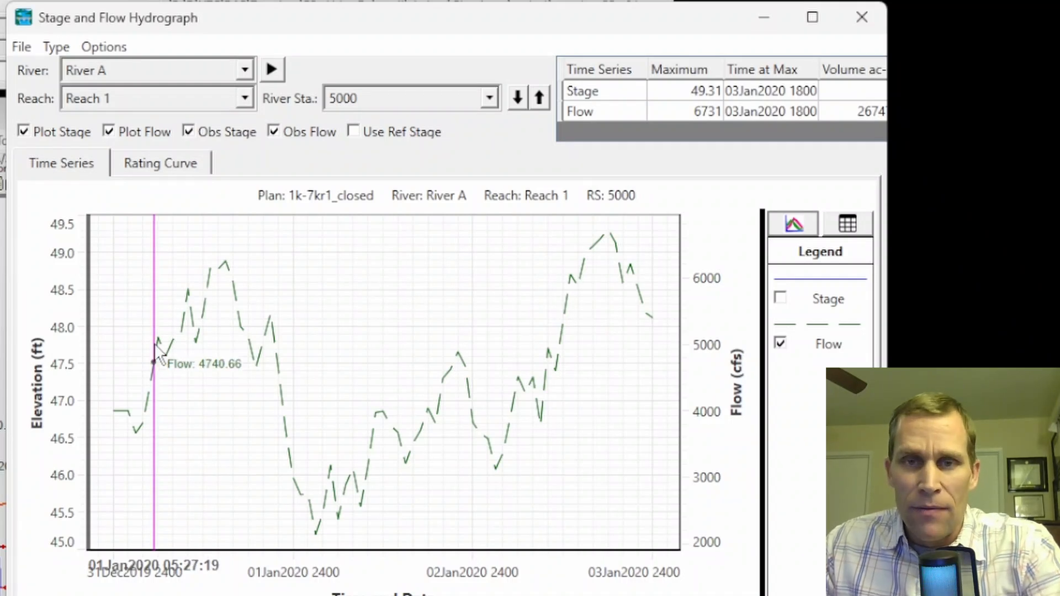
{"action": "left_click", "coordinate": [866, 17]}
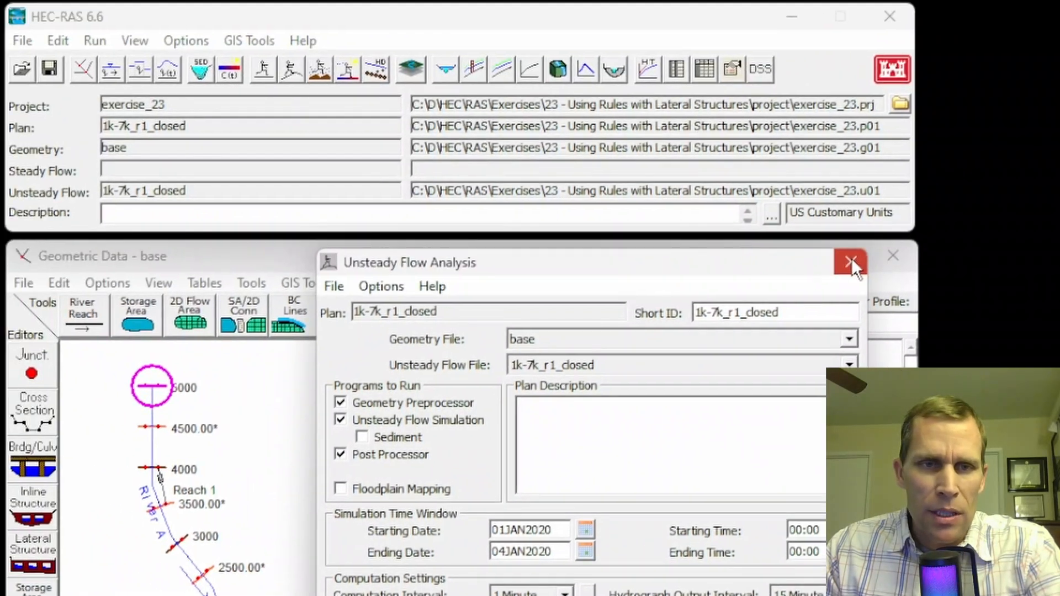
Save a copy of the unsteady flow data under the title 1k-7k_r1_rules
{"action": "left_click", "coordinate": [730, 191]}
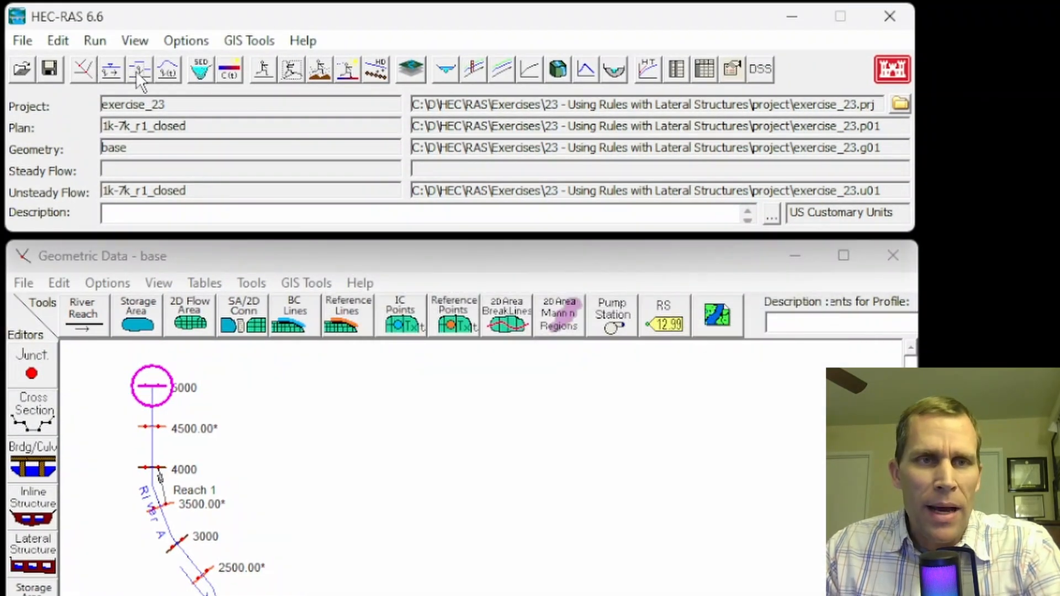
{"action": "left_click", "coordinate": [169, 68]}
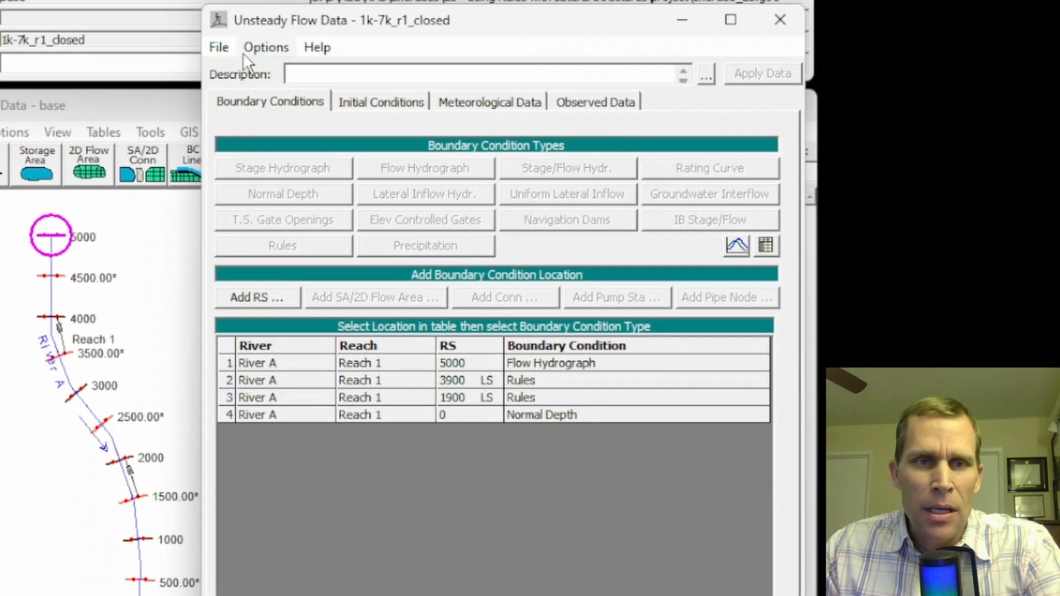
{"action": "left_click", "coordinate": [227, 60]}
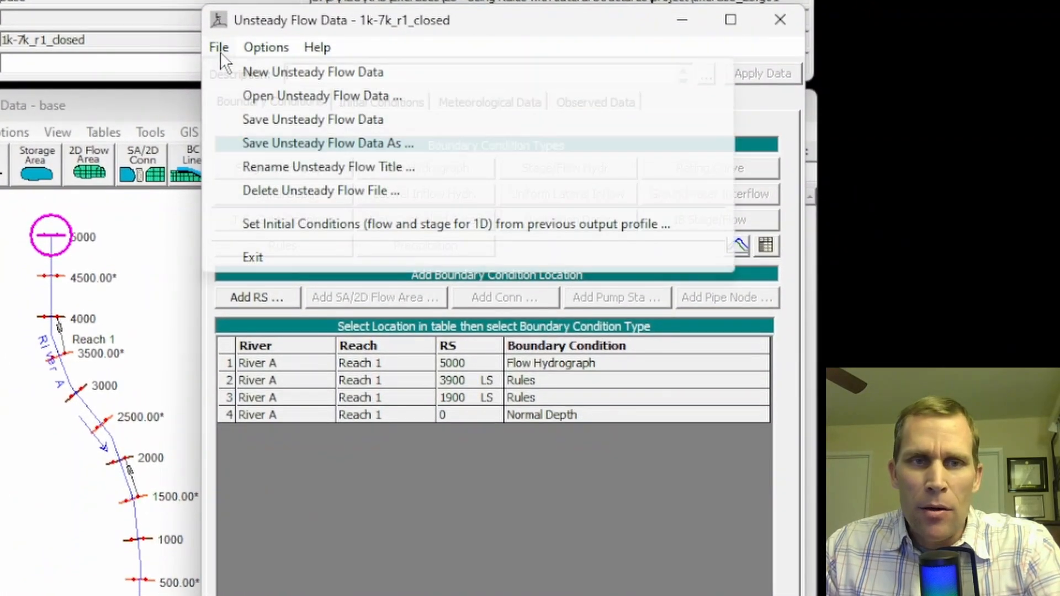
{"action": "left_click", "coordinate": [309, 144]}
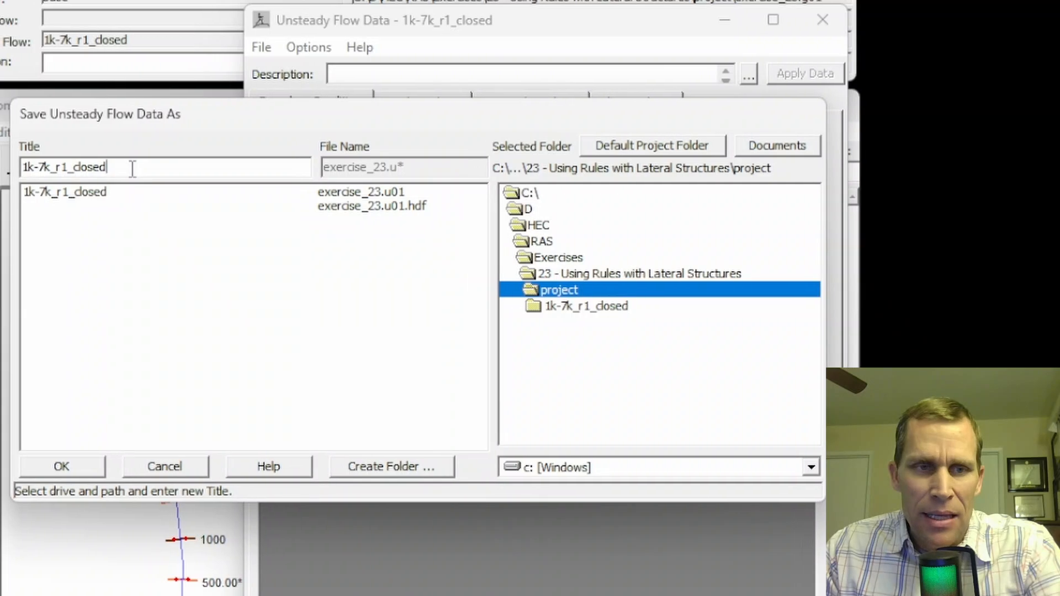
{"action": "key", "text": "BackSpace"}
{"action": "key", "text": "BackSpace"}
{"action": "key", "text": "BackSpace"}
{"action": "key", "text": "BackSpace"}
{"action": "key", "text": "BackSpace"}
{"action": "key", "text": "BackSpace"}
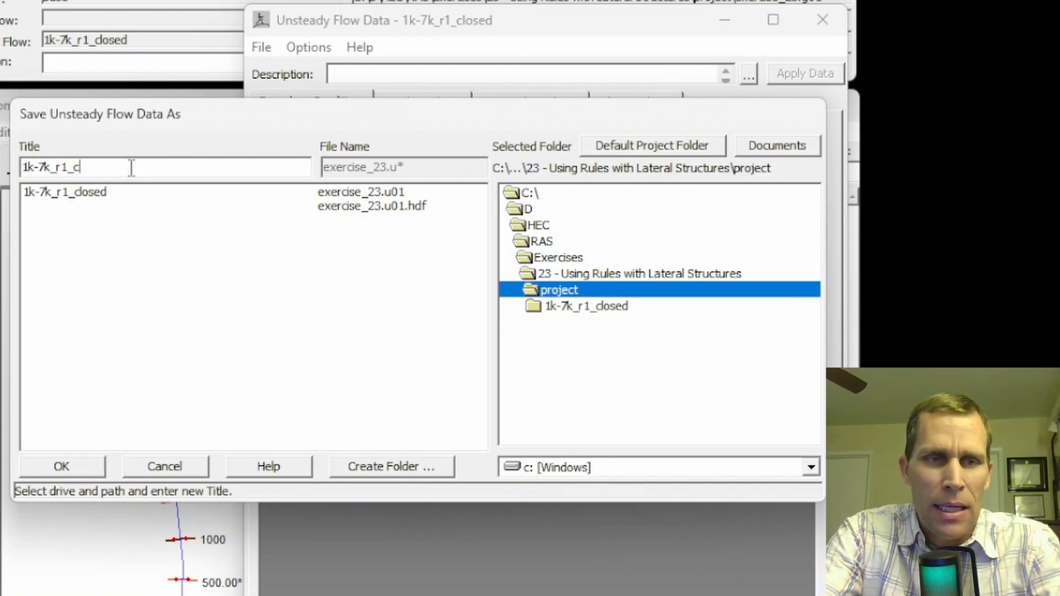
{"action": "type", "text": "rules"}
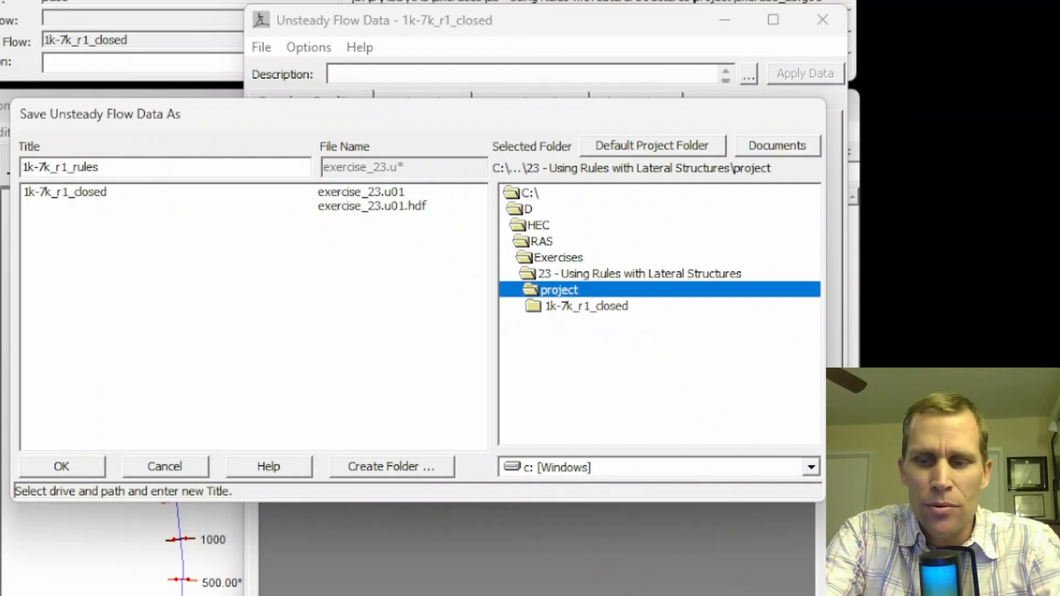
{"action": "left_click", "coordinate": [68, 463]}
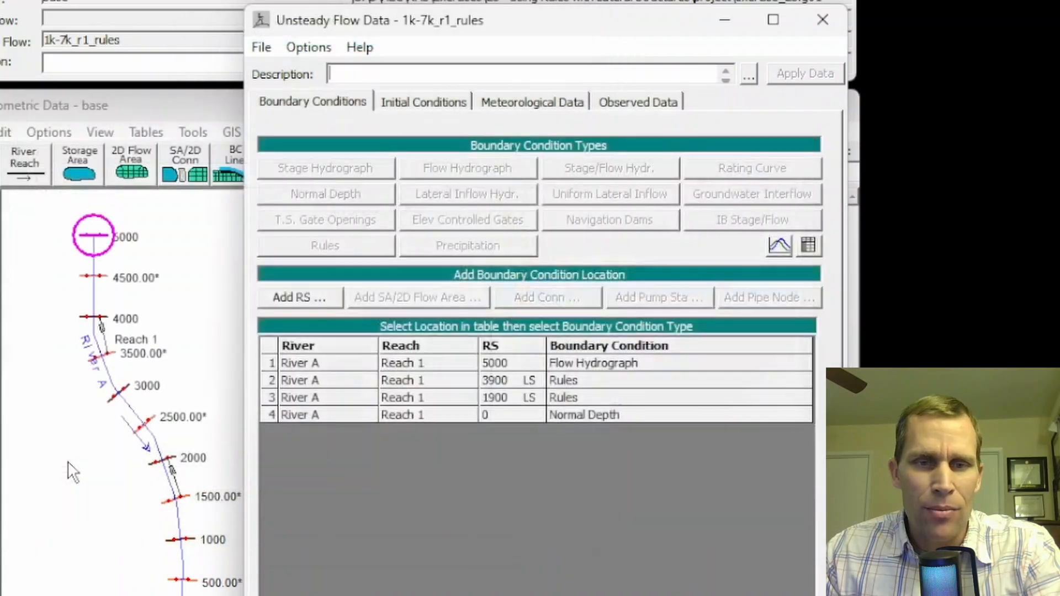
Open the rules of the lateral structure at station 3900, check the gate parameters, and open its rule operations for editing
{"action": "left_click", "coordinate": [507, 375]}
{"action": "left_click", "coordinate": [512, 390]}
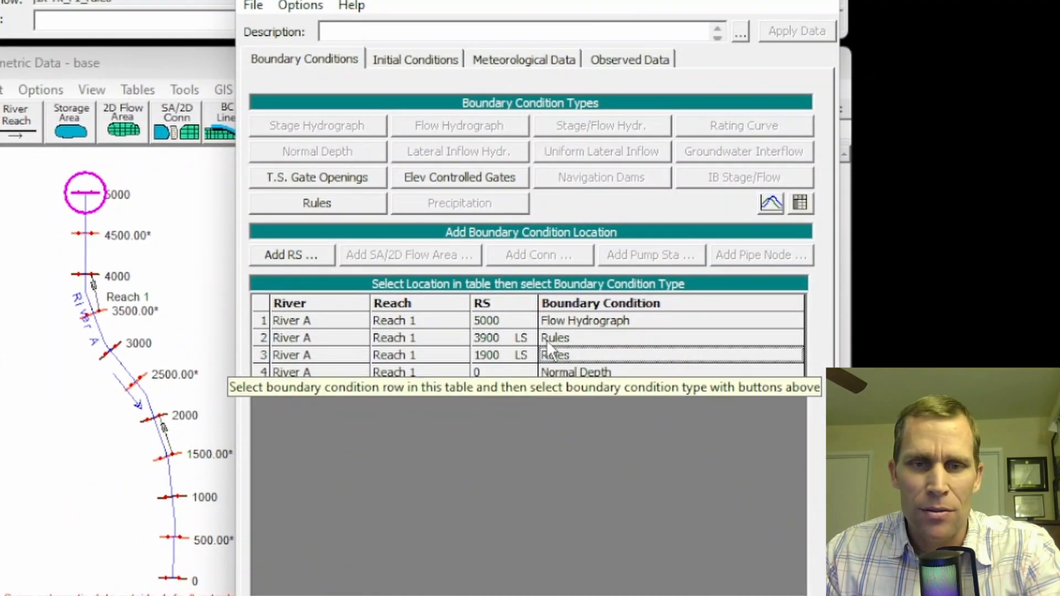
{"action": "left_click", "coordinate": [577, 370]}
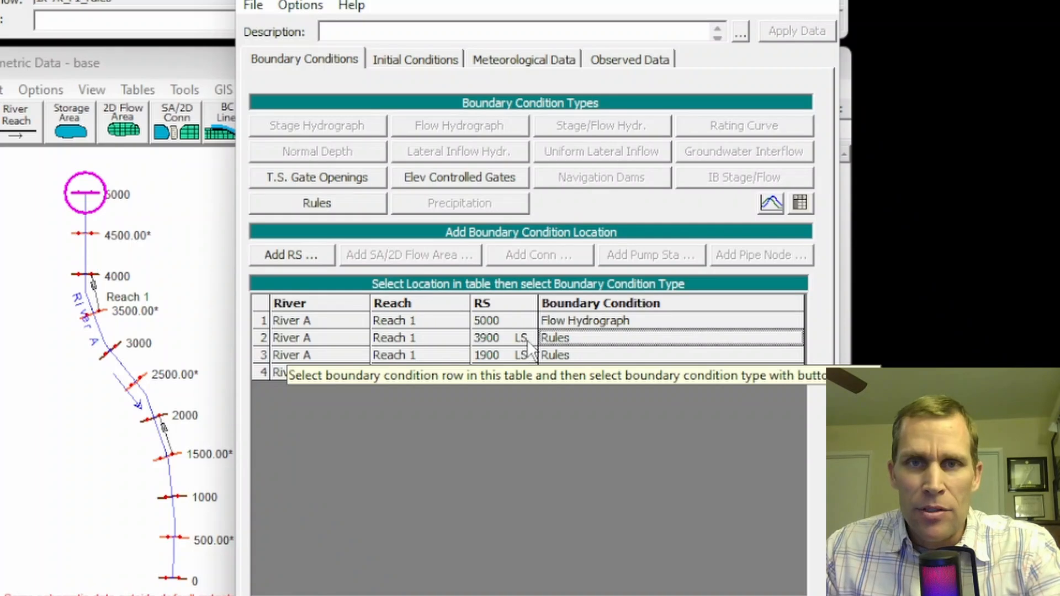
{"action": "left_click", "coordinate": [339, 205]}
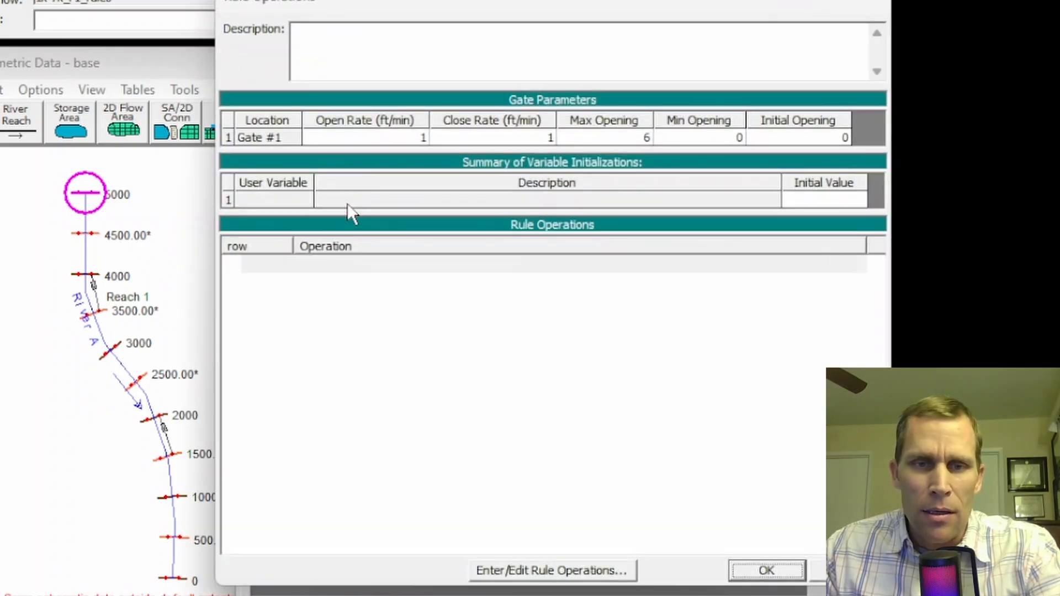
{"action": "left_click_drag", "start_coordinate": [402, 1], "coordinate": [426, 1]}
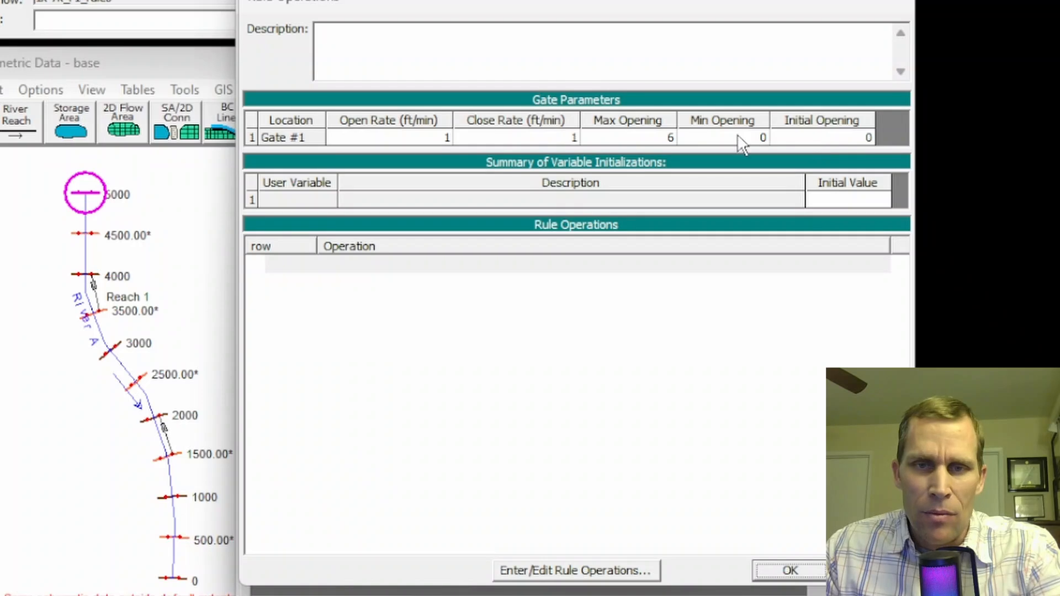
{"action": "left_click", "coordinate": [823, 141]}
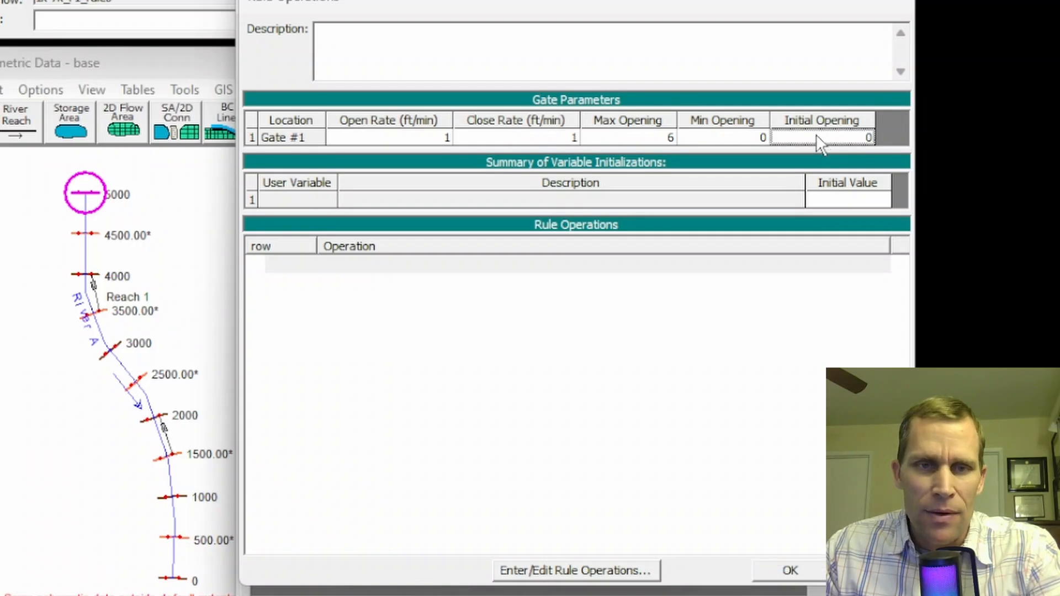
{"action": "left_click", "coordinate": [529, 577]}
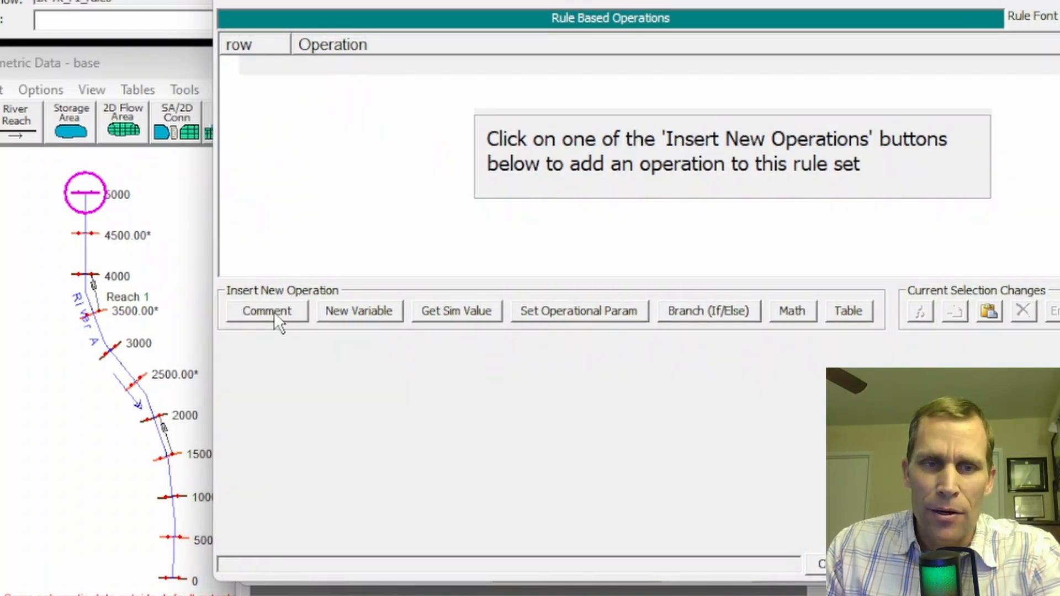
Insert a comment reading "get diveriosn flow" as the first rule operation
{"action": "left_click", "coordinate": [267, 311]}
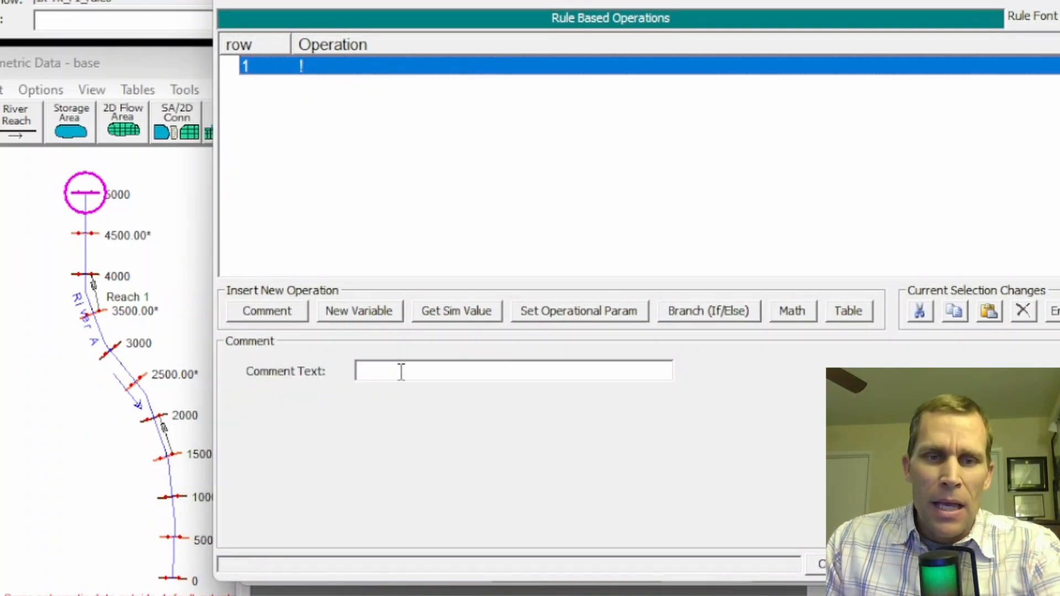
{"action": "left_click", "coordinate": [401, 372]}
{"action": "type", "text": "get diver"}
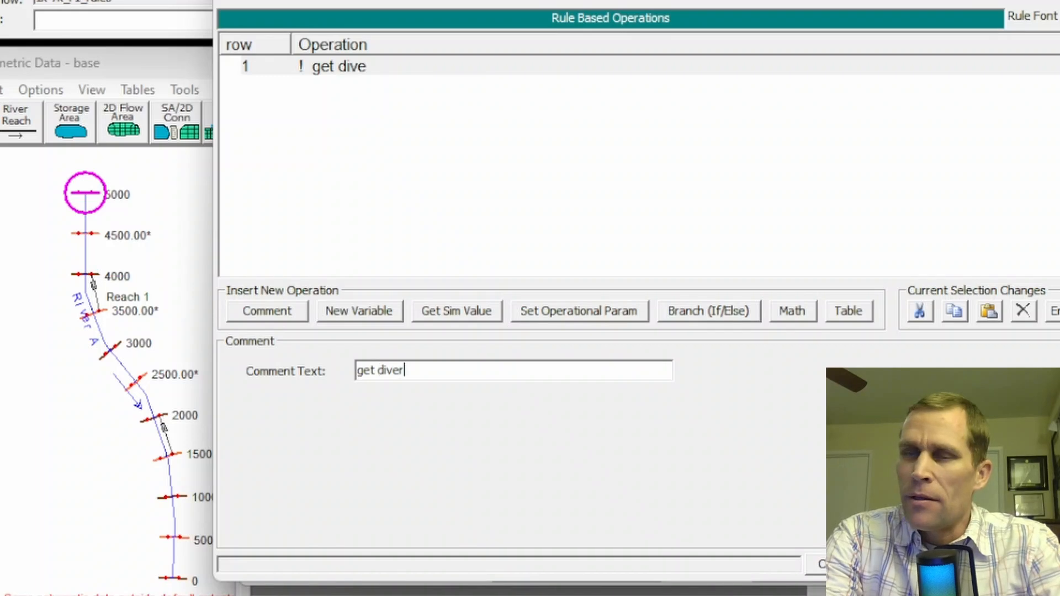
{"action": "type", "text": "iosn flow"}
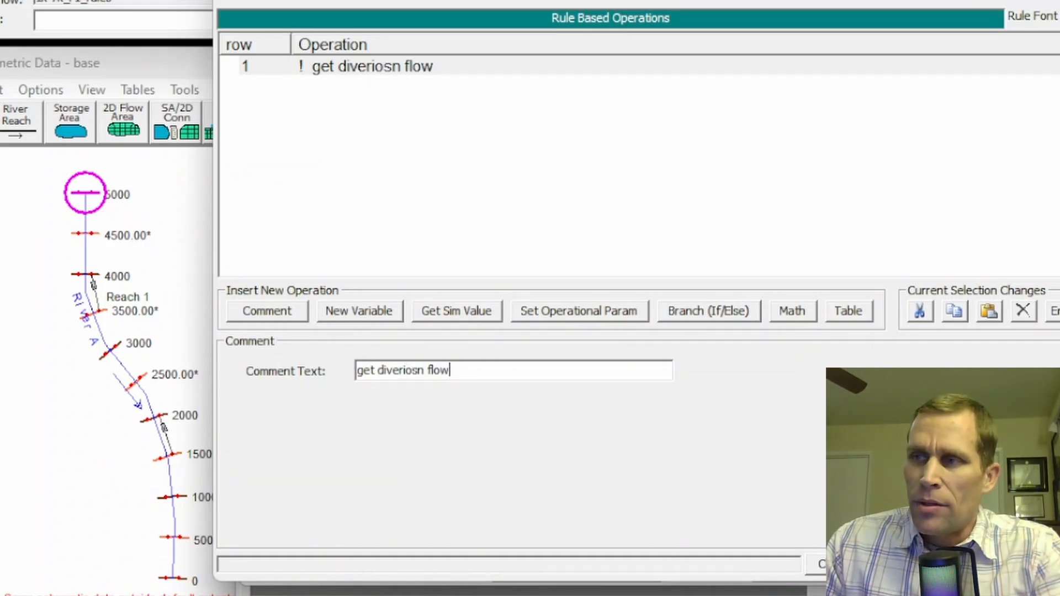
Add a simulation value operation assigning new variable q4000 the current time step cross section flow at River A, Reach 1, station 4000
{"action": "left_click", "coordinate": [359, 86]}
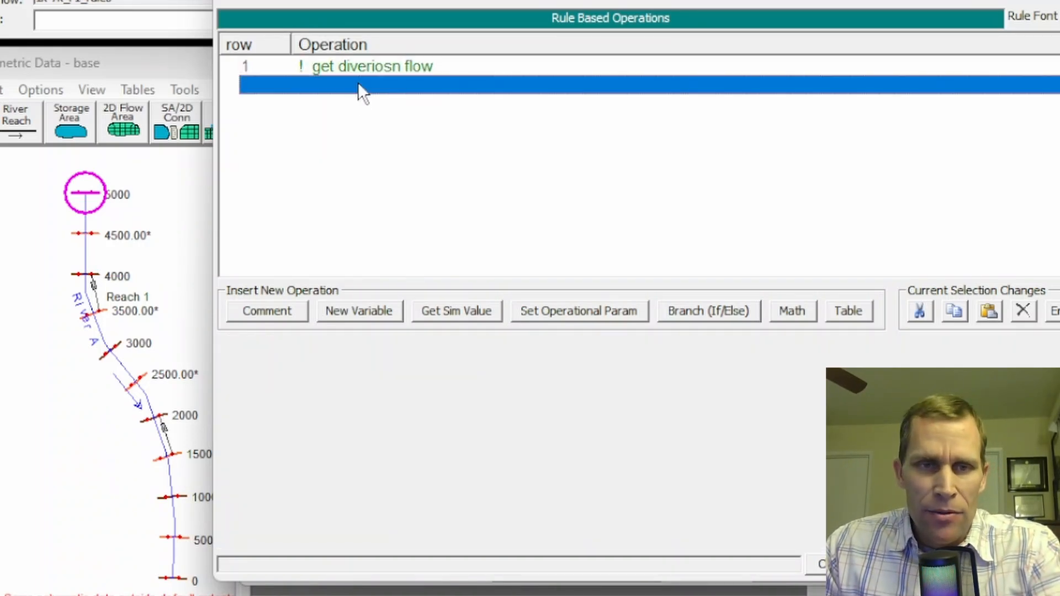
{"action": "left_click", "coordinate": [450, 309]}
{"action": "left_click", "coordinate": [259, 408]}
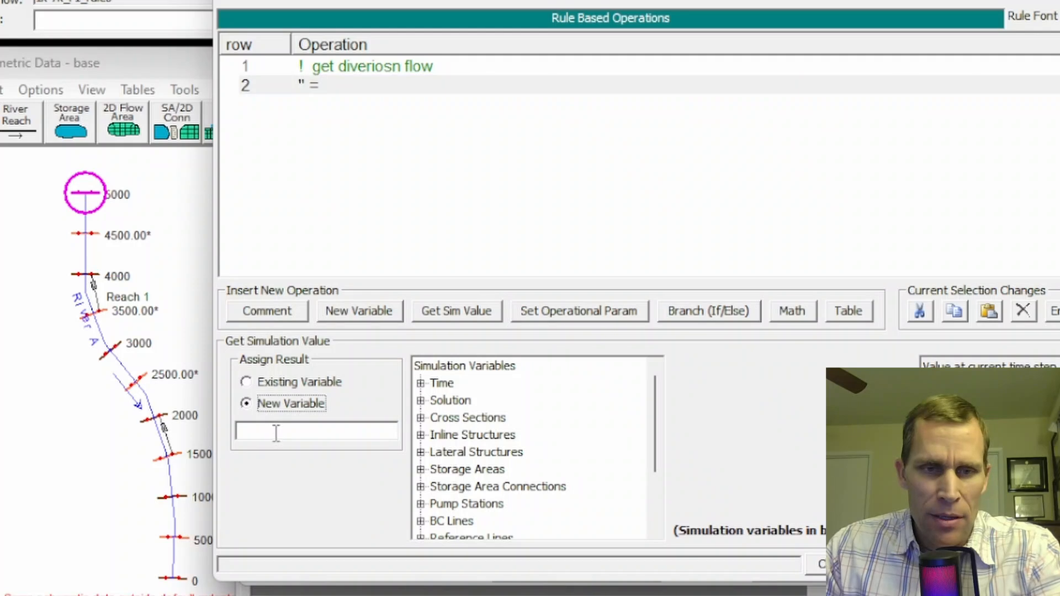
{"action": "left_click", "coordinate": [281, 439]}
{"action": "type", "text": "q4"}
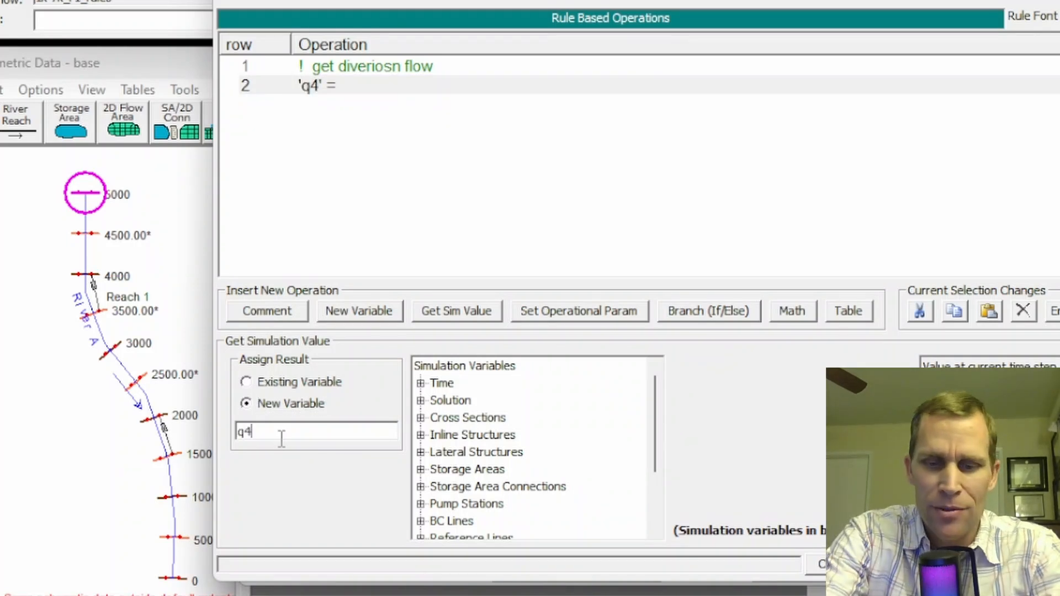
{"action": "type", "text": "000"}
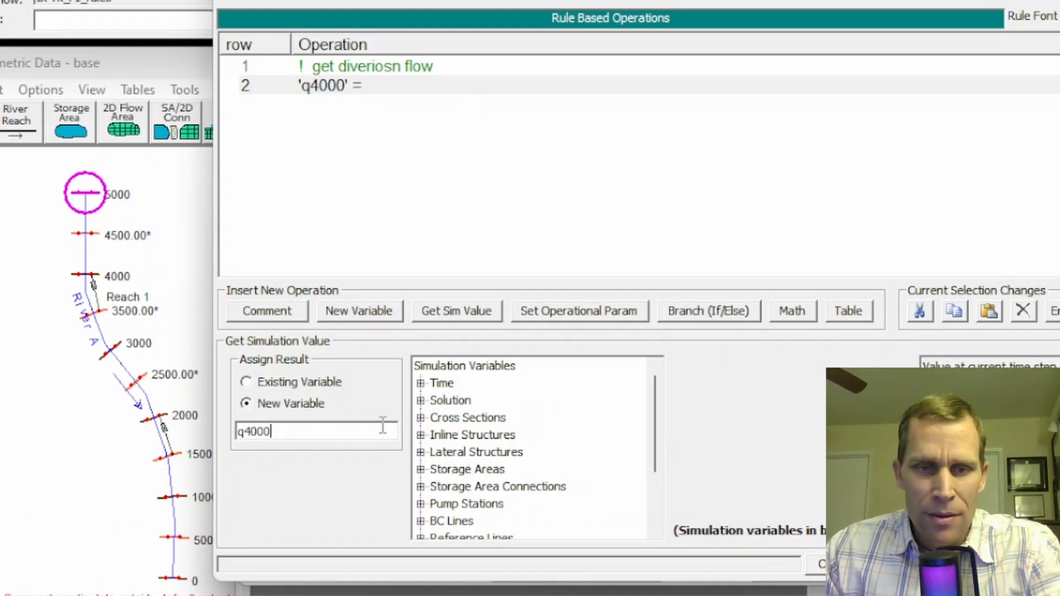
{"action": "left_click", "coordinate": [334, 418]}
{"action": "left_click", "coordinate": [373, 417]}
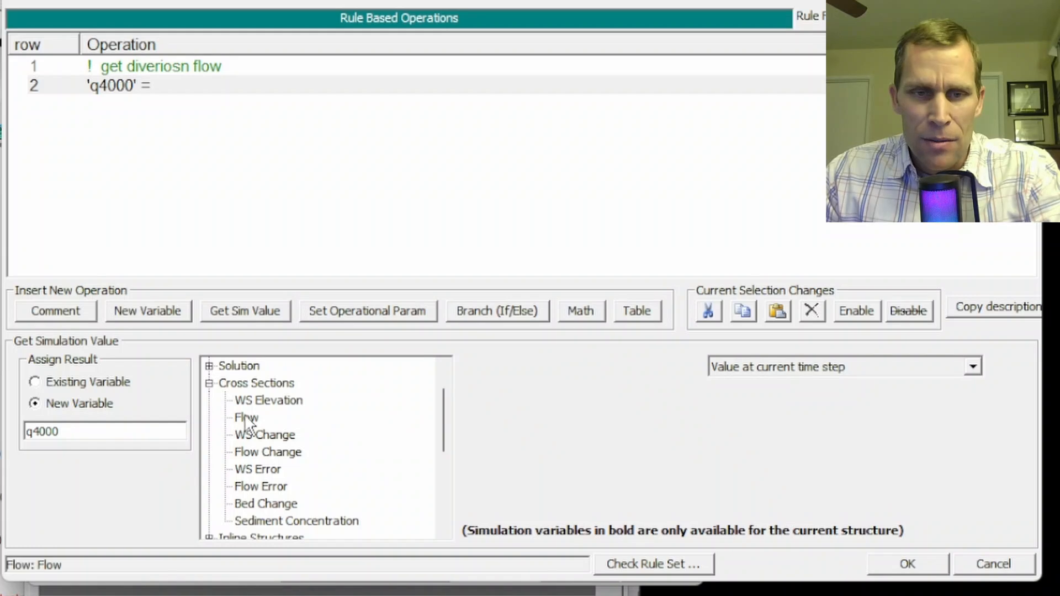
{"action": "left_click", "coordinate": [562, 433]}
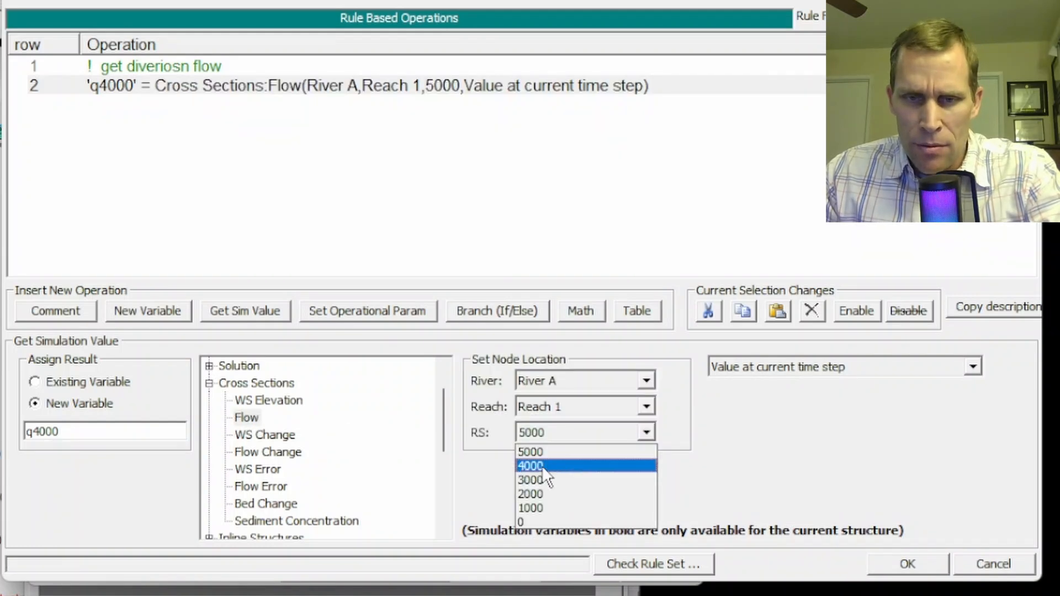
{"action": "left_click", "coordinate": [541, 465]}
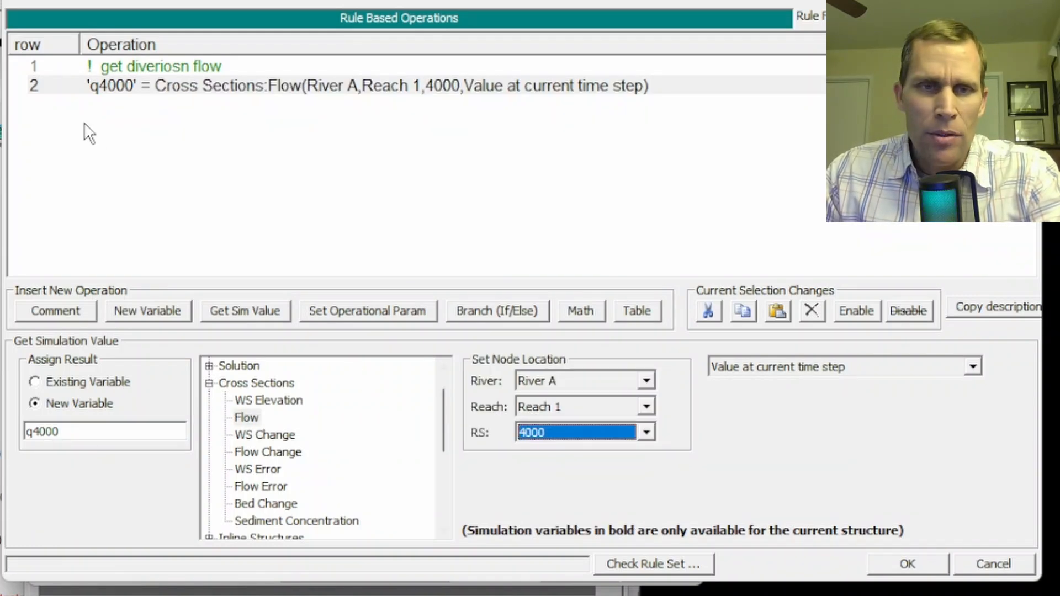
Add a math operation below the q4000 line that sets a new variable d3900 to the constant 0
{"action": "left_click", "coordinate": [102, 100]}
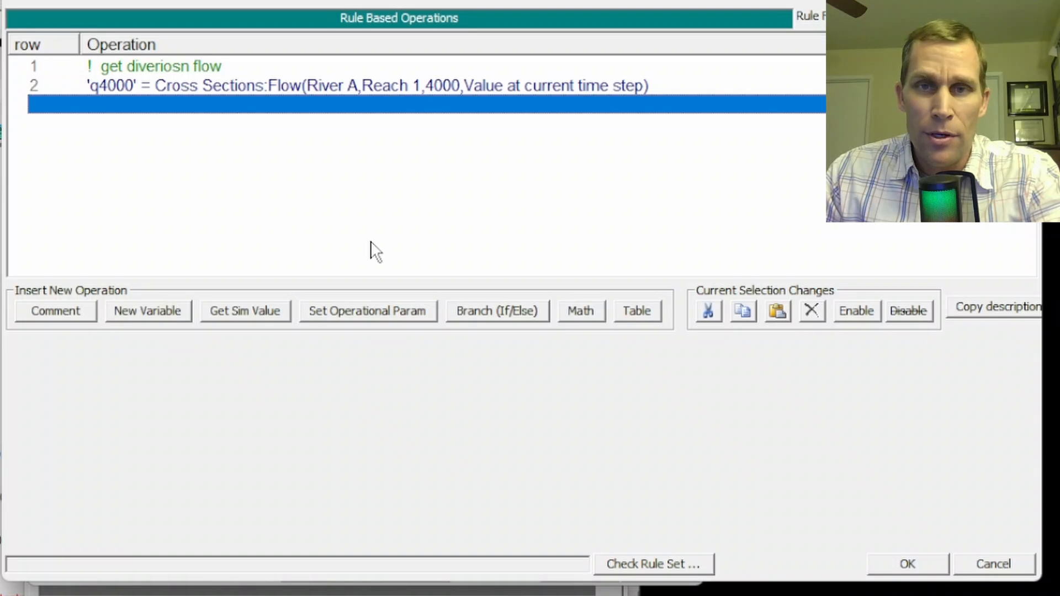
{"action": "left_click", "coordinate": [580, 310]}
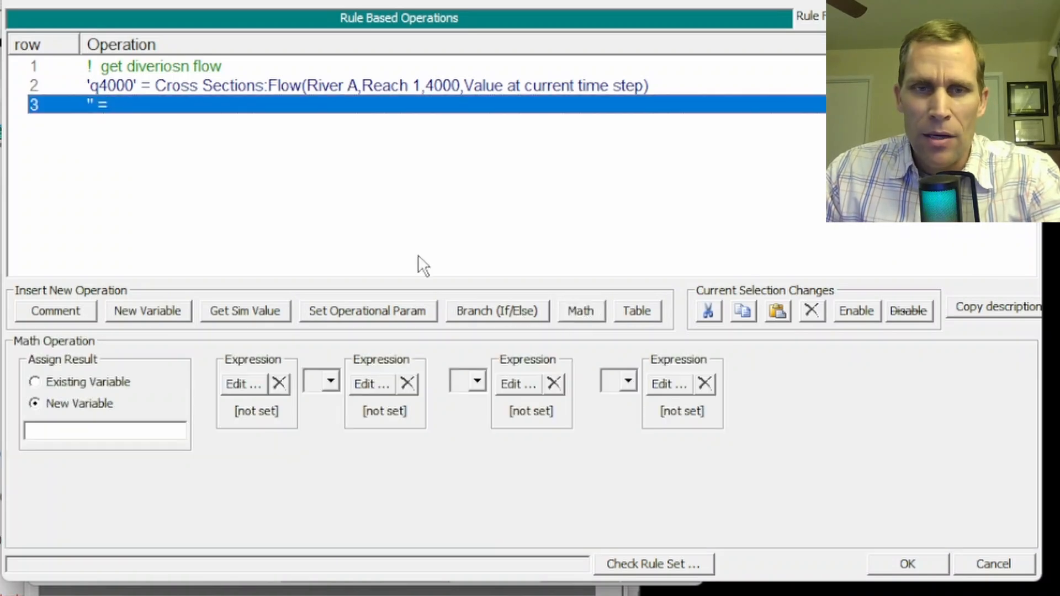
{"action": "left_click", "coordinate": [114, 428]}
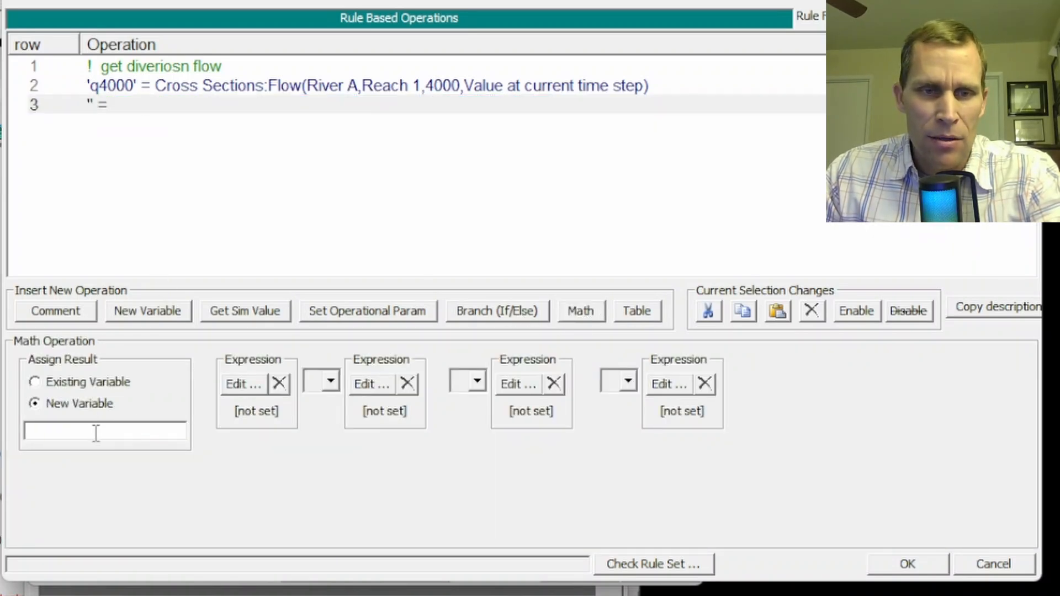
{"action": "type", "text": "d"}
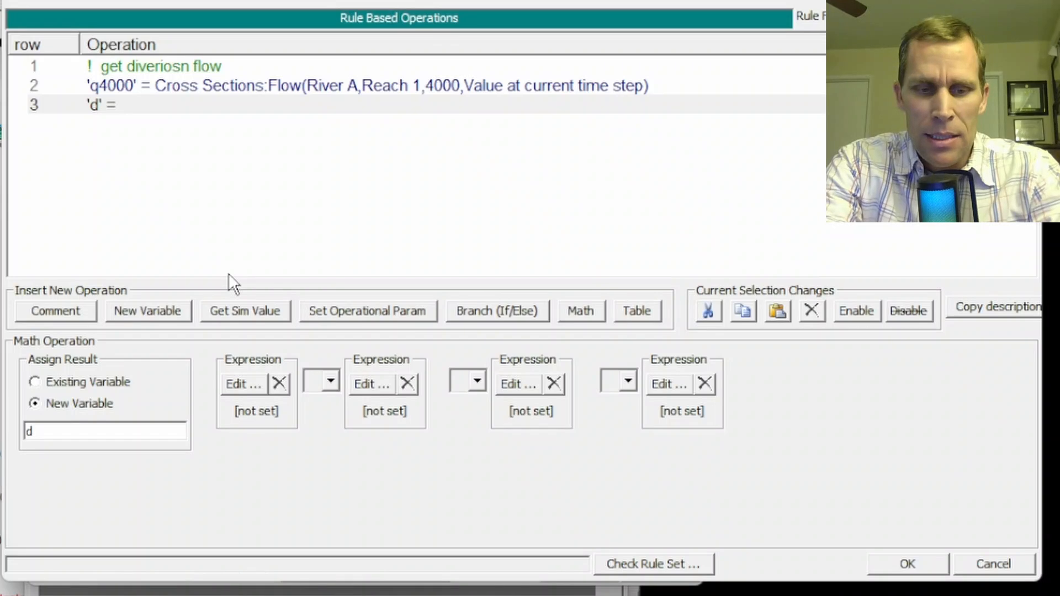
{"action": "type", "text": "3900"}
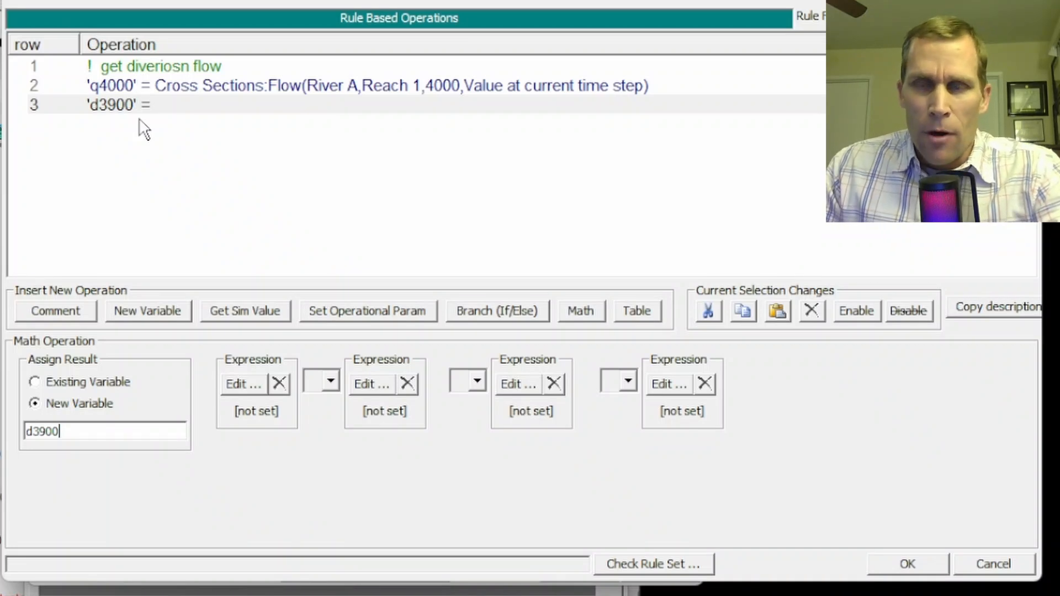
{"action": "left_click", "coordinate": [236, 388]}
{"action": "left_click", "coordinate": [762, 339]}
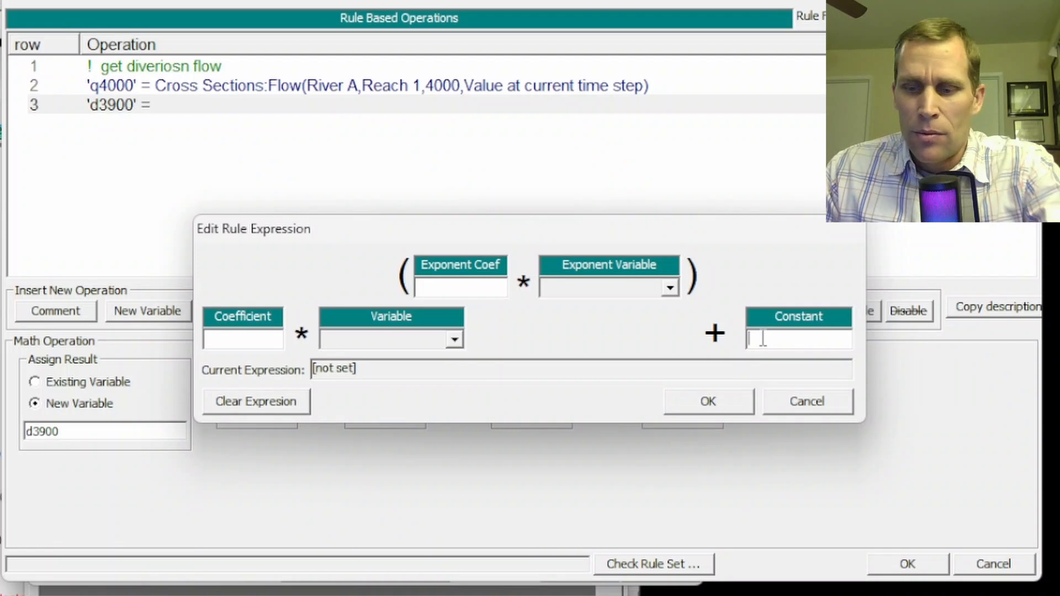
{"action": "type", "text": "0"}
{"action": "left_click", "coordinate": [724, 398]}
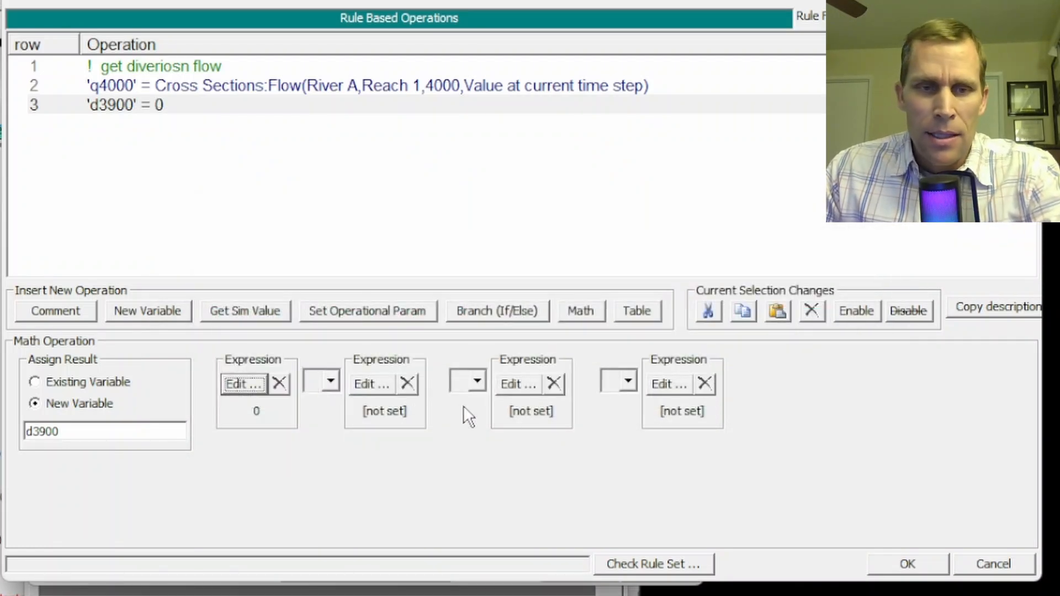
Add an empty If/Then branch closed by an End If line below the d3900 = 0 operation
{"action": "left_click", "coordinate": [112, 125]}
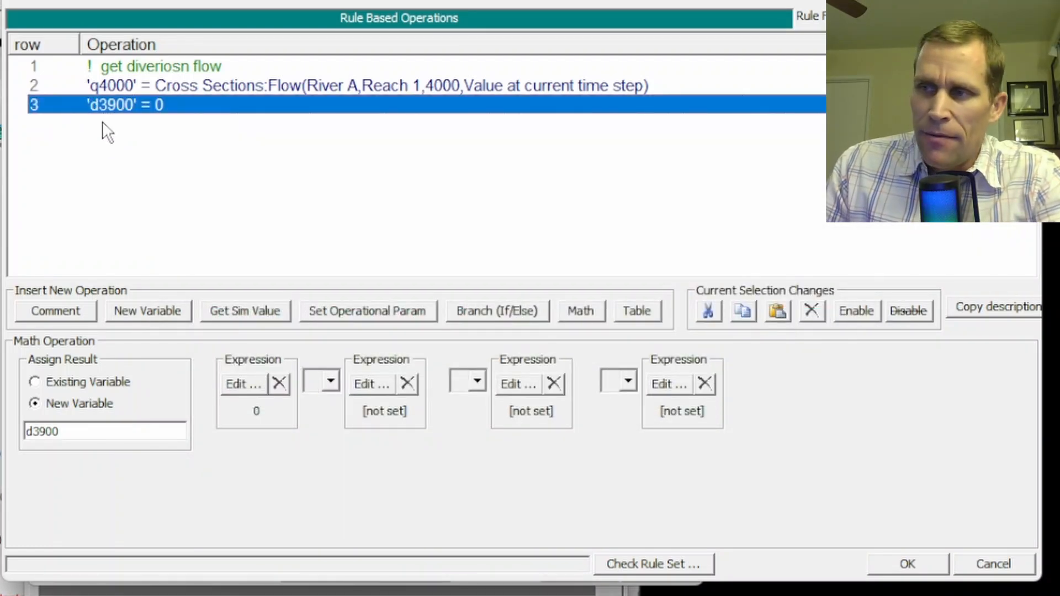
{"action": "left_click", "coordinate": [108, 125]}
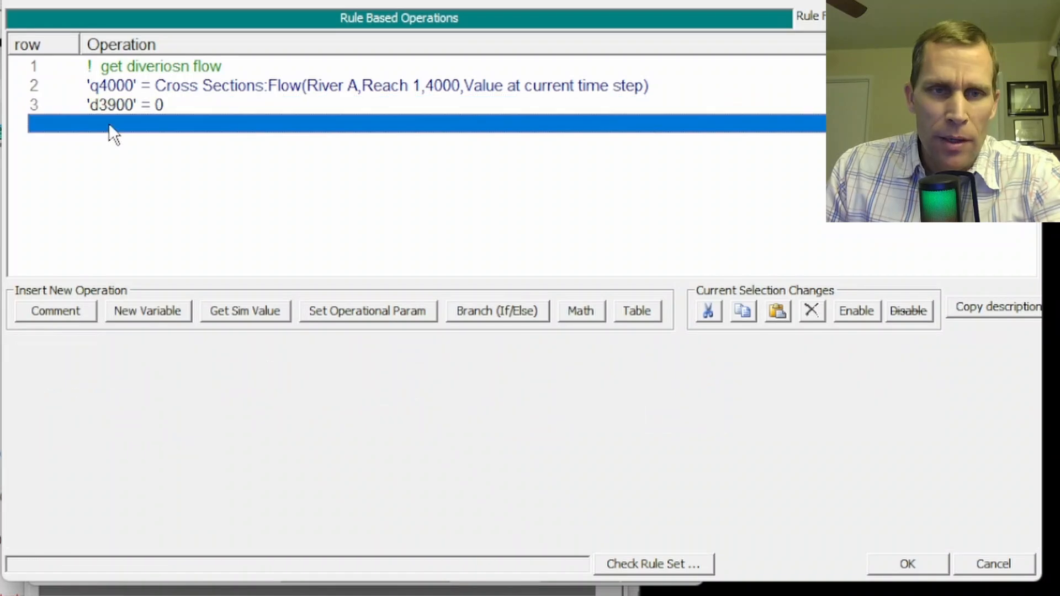
{"action": "left_click", "coordinate": [502, 310]}
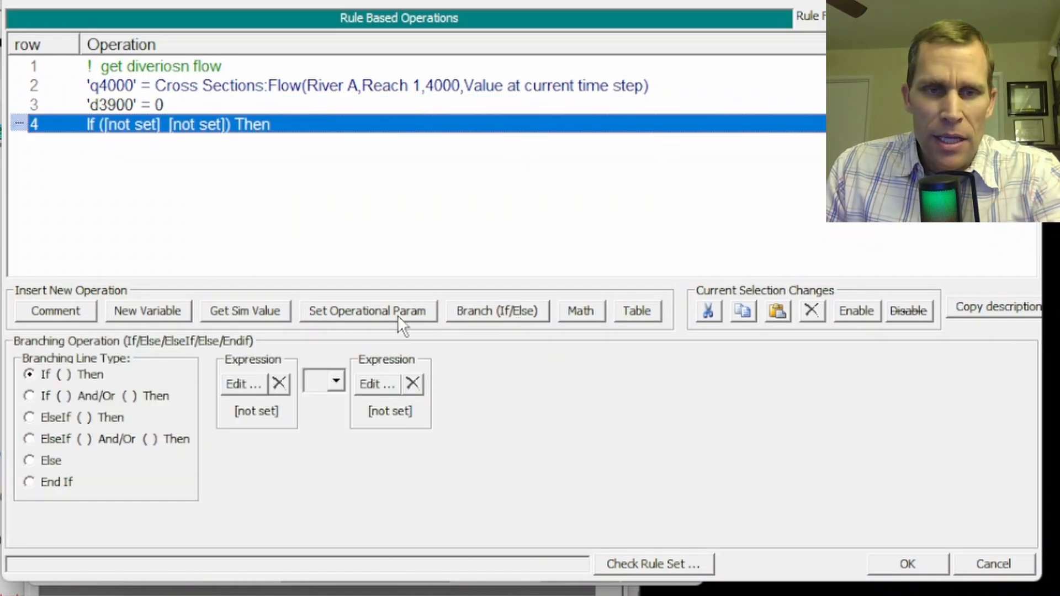
{"action": "left_click", "coordinate": [51, 375]}
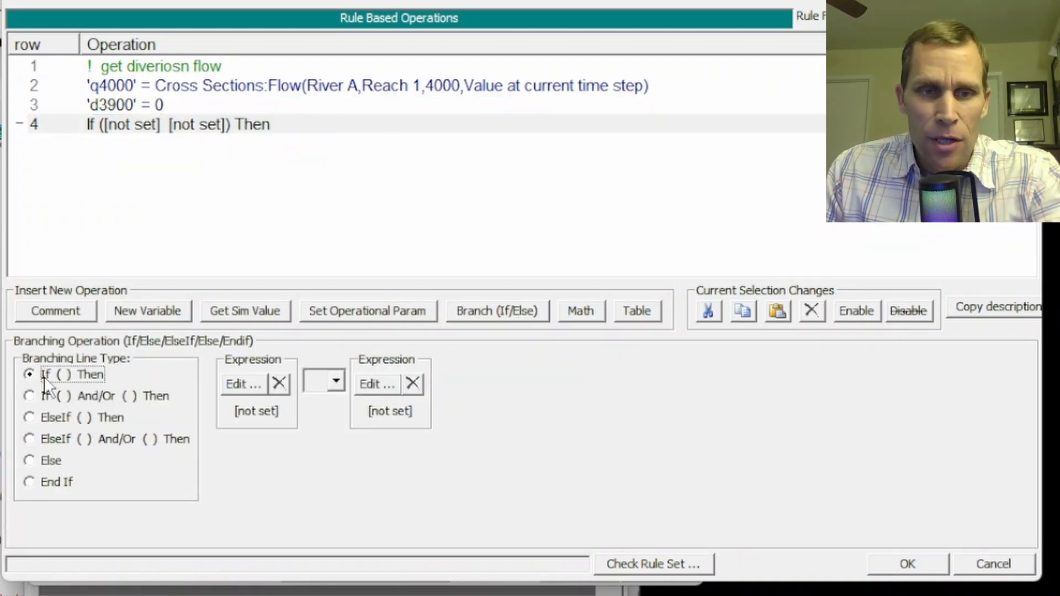
{"action": "left_click", "coordinate": [154, 144]}
{"action": "left_click", "coordinate": [486, 311]}
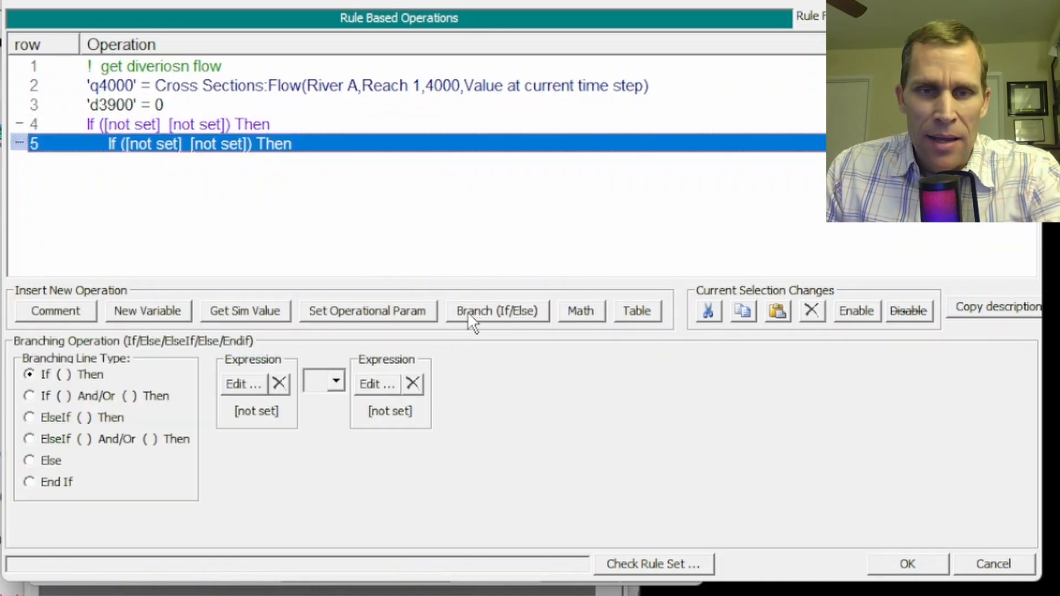
{"action": "left_click", "coordinate": [30, 482]}
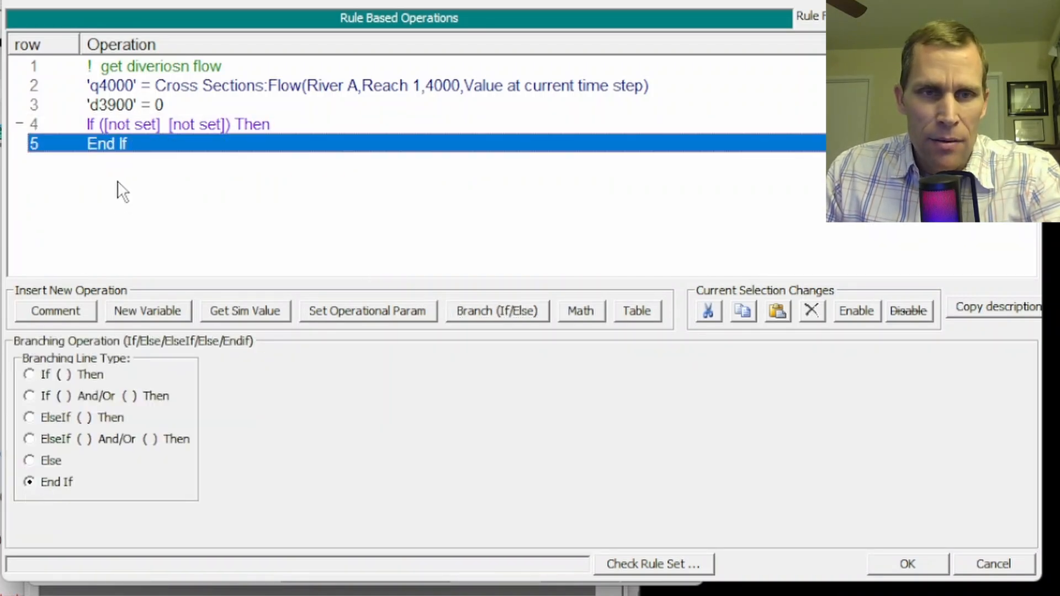
Set the condition of the empty If line to q4000 greater than the constant 3000
{"action": "left_click", "coordinate": [130, 124]}
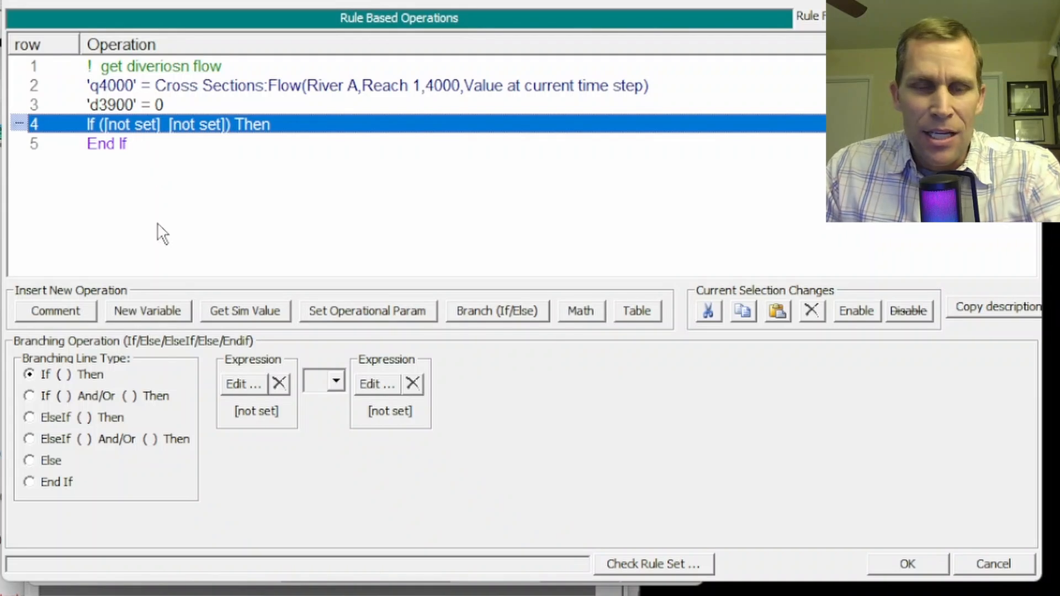
{"action": "left_click", "coordinate": [237, 381]}
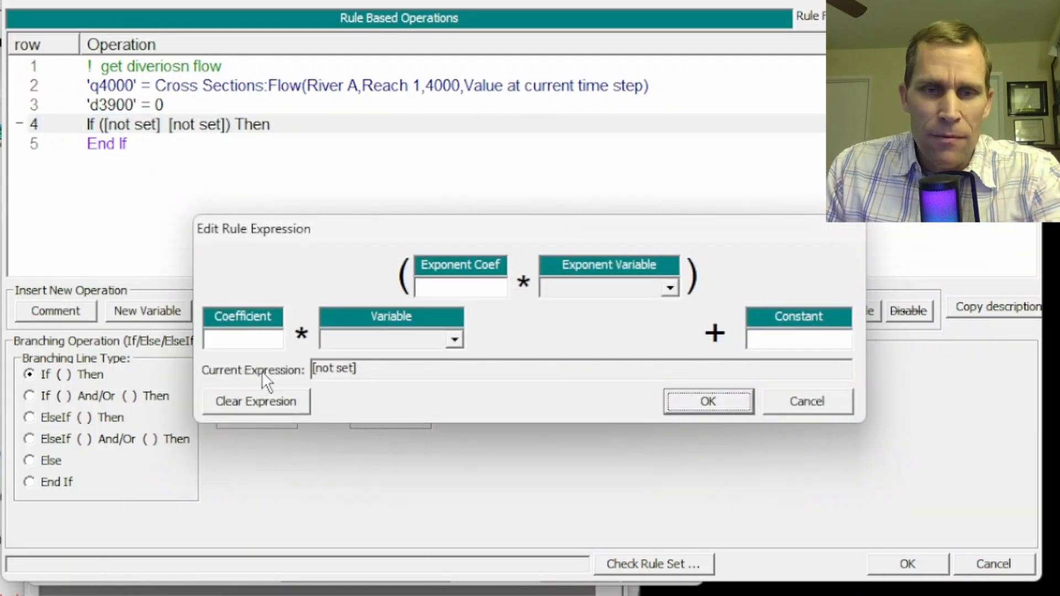
{"action": "left_click", "coordinate": [325, 338]}
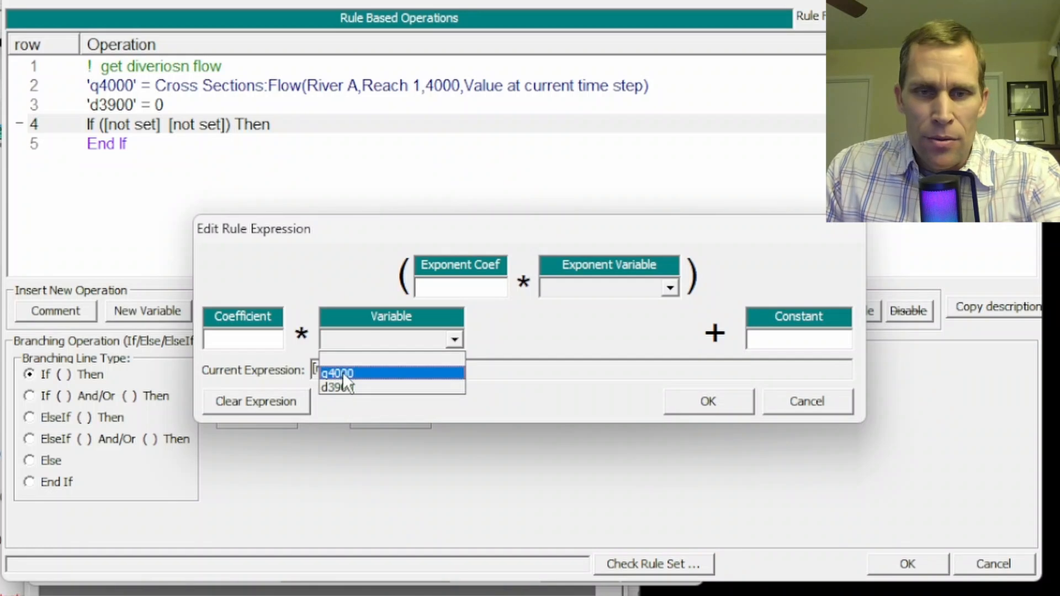
{"action": "left_click", "coordinate": [347, 372]}
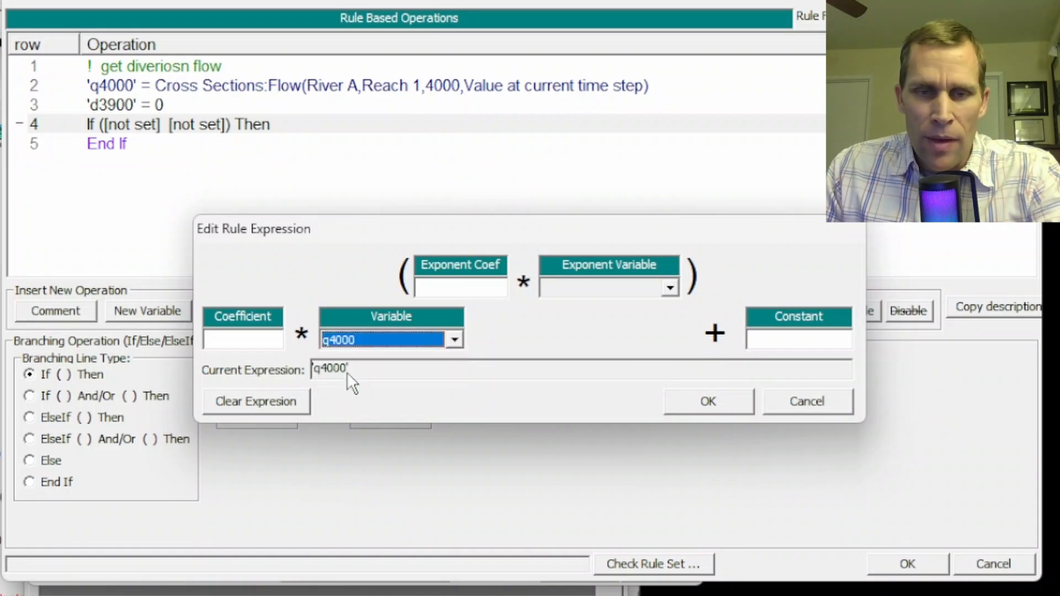
{"action": "left_click", "coordinate": [703, 406]}
{"action": "left_click", "coordinate": [320, 380]}
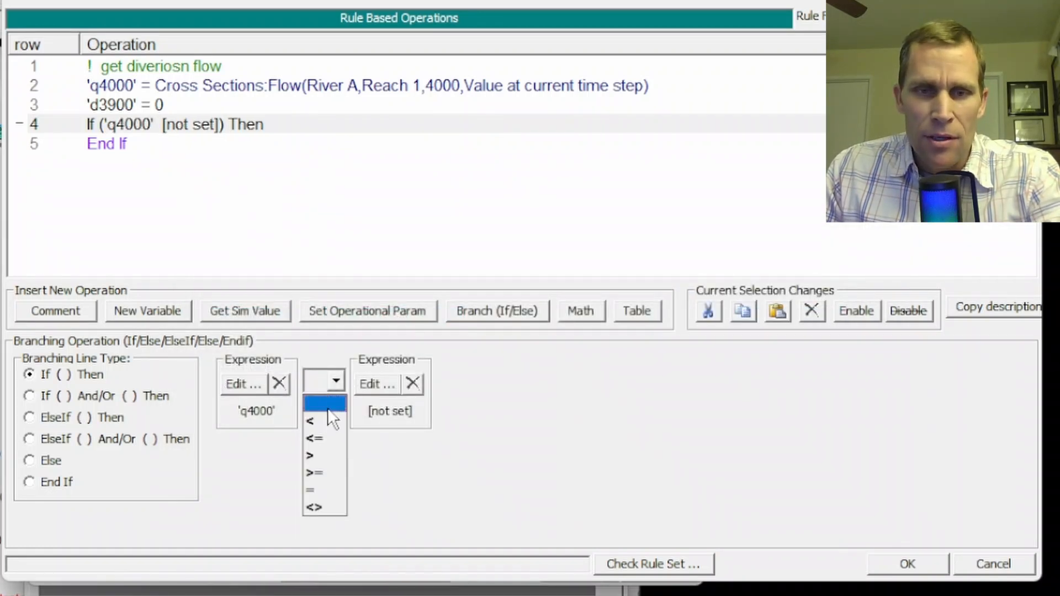
{"action": "left_click", "coordinate": [325, 455]}
{"action": "left_click", "coordinate": [373, 385]}
{"action": "left_click", "coordinate": [780, 341]}
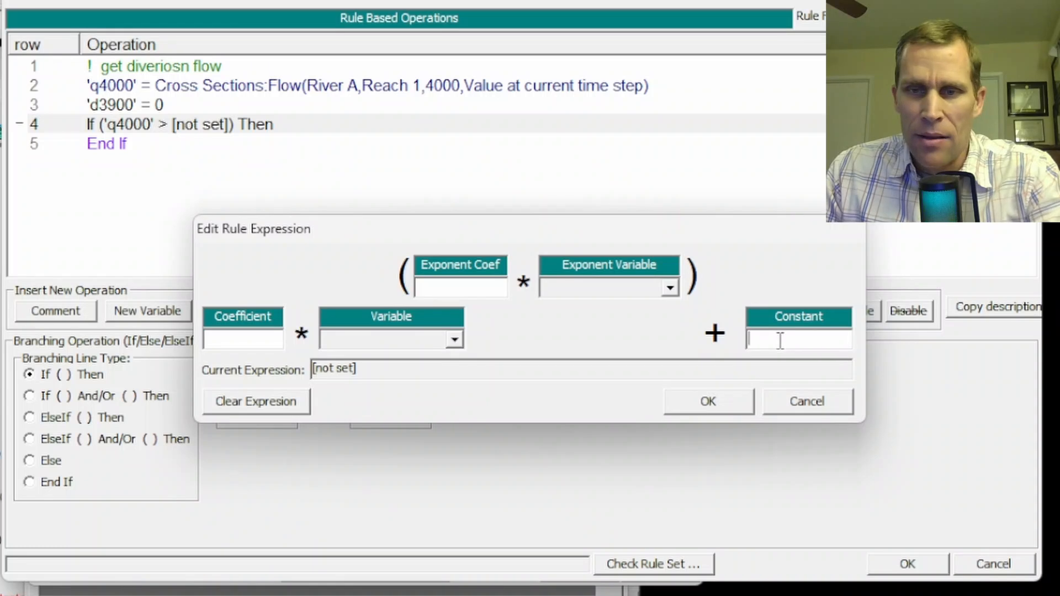
{"action": "type", "text": "3000"}
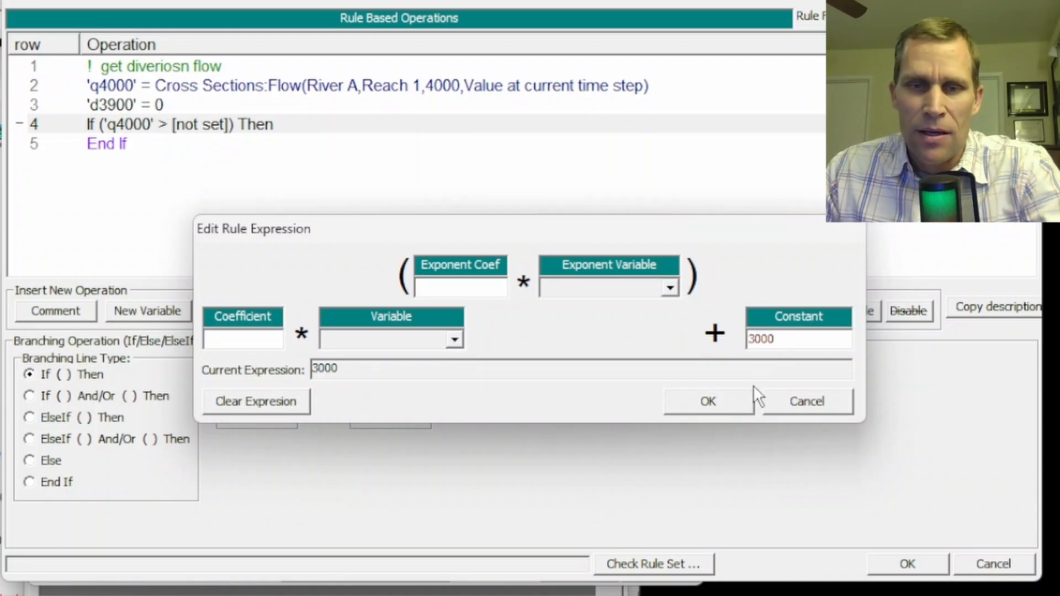
{"action": "left_click", "coordinate": [717, 408]}
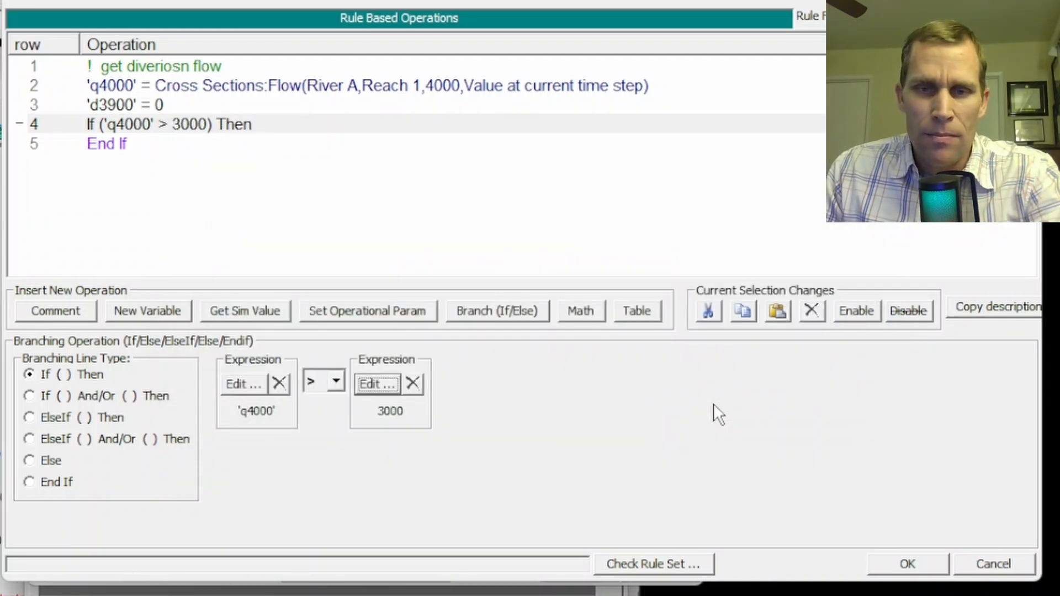
Insert a math operation inside the q4000 If block that assigns existing variable d3900 the expression q4000 - 3000
{"action": "left_click", "coordinate": [112, 107]}
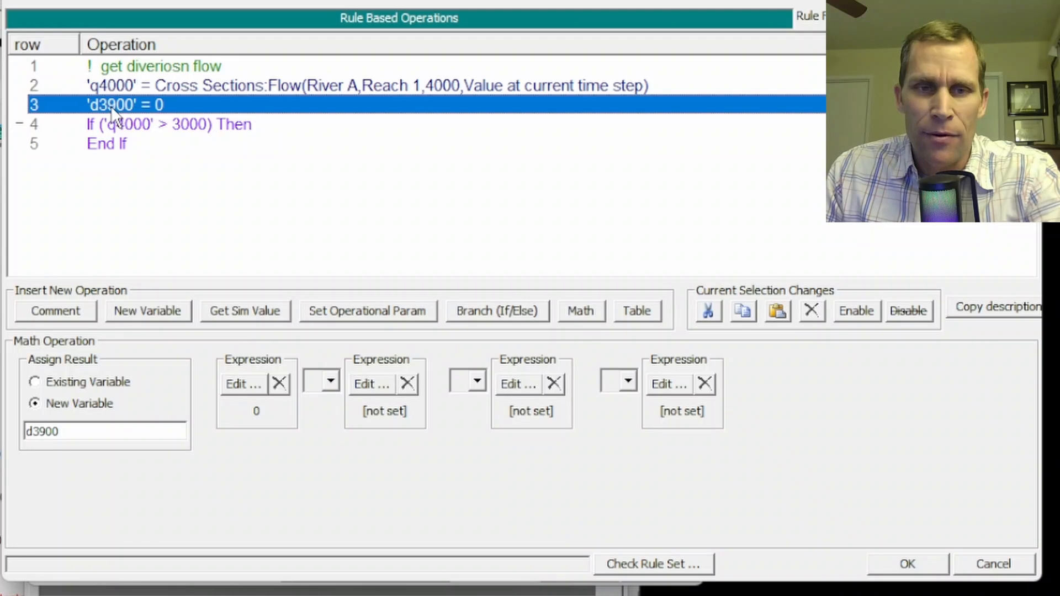
{"action": "left_click", "coordinate": [112, 145]}
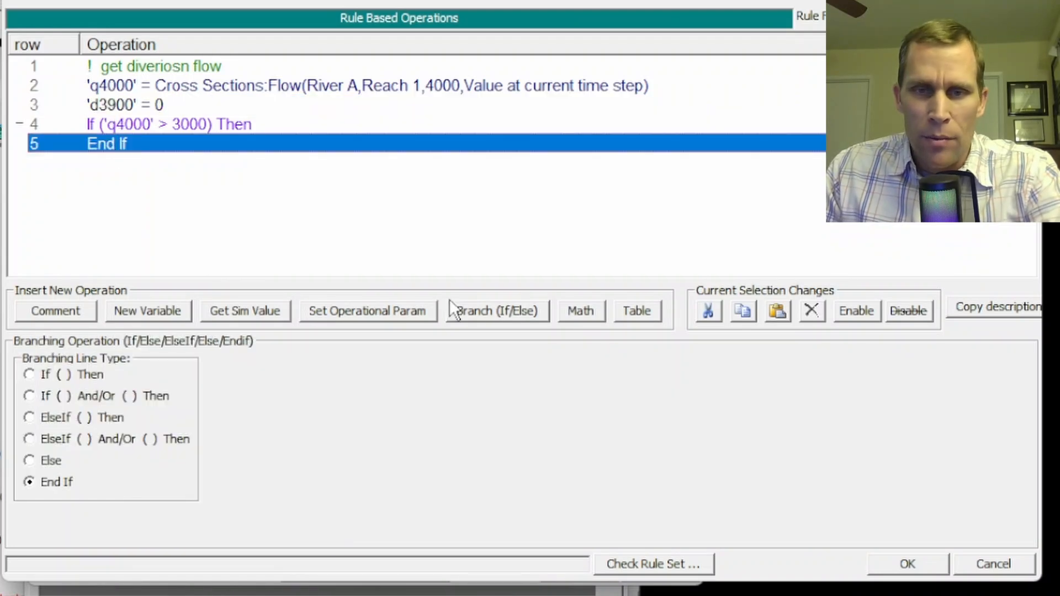
{"action": "left_click", "coordinate": [574, 318]}
{"action": "left_click", "coordinate": [81, 381]}
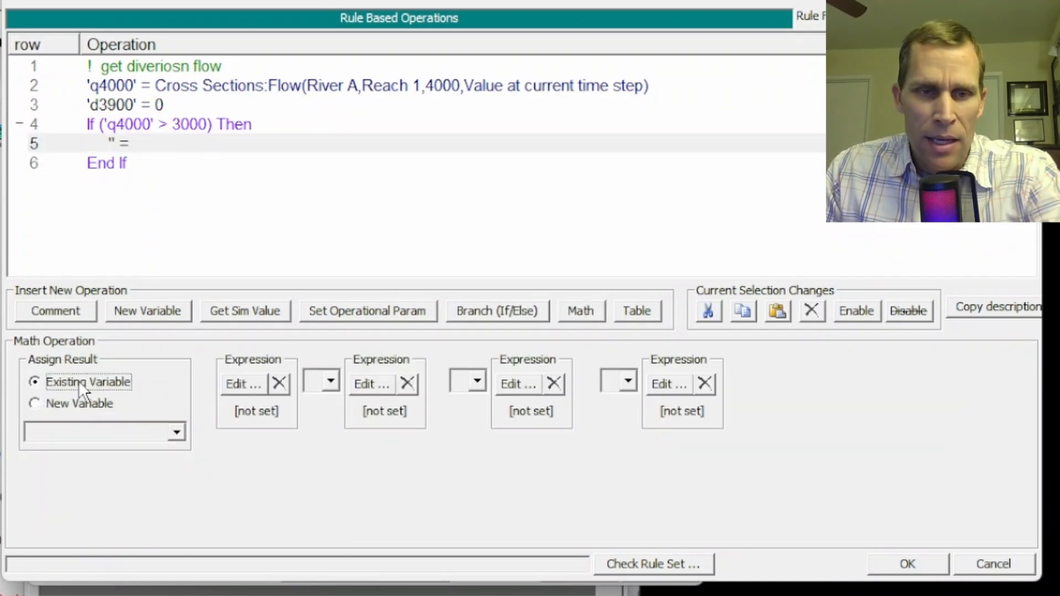
{"action": "left_click", "coordinate": [107, 432]}
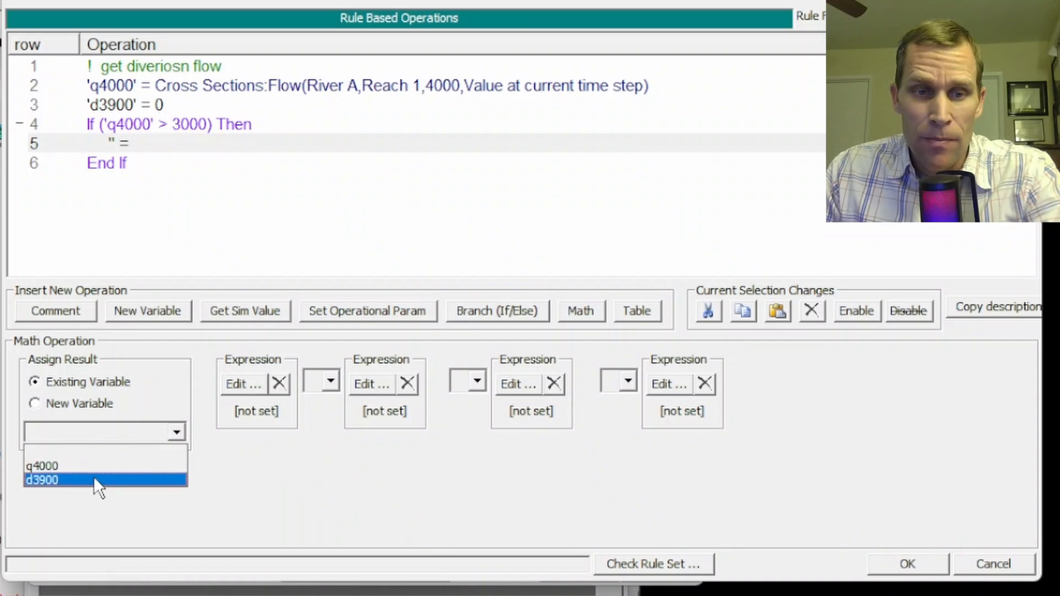
{"action": "left_click", "coordinate": [74, 479]}
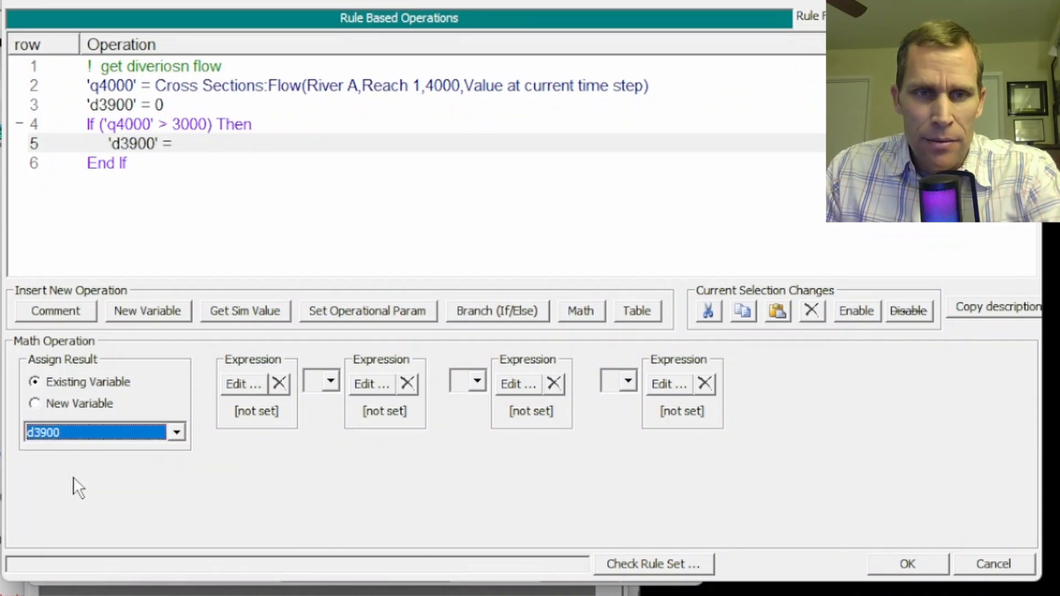
{"action": "left_click", "coordinate": [240, 382]}
{"action": "left_click", "coordinate": [350, 339]}
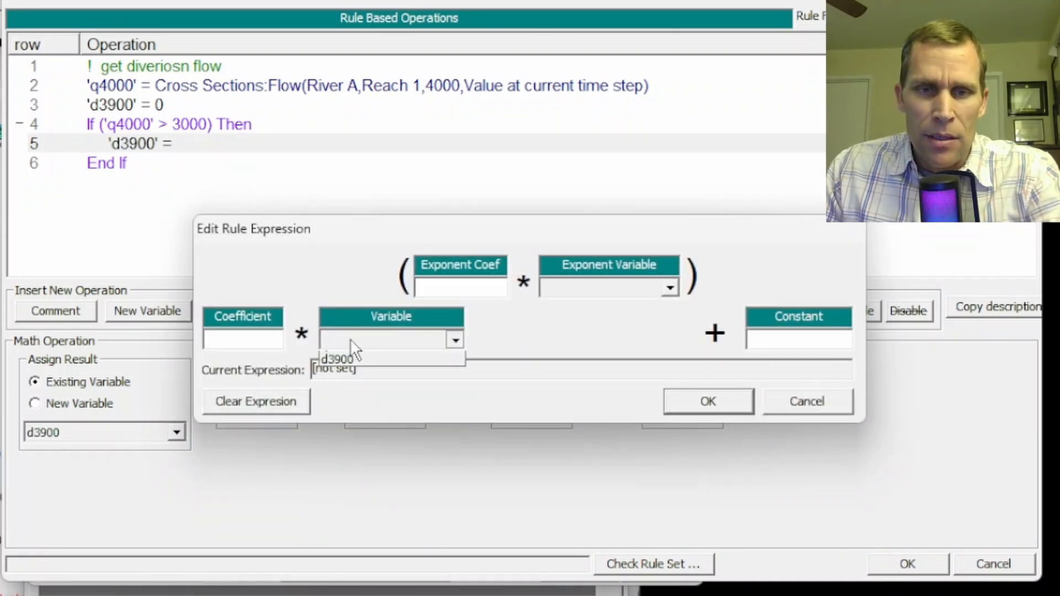
{"action": "left_click", "coordinate": [349, 367]}
{"action": "left_click", "coordinate": [784, 339]}
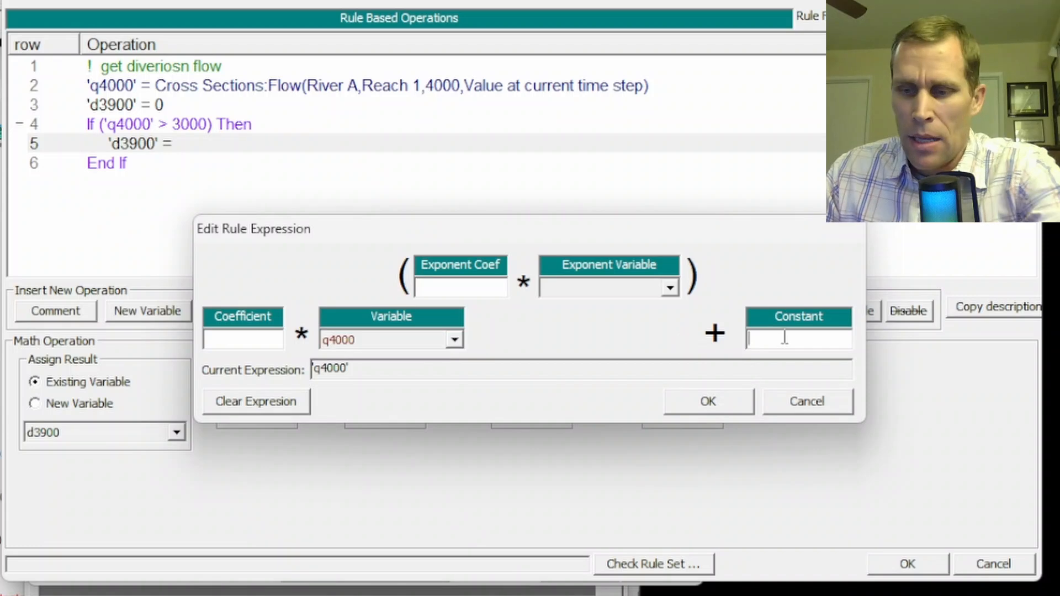
{"action": "type", "text": "-3000"}
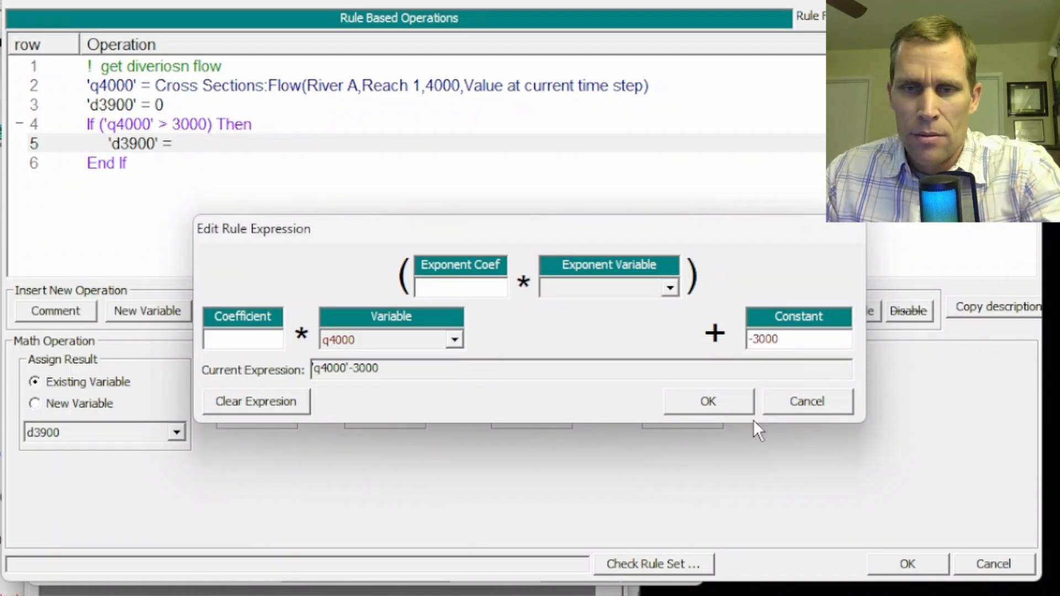
{"action": "left_click", "coordinate": [704, 398]}
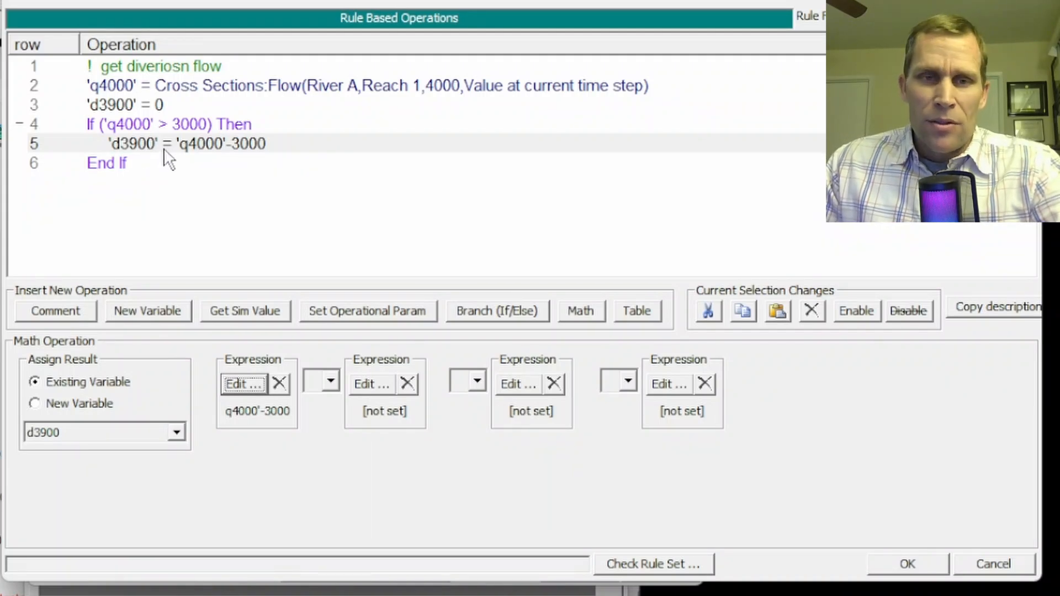
Add a second empty If/Then branch with its End If line at the end of the rule set
{"action": "left_click", "coordinate": [114, 185]}
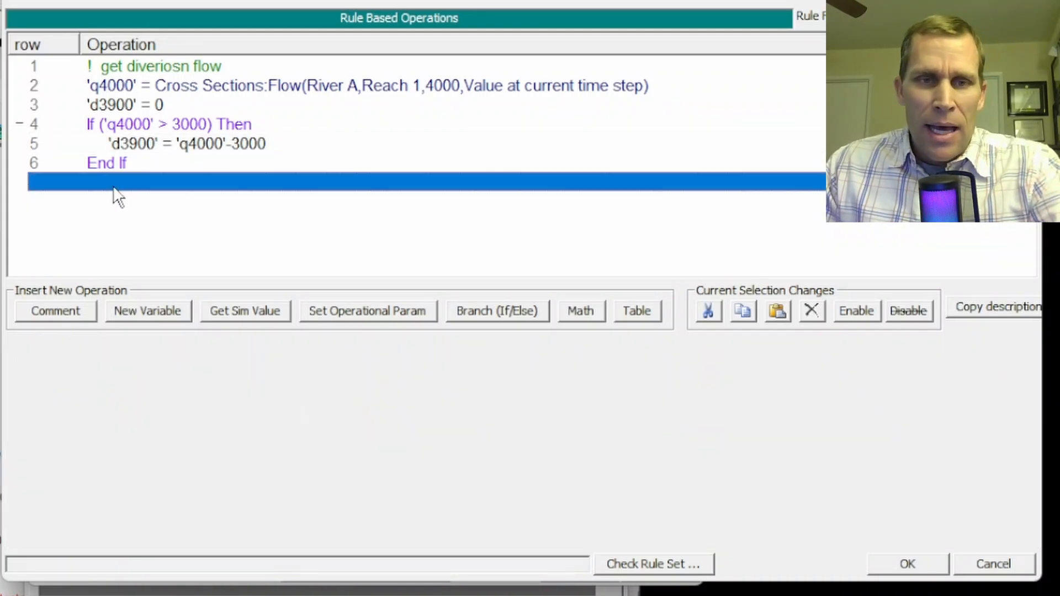
{"action": "left_click", "coordinate": [484, 325]}
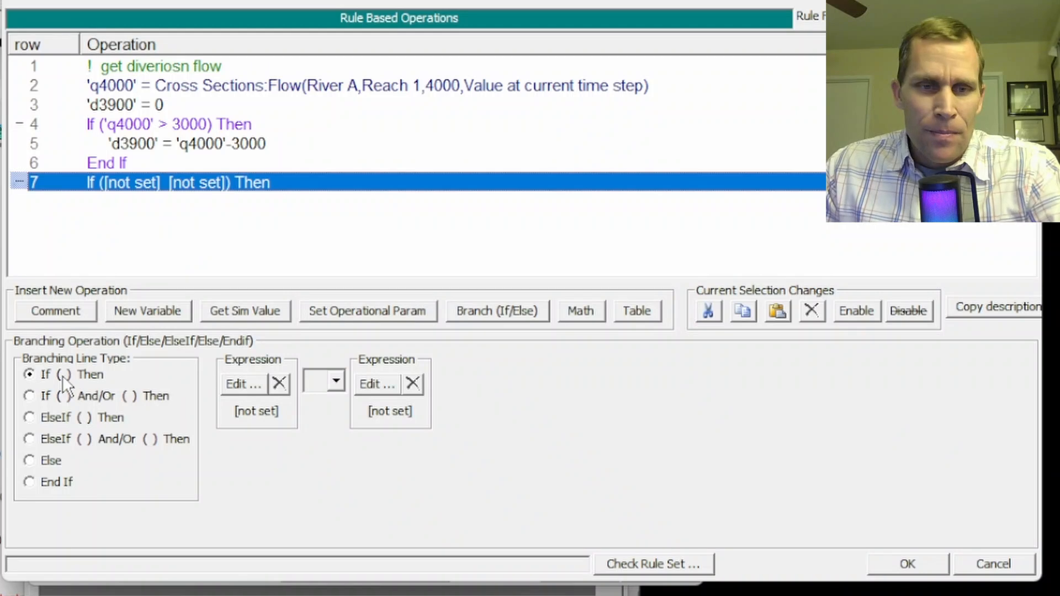
{"action": "left_click", "coordinate": [136, 202]}
{"action": "left_click", "coordinate": [479, 310]}
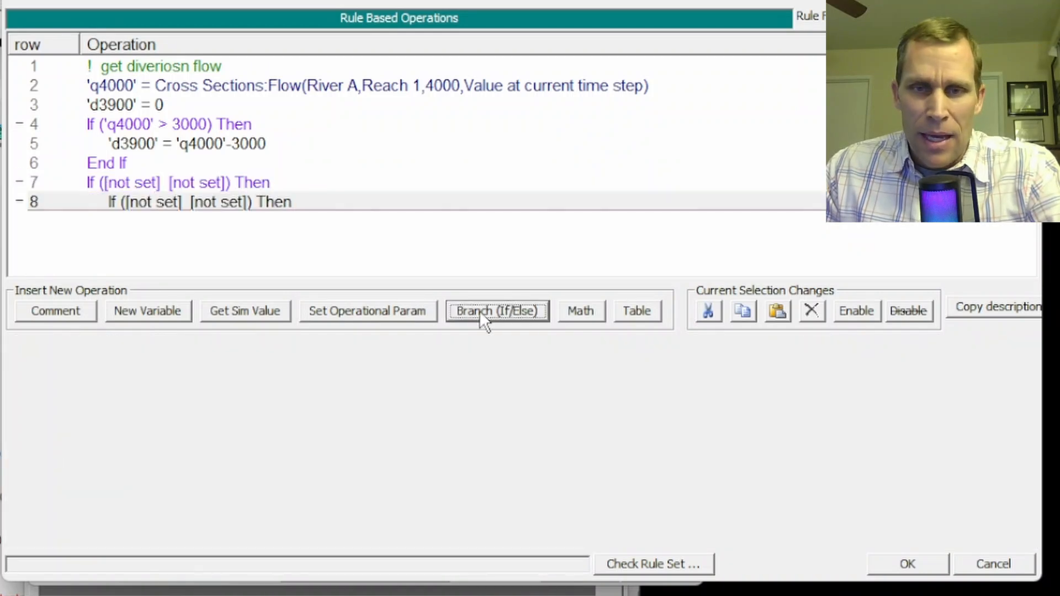
{"action": "left_click", "coordinate": [58, 483]}
Set the second If line's condition to d3900 greater than the constant 1000
{"action": "left_click", "coordinate": [121, 185]}
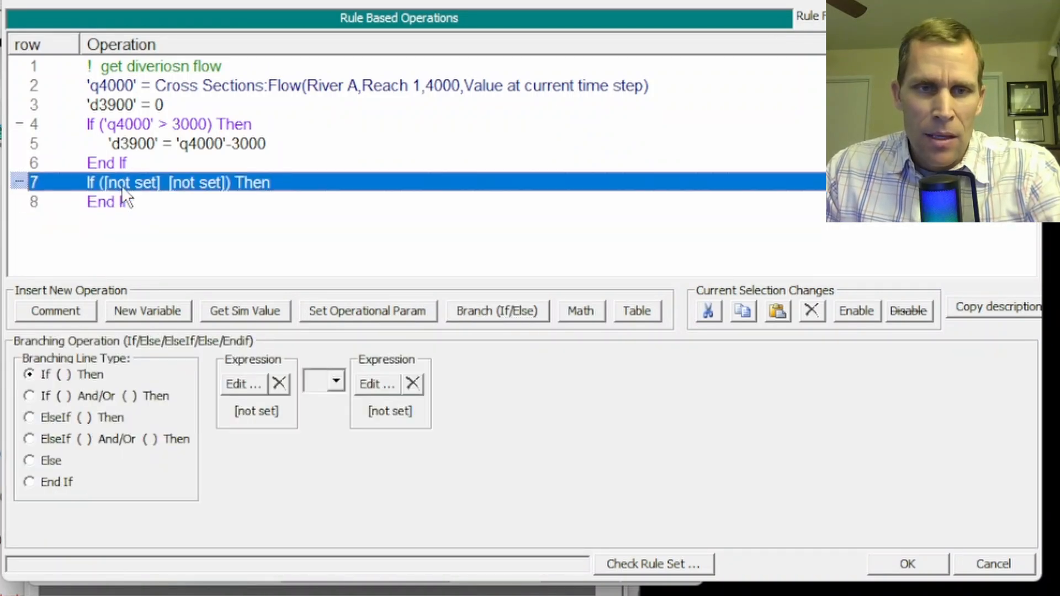
{"action": "left_click", "coordinate": [243, 386]}
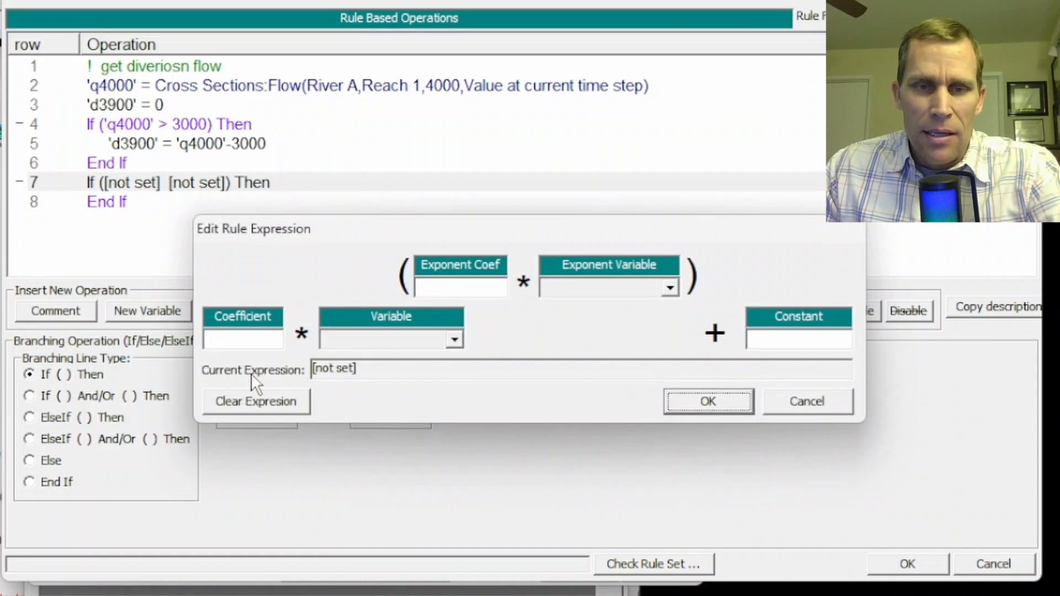
{"action": "left_click", "coordinate": [364, 339]}
{"action": "left_click", "coordinate": [345, 387]}
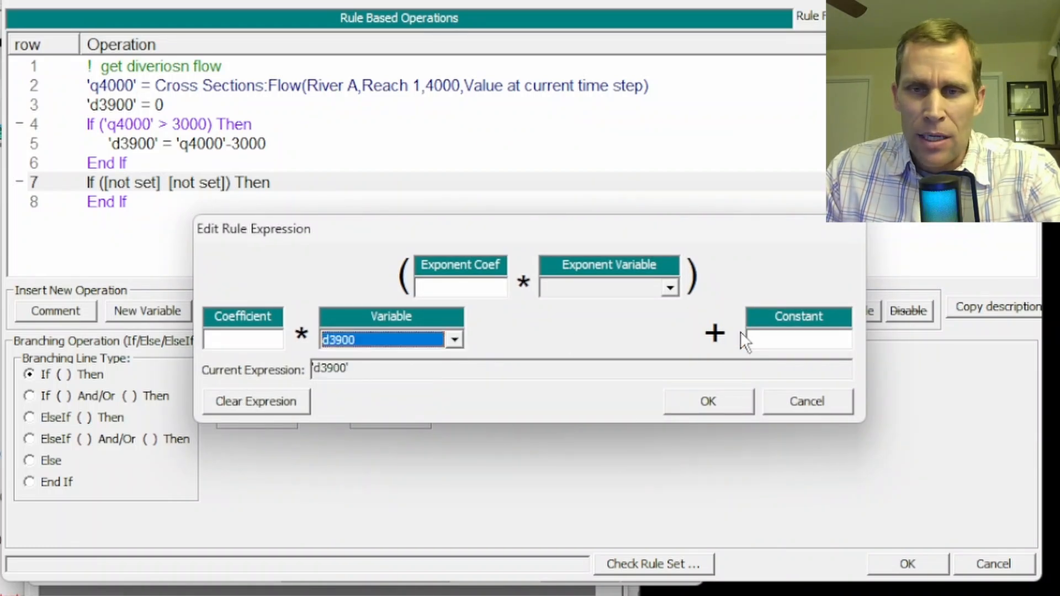
{"action": "left_click", "coordinate": [708, 402]}
{"action": "left_click", "coordinate": [325, 381]}
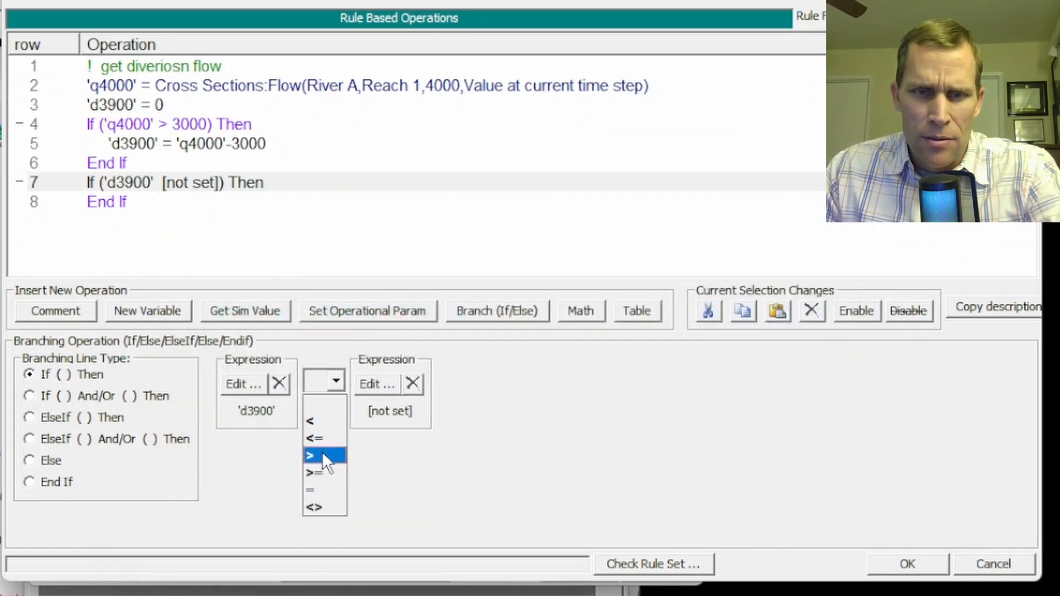
{"action": "left_click", "coordinate": [322, 452]}
{"action": "left_click", "coordinate": [374, 393]}
{"action": "left_click", "coordinate": [773, 338]}
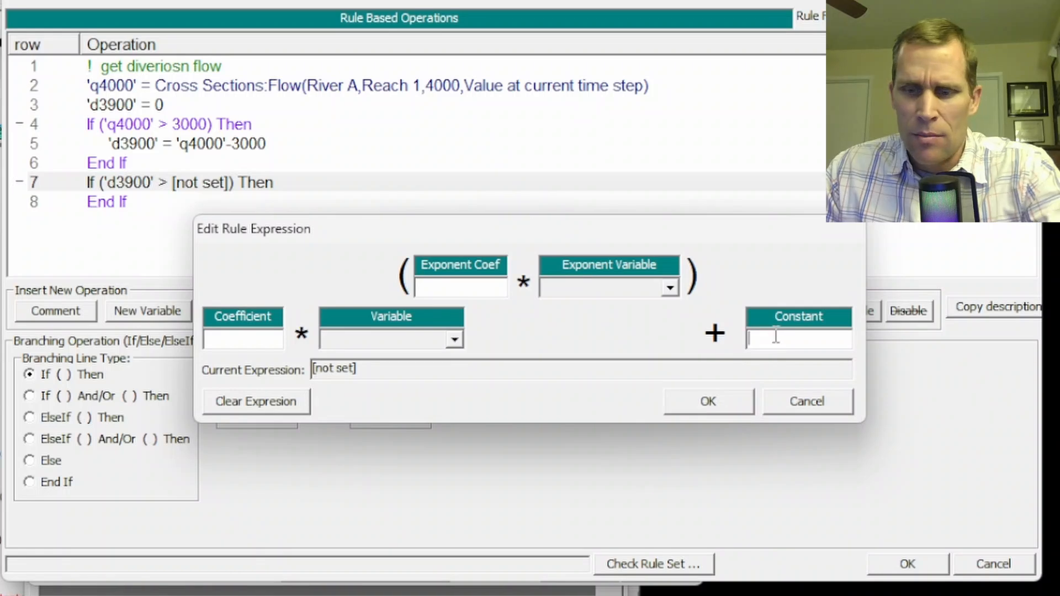
{"action": "type", "text": "1000"}
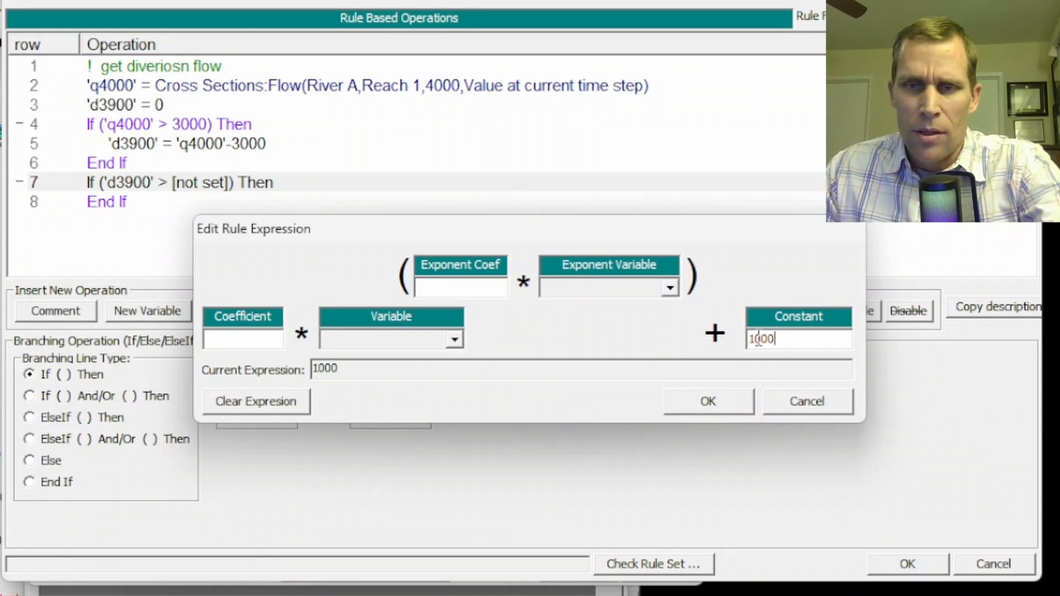
{"action": "left_click", "coordinate": [708, 401]}
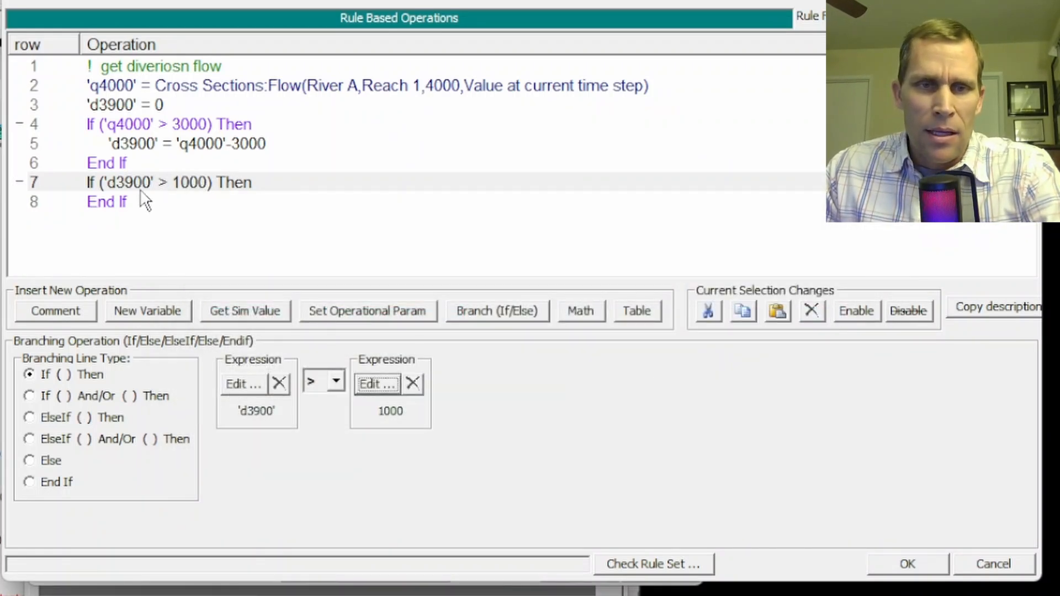
{"action": "left_click", "coordinate": [123, 180]}
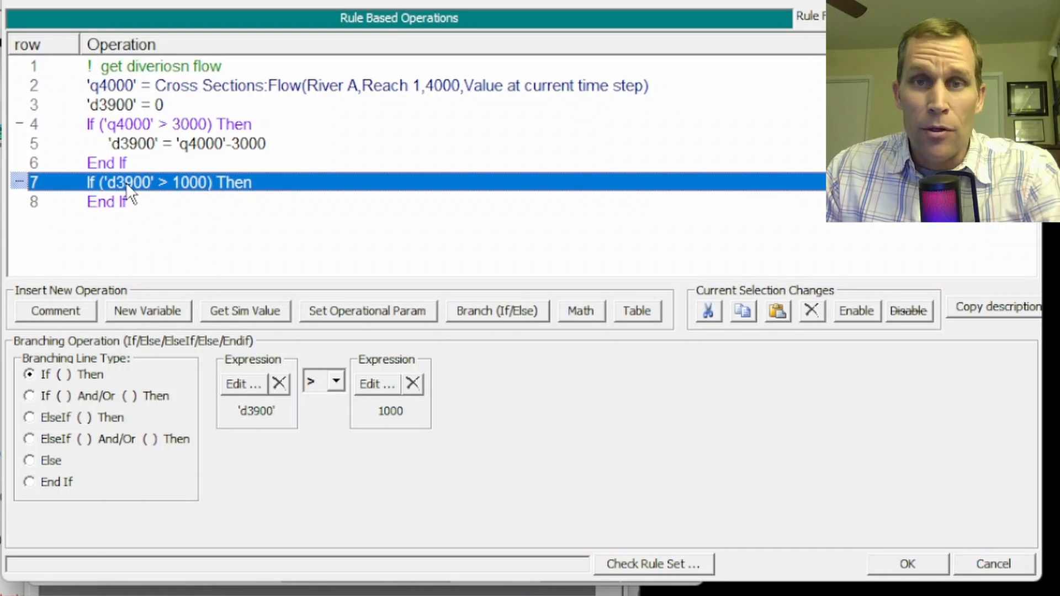
{"action": "left_click", "coordinate": [577, 318]}
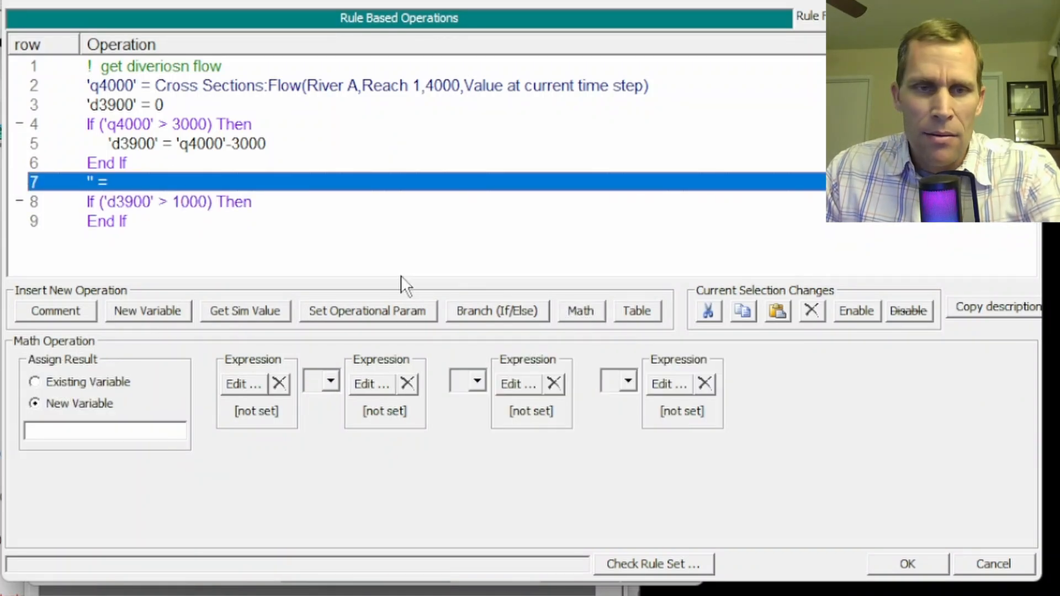
{"action": "left_click", "coordinate": [810, 310]}
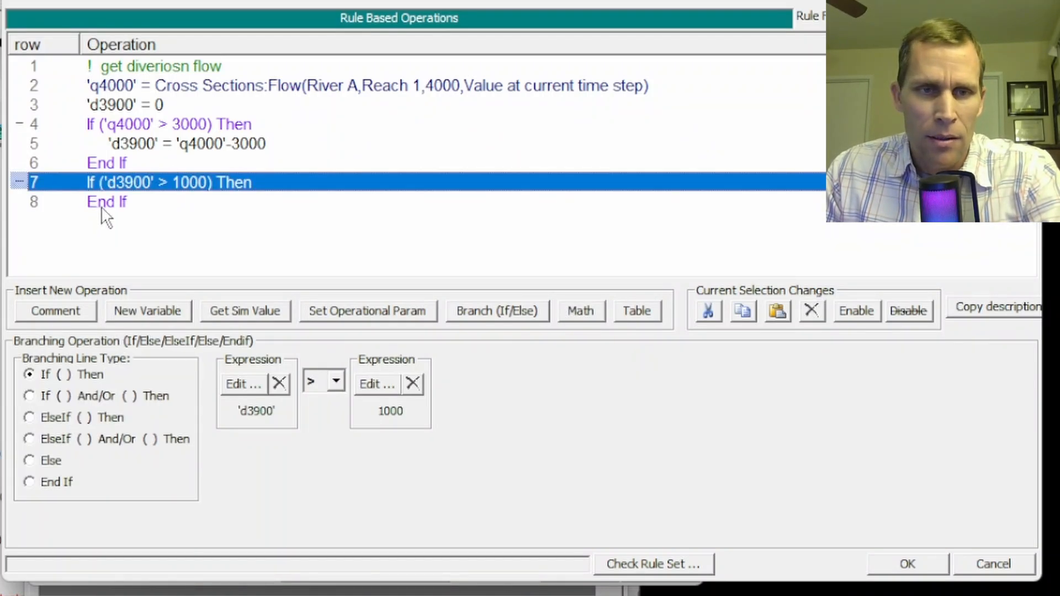
Insert a math operation inside the d3900 If block that assigns existing variable d3900 the constant 1000
{"action": "left_click", "coordinate": [101, 204]}
{"action": "left_click", "coordinate": [579, 314]}
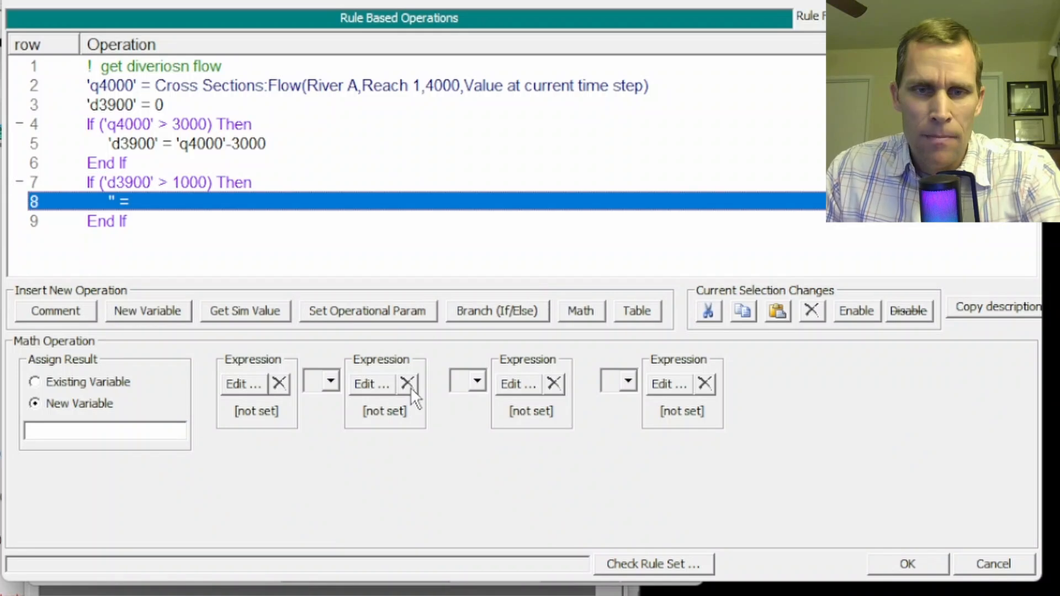
{"action": "left_click", "coordinate": [68, 382]}
{"action": "left_click", "coordinate": [126, 438]}
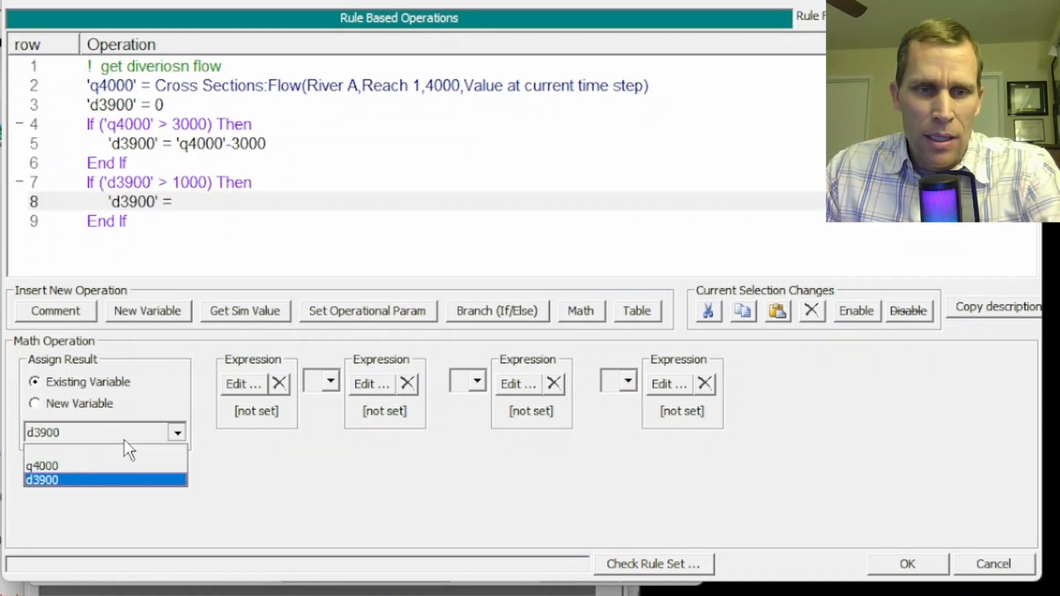
{"action": "left_click", "coordinate": [111, 474]}
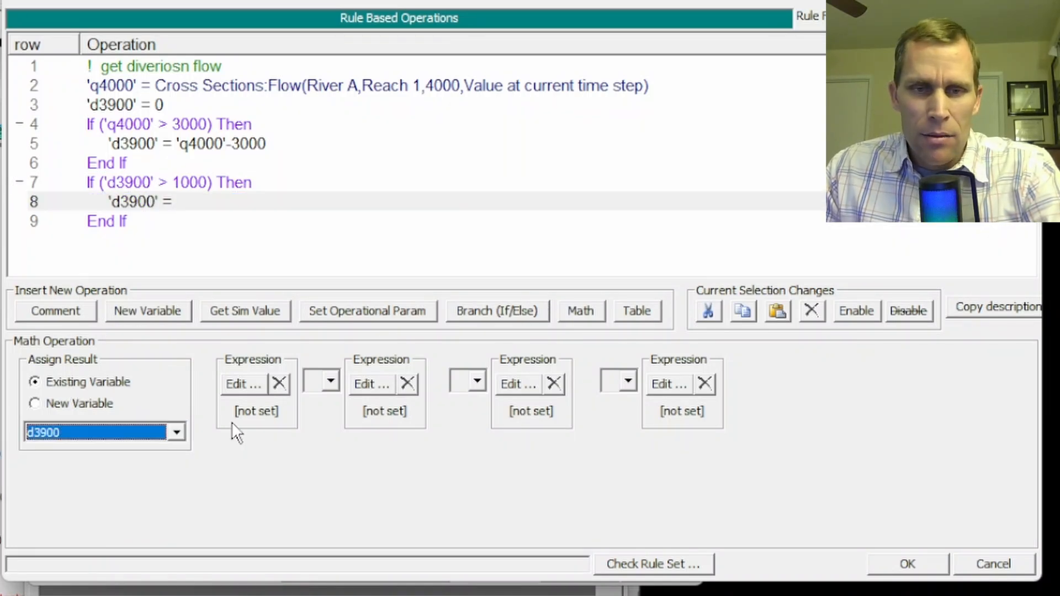
{"action": "left_click", "coordinate": [238, 382]}
{"action": "left_click", "coordinate": [772, 339]}
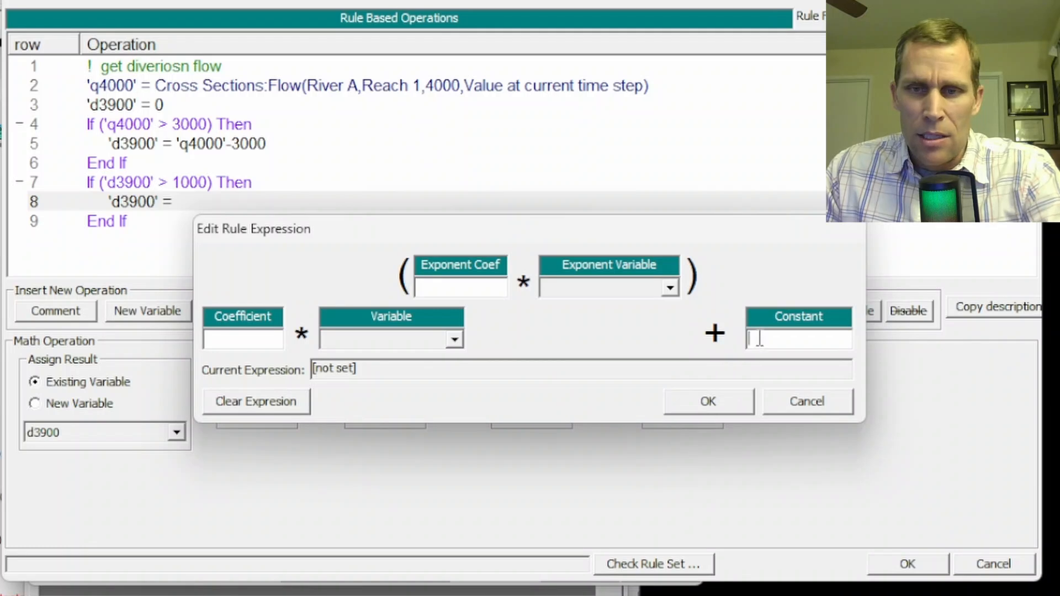
{"action": "type", "text": "1000"}
{"action": "left_click", "coordinate": [716, 401]}
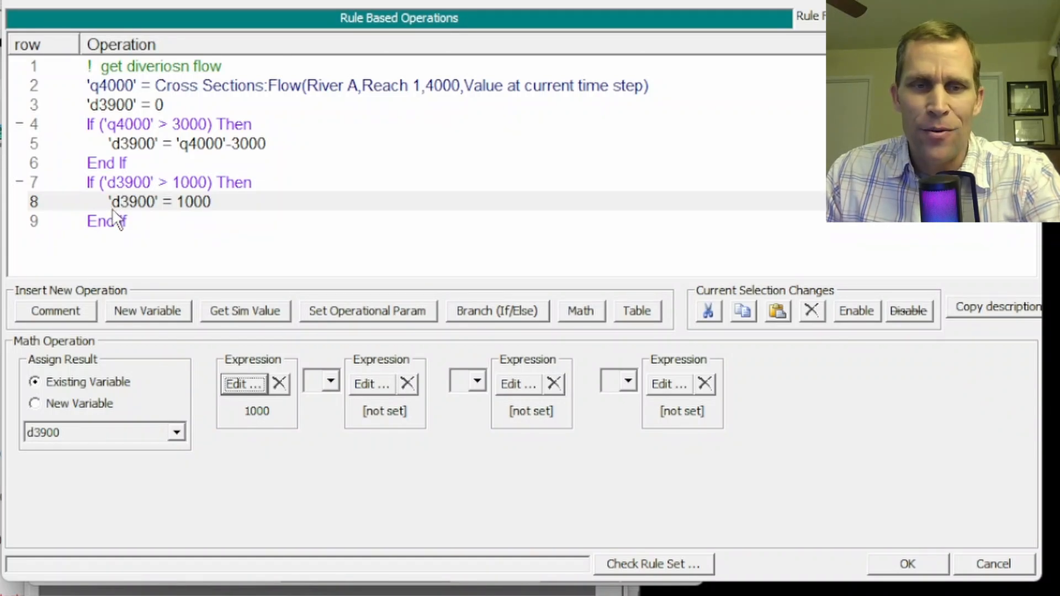
Add the comment "set gate flow" after the last End If line of the rule set
{"action": "left_click", "coordinate": [129, 241]}
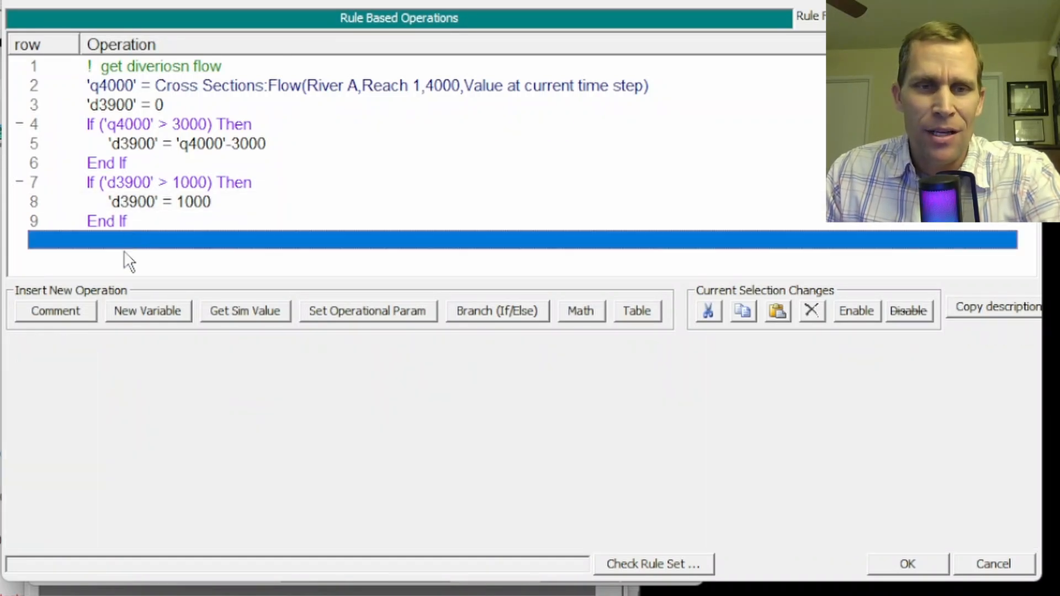
{"action": "left_click", "coordinate": [71, 313]}
{"action": "left_click", "coordinate": [187, 374]}
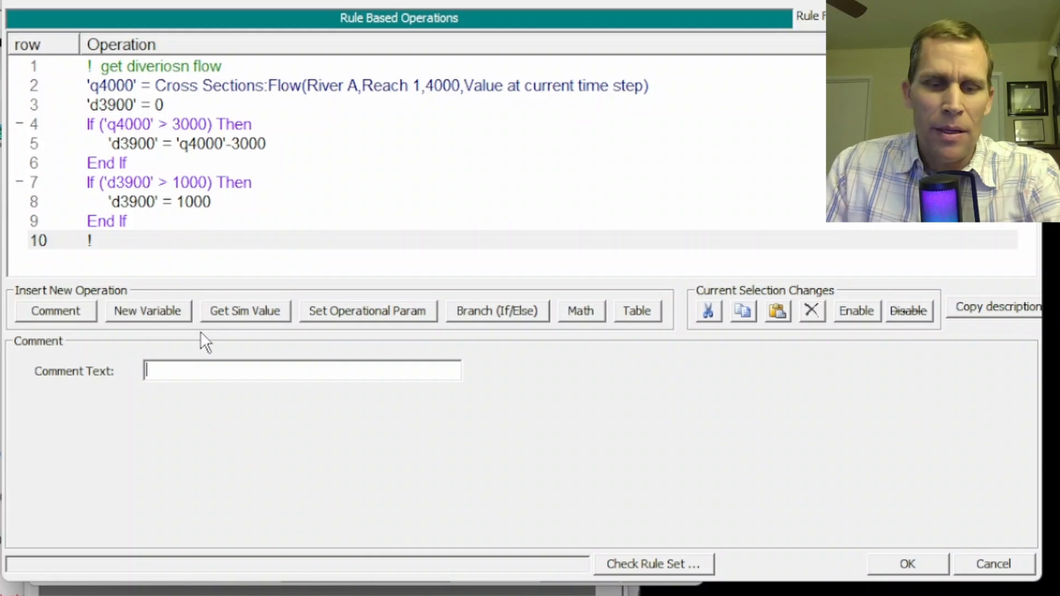
{"action": "type", "text": "set g"}
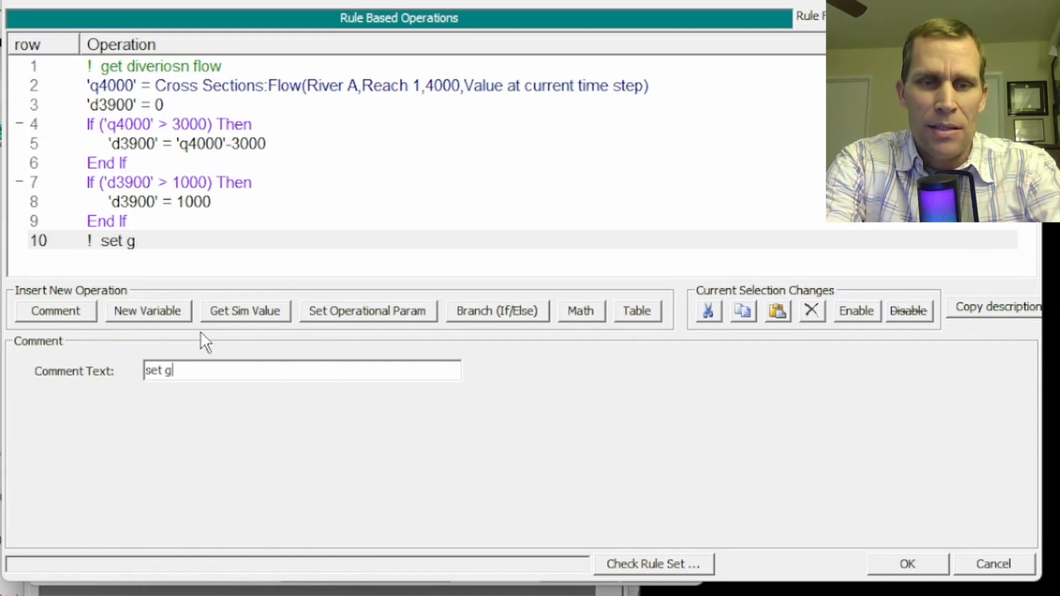
{"action": "type", "text": "ate flow"}
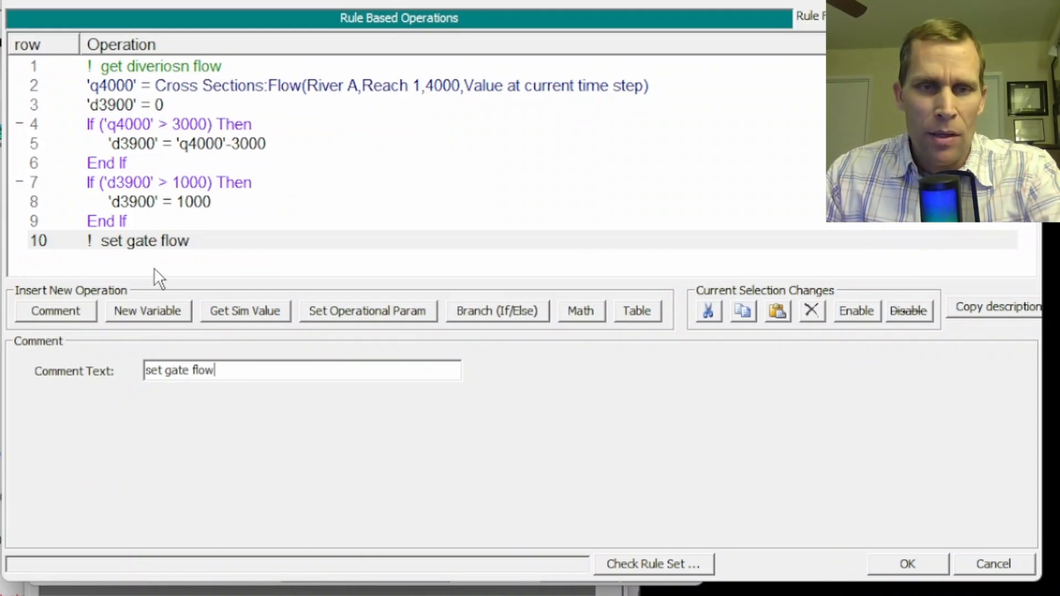
Add an operational parameter below the comment setting Gate.Flow (Desired) equal to variable d3900, and accept the rule operations
{"action": "left_click", "coordinate": [140, 257]}
{"action": "left_click", "coordinate": [338, 312]}
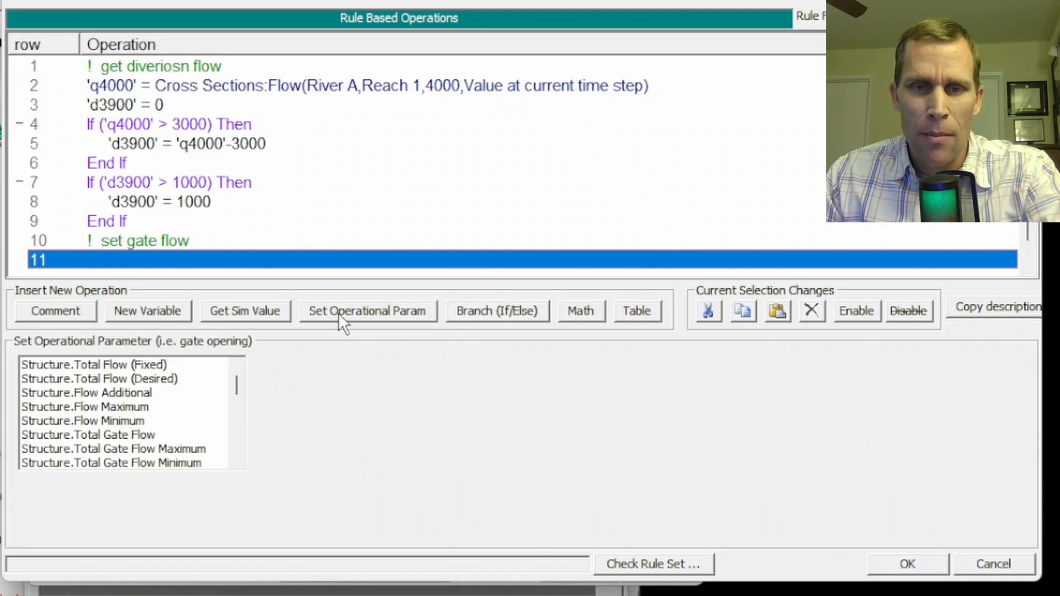
{"action": "scroll", "coordinate": [142, 425], "scroll_direction": "down", "scroll_amount": 4}
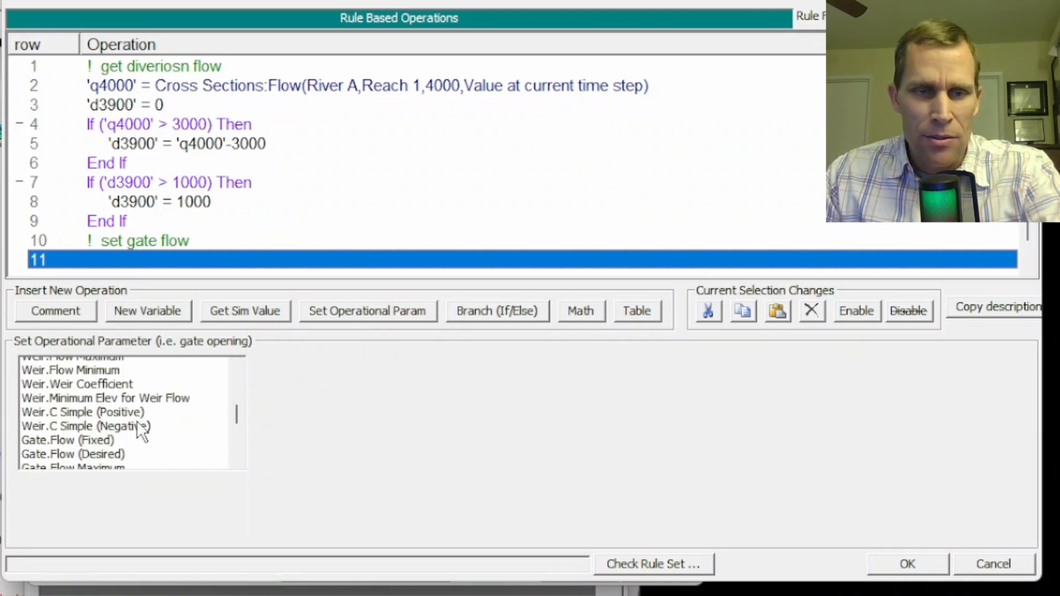
{"action": "left_click", "coordinate": [69, 435]}
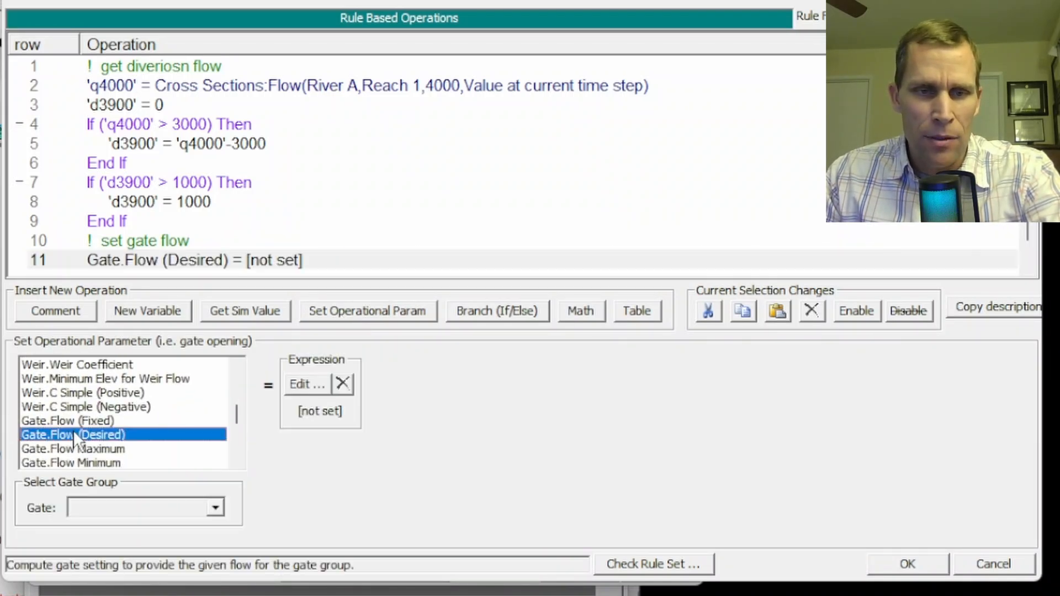
{"action": "left_click", "coordinate": [310, 383]}
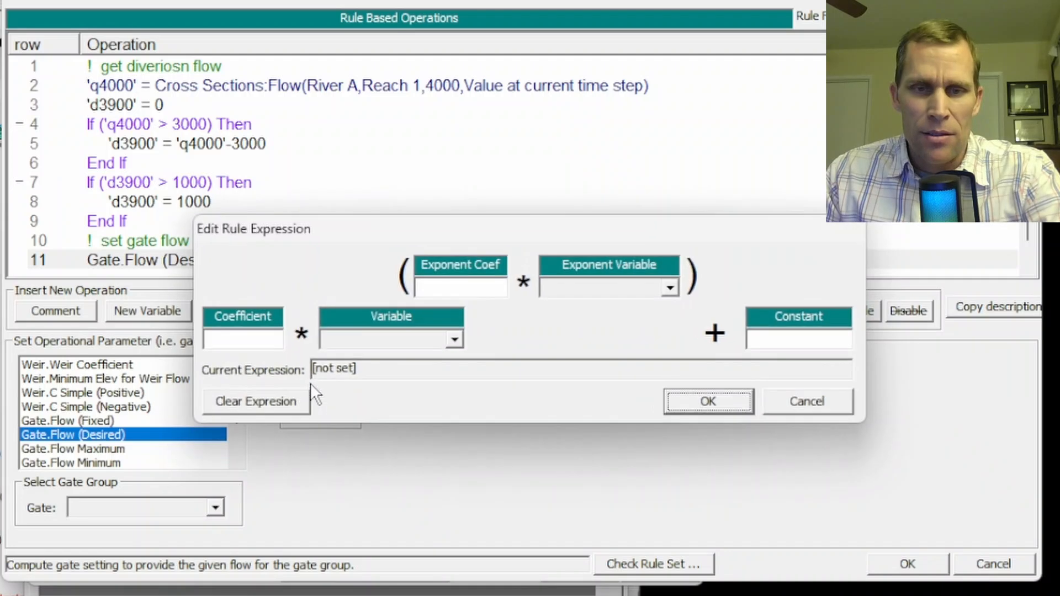
{"action": "left_click", "coordinate": [345, 341]}
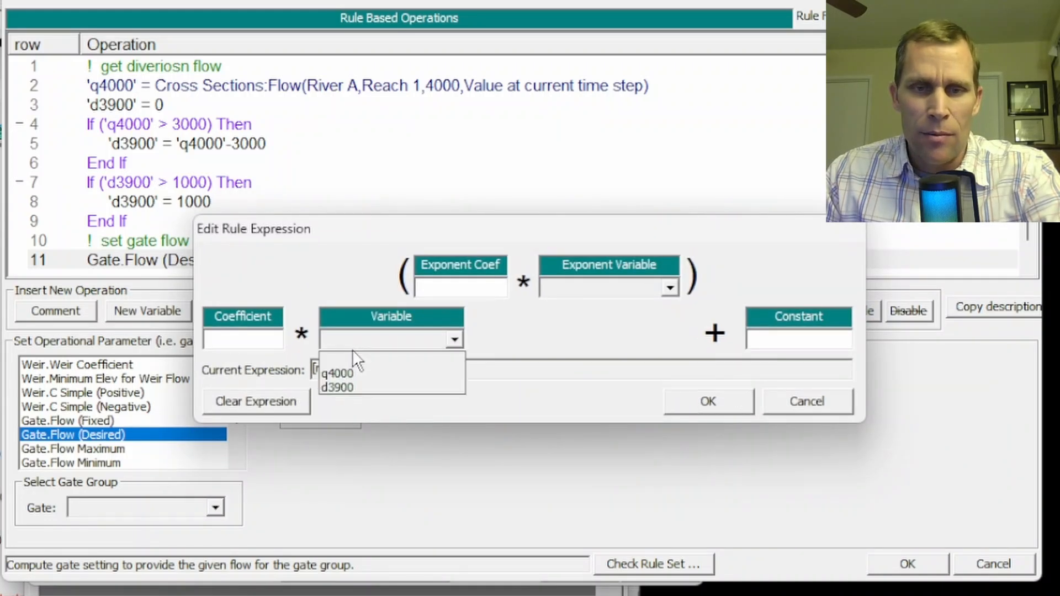
{"action": "left_click", "coordinate": [347, 390]}
{"action": "left_click", "coordinate": [670, 399]}
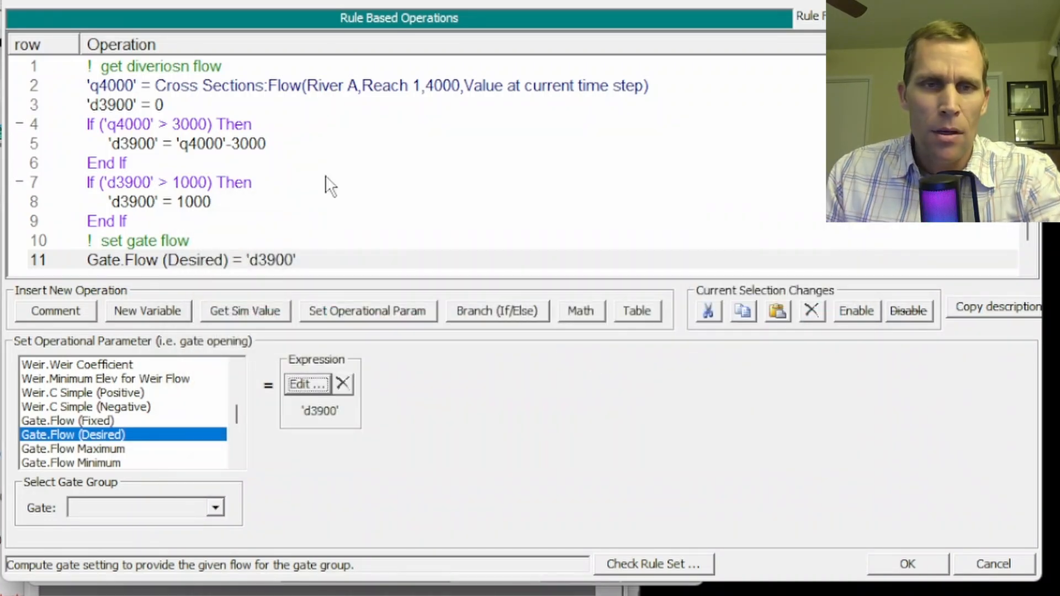
{"action": "left_click", "coordinate": [248, 145]}
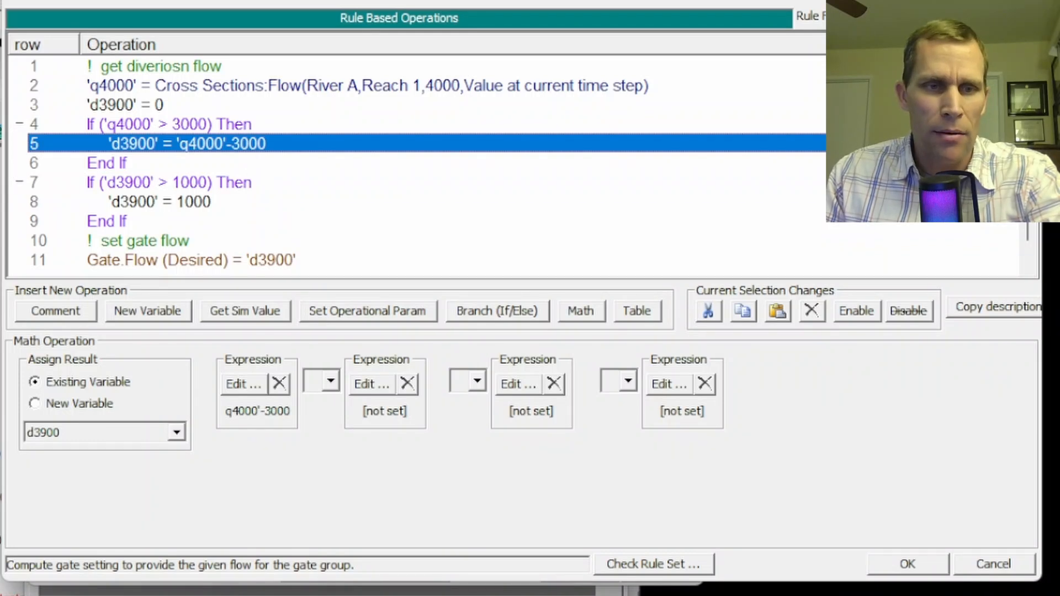
{"action": "left_click", "coordinate": [907, 564]}
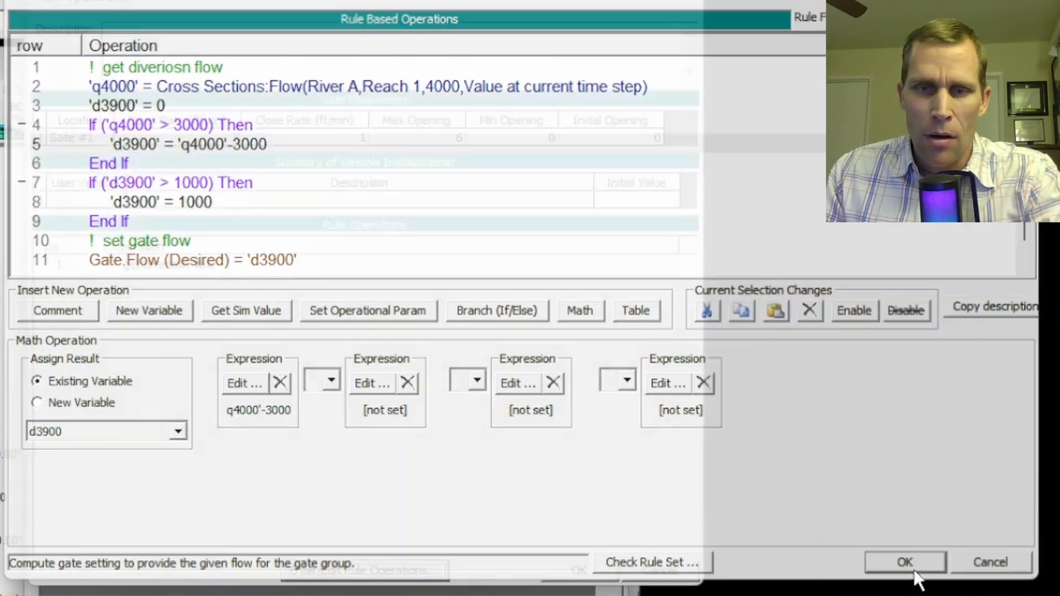
{"action": "left_click", "coordinate": [587, 571]}
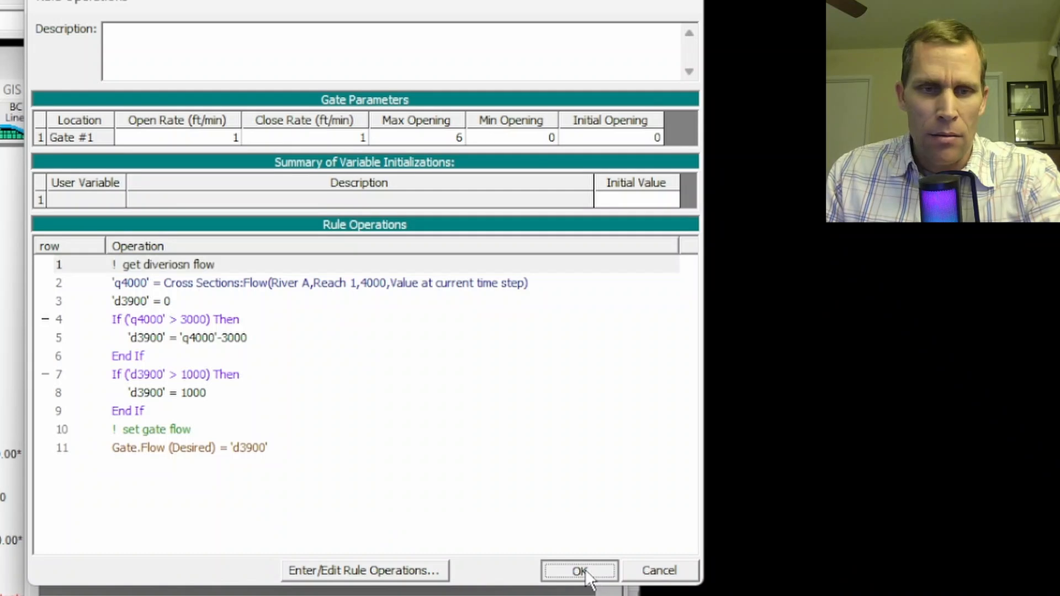
Reopen the rule operations for this lateral structure and check the rule set for inconsistencies
{"action": "left_click", "coordinate": [412, 569]}
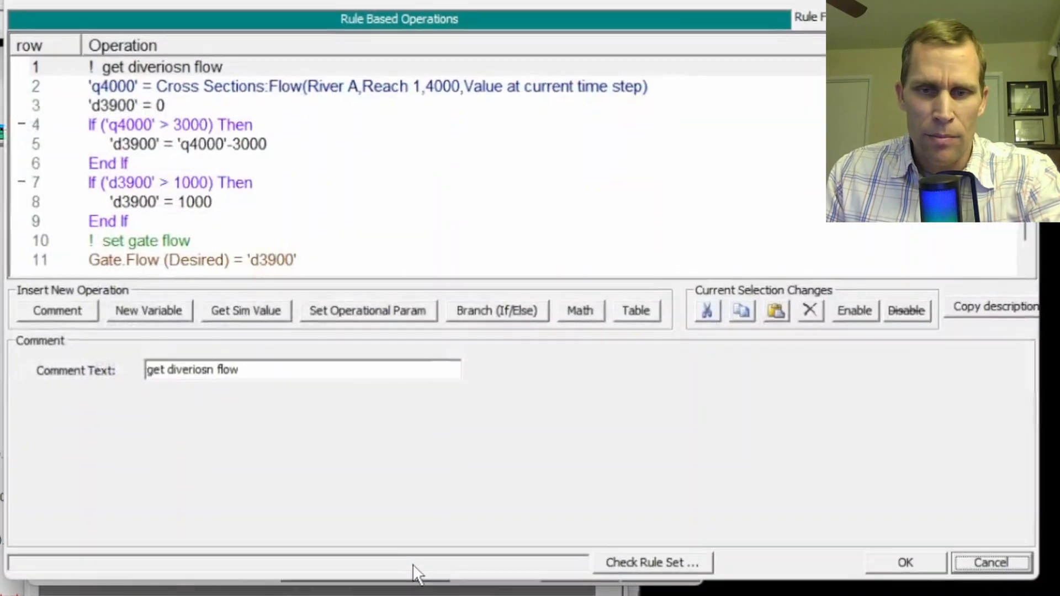
{"action": "left_click", "coordinate": [638, 568]}
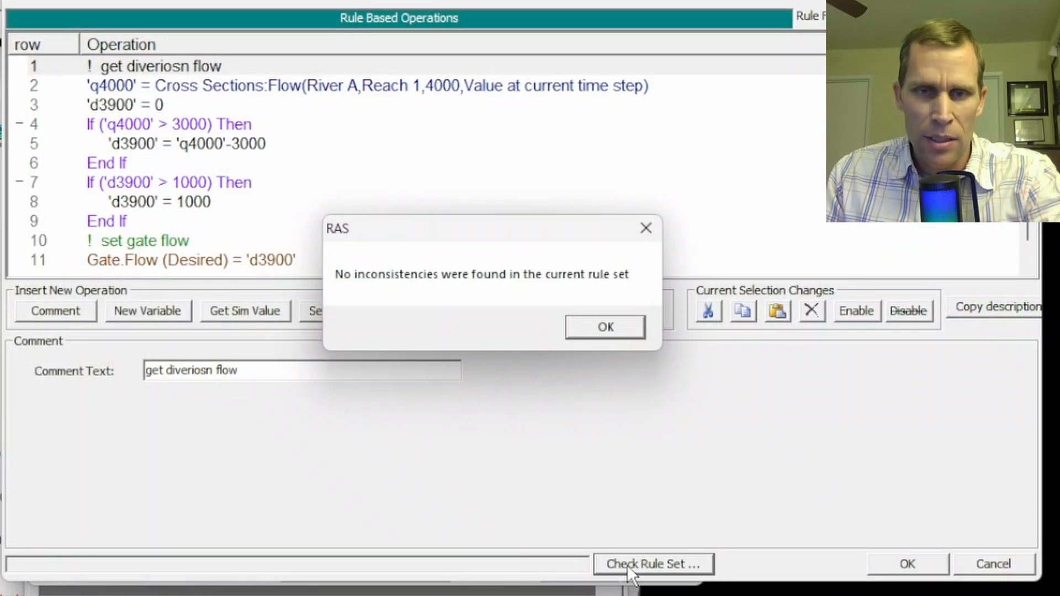
{"action": "left_click", "coordinate": [585, 327]}
Accept the gate rules for the lateral structure and save the unsteady flow data
{"action": "left_click", "coordinate": [890, 563]}
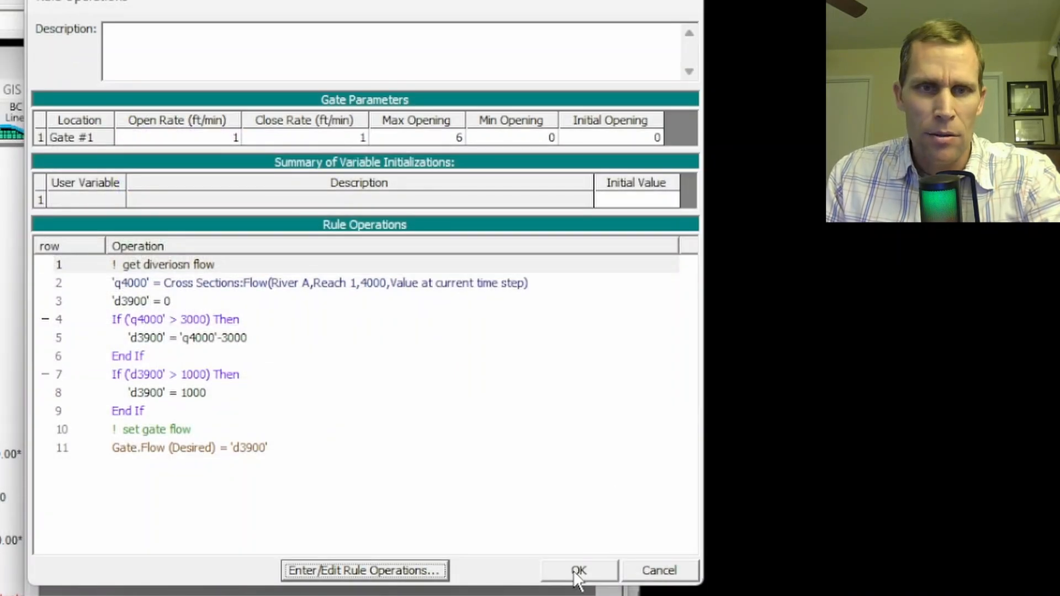
{"action": "left_click", "coordinate": [576, 574]}
{"action": "left_click", "coordinate": [148, 28]}
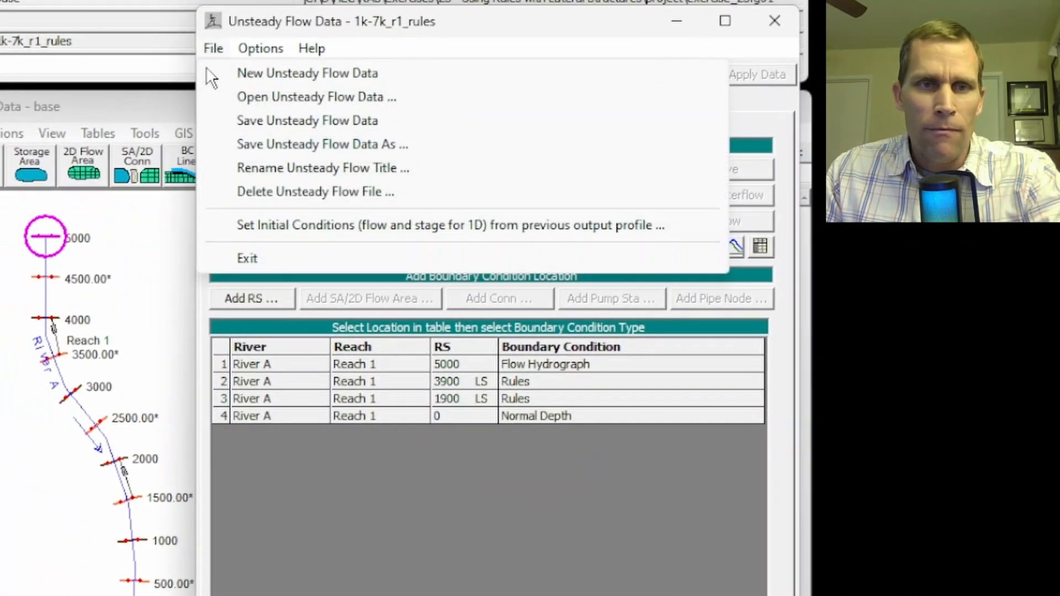
{"action": "left_click", "coordinate": [264, 123]}
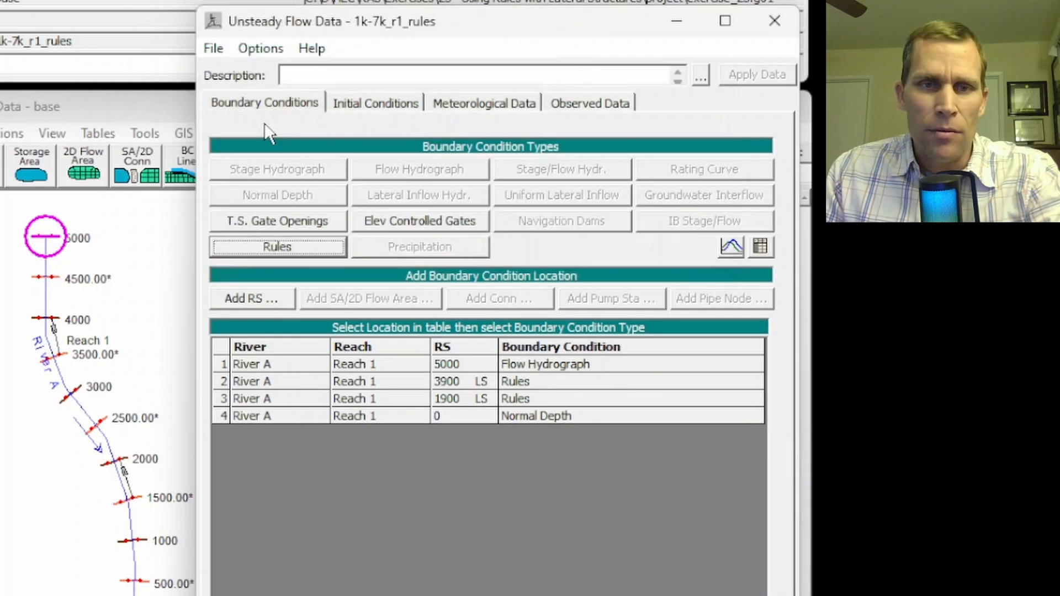
Open the rule operations for the River A lateral structure at RS 1900 and start them with the comment "get diversion flow"
{"action": "left_click", "coordinate": [529, 396]}
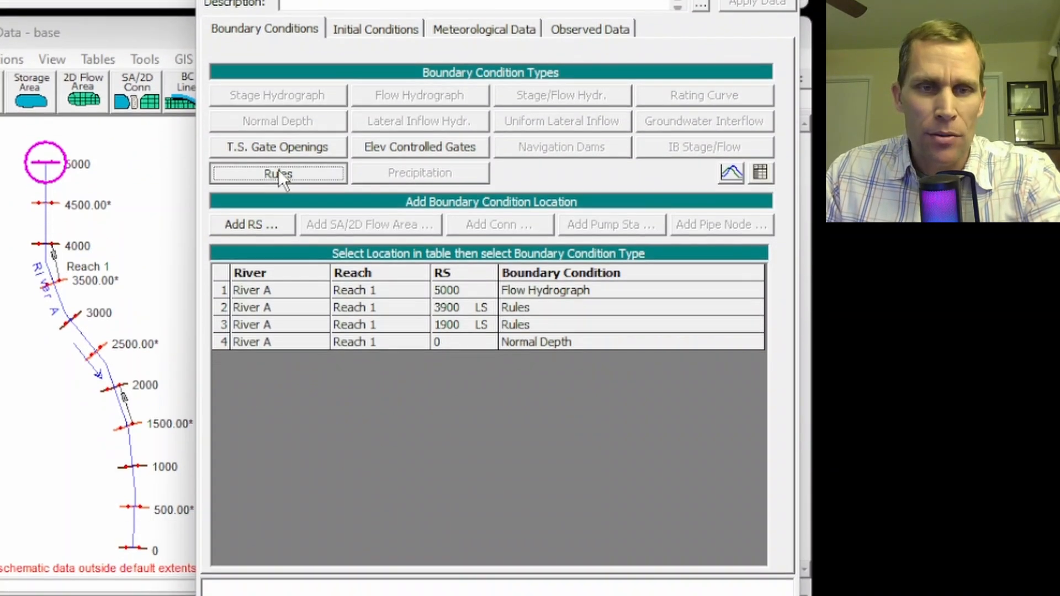
{"action": "left_click", "coordinate": [278, 197]}
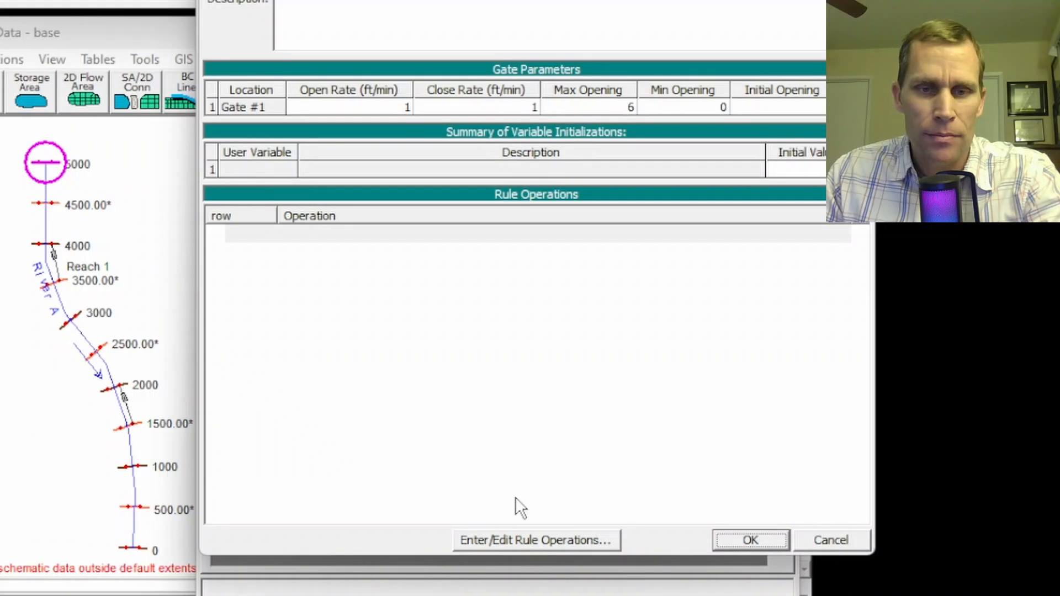
{"action": "left_click", "coordinate": [528, 540]}
{"action": "left_click", "coordinate": [227, 279]}
{"action": "type", "text": "get"}
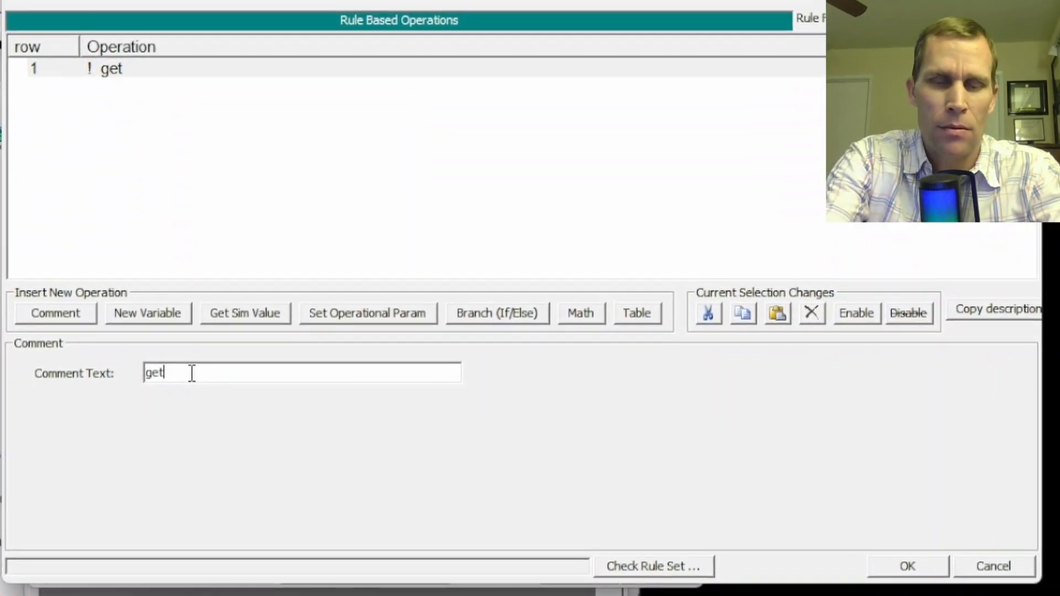
{"action": "type", "text": " diversi"}
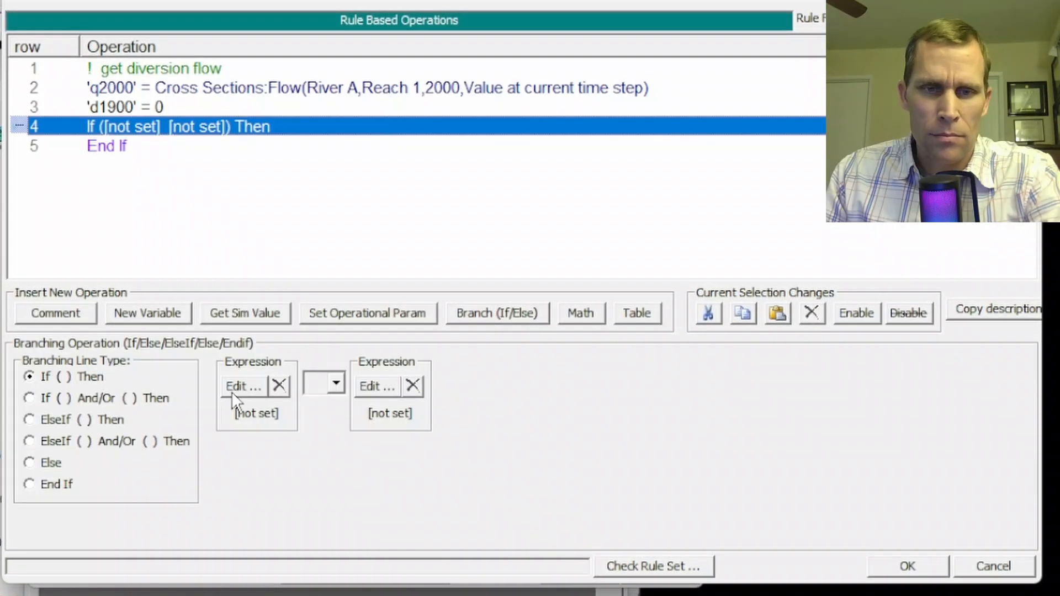
Complete the RS 1900 rules: d1900 equals q2000 - 3000 when q2000 exceeds 3000, capped at 1000, with desired Gate #1 flow set to d1900
{"action": "left_click", "coordinate": [230, 392]}
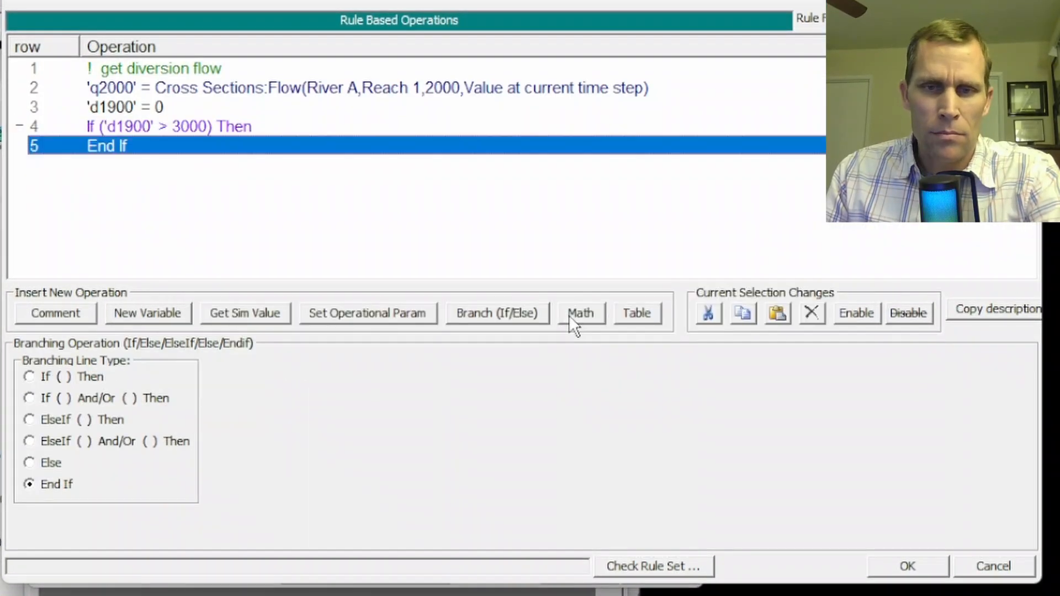
{"action": "left_click", "coordinate": [580, 313]}
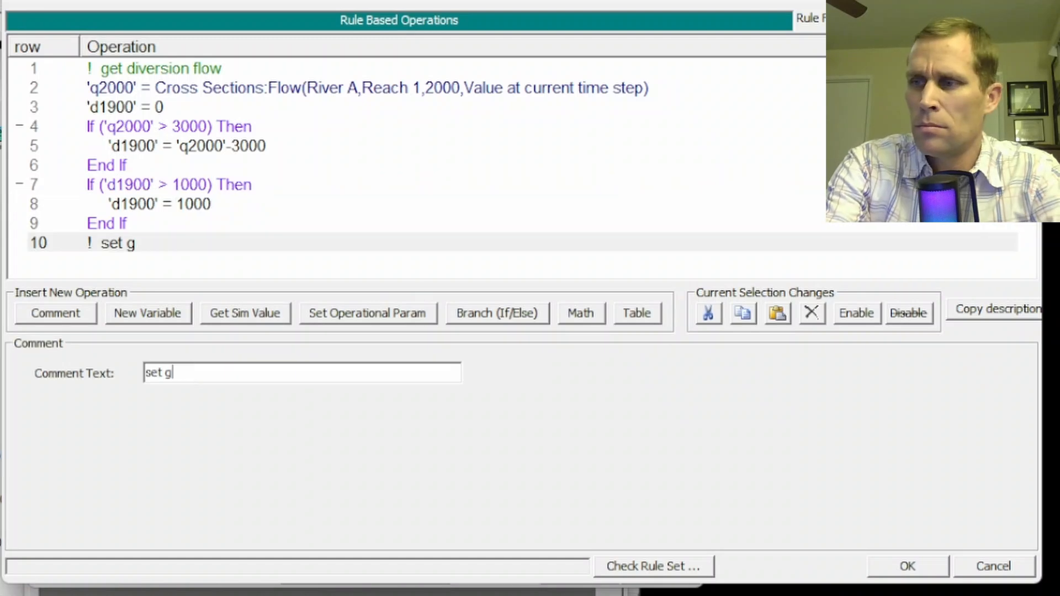
{"action": "type", "text": "ate flow"}
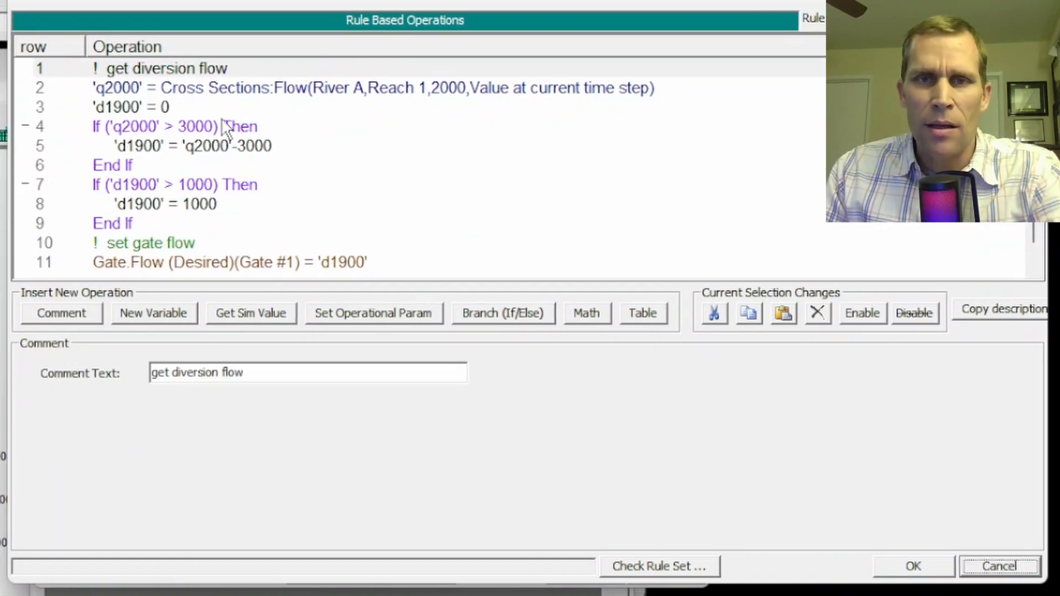
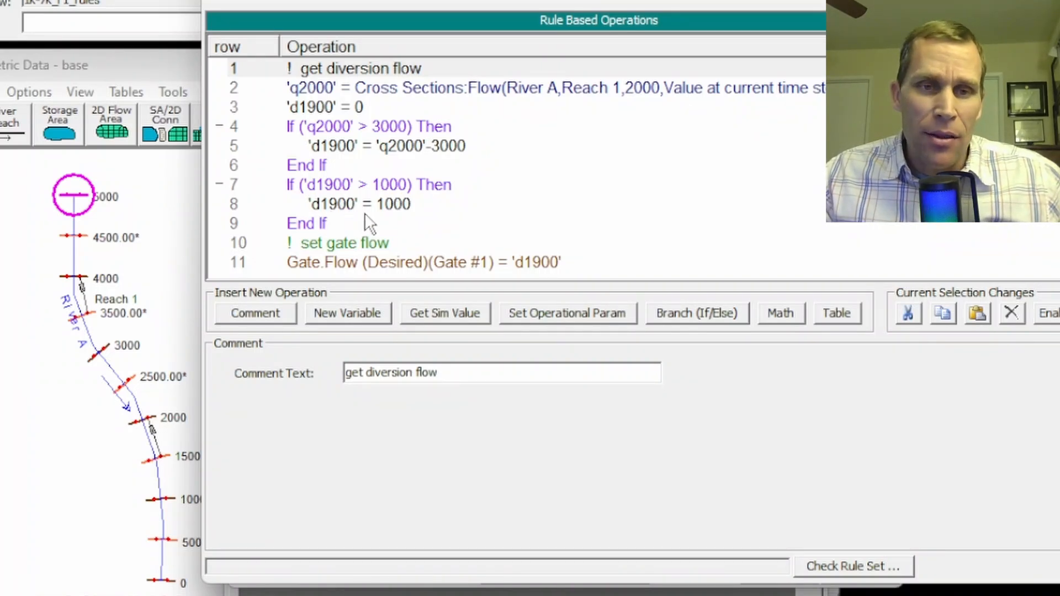
Check the gate group assigned to the desired gate flow operation at the end of the RS 1900 rules
{"action": "scroll", "coordinate": [376, 219], "scroll_direction": "down", "scroll_amount": 1}
{"action": "left_click", "coordinate": [380, 243]}
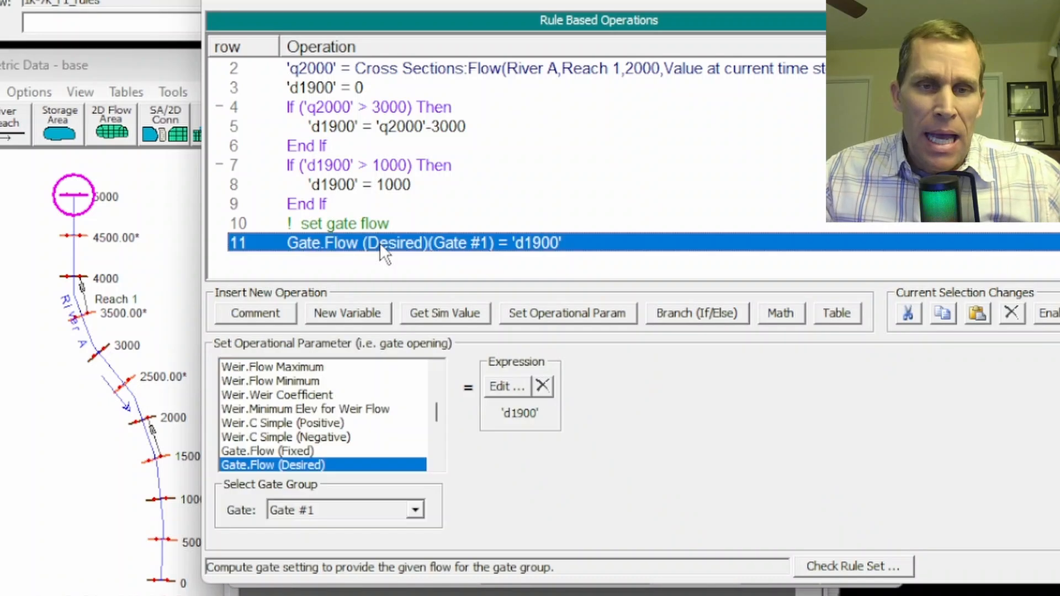
{"action": "left_click", "coordinate": [321, 516]}
{"action": "left_click", "coordinate": [327, 531]}
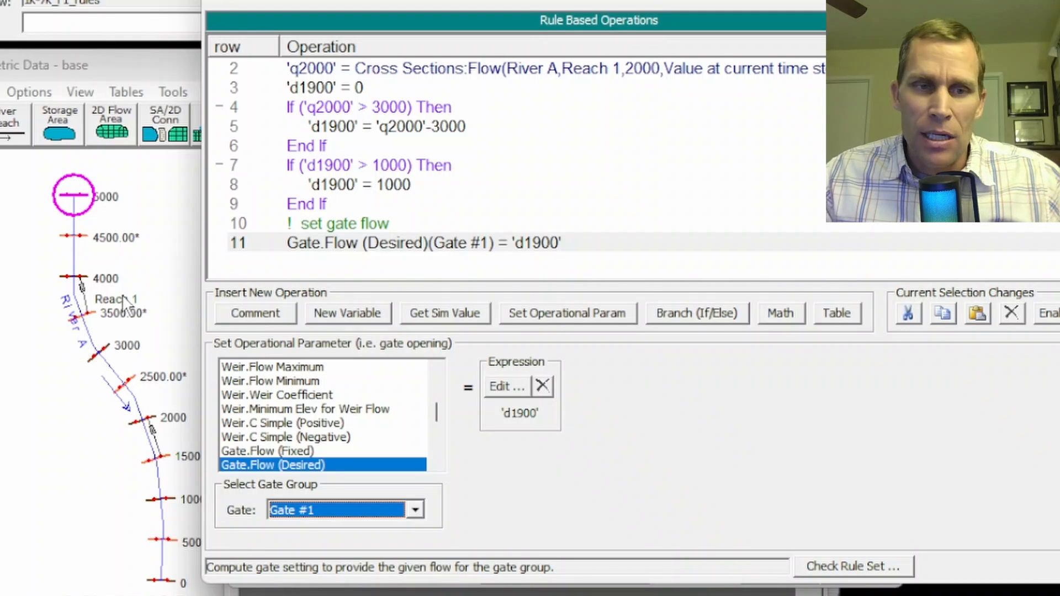
{"action": "left_click", "coordinate": [309, 508]}
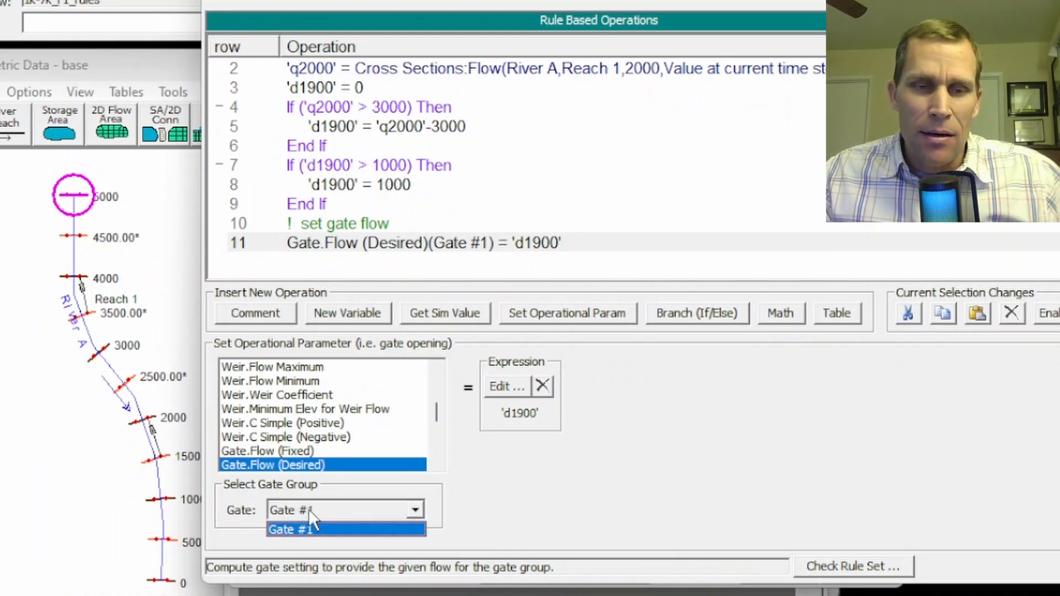
{"action": "left_click", "coordinate": [309, 509]}
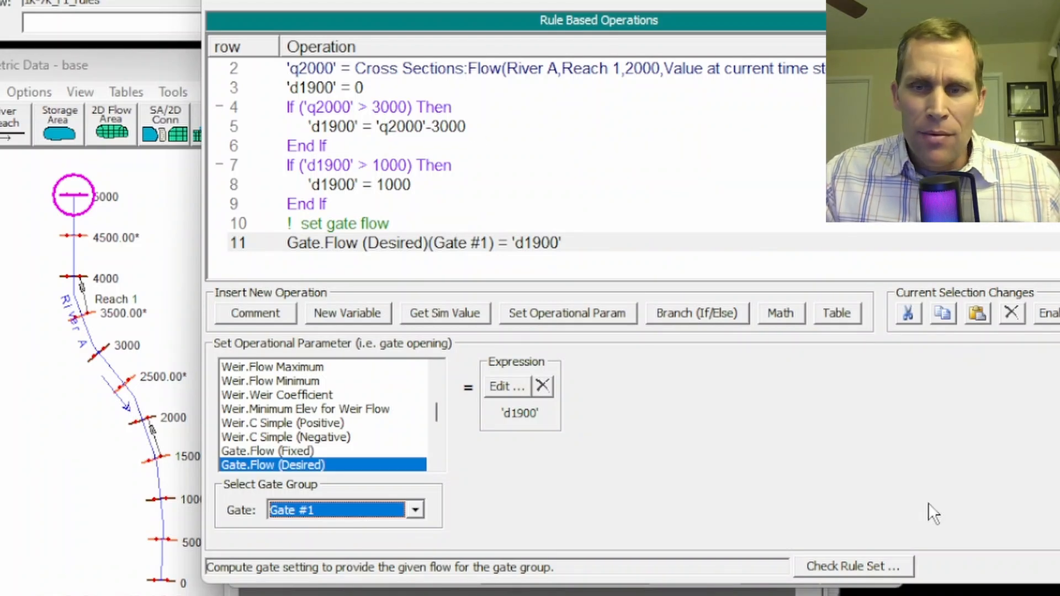
Accept the RS 1900 gate rules, save the unsteady flow data, and close its editor
{"action": "left_click", "coordinate": [1059, 566]}
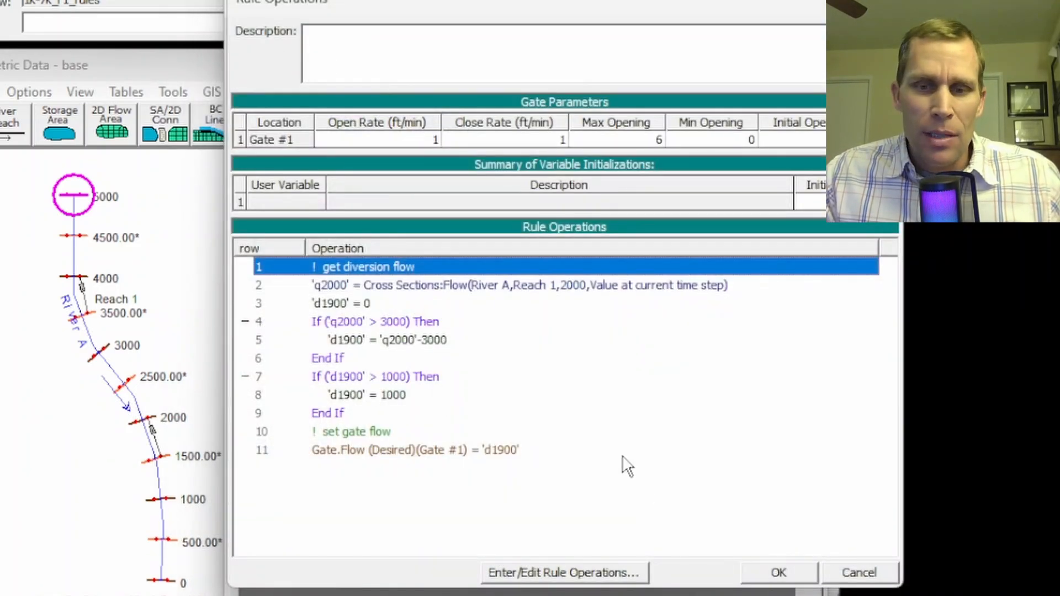
{"action": "left_click", "coordinate": [778, 574]}
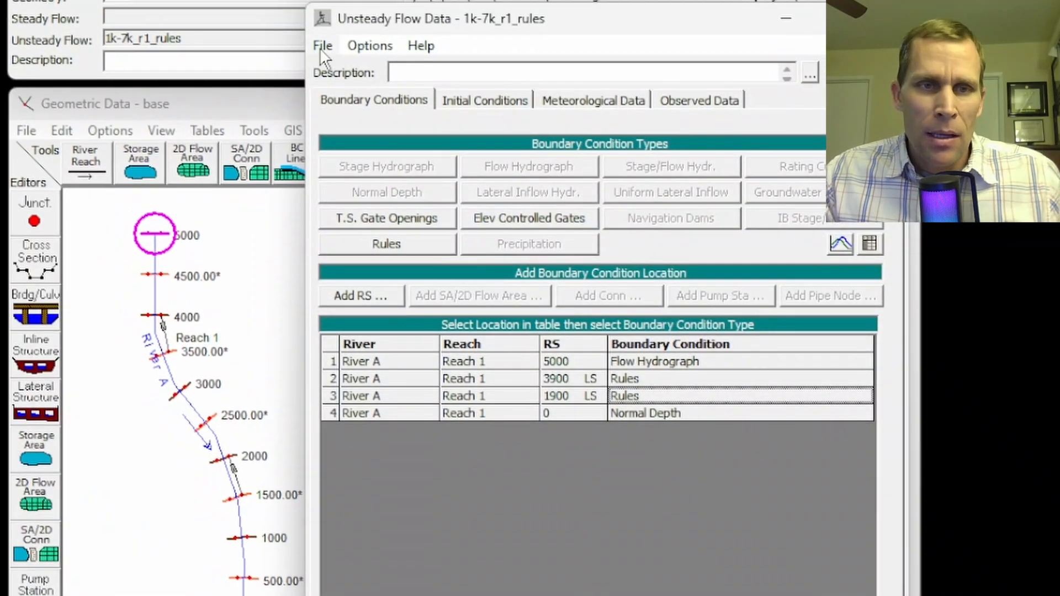
{"action": "left_click", "coordinate": [240, 8]}
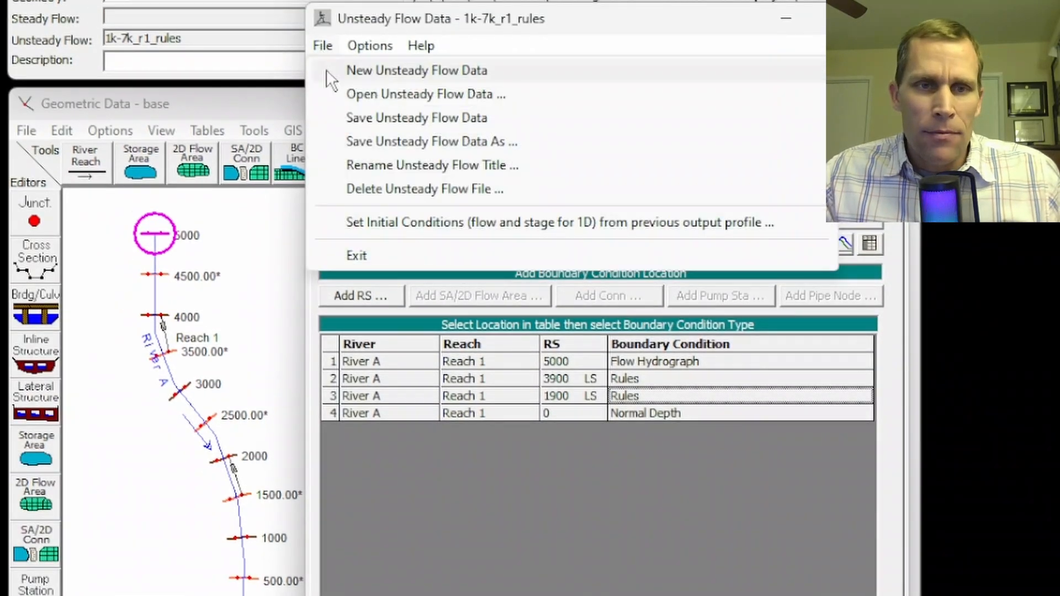
{"action": "left_click", "coordinate": [369, 117]}
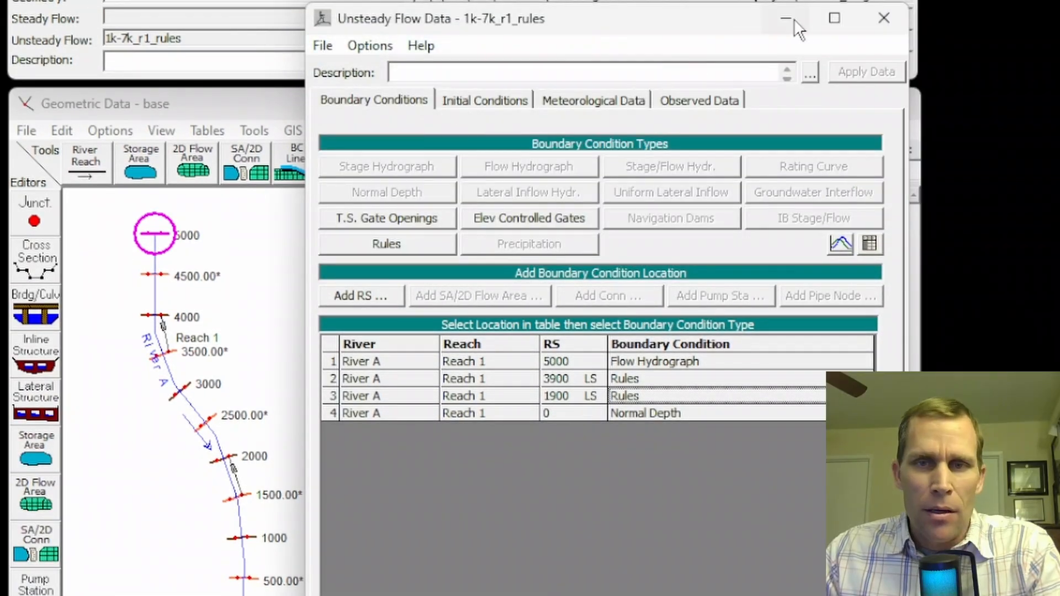
{"action": "left_click", "coordinate": [882, 18]}
Save a new unsteady flow plan titled 1k-7k_r1_rules with short ID 1k-7k_r1_rules and compute it
{"action": "left_click", "coordinate": [95, 0]}
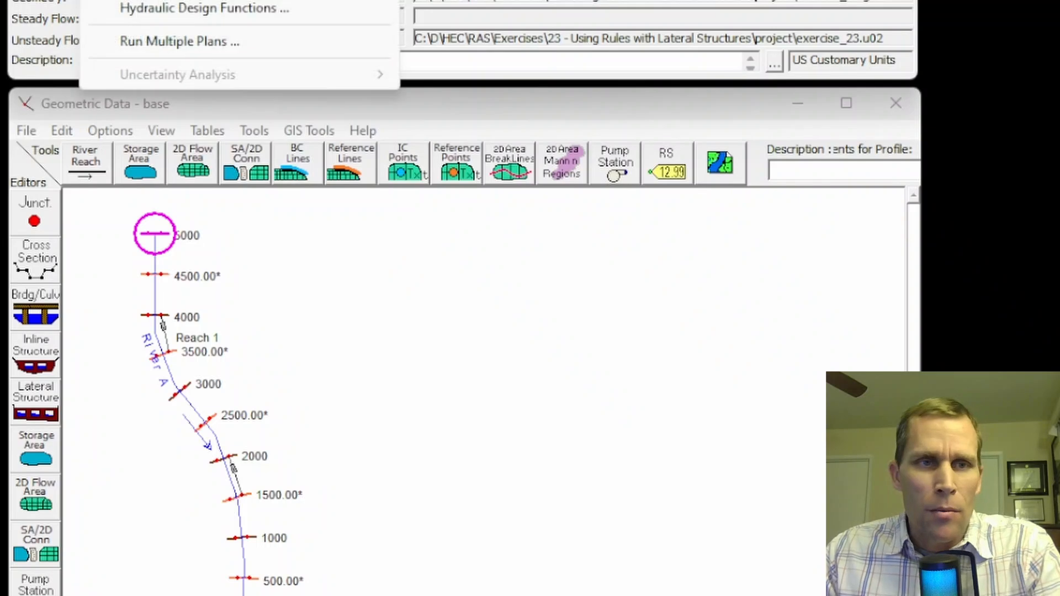
{"action": "left_click", "coordinate": [193, 0]}
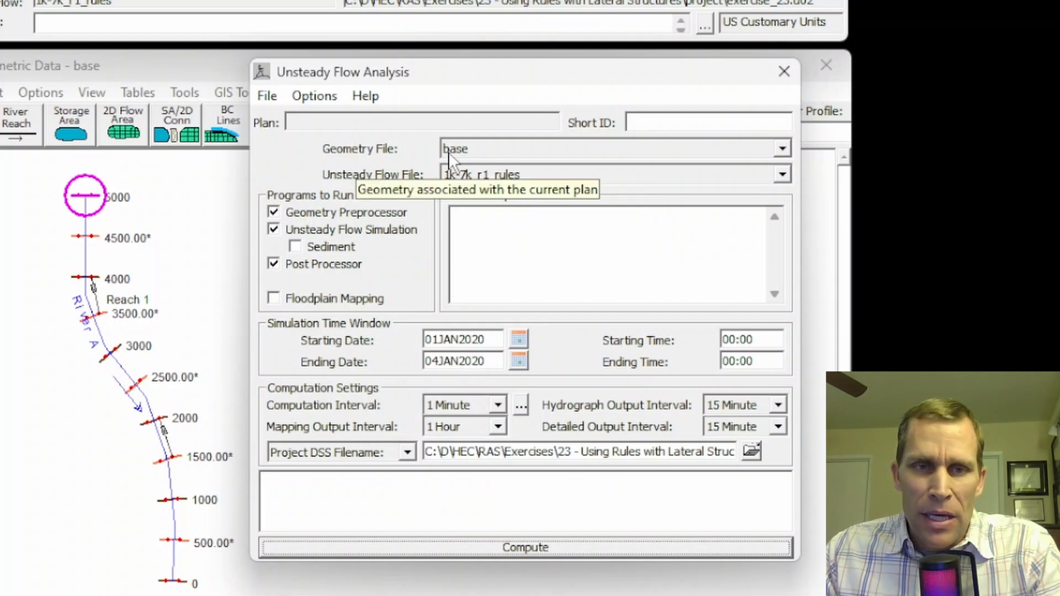
{"action": "left_click", "coordinate": [267, 98]}
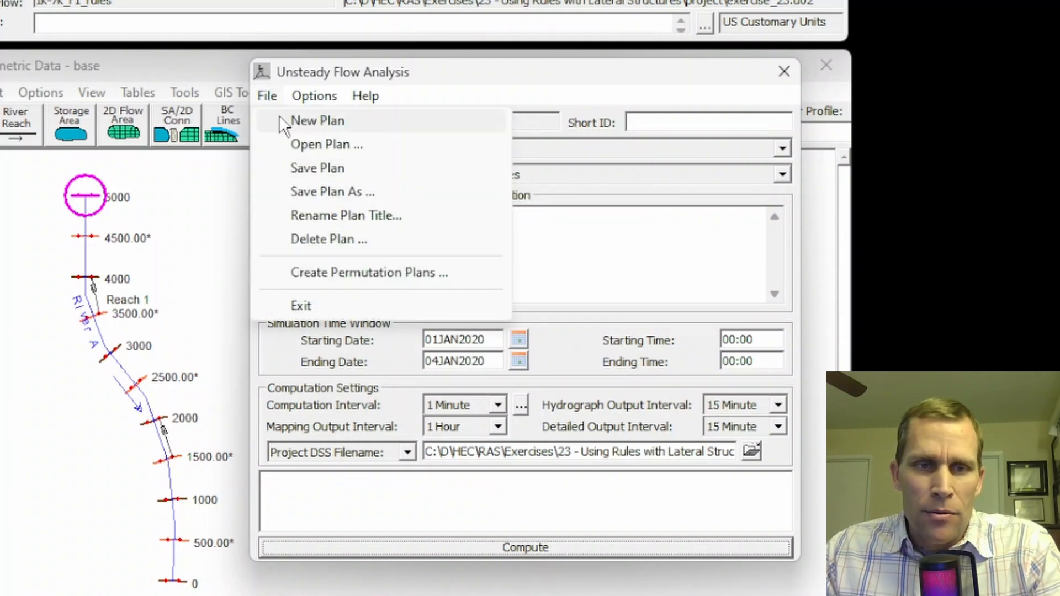
{"action": "left_click", "coordinate": [310, 169]}
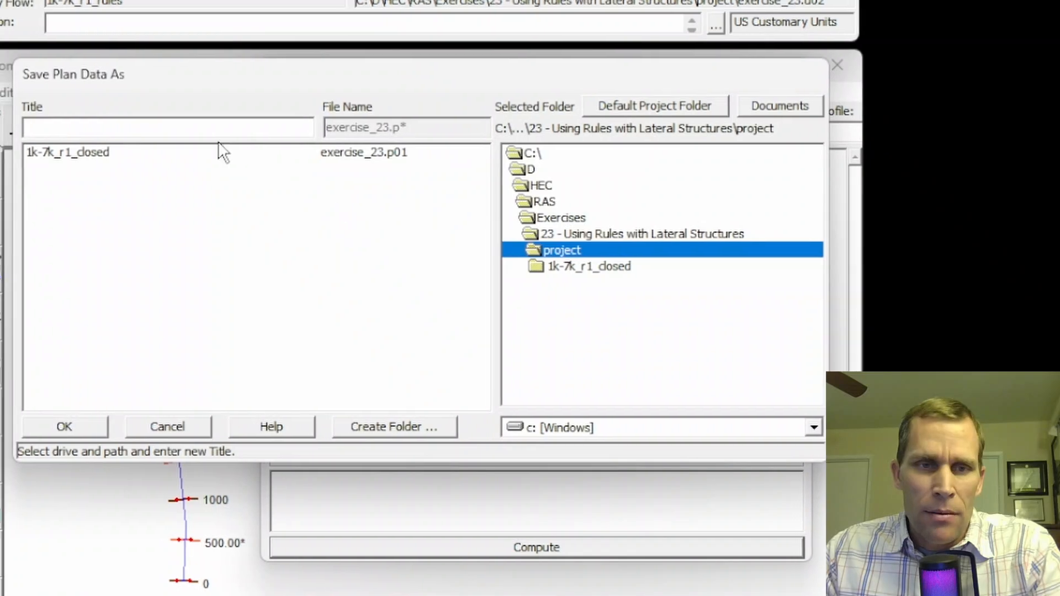
{"action": "type", "text": "1k-7k_r1_rules"}
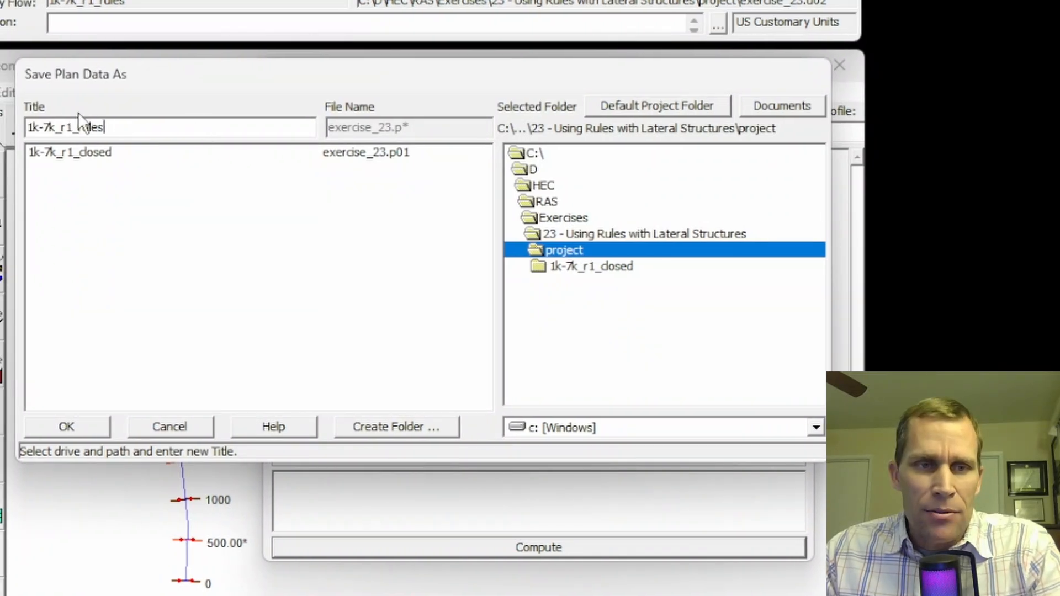
{"action": "left_click_drag", "start_coordinate": [72, 127], "coordinate": [128, 129]}
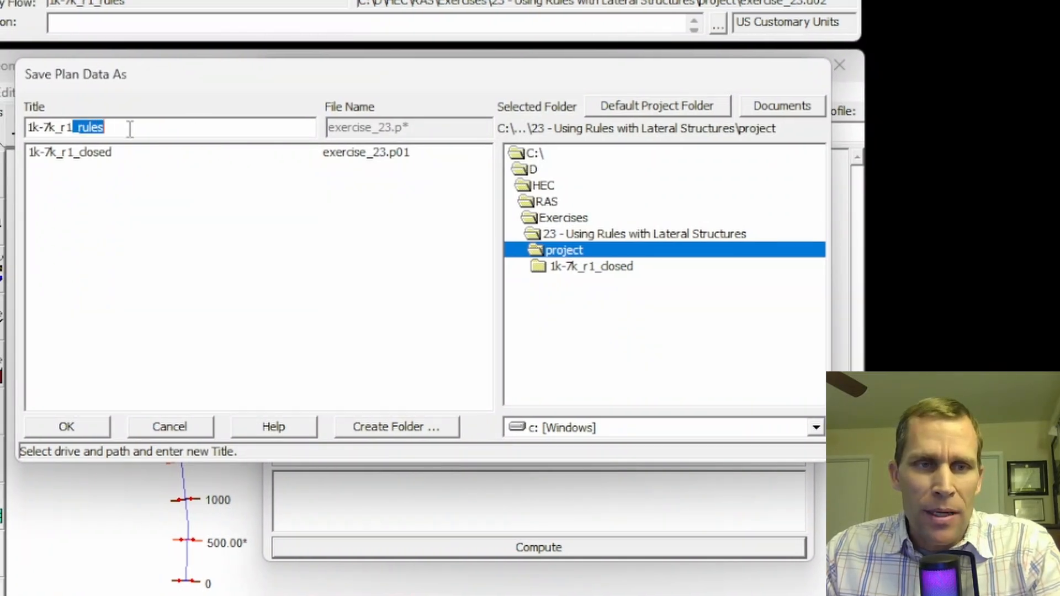
{"action": "left_click", "coordinate": [92, 425]}
{"action": "type", "text": "1k-7k_r1_rules"}
{"action": "left_click", "coordinate": [676, 349]}
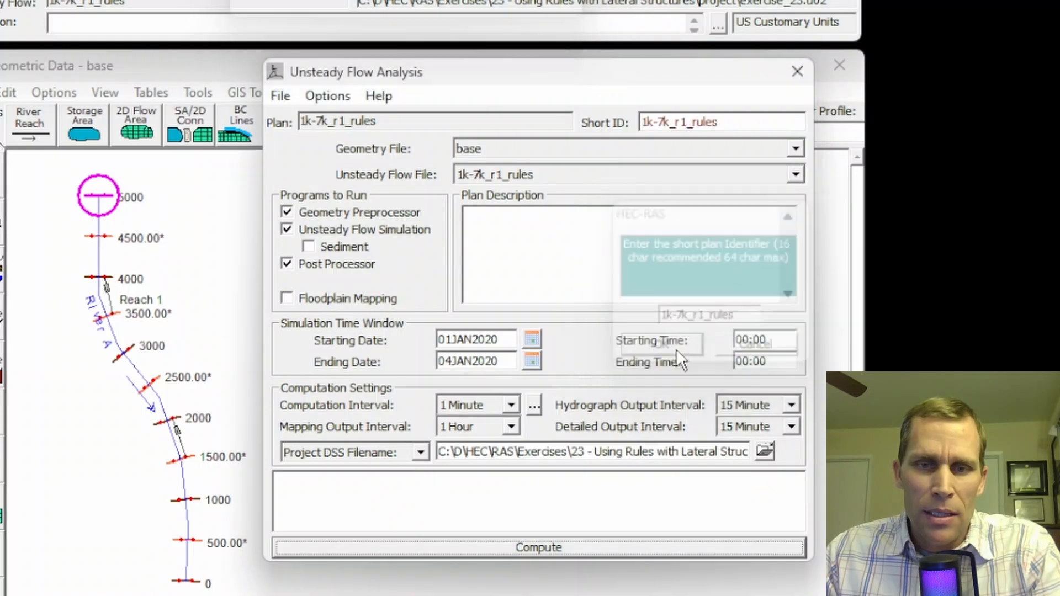
{"action": "left_click", "coordinate": [544, 547]}
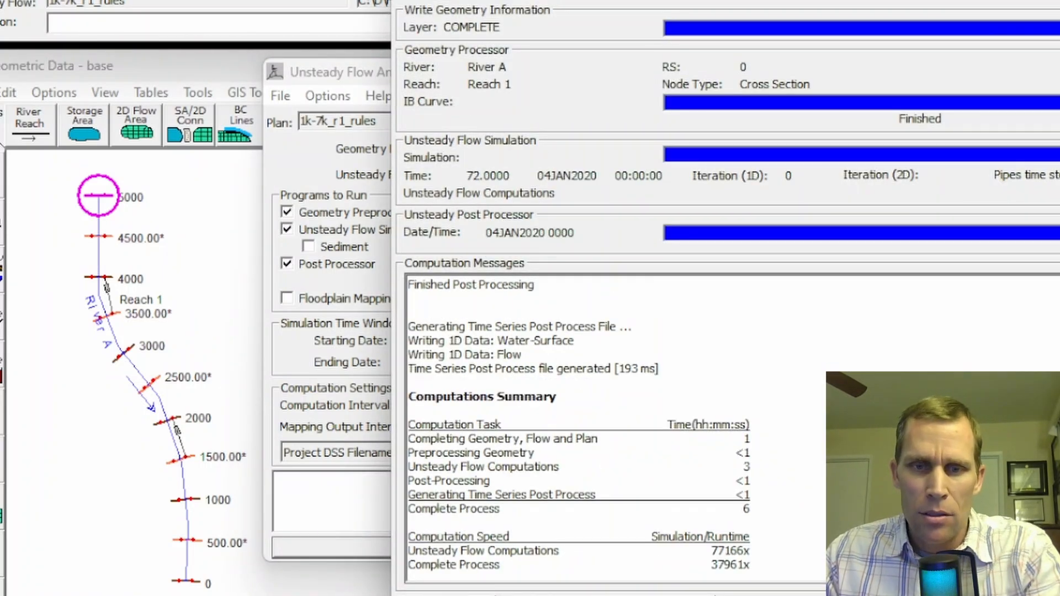
{"action": "key", "text": "Escape"}
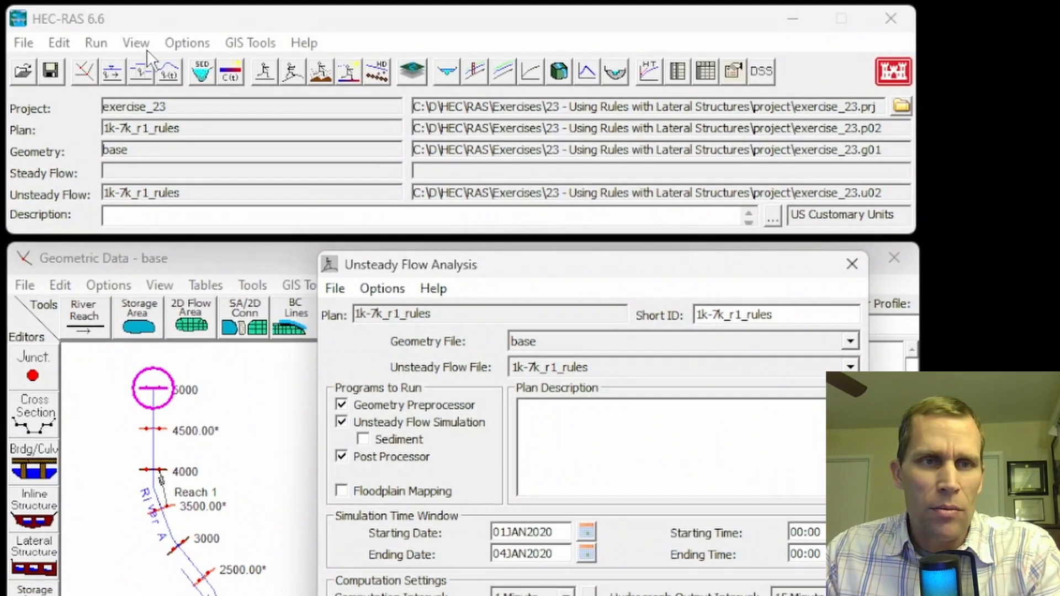
Display the stage and flow hydrographs for the River A lateral structure at RS 3900
{"action": "left_click", "coordinate": [137, 44]}
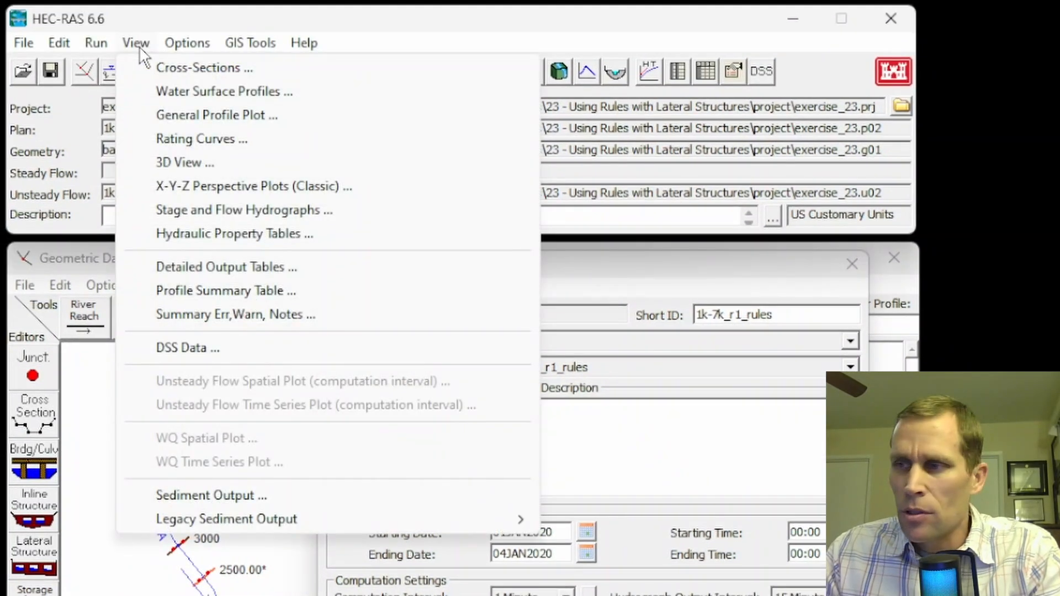
{"action": "left_click", "coordinate": [201, 208]}
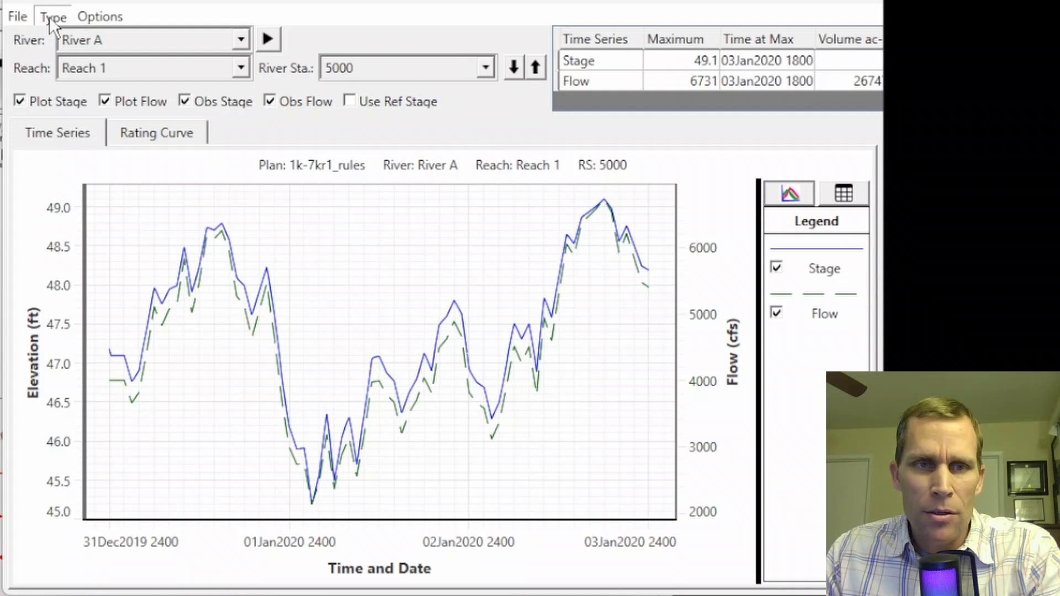
{"action": "left_click", "coordinate": [288, 183]}
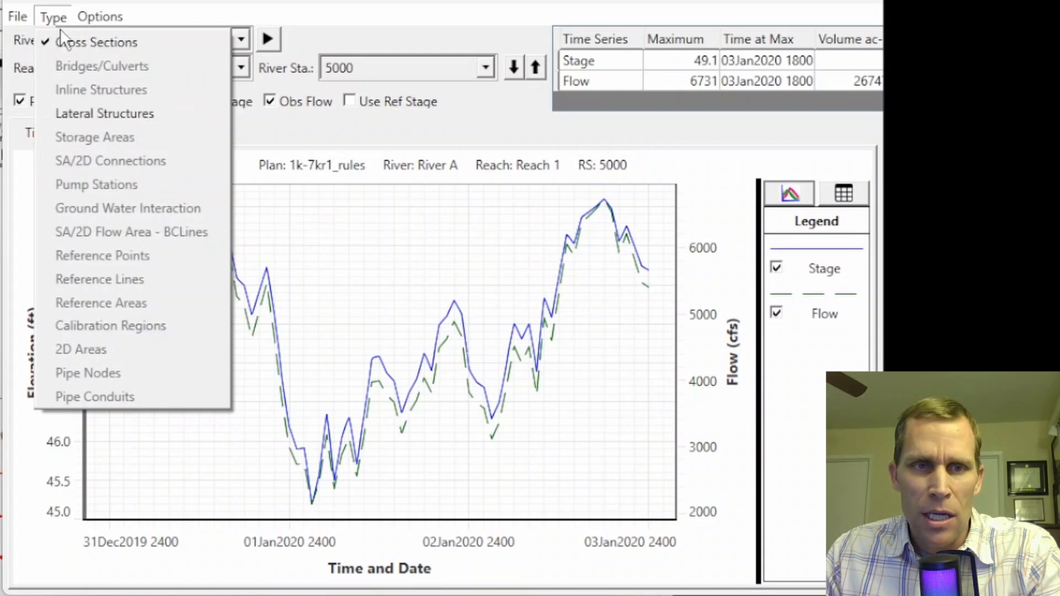
{"action": "left_click", "coordinate": [83, 109]}
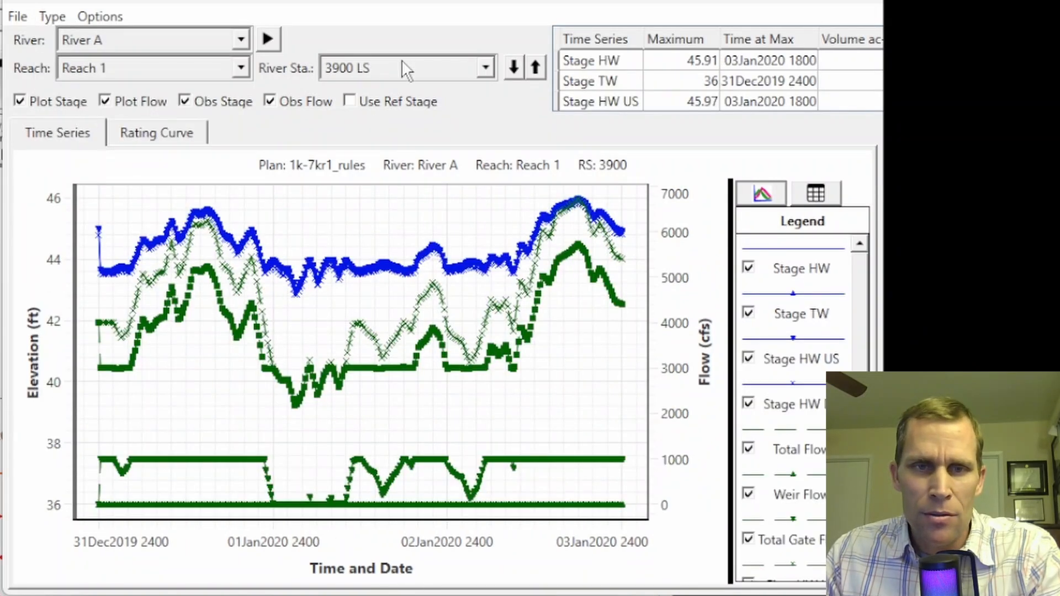
{"action": "left_click", "coordinate": [416, 62]}
{"action": "left_click", "coordinate": [396, 65]}
{"action": "left_click", "coordinate": [380, 69]}
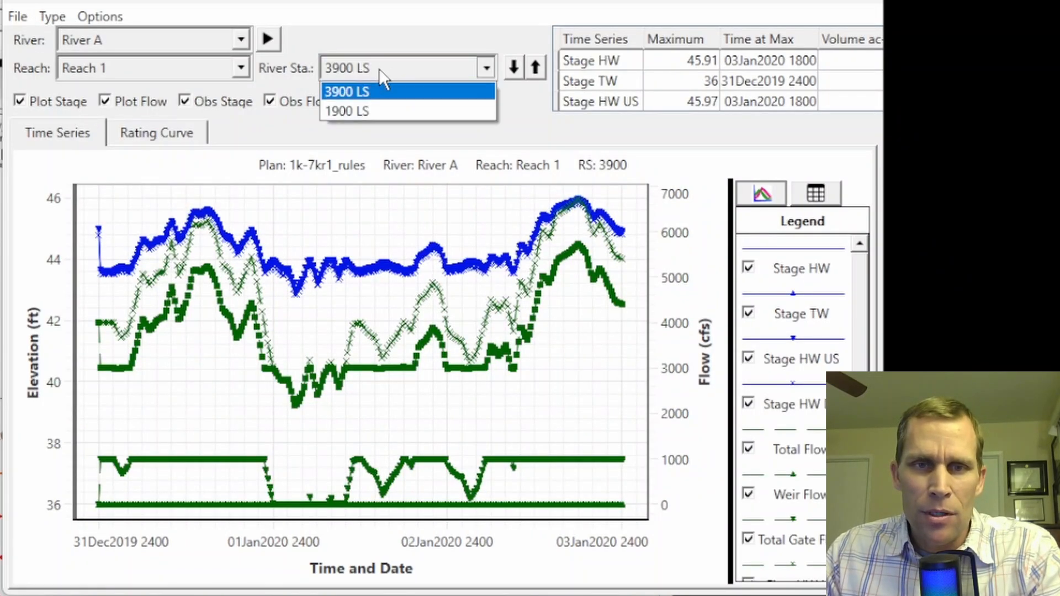
{"action": "left_click", "coordinate": [341, 91]}
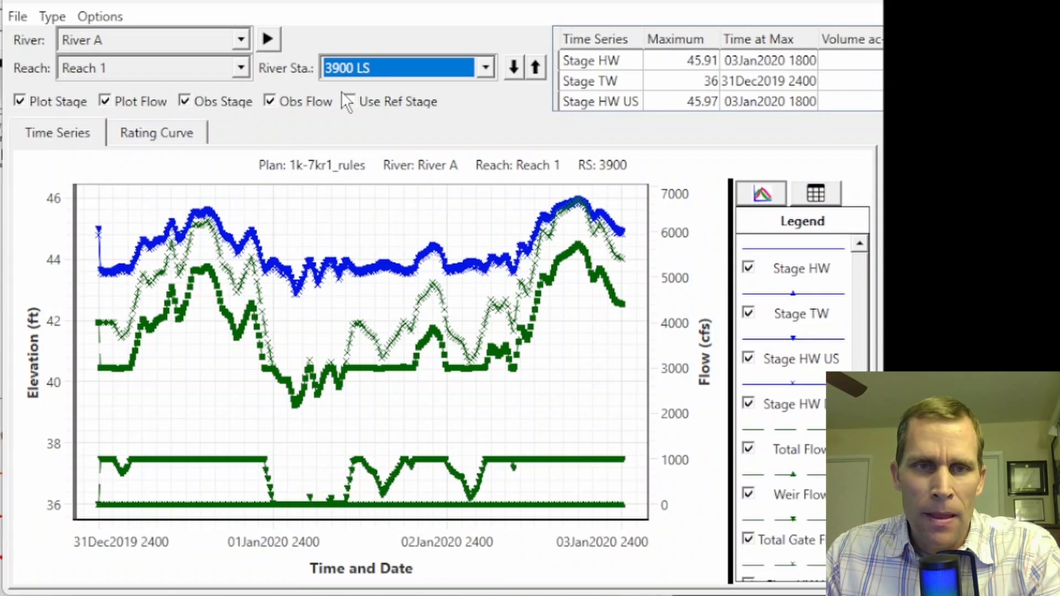
Hide the stage, observed stage, observed flow, weir flow and total gate flow series in the RS 3900 plot
{"action": "left_click", "coordinate": [20, 100]}
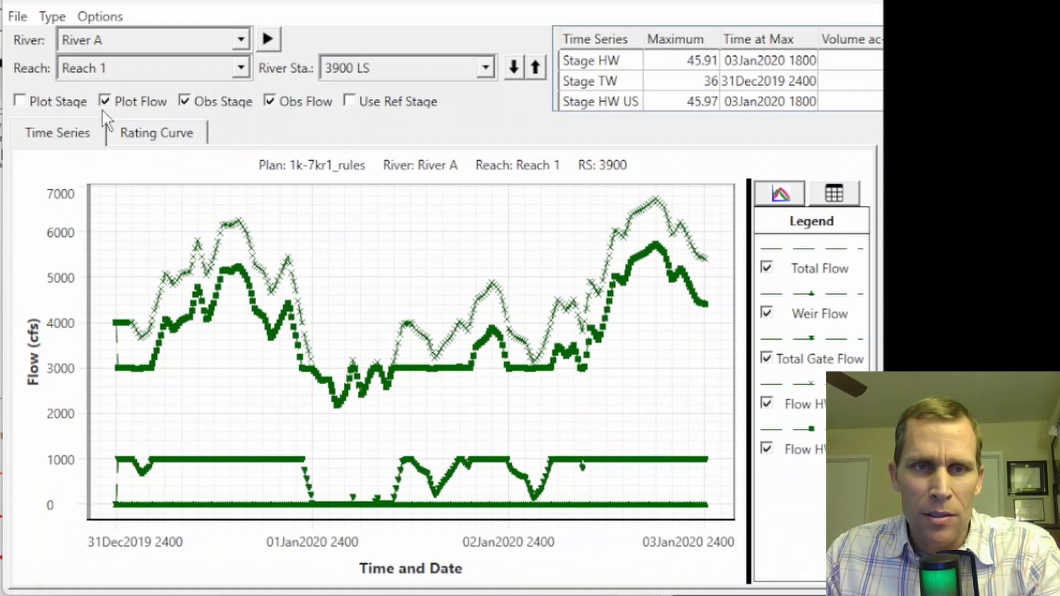
{"action": "left_click", "coordinate": [271, 101]}
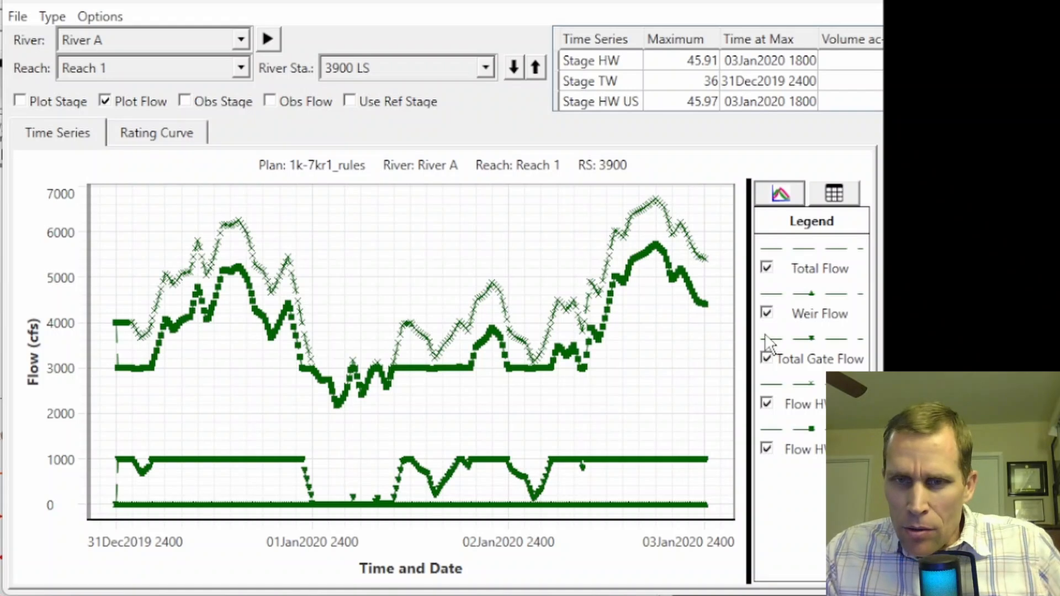
{"action": "left_click", "coordinate": [766, 310]}
{"action": "left_click", "coordinate": [771, 359]}
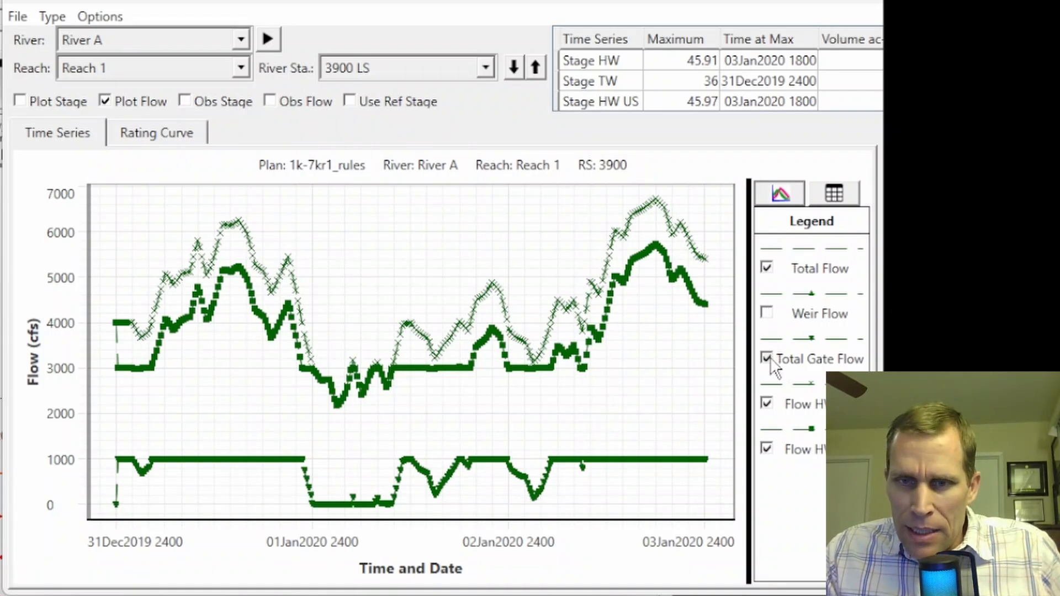
Set the Total Flow line in the RS 3900 plot to Normal style with a thickness of 5
{"action": "right_click", "coordinate": [344, 263]}
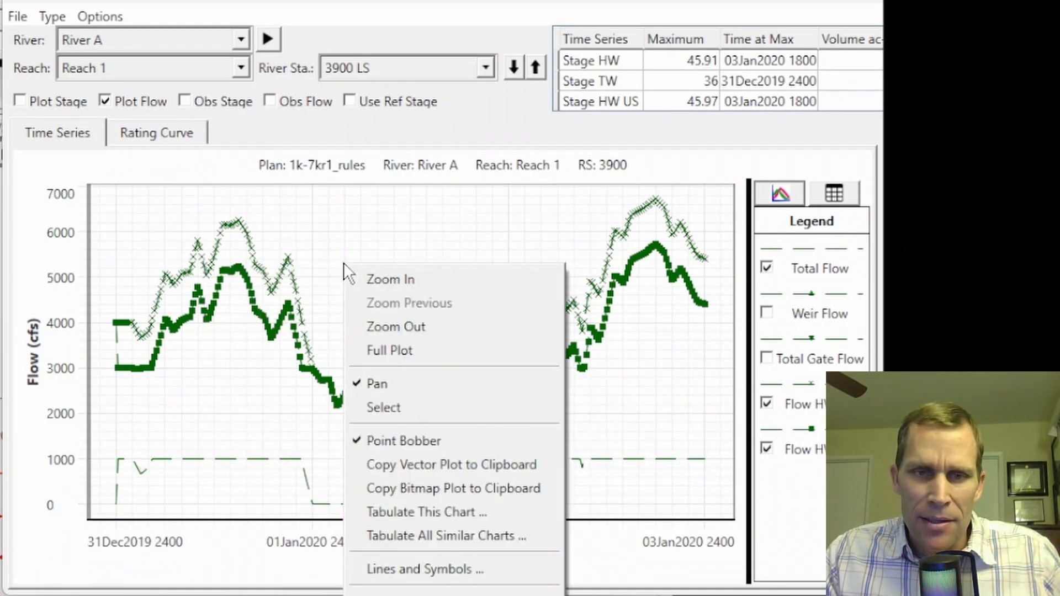
{"action": "left_click", "coordinate": [409, 570]}
{"action": "left_click", "coordinate": [390, 178]}
{"action": "left_click", "coordinate": [372, 202]}
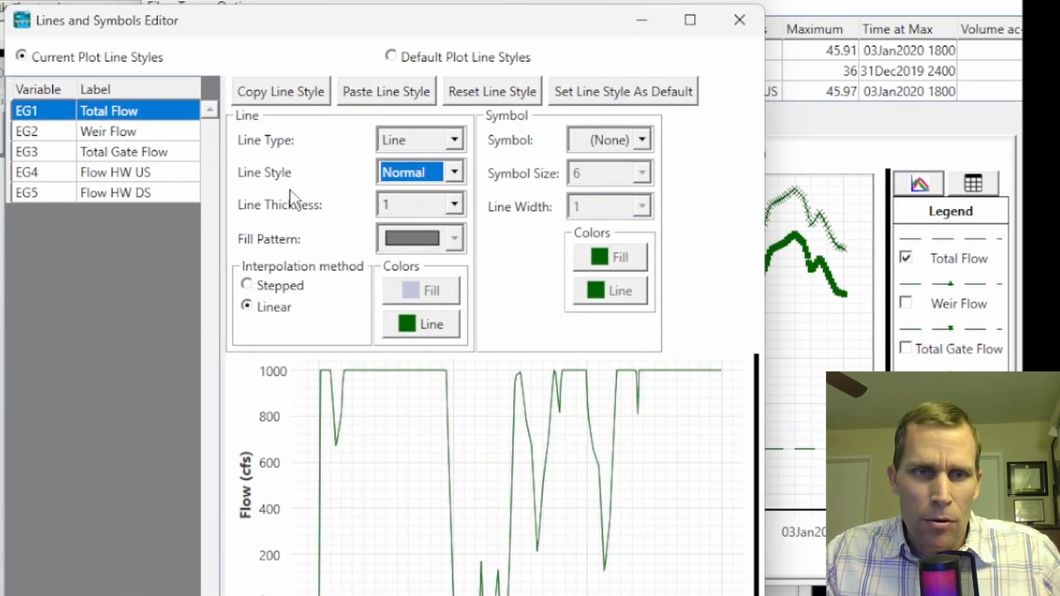
{"action": "left_click", "coordinate": [420, 205]}
{"action": "left_click", "coordinate": [409, 325]}
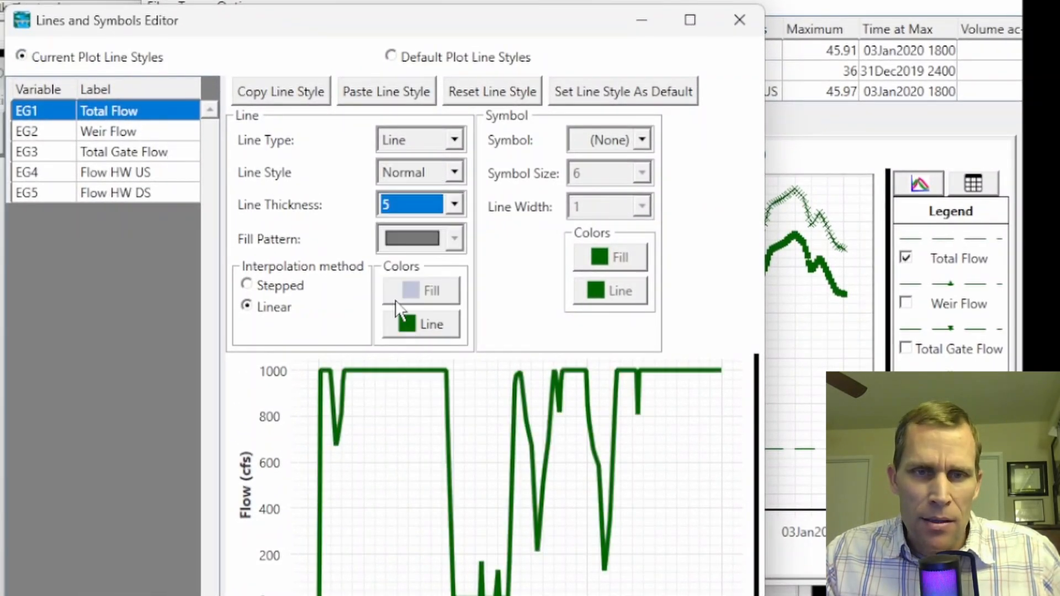
Format the Flow HW US series as a red Normal line with a thickness of 5 and no symbols
{"action": "left_click", "coordinate": [130, 169]}
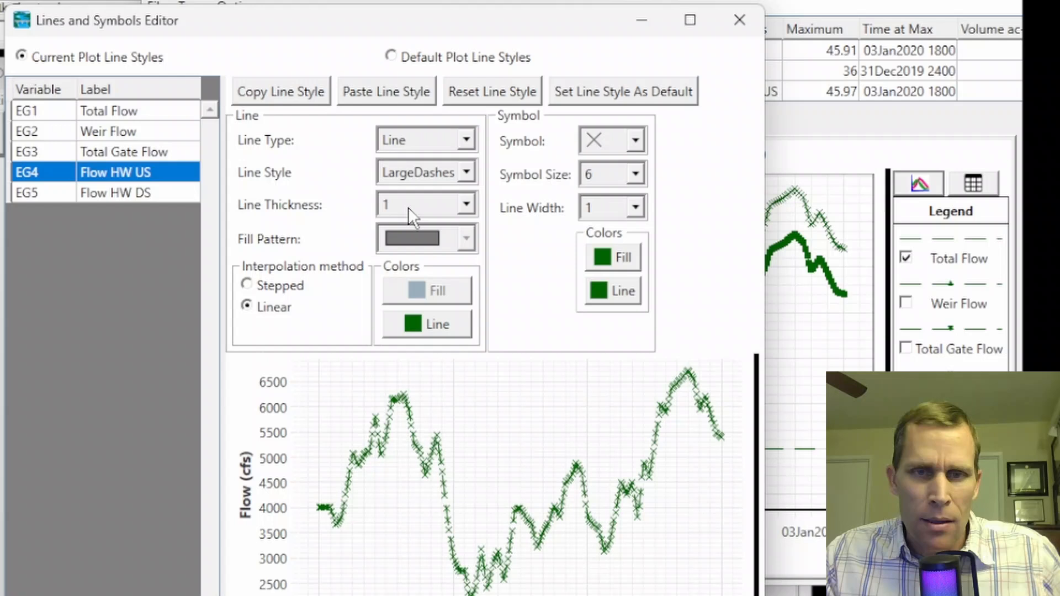
{"action": "left_click", "coordinate": [635, 143]}
{"action": "left_click", "coordinate": [619, 166]}
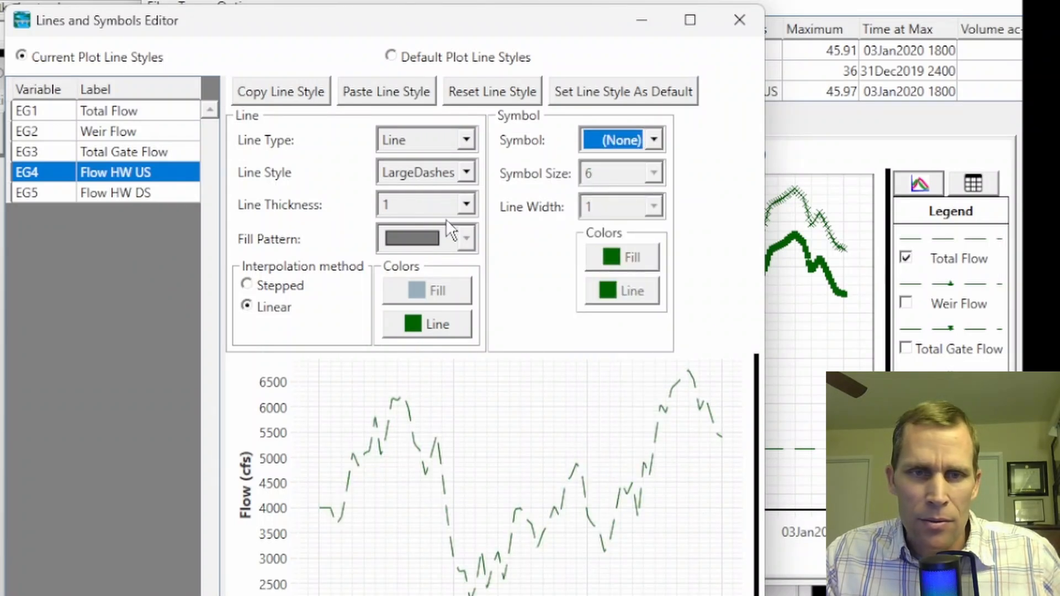
{"action": "left_click", "coordinate": [466, 204]}
{"action": "left_click", "coordinate": [419, 323]}
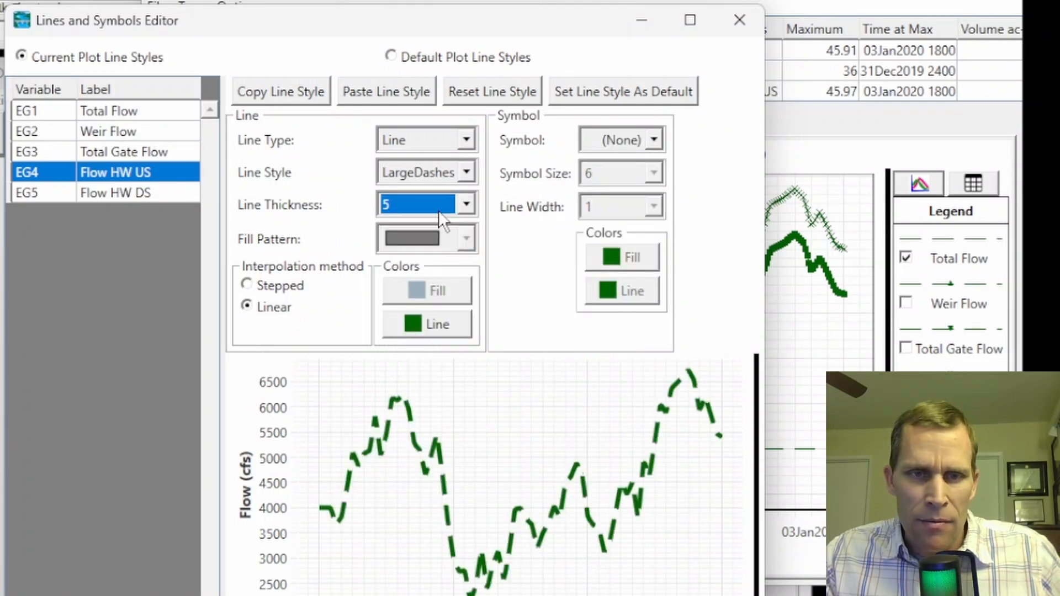
{"action": "left_click", "coordinate": [466, 173]}
{"action": "left_click", "coordinate": [412, 195]}
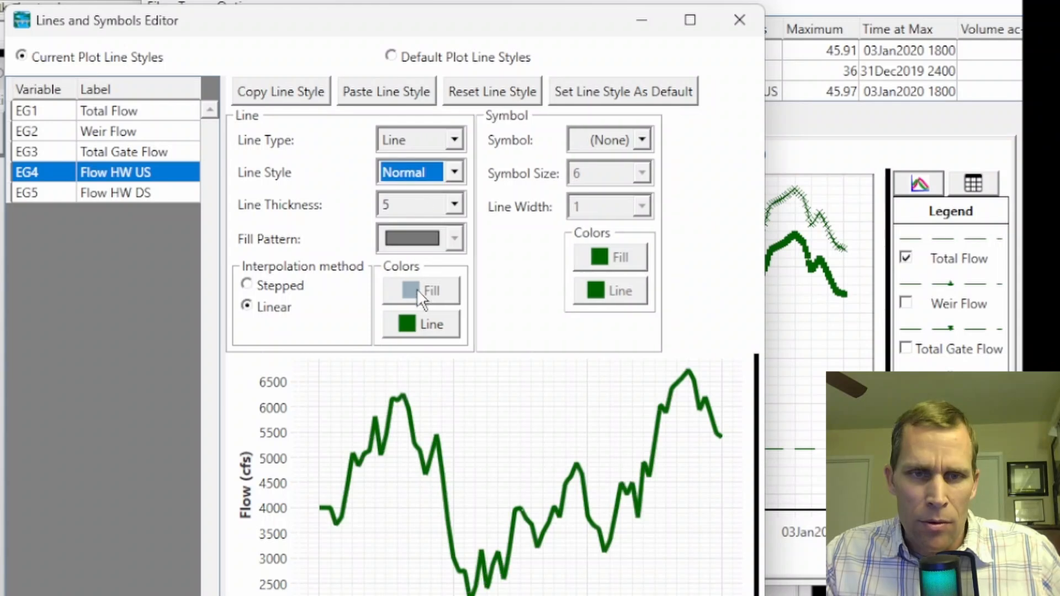
{"action": "left_click", "coordinate": [422, 319]}
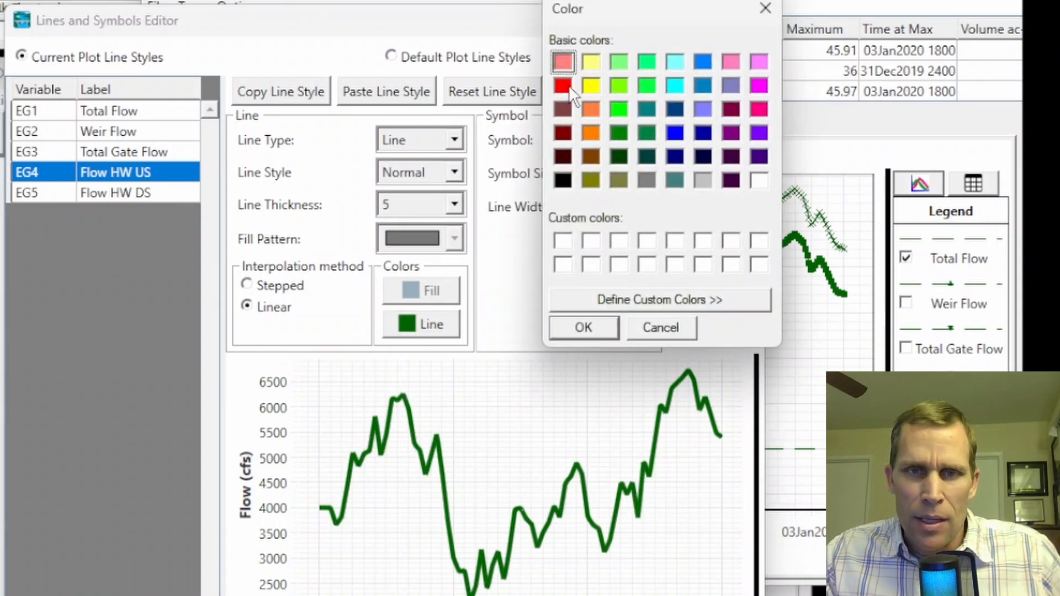
{"action": "left_click", "coordinate": [583, 328]}
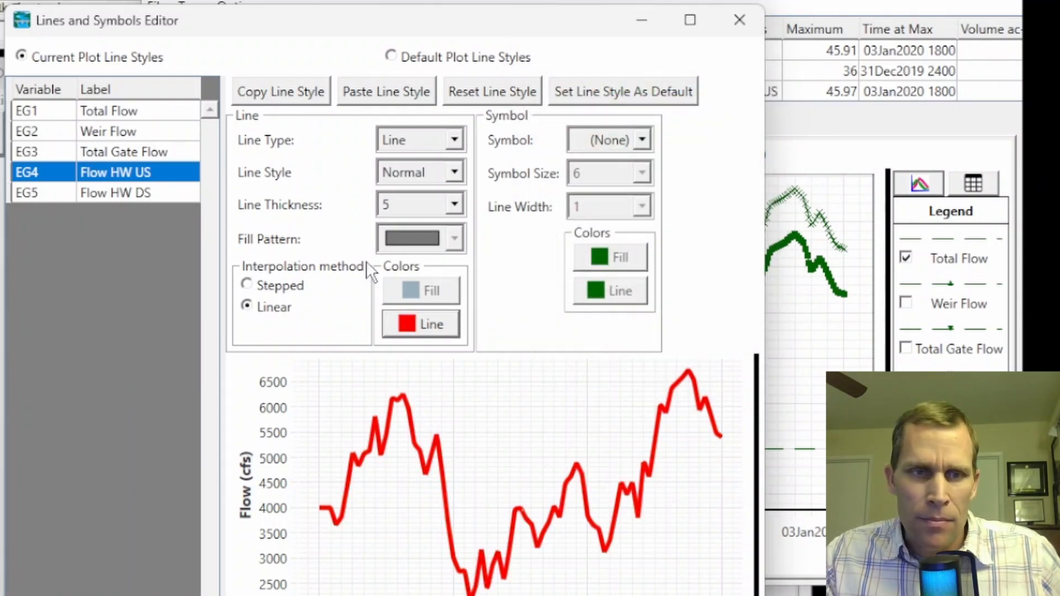
Format the Flow HW DS series as a blue Normal line with a thickness of 5 and no symbols
{"action": "left_click", "coordinate": [132, 194]}
{"action": "left_click", "coordinate": [618, 141]}
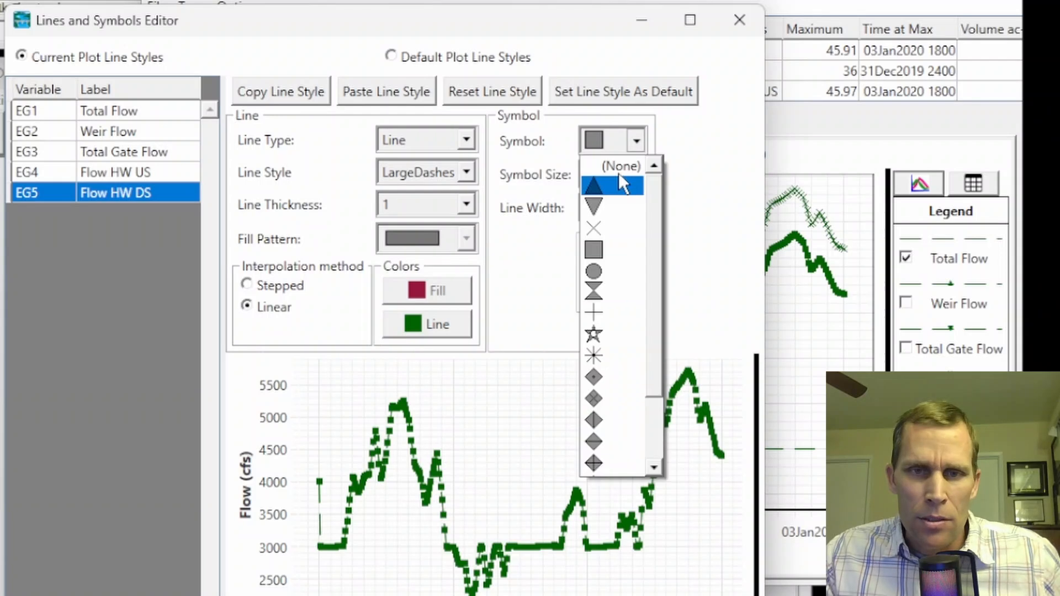
{"action": "left_click", "coordinate": [609, 165]}
{"action": "left_click", "coordinate": [467, 173]}
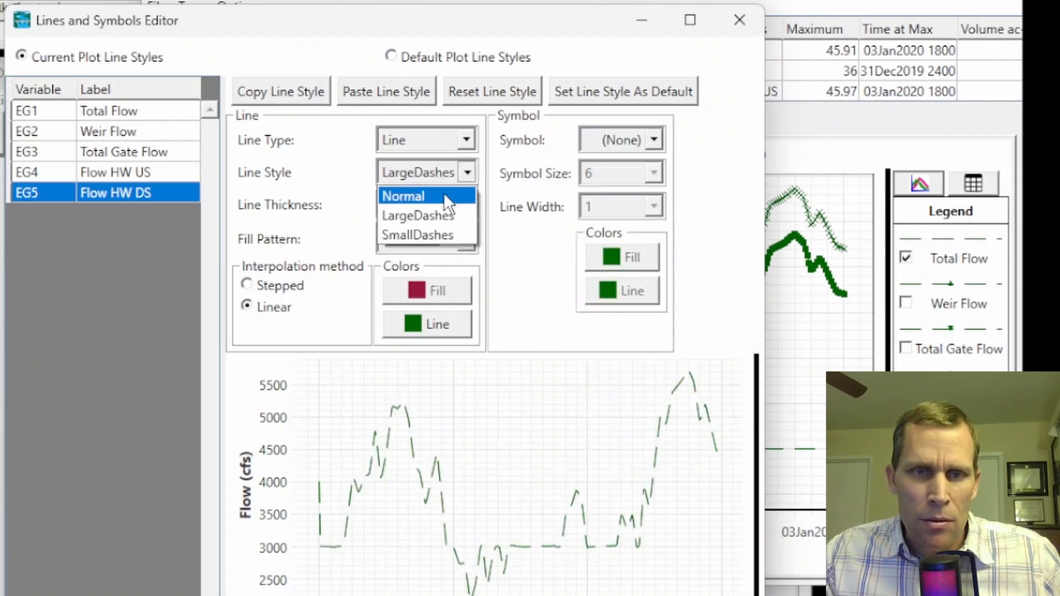
{"action": "left_click", "coordinate": [443, 193]}
{"action": "left_click", "coordinate": [442, 206]}
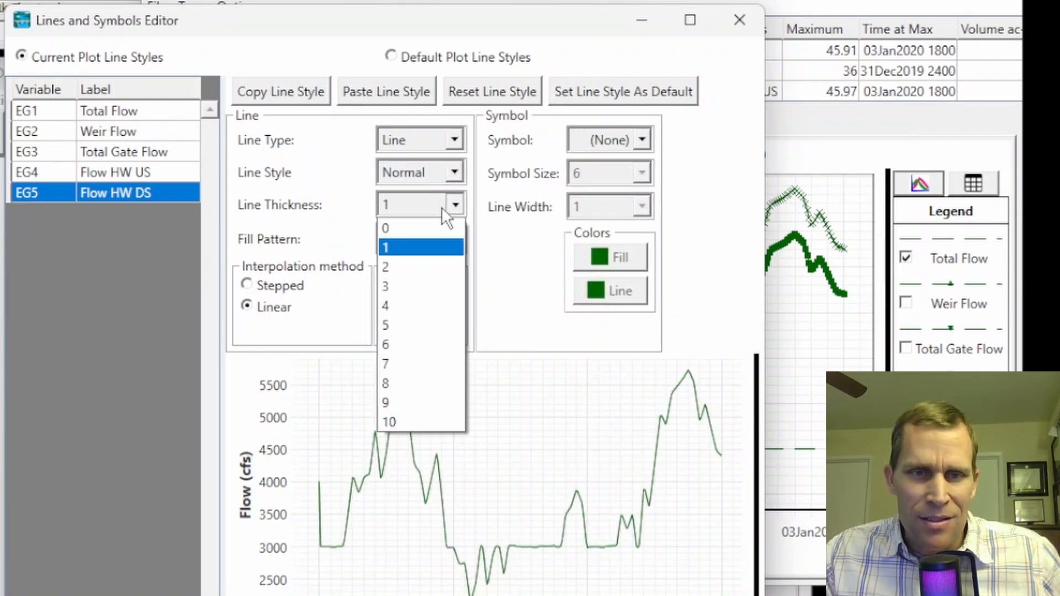
{"action": "left_click", "coordinate": [412, 320]}
{"action": "left_click", "coordinate": [412, 319]}
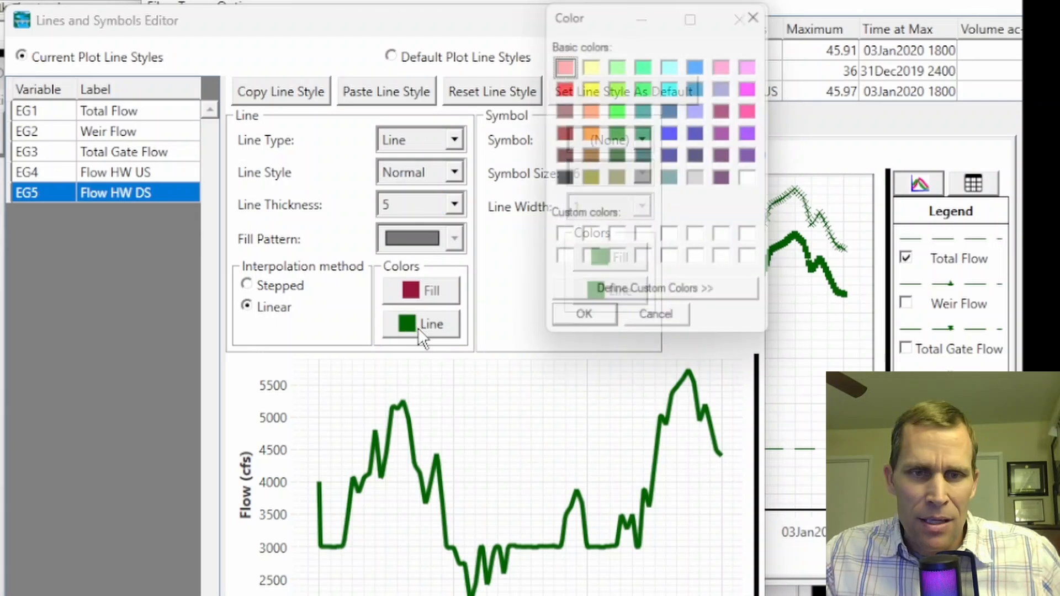
{"action": "left_click", "coordinate": [675, 133]}
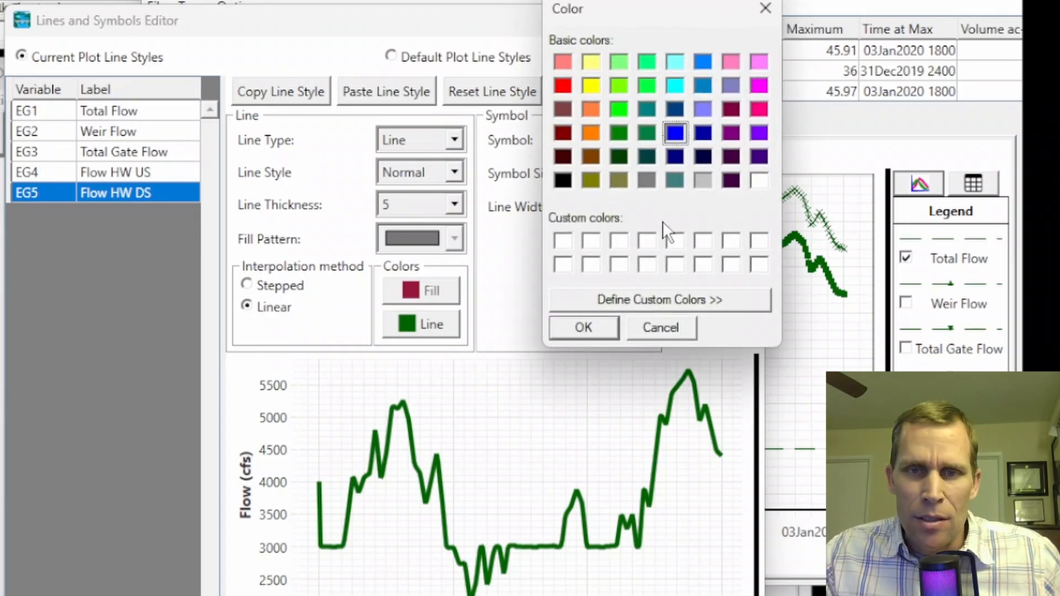
{"action": "left_click", "coordinate": [603, 330]}
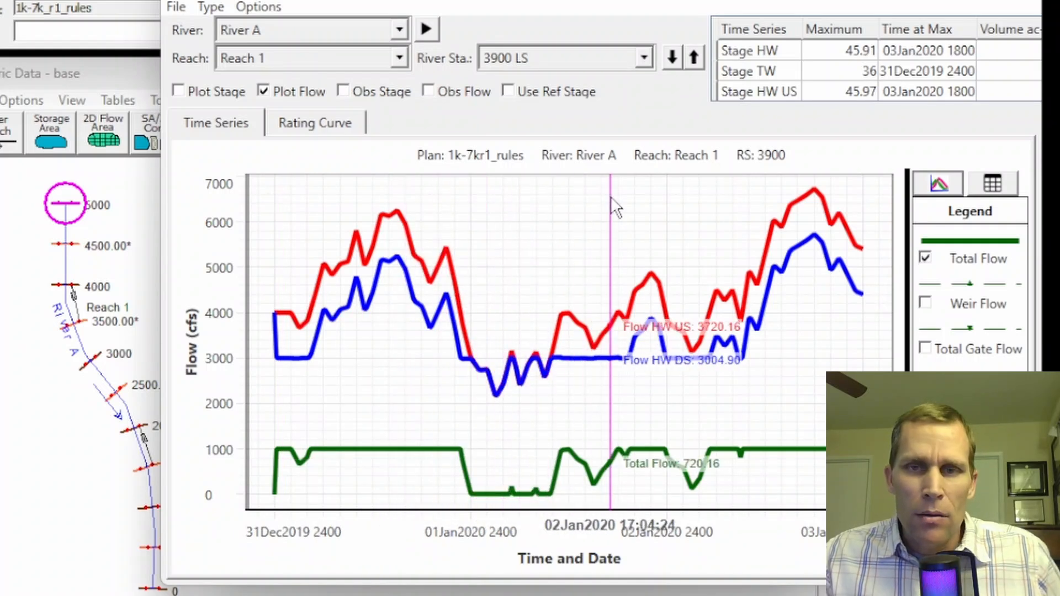
Display the flow hydrographs for the lateral structure at RS 1900 and hide its weir flow and total gate flow series
{"action": "left_click", "coordinate": [578, 60]}
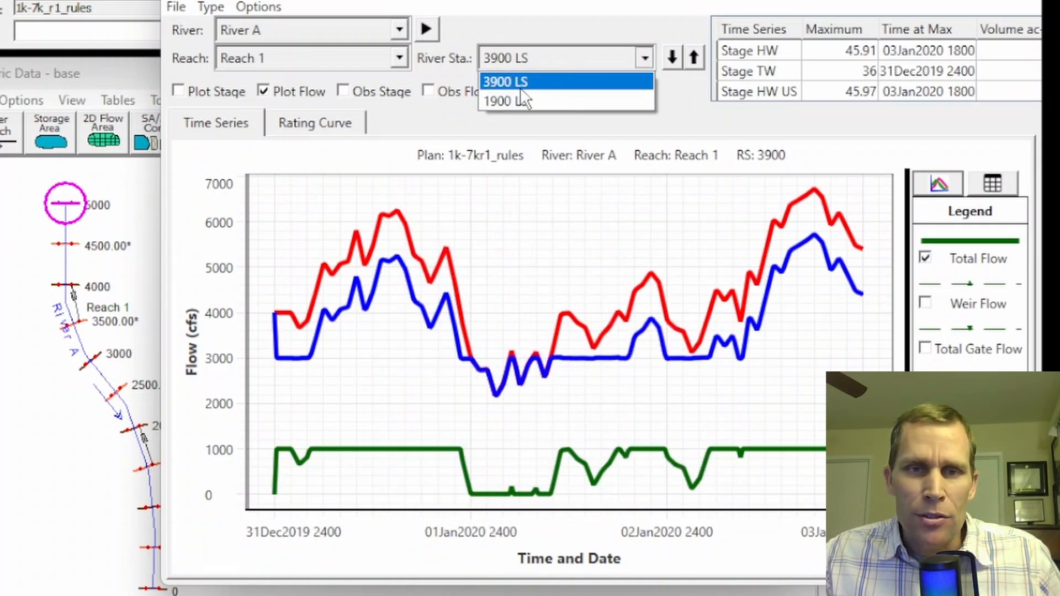
{"action": "left_click", "coordinate": [504, 99]}
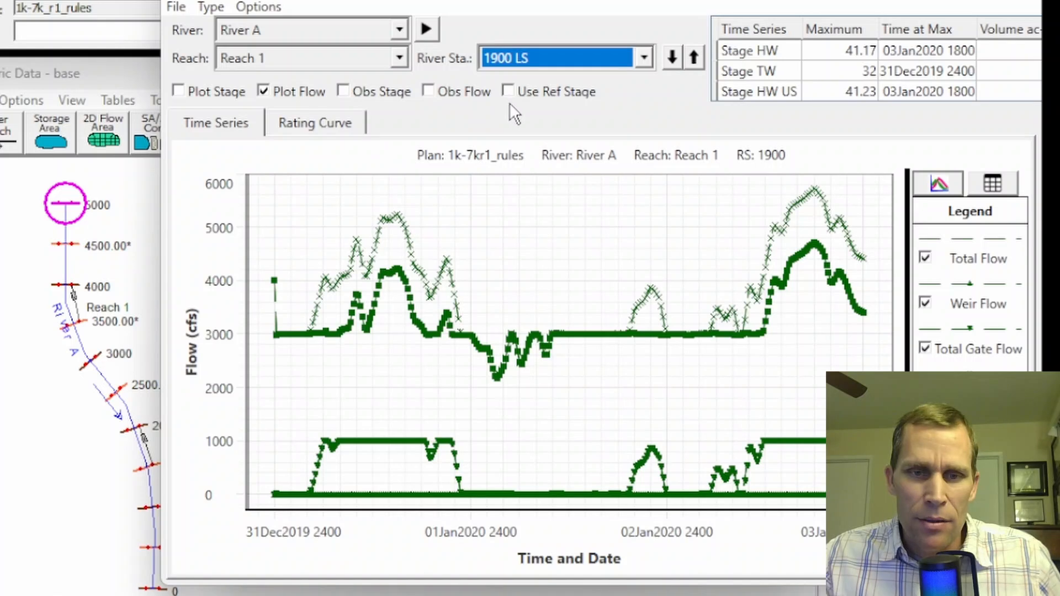
{"action": "left_click", "coordinate": [923, 305]}
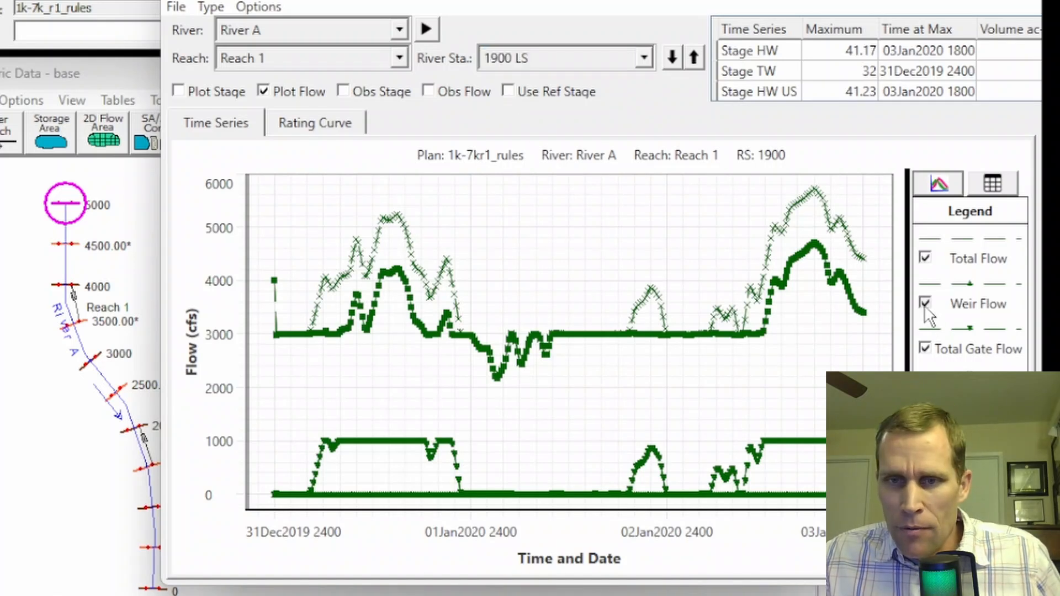
{"action": "left_click", "coordinate": [925, 349]}
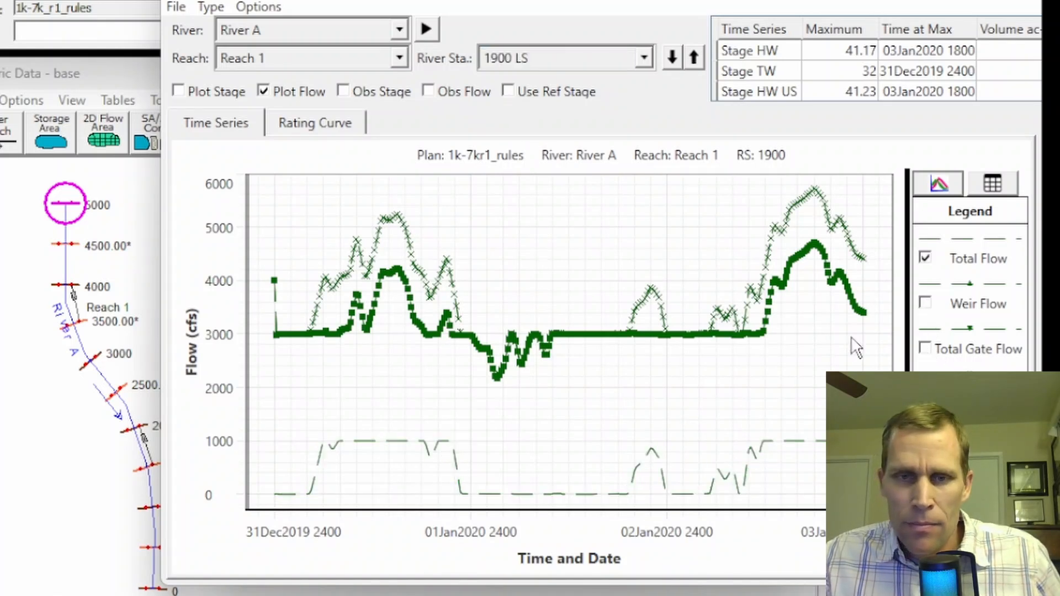
Format the RS 1900 plot with thick solid lines: green for Total Flow, red for Flow HW US and blue for Flow HW DS
{"action": "right_click", "coordinate": [550, 213]}
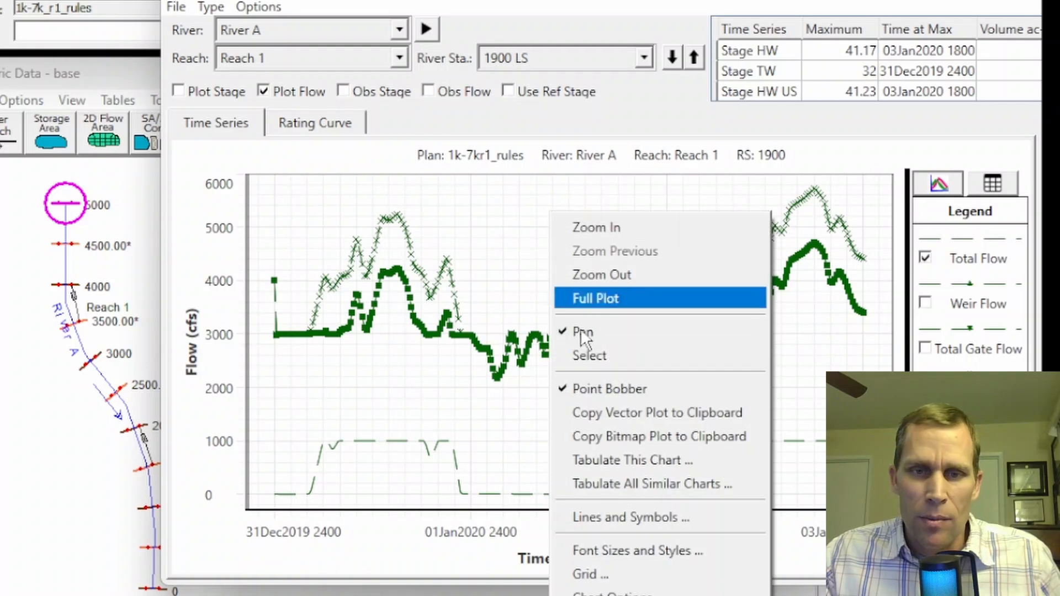
{"action": "left_click", "coordinate": [601, 423]}
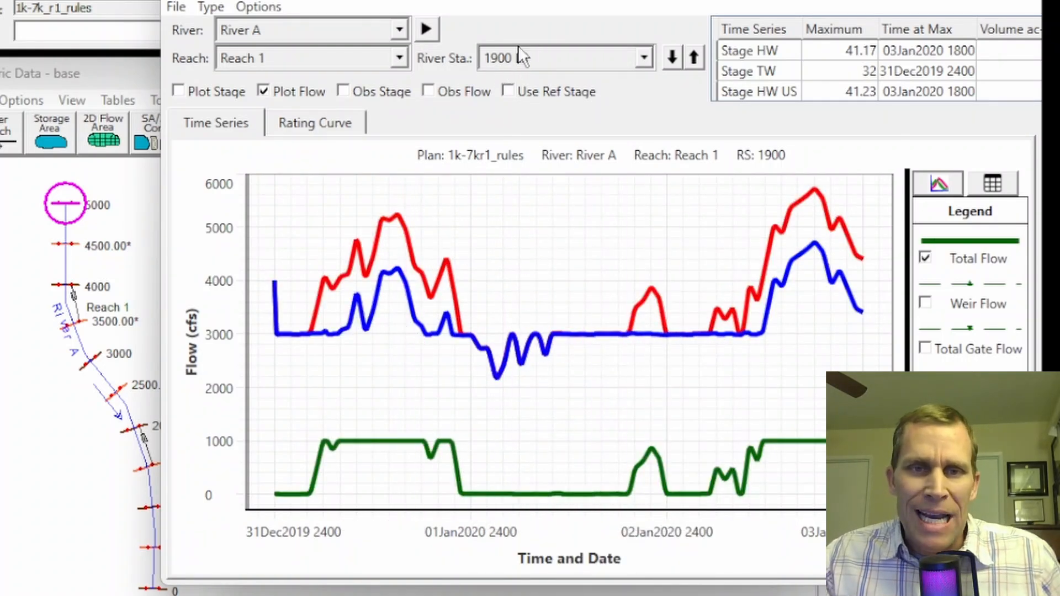
{"action": "left_click_drag", "start_coordinate": [530, 0], "coordinate": [574, 1]}
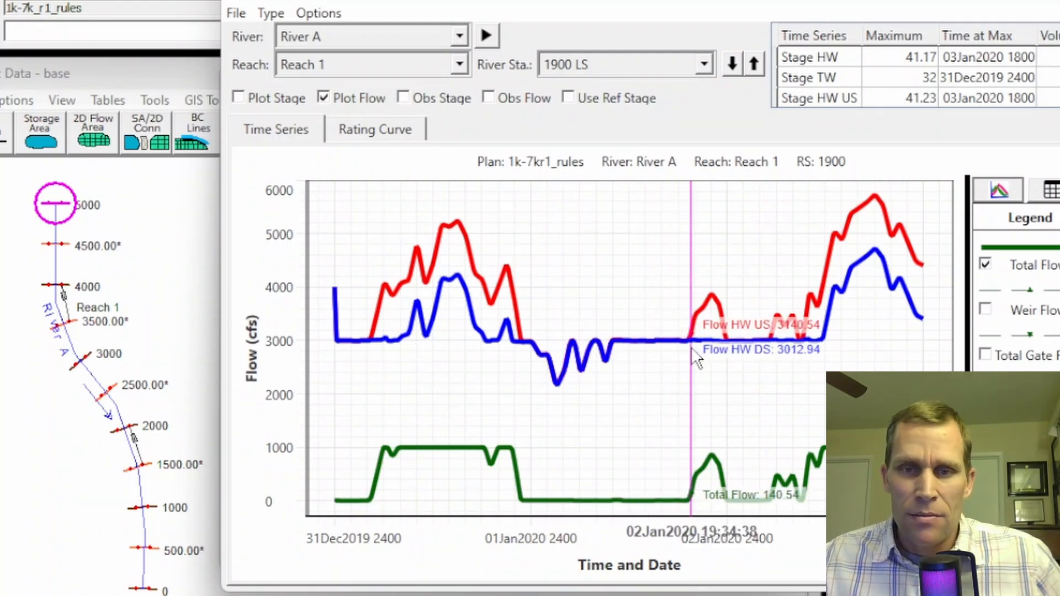
{"action": "left_click_drag", "start_coordinate": [761, 1], "coordinate": [754, 0]}
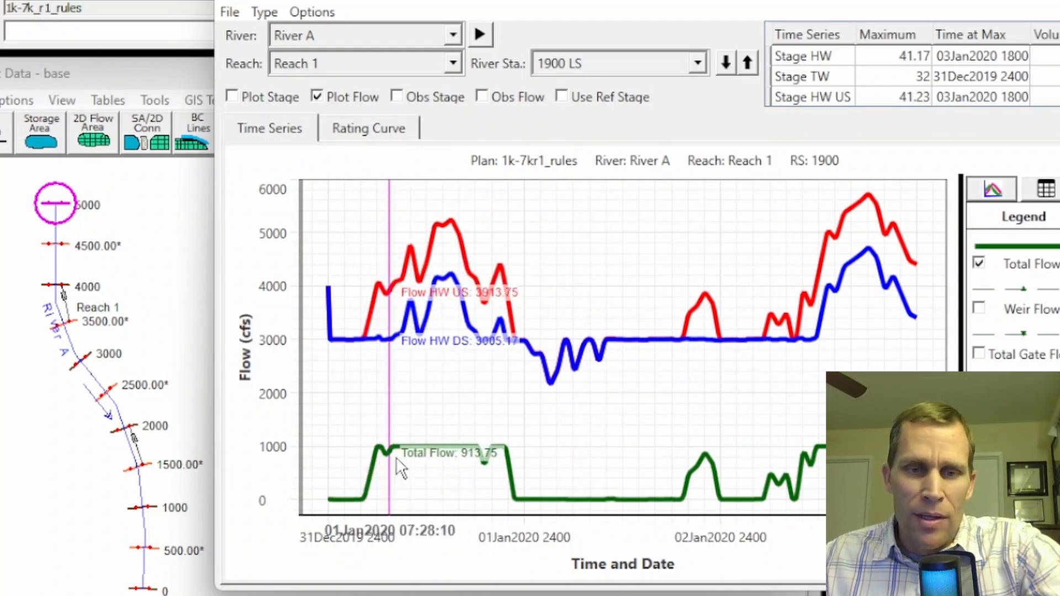
Switch to HEC-DSSVue and open exercise_23.dss from the project folder
{"action": "left_click", "coordinate": [574, 69]}
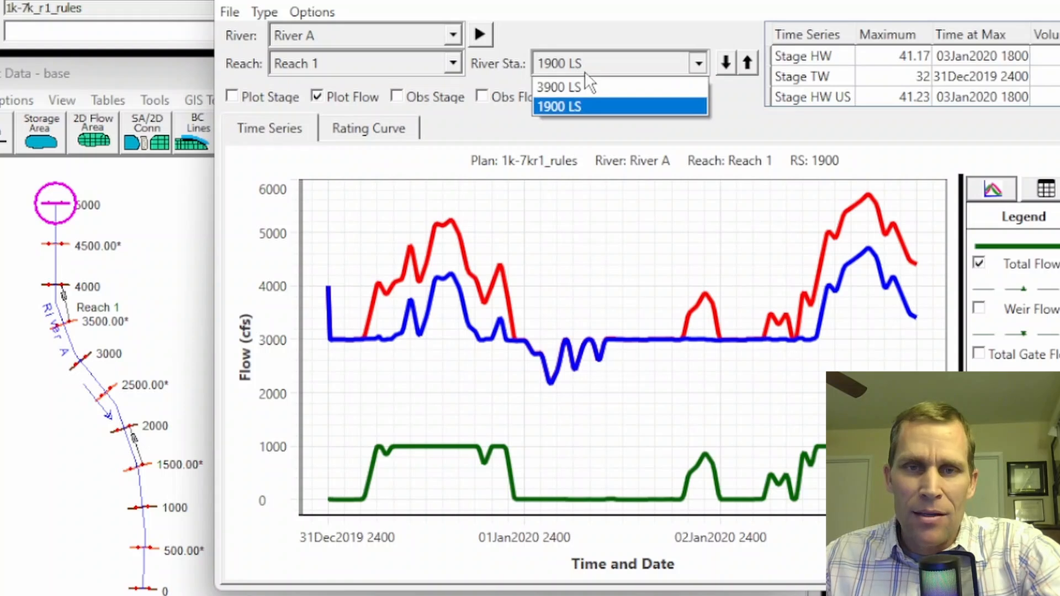
{"action": "left_click", "coordinate": [741, 2]}
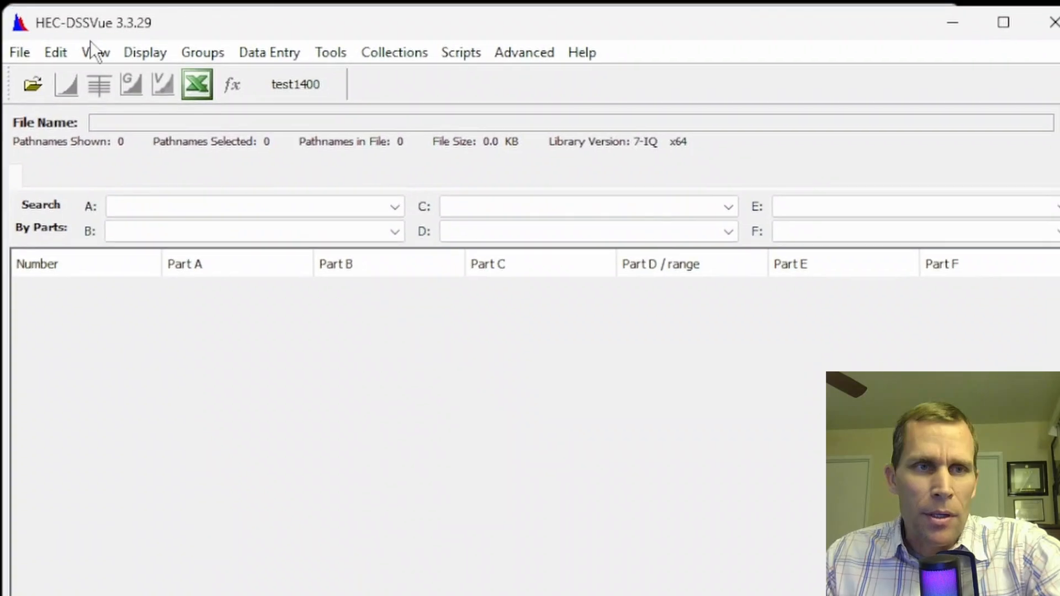
{"action": "left_click", "coordinate": [35, 81]}
{"action": "left_click", "coordinate": [640, 159]}
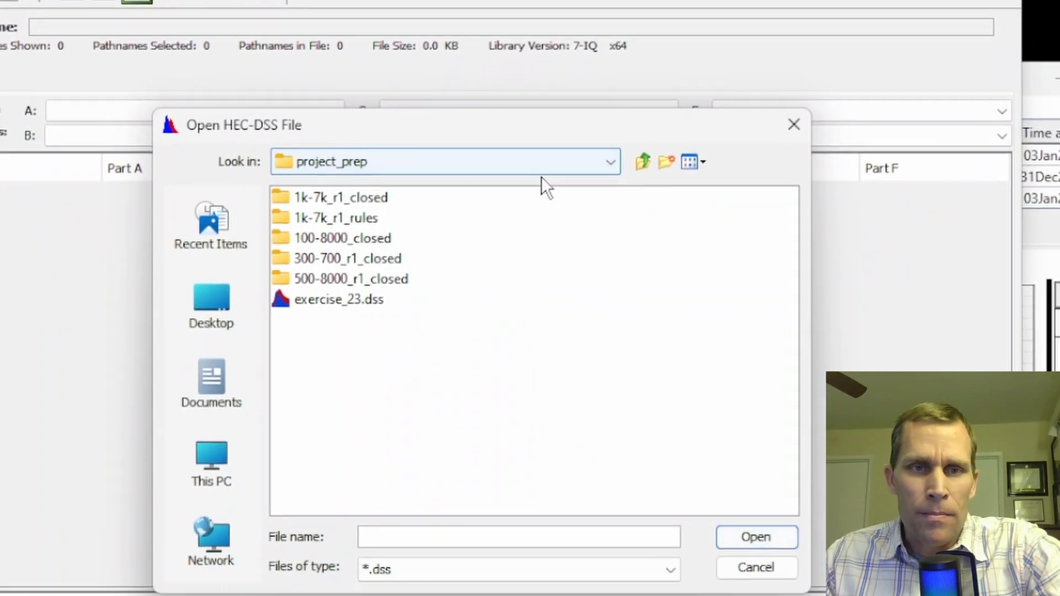
{"action": "left_click", "coordinate": [319, 194]}
{"action": "double_click", "coordinate": [319, 195]}
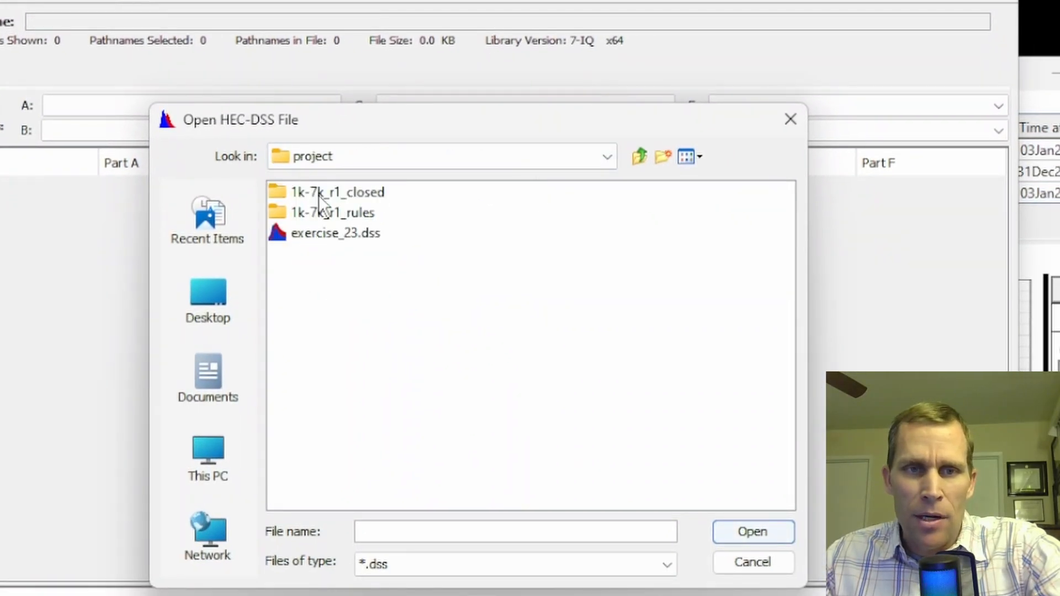
{"action": "left_click", "coordinate": [325, 243]}
{"action": "left_click", "coordinate": [748, 532]}
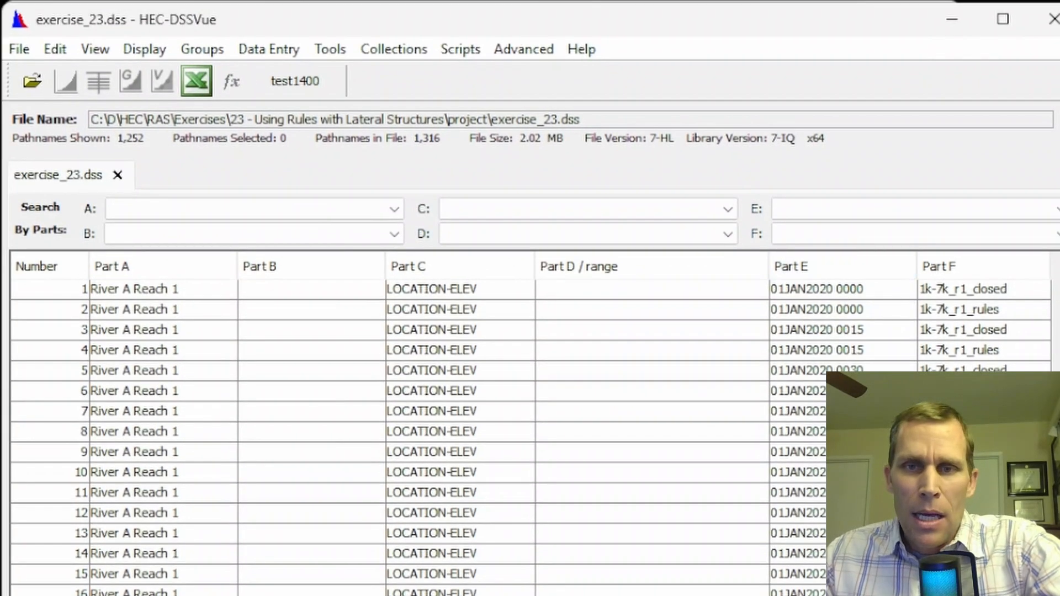
Filter the records to F part 1k-7k_r1_rules and select the 5000 FLOW record plus FLOW-TOTAL for 3900 and 1900 LAT STRUCT
{"action": "left_click", "coordinate": [885, 236]}
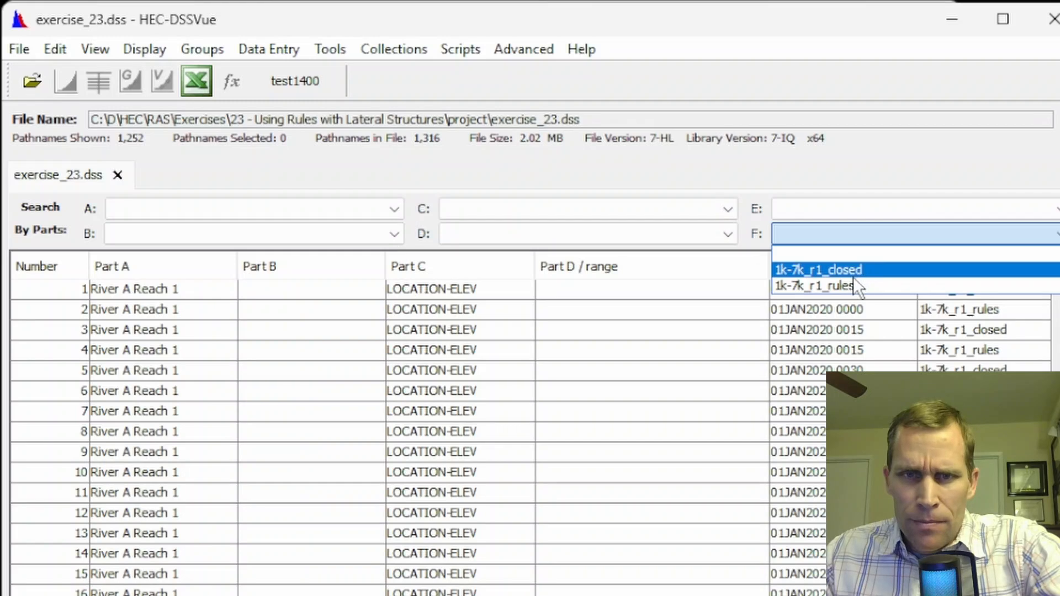
{"action": "left_click", "coordinate": [841, 288]}
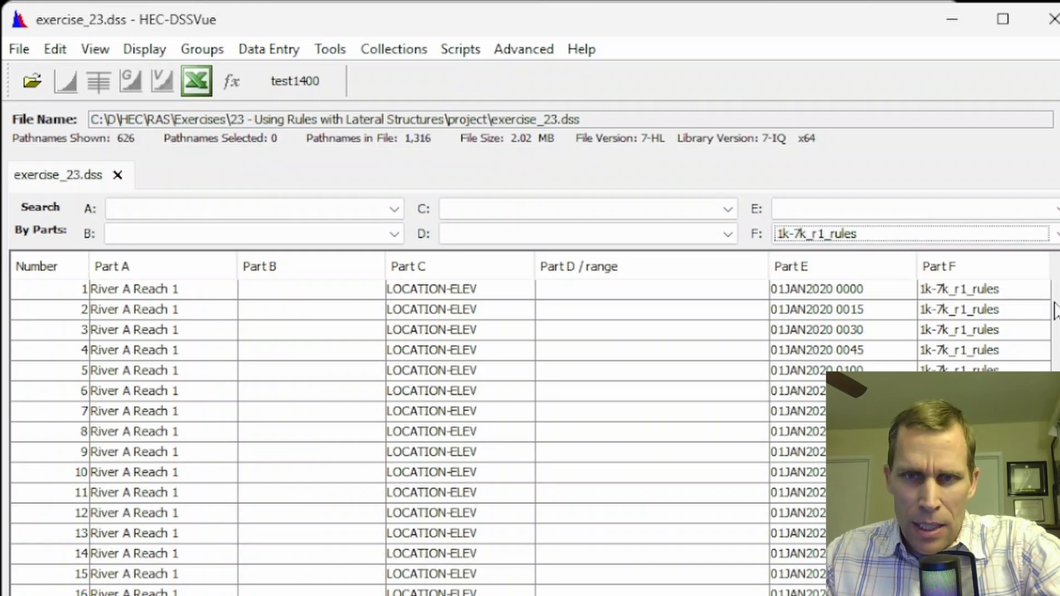
{"action": "left_click_drag", "start_coordinate": [1056, 309], "coordinate": [1056, 588]}
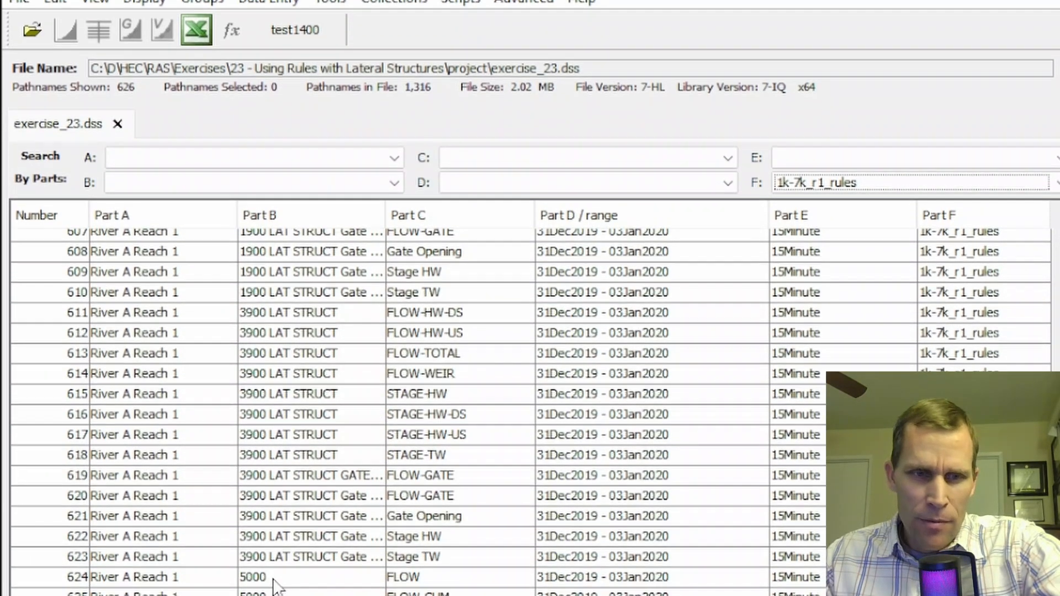
{"action": "left_click", "coordinate": [275, 523]}
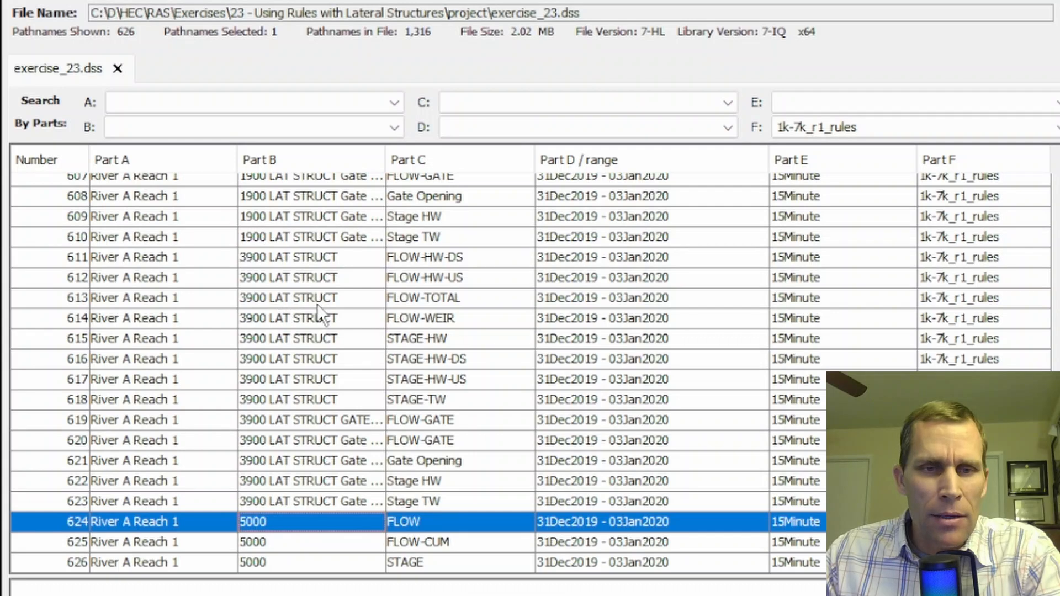
{"action": "left_click", "coordinate": [330, 291], "text": "ctrl"}
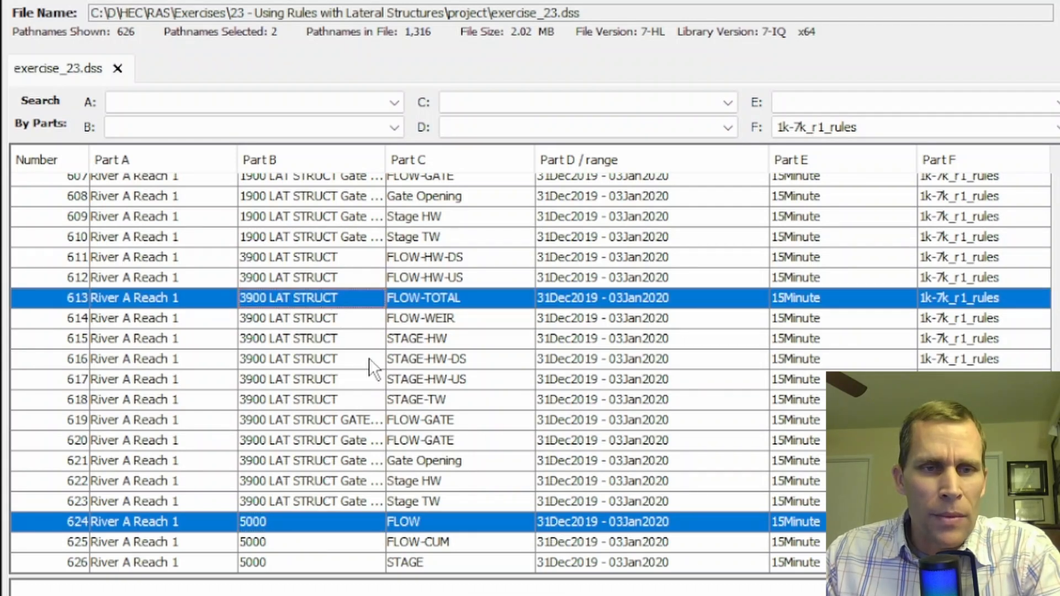
{"action": "scroll", "coordinate": [368, 358], "scroll_direction": "up", "scroll_amount": 4}
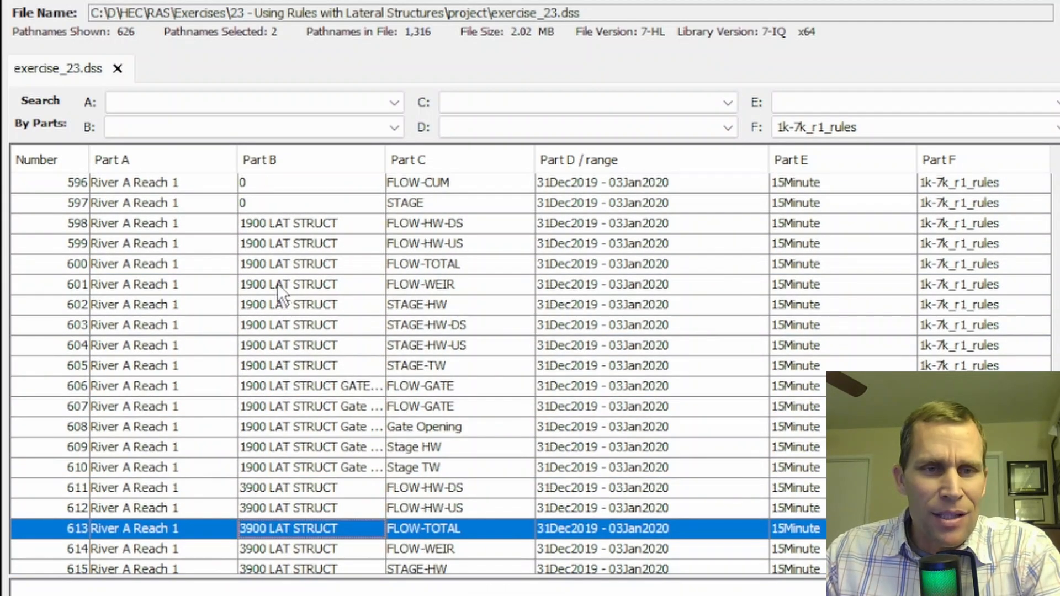
{"action": "left_click", "coordinate": [303, 266], "text": "ctrl"}
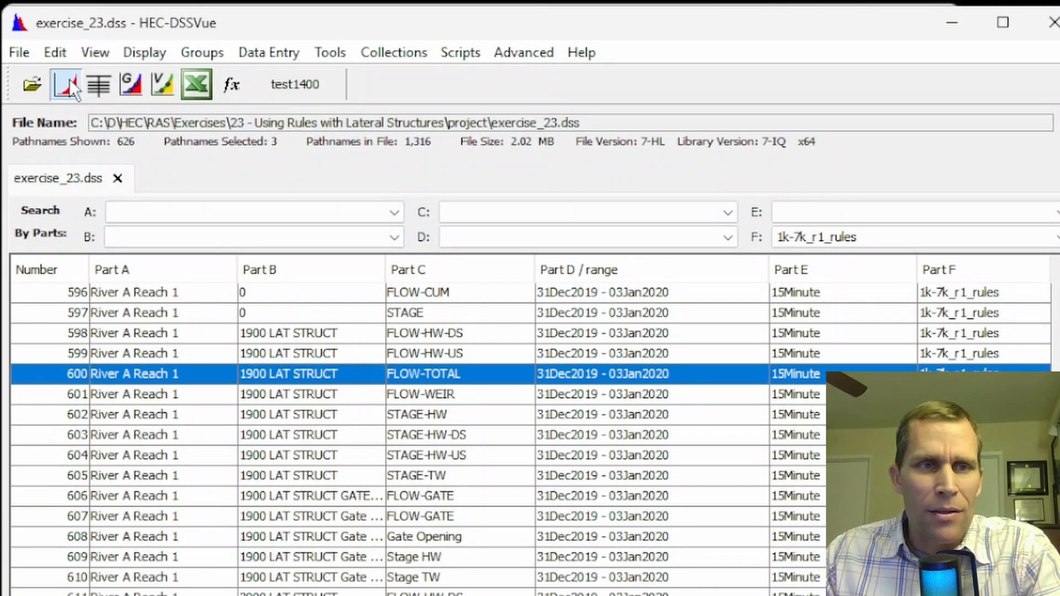
Plot the selected records together, highlight the 5000, 3900 and 1900 flow curves one by one for comparison, and close the plot
{"action": "left_click", "coordinate": [70, 80]}
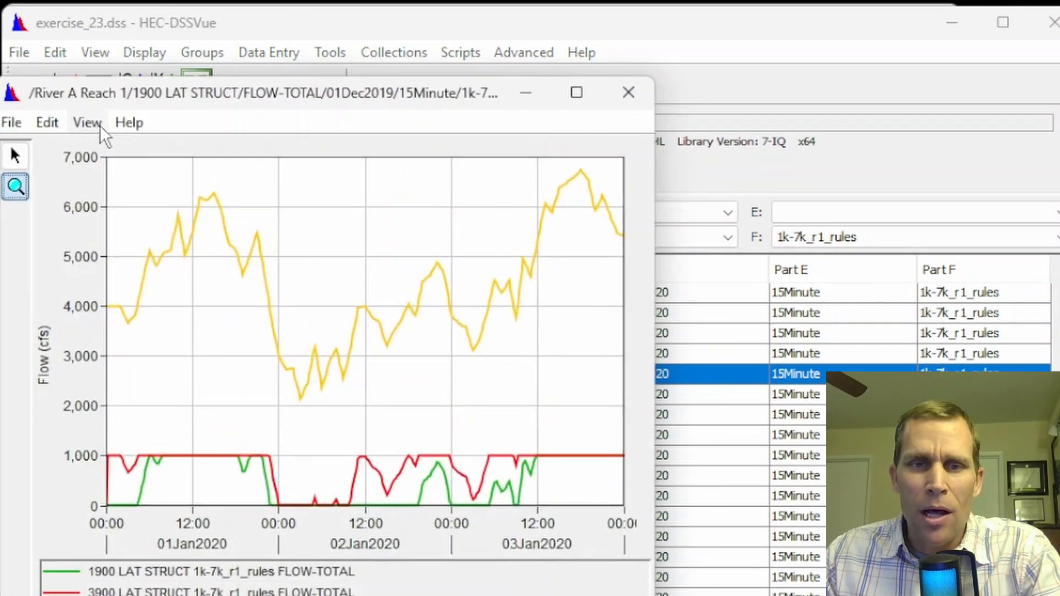
{"action": "left_click_drag", "start_coordinate": [293, 92], "coordinate": [441, 89]}
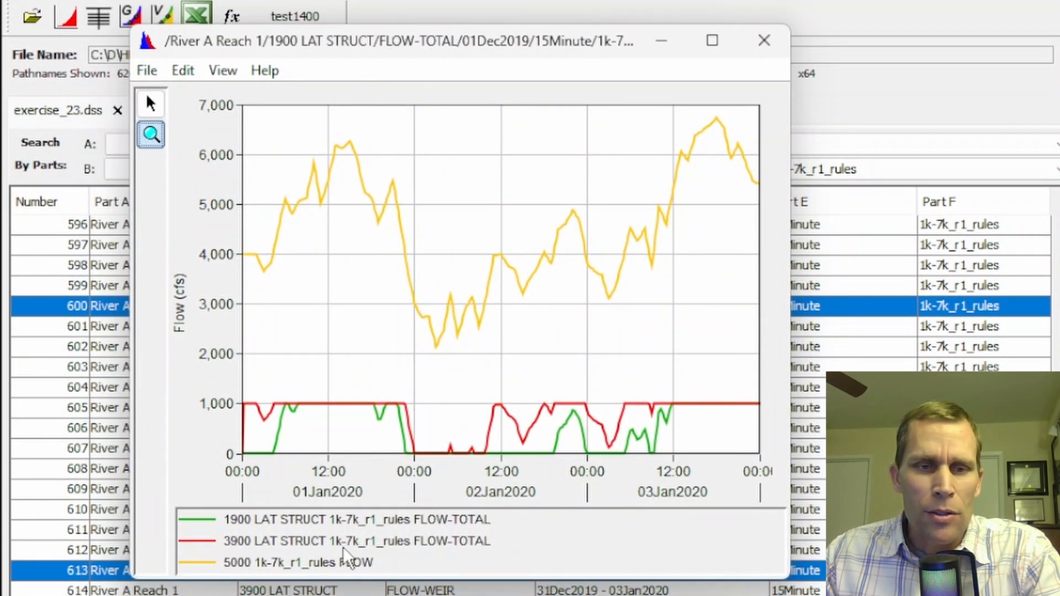
{"action": "left_click", "coordinate": [324, 585]}
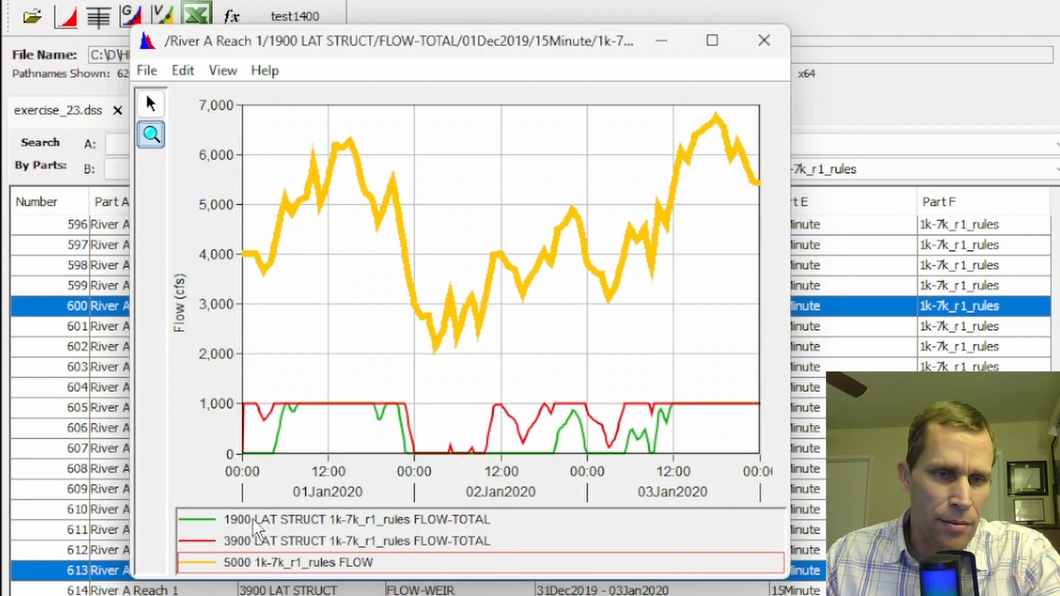
{"action": "left_click", "coordinate": [259, 544]}
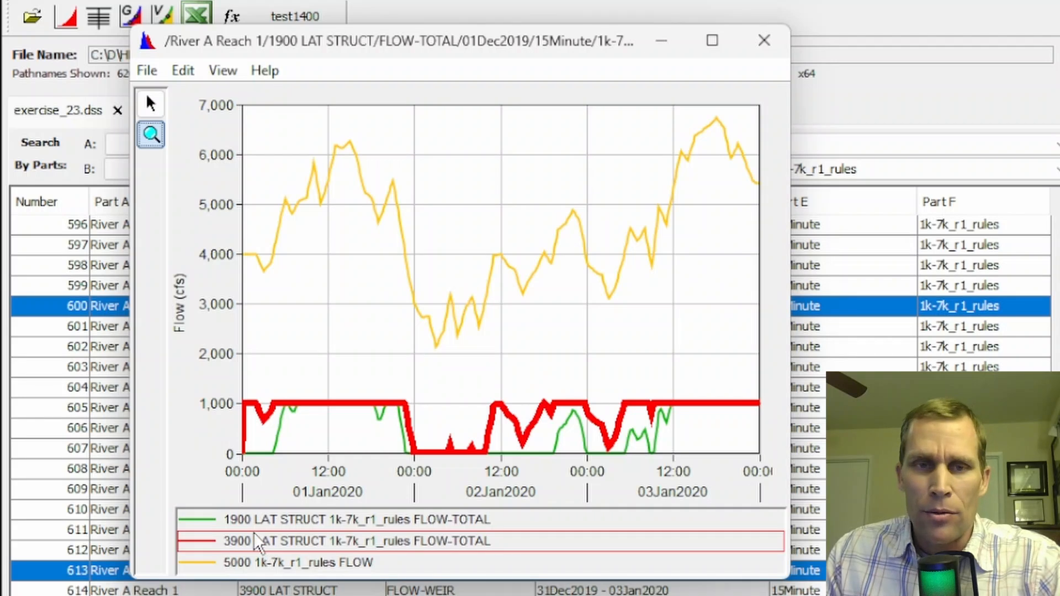
{"action": "left_click", "coordinate": [291, 519]}
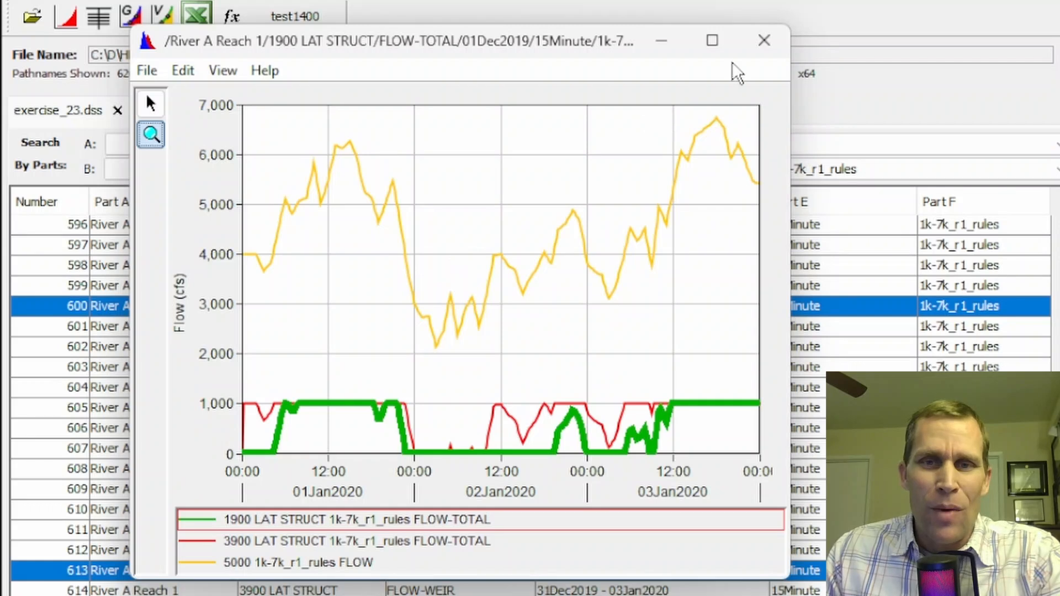
{"action": "left_click", "coordinate": [764, 43]}
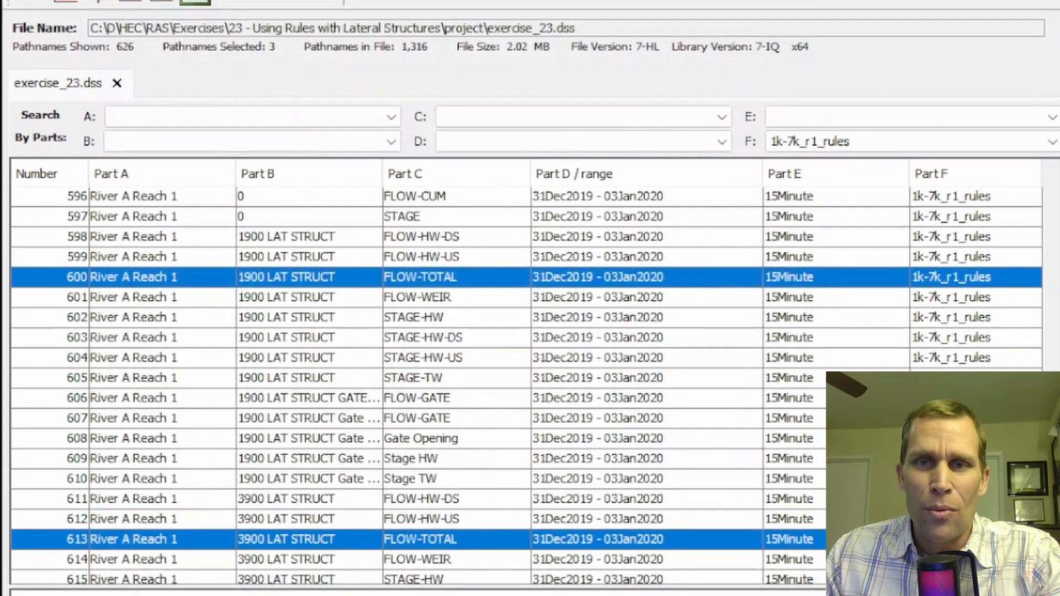